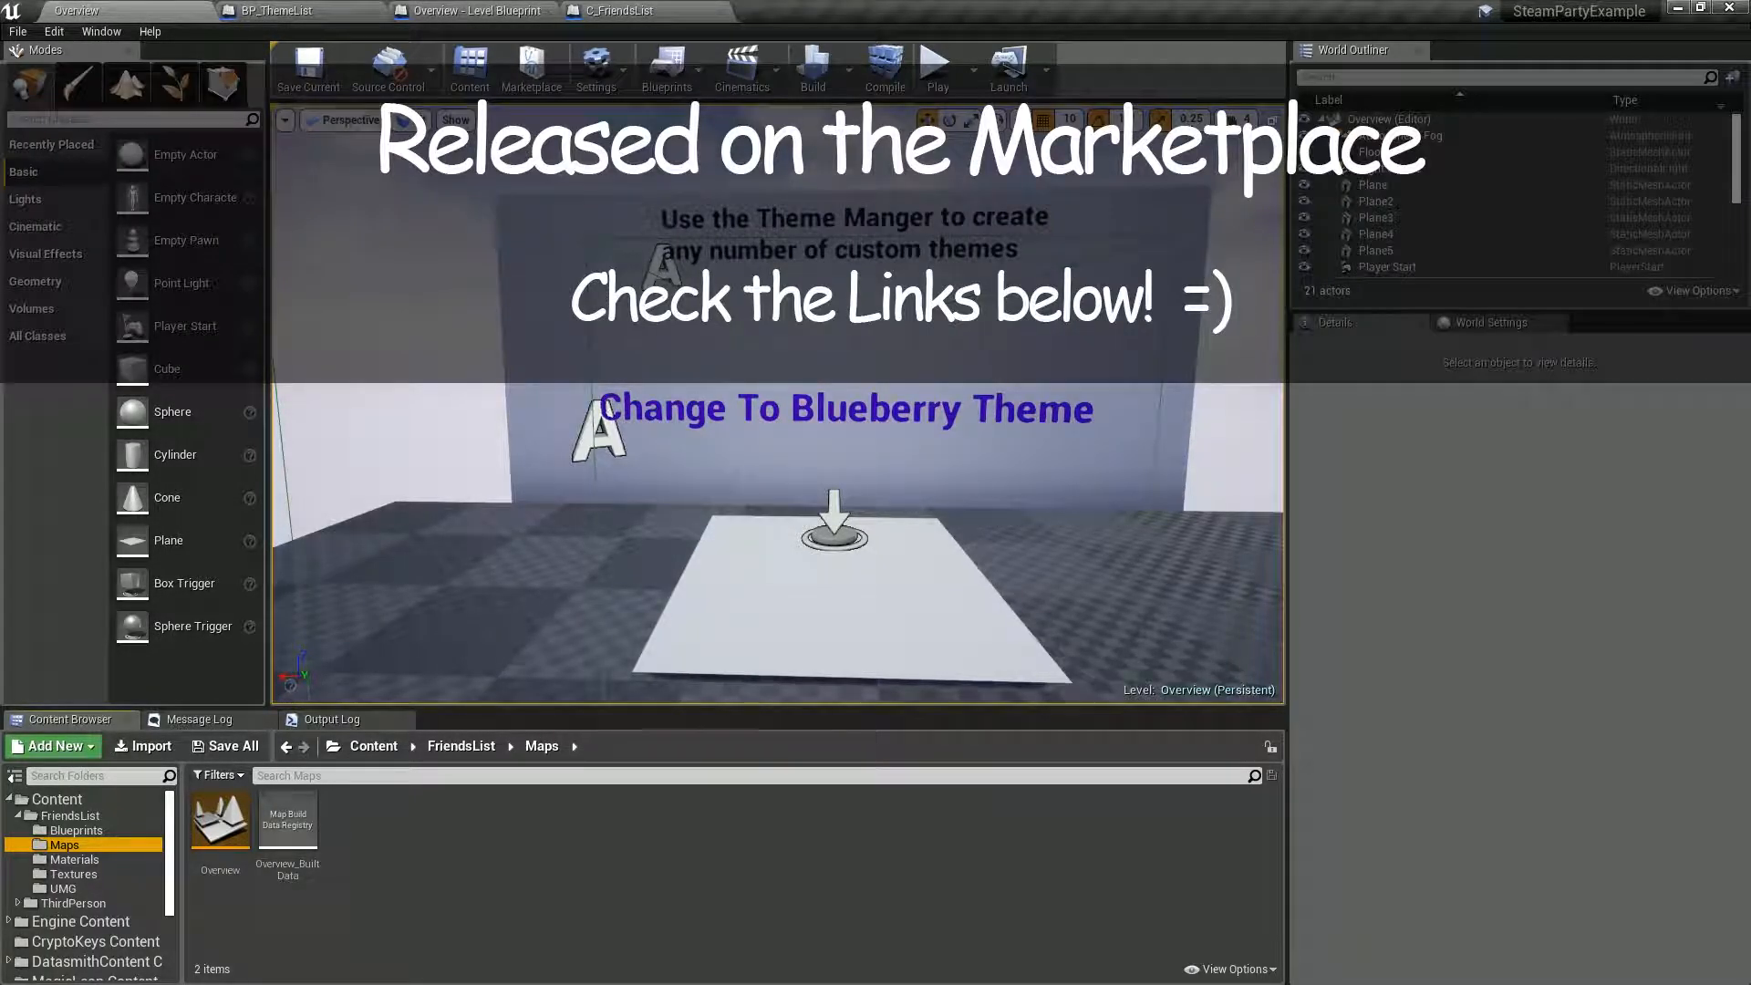
pyautogui.moveTo(777, 403)
pyautogui.mouseDown(button='right')
pyautogui.moveTo(950, 394)
pyautogui.moveTo(762, 407)
pyautogui.moveTo(795, 381)
pyautogui.moveTo(894, 375)
pyautogui.moveTo(783, 378)
pyautogui.mouseUp(button='right')
pyautogui.press('w')
pyautogui.press('s')
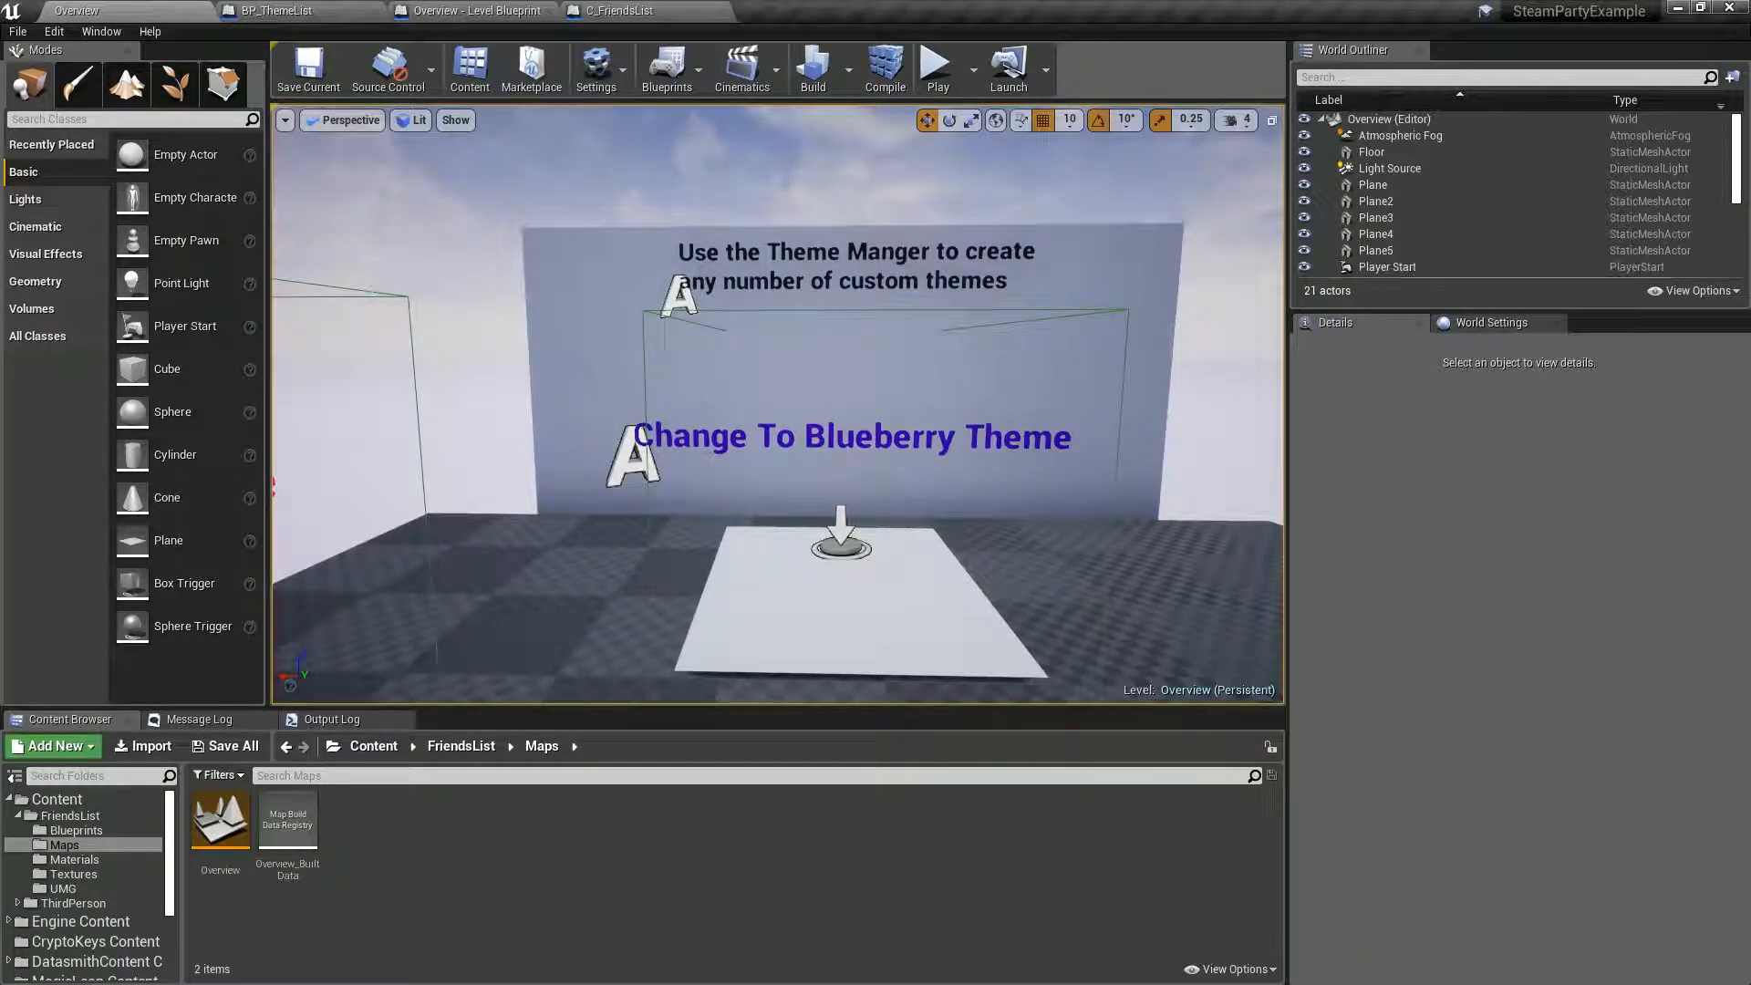
pyautogui.moveTo(783, 378)
pyautogui.mouseDown(button='right')
pyautogui.moveTo(819, 394)
pyautogui.moveTo(805, 391)
pyautogui.mouseUp(button='right')
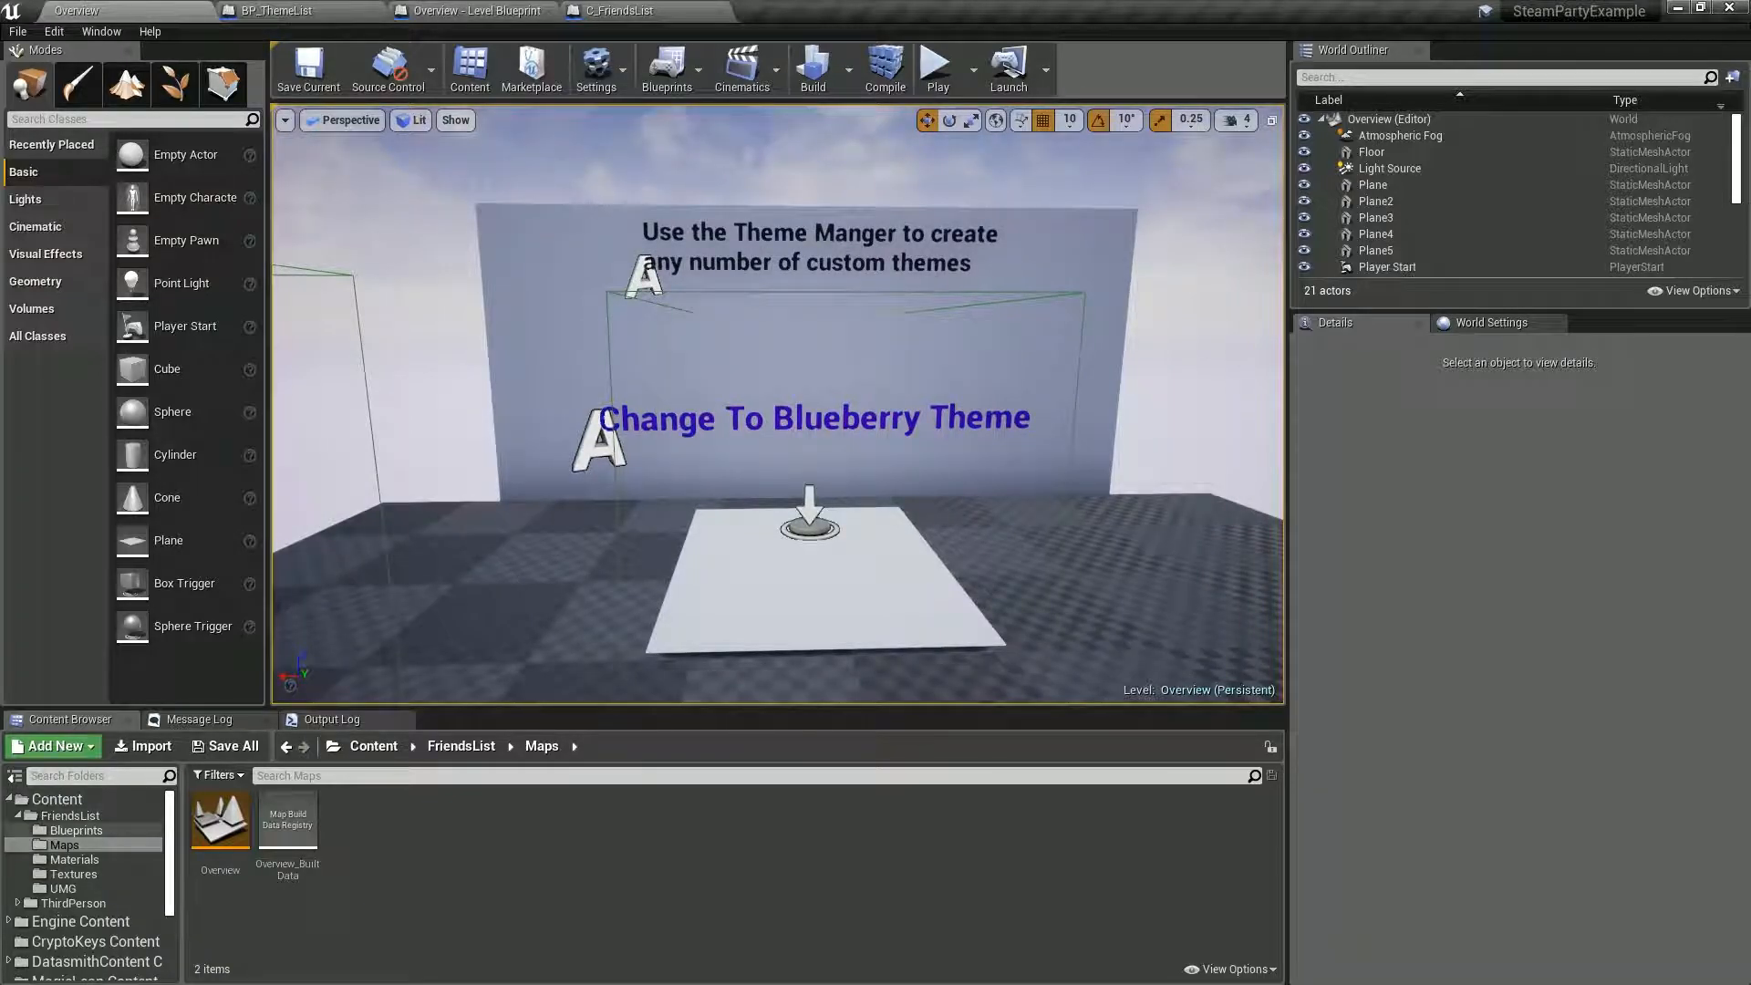
pyautogui.click(64, 844)
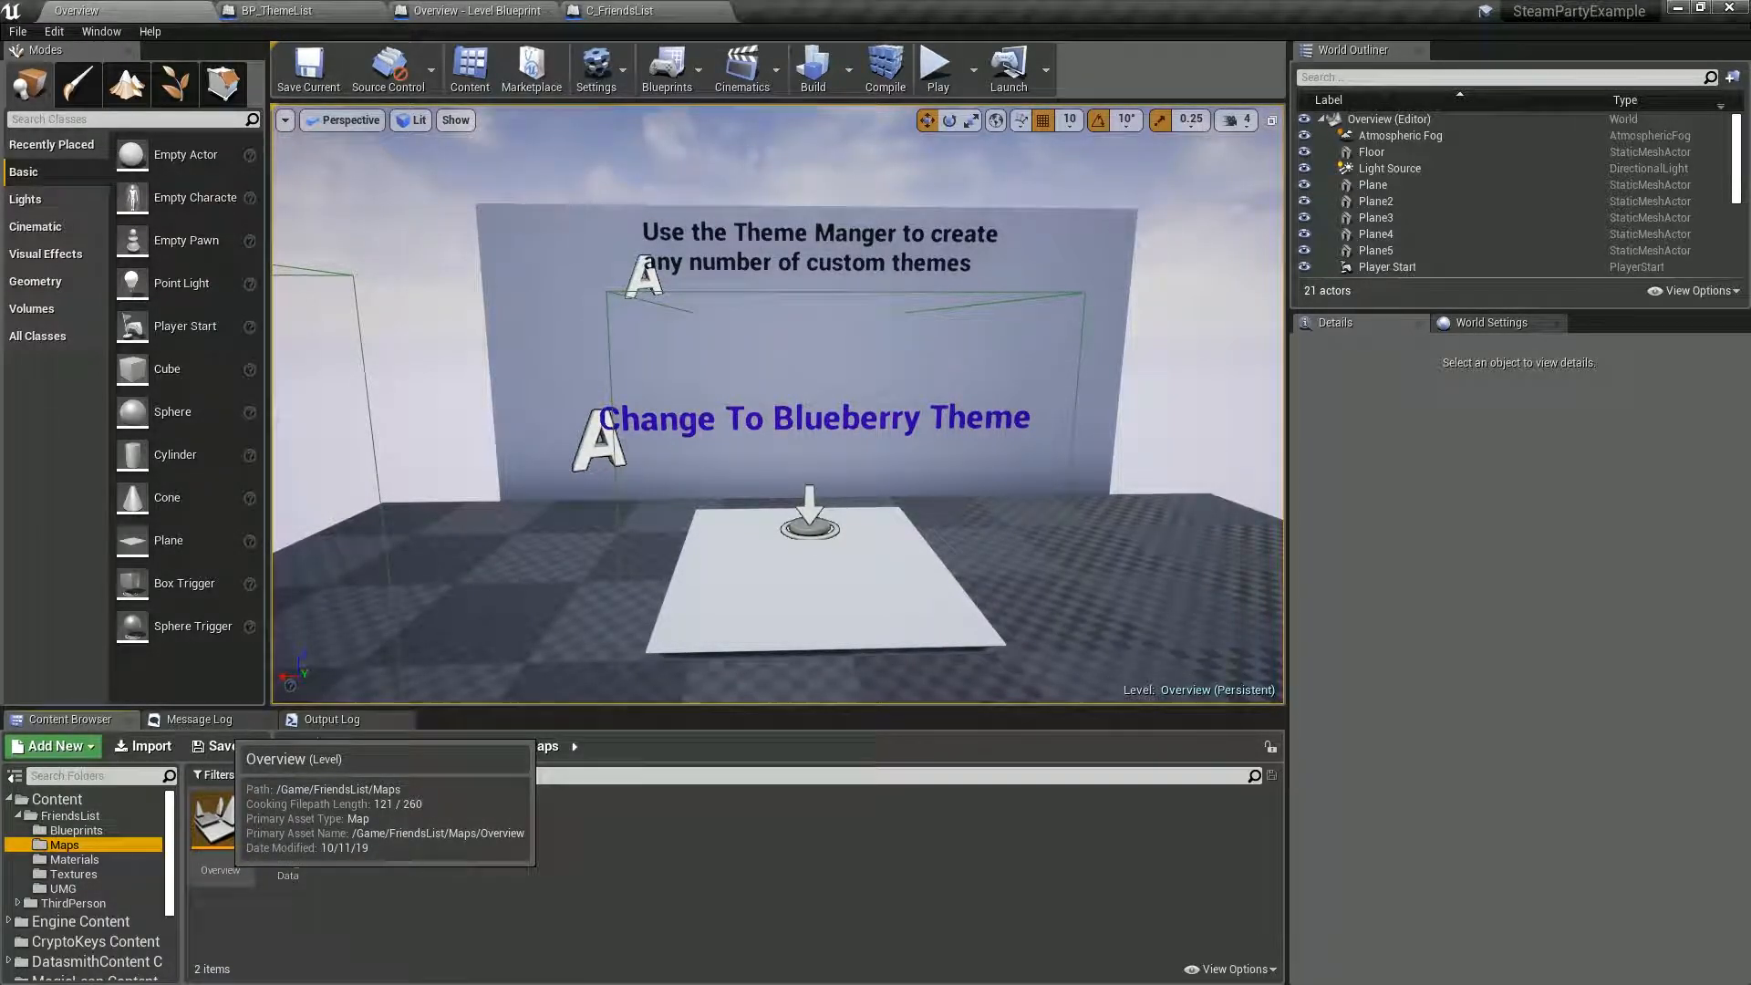
pyautogui.moveTo(779, 404); pyautogui.dragTo(629, 409, button='right')
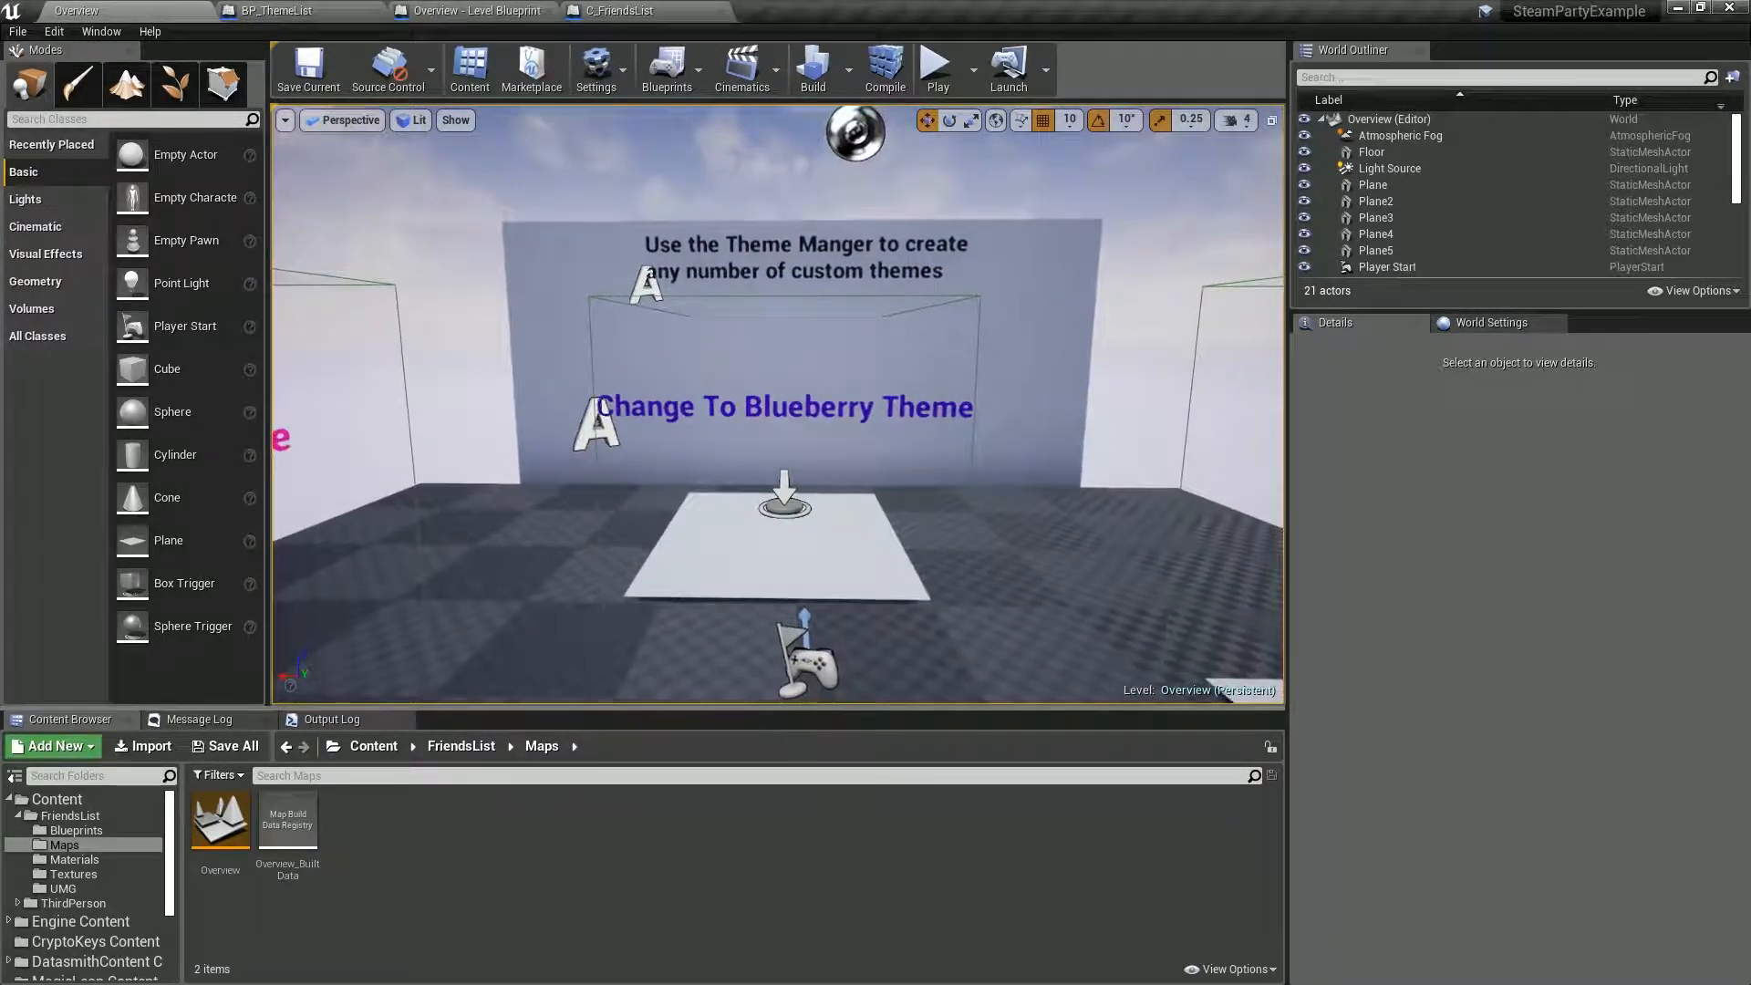
# Play the Overview level, switch the friends list to the Strawberry theme, and preview the options of several online friends.
pyautogui.click(937, 69)
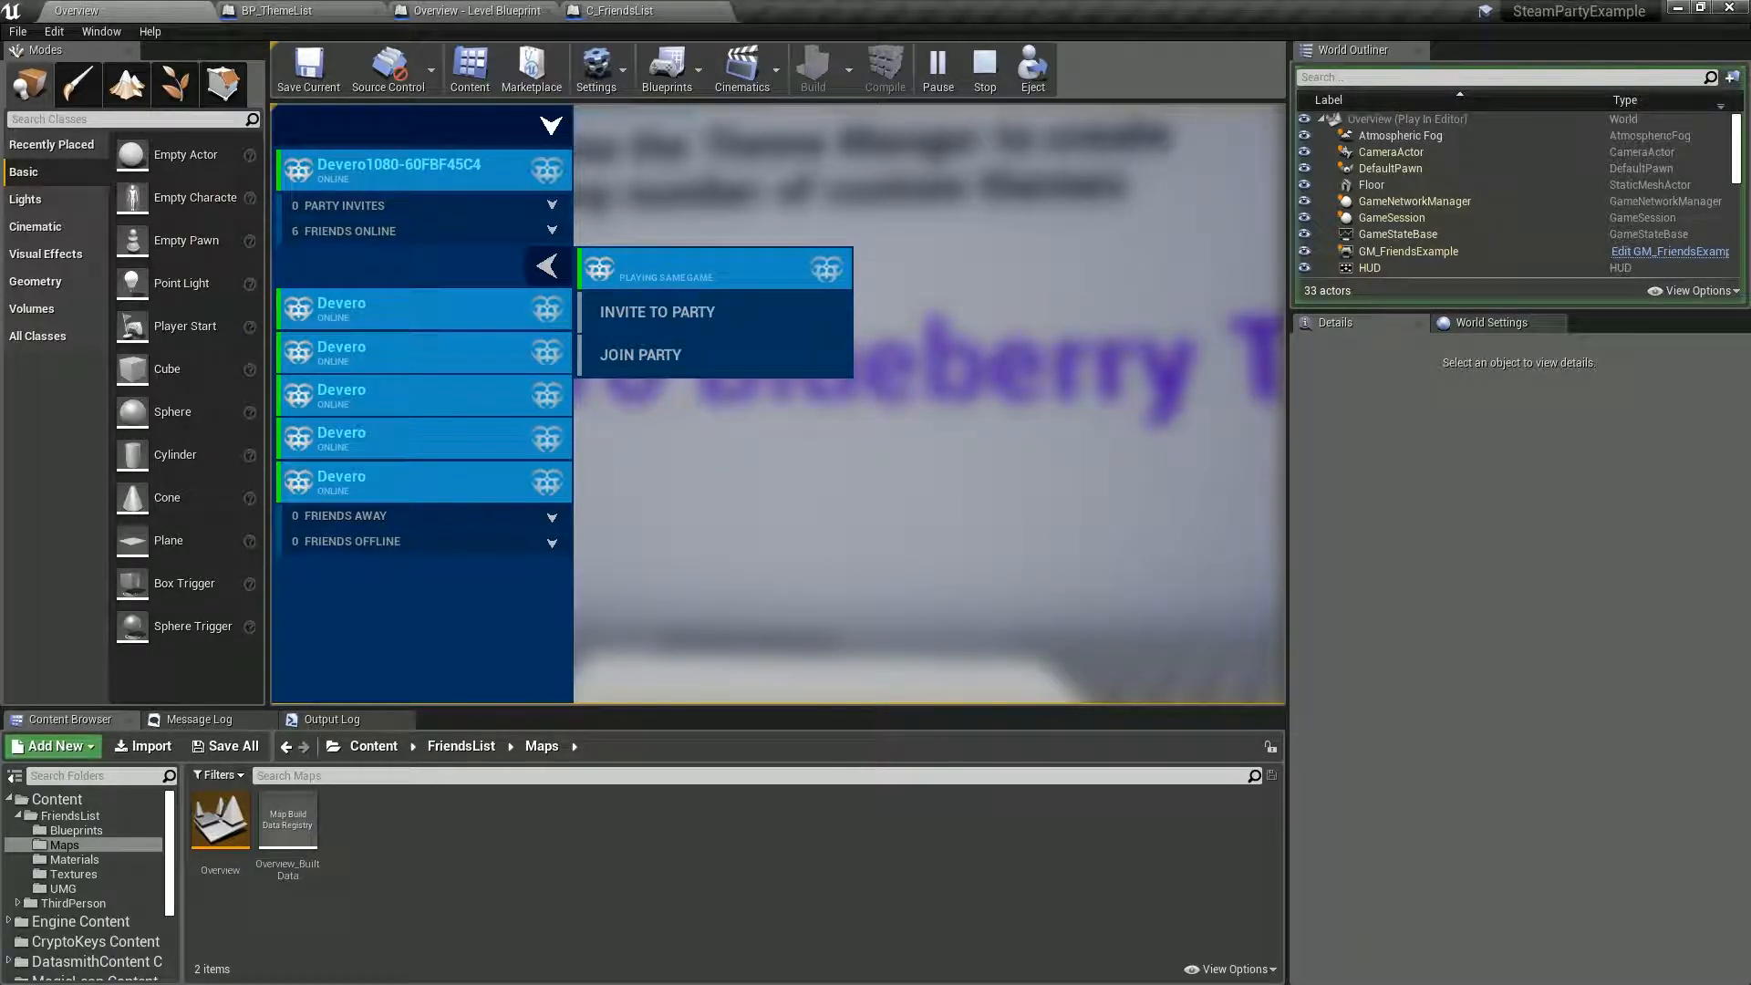
pyautogui.press('Tab')
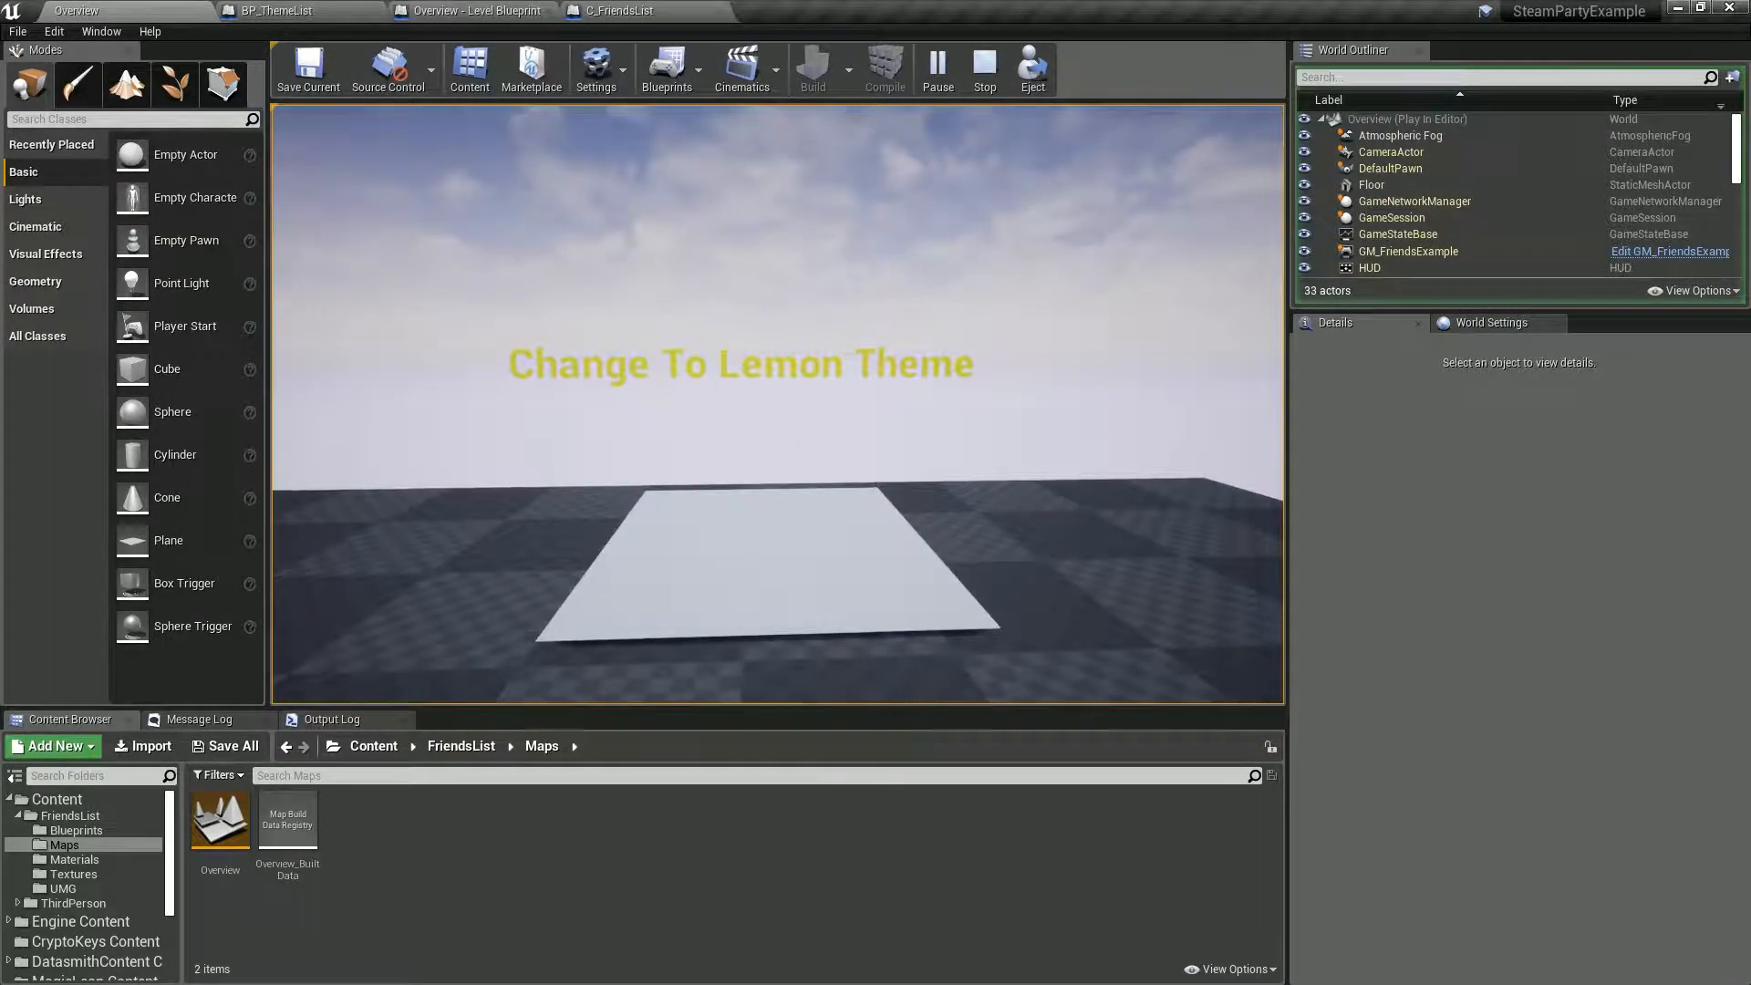
pyautogui.press('w')
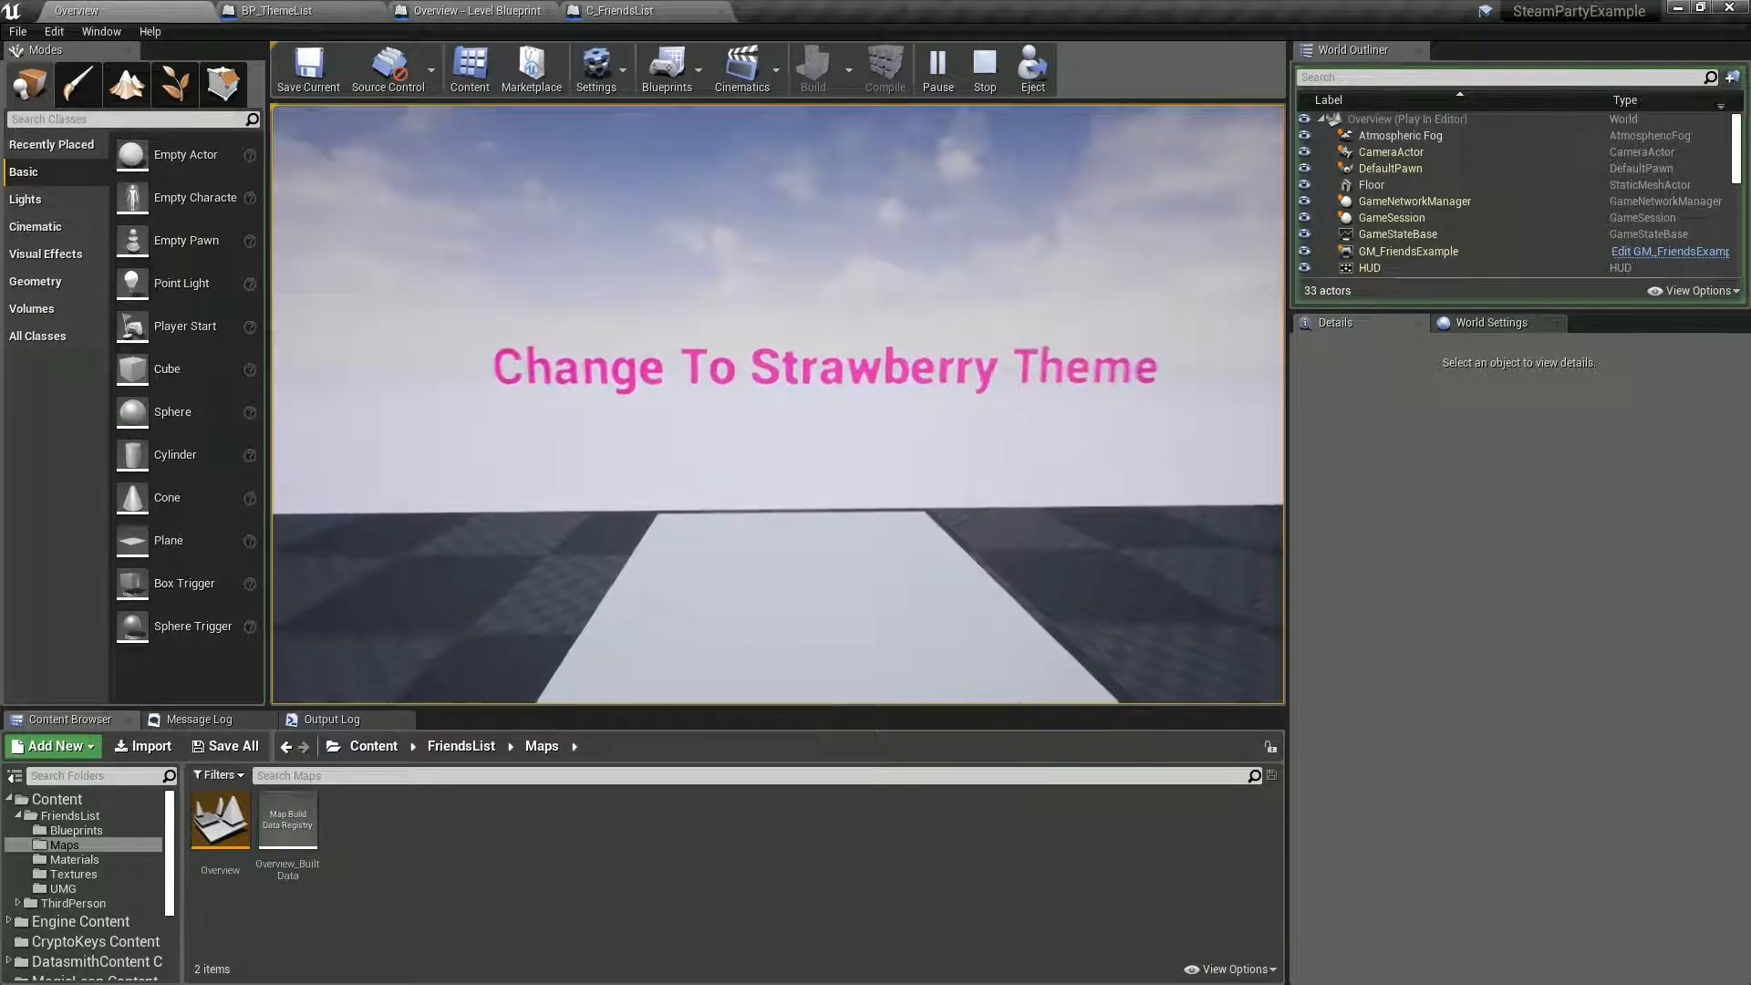
pyautogui.press('w')
pyautogui.press('Tab')
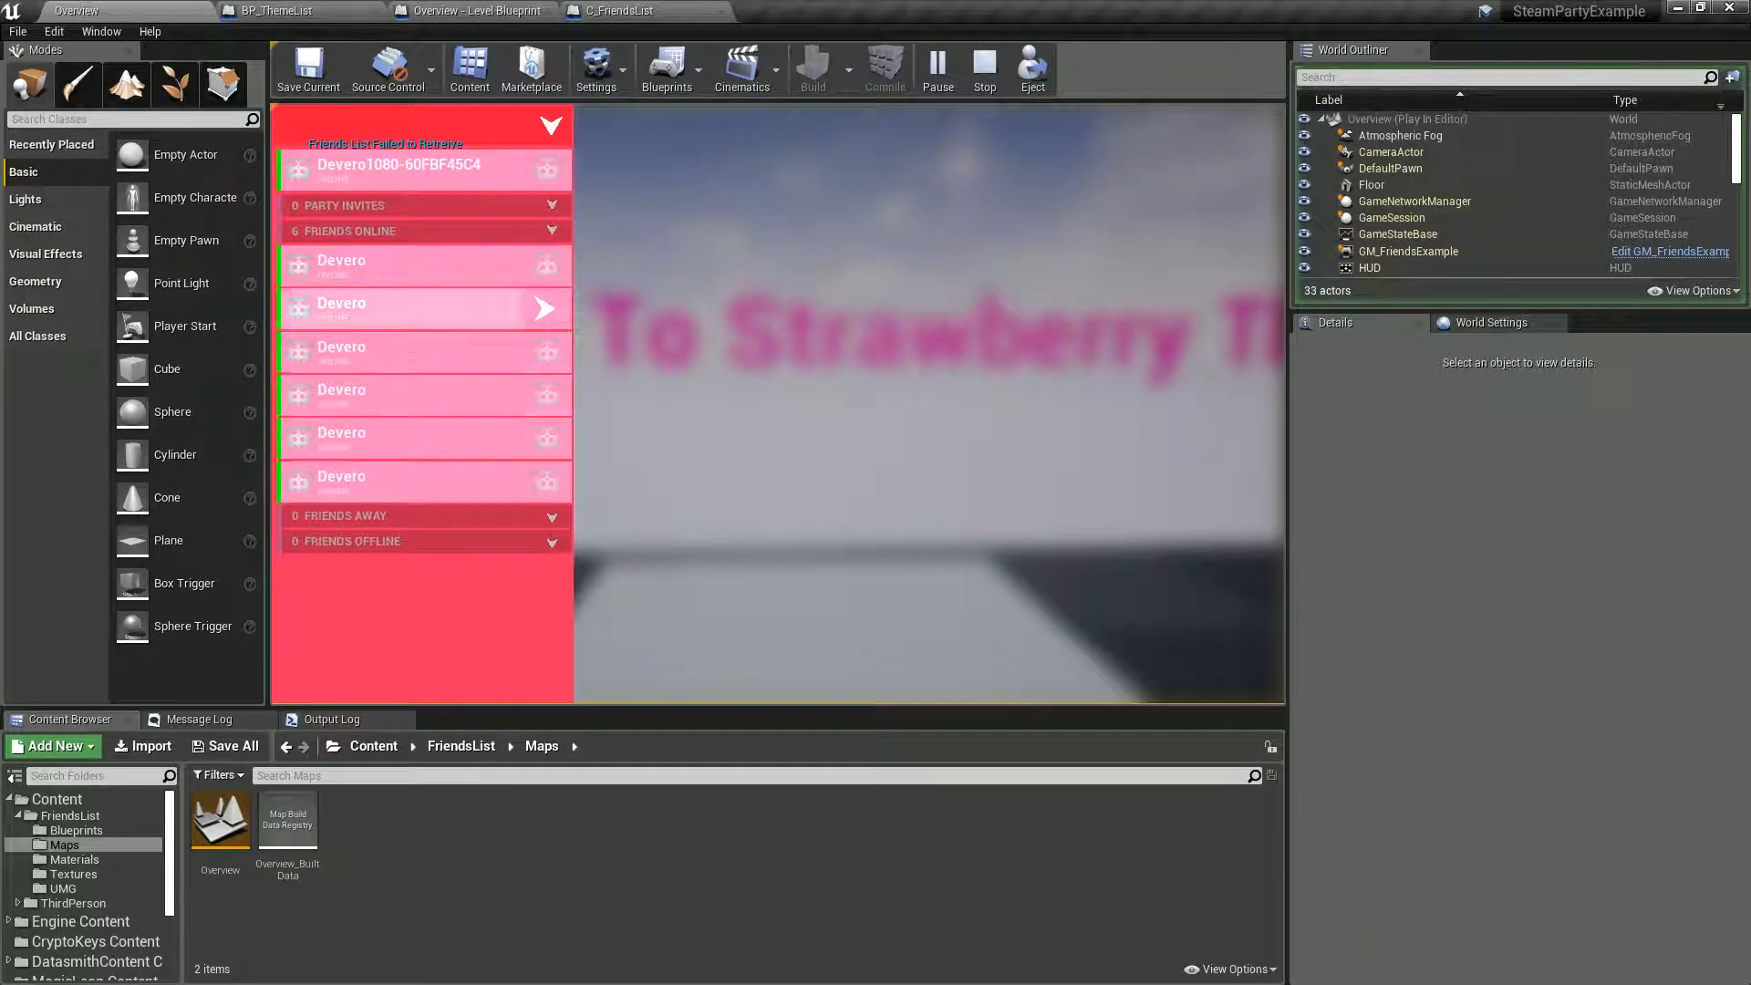
pyautogui.click(438, 267)
pyautogui.click(437, 309)
pyautogui.click(437, 352)
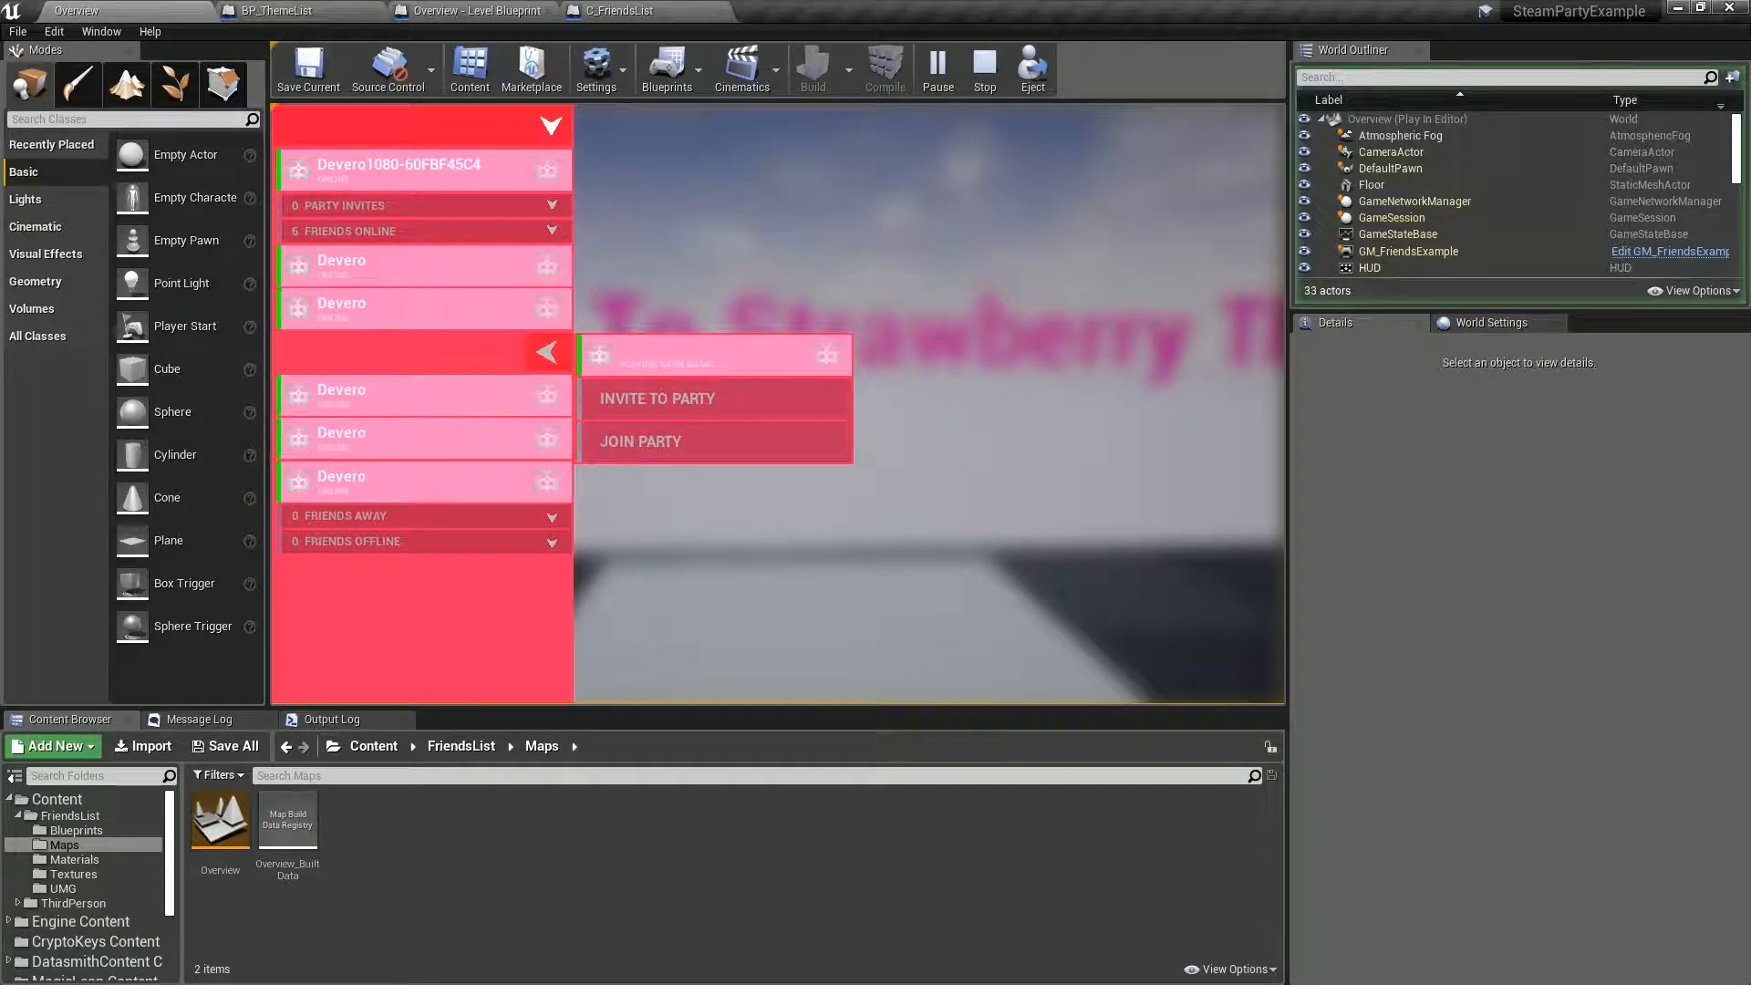
# Switch the friends list to the Lemon theme and preview an online friend's party options.
pyautogui.press('Tab')
pyautogui.press('a')
pyautogui.press('w')
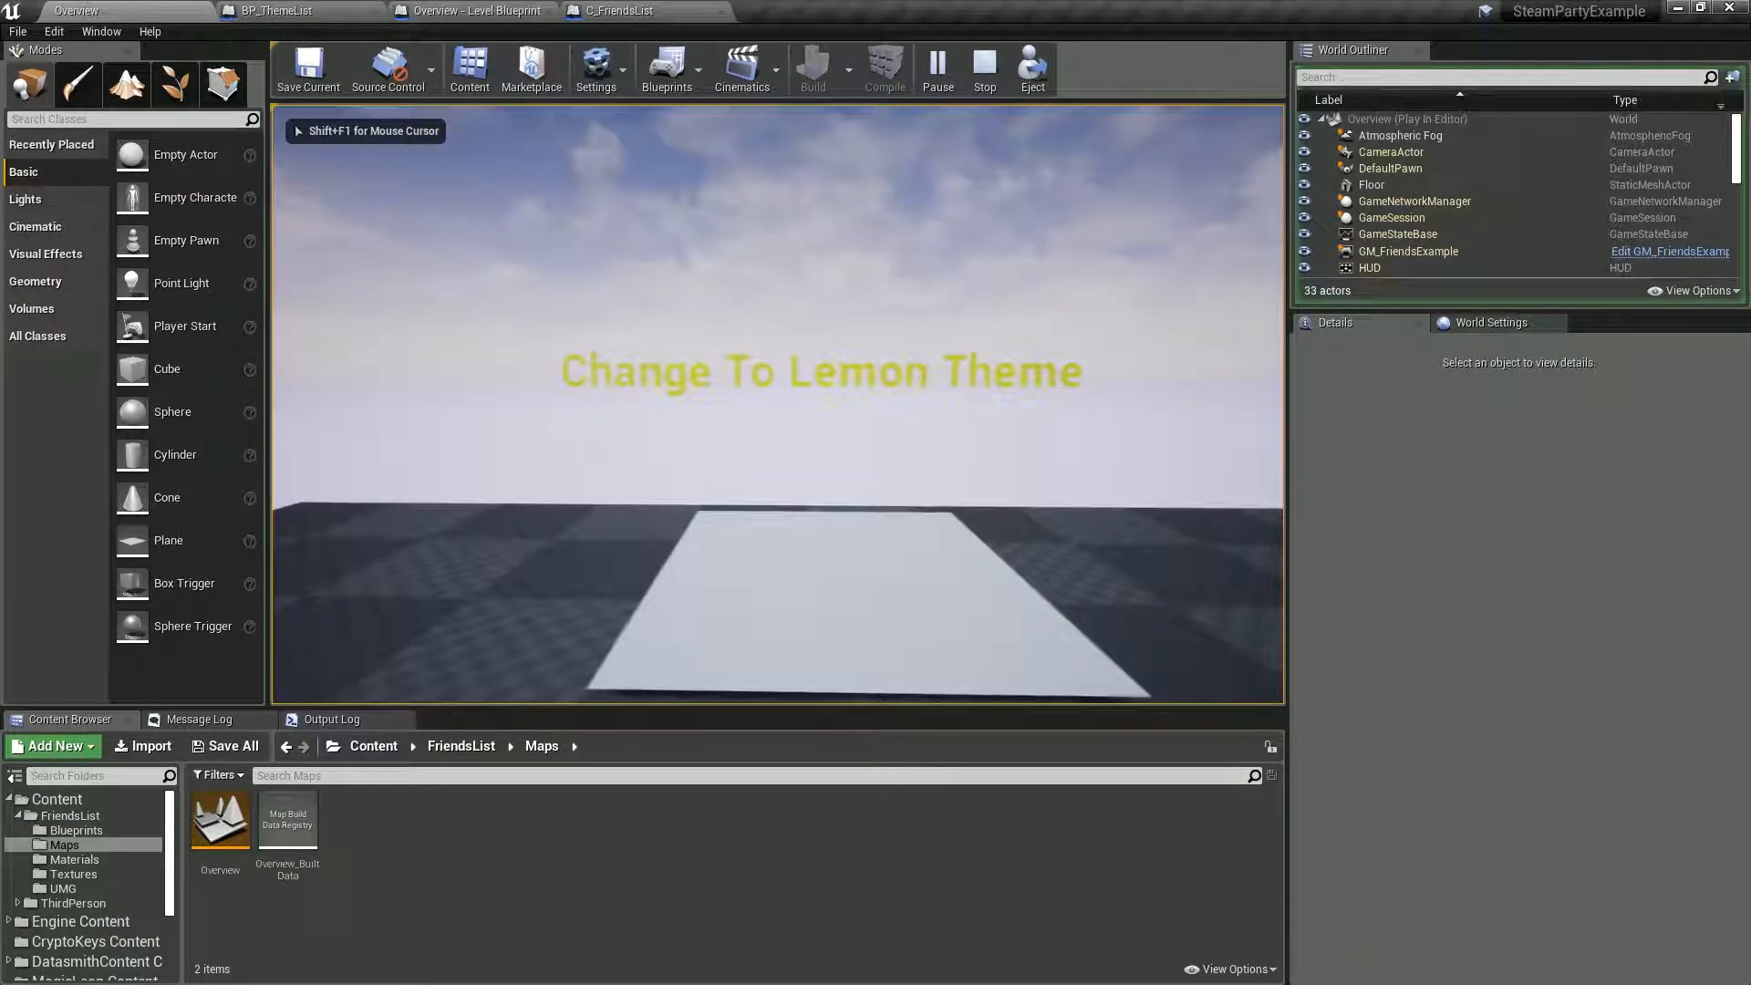
pyautogui.press('Tab')
pyautogui.click(438, 352)
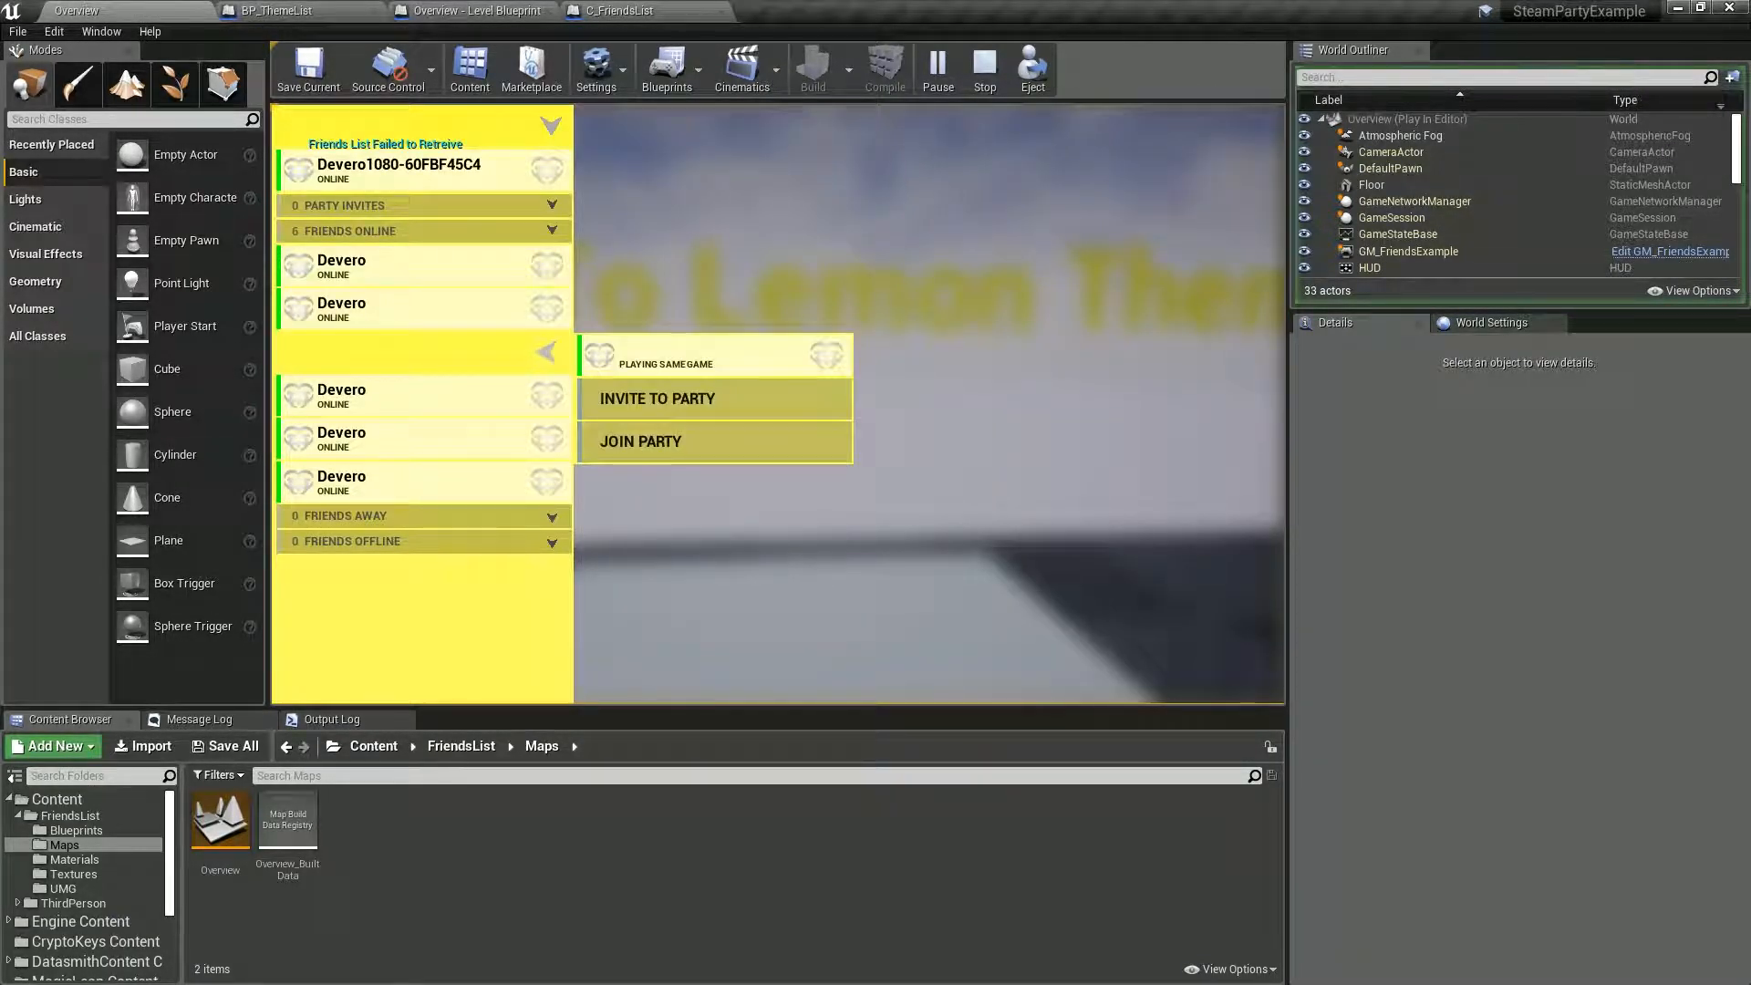
# Switch the friends list to the Melon theme, preview a friend's party options, and stop the play session.
pyautogui.press('Tab')
pyautogui.press('d')
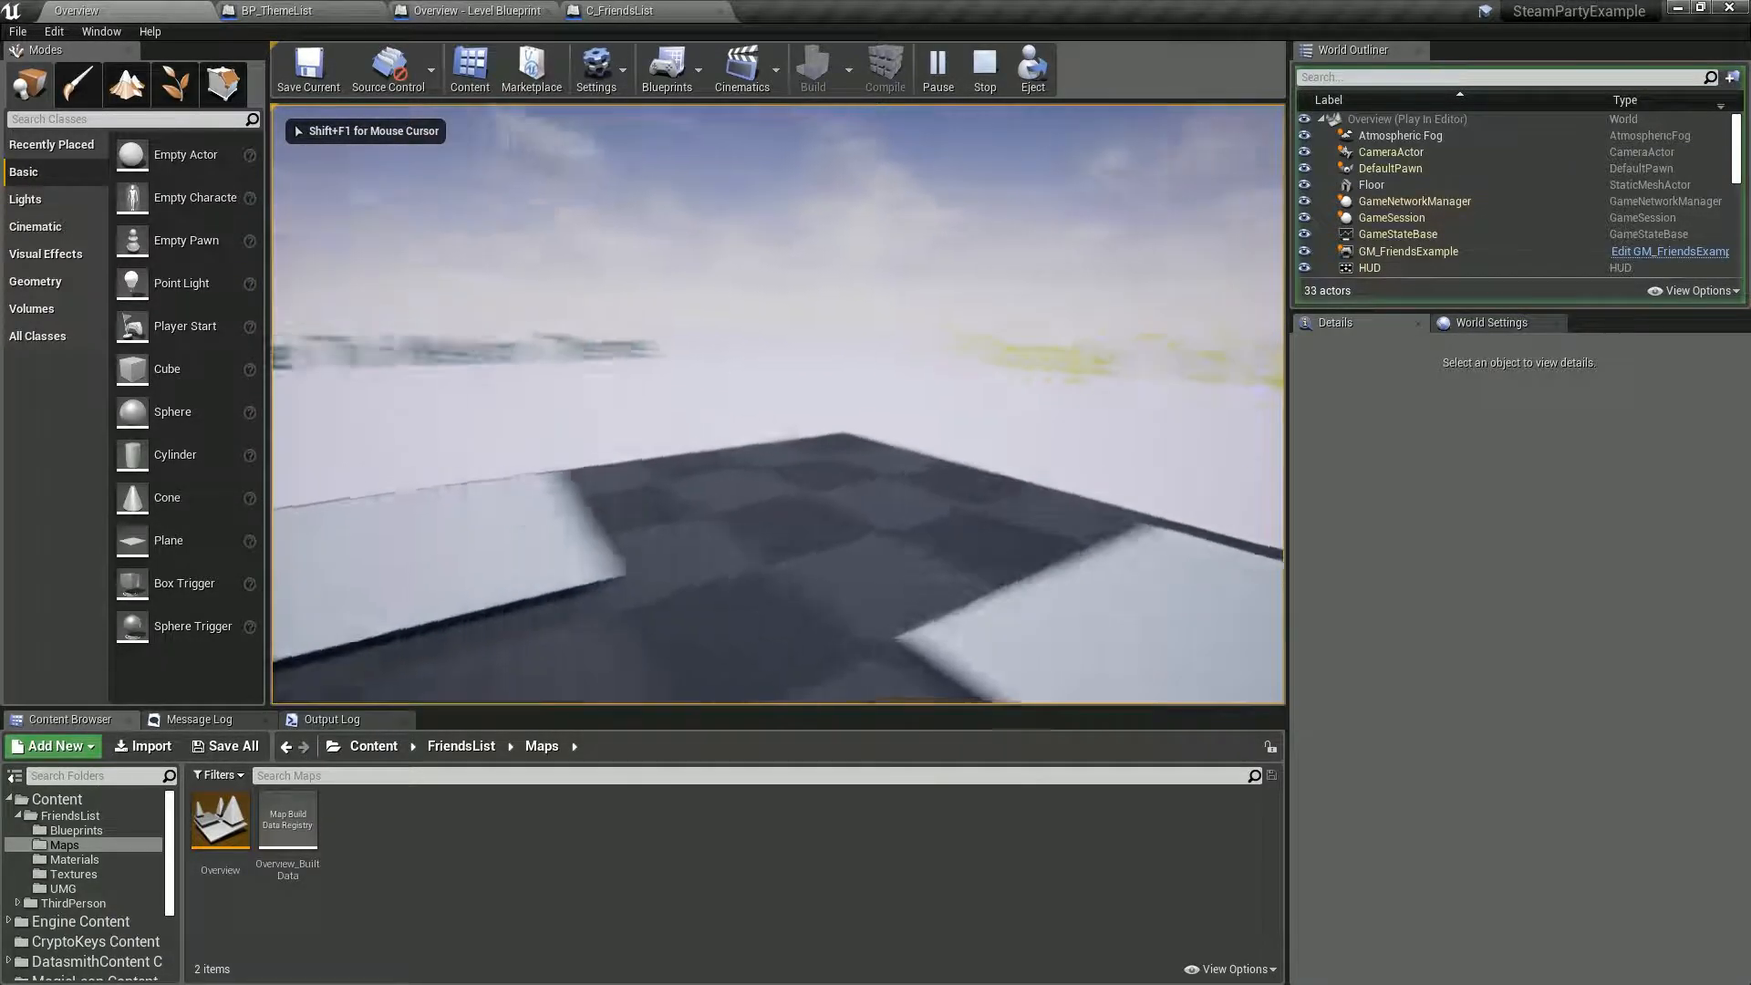
pyautogui.press('w')
pyautogui.press('Tab')
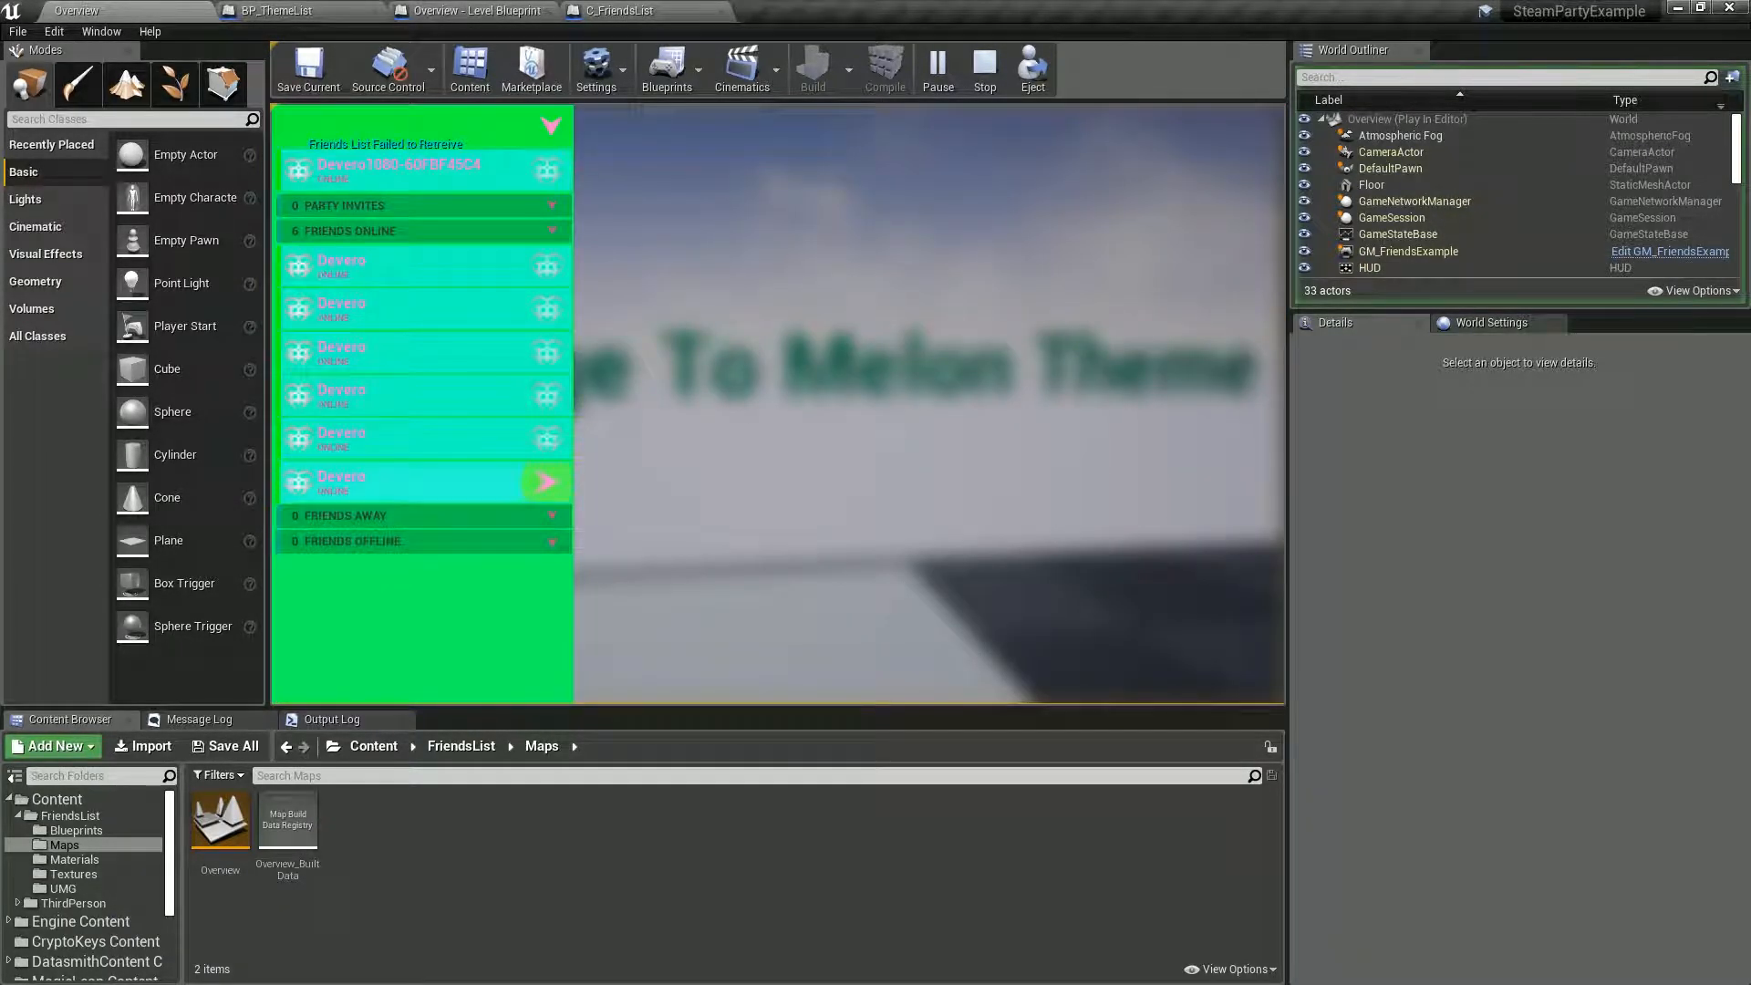
pyautogui.click(438, 396)
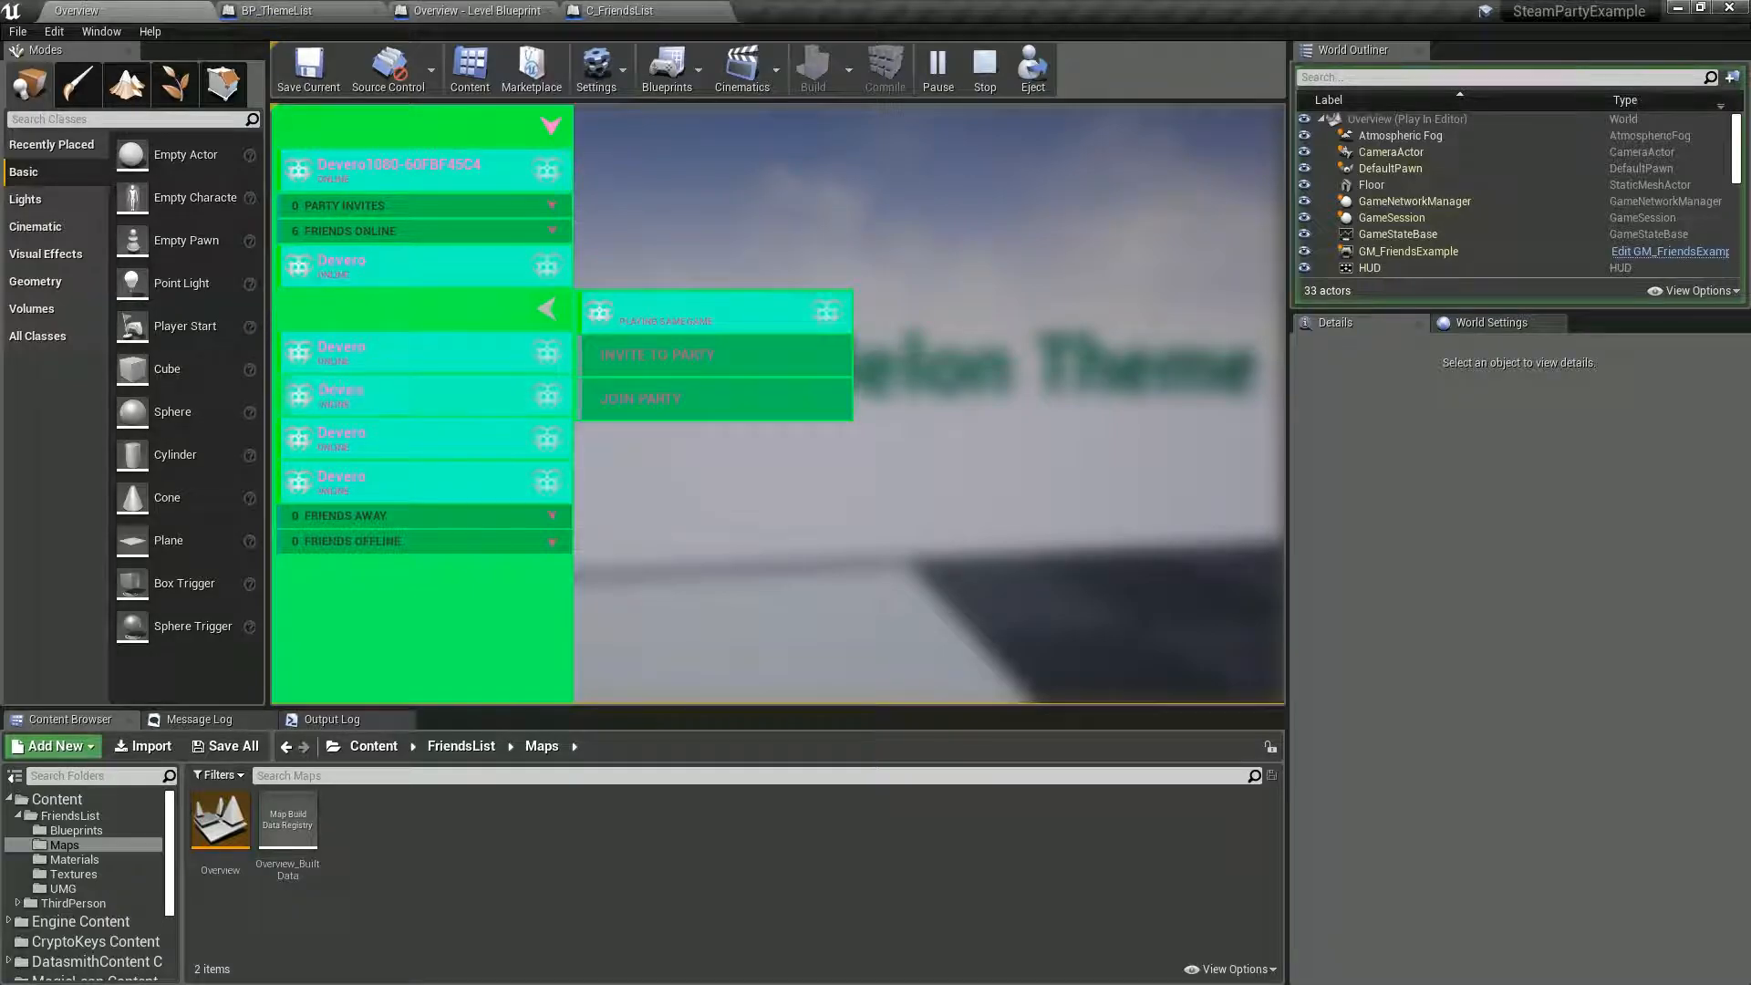
pyautogui.press('Tab')
pyautogui.press('d')
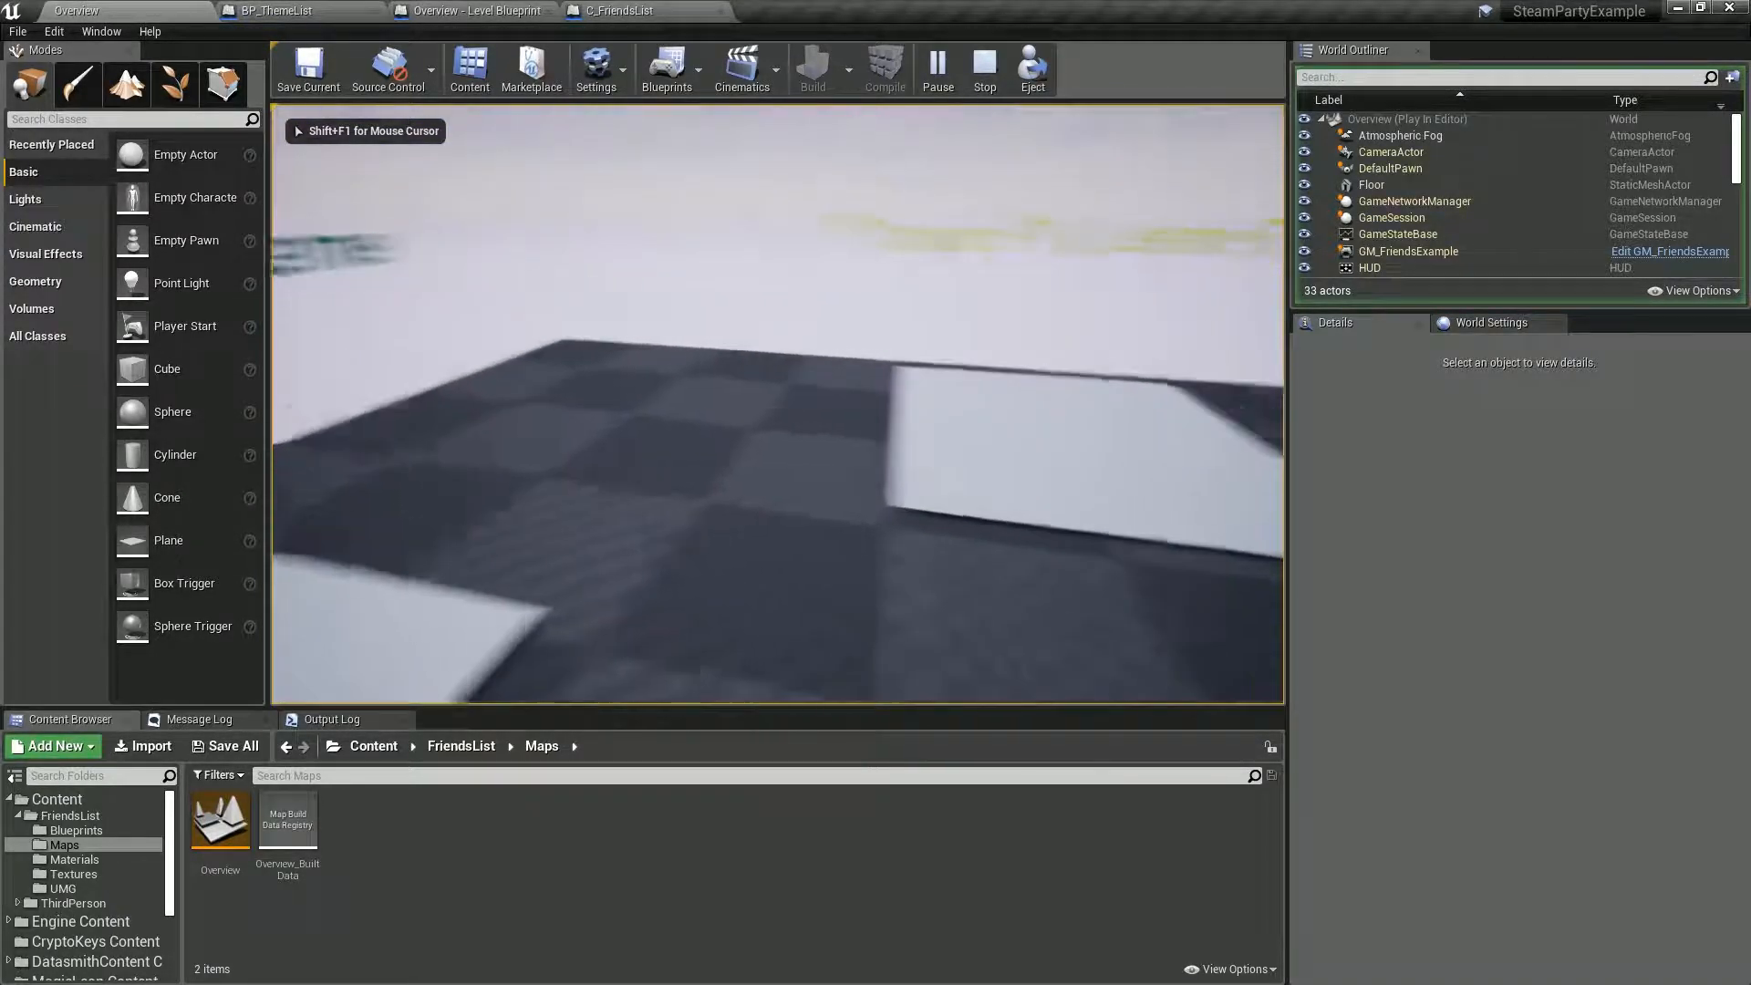
pyautogui.press('Escape')
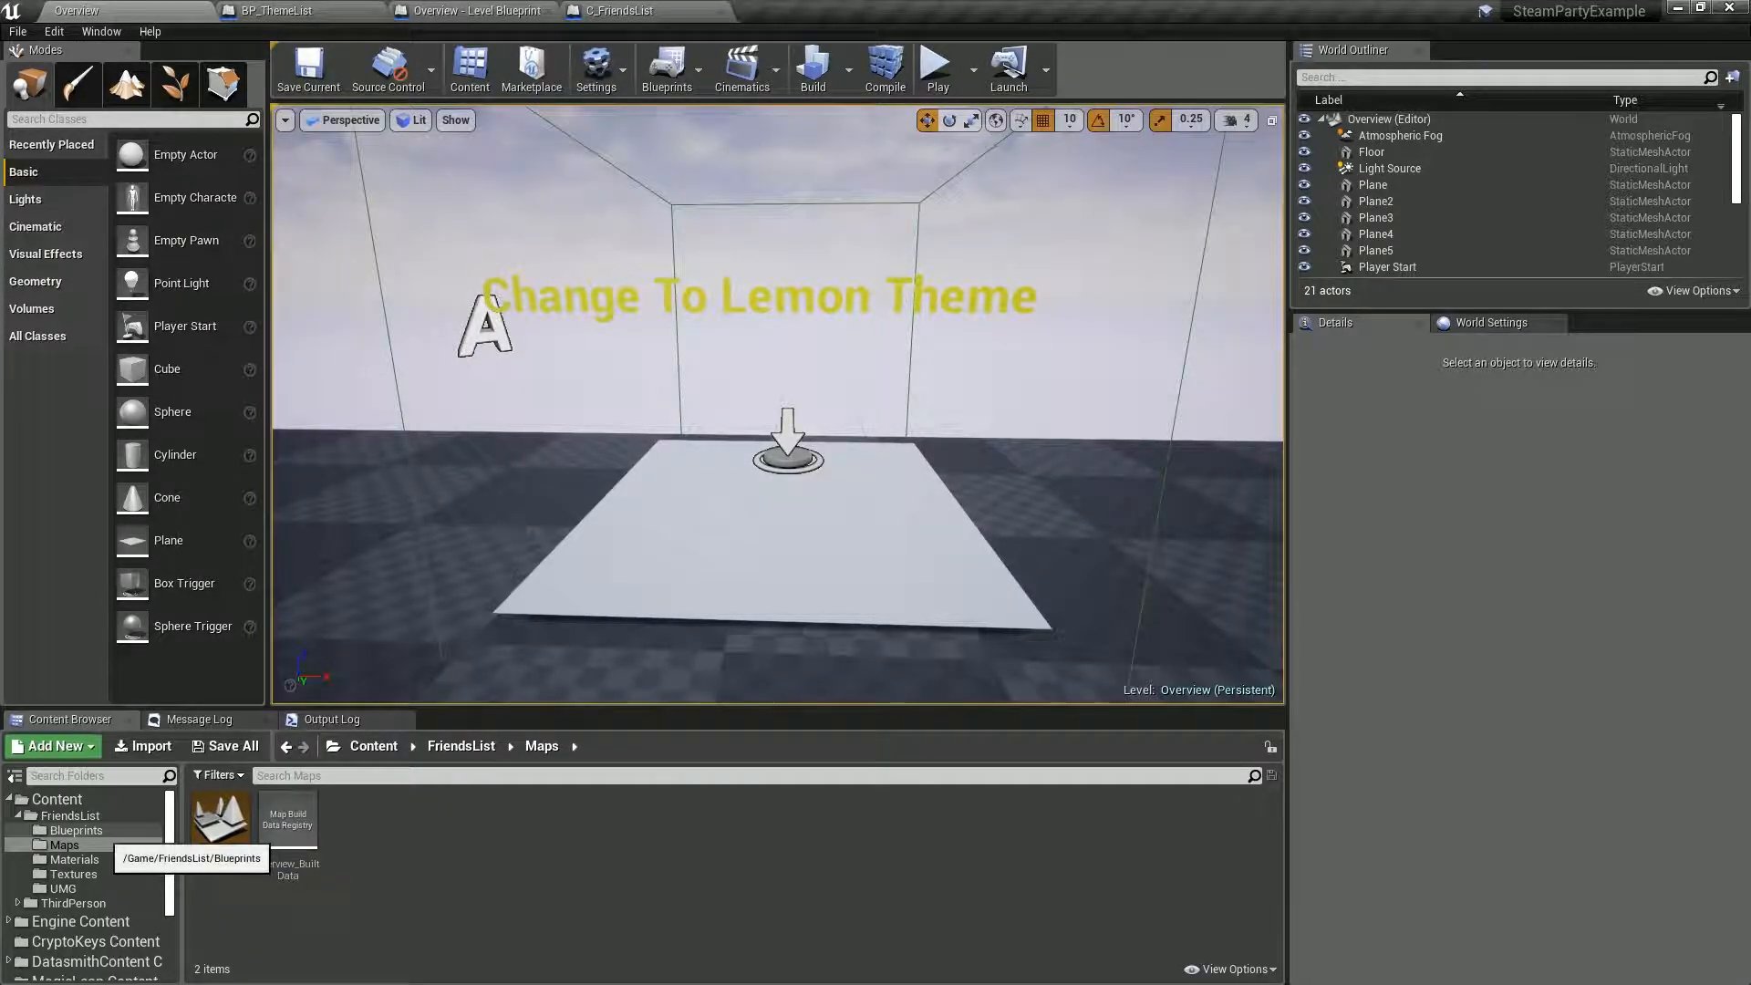
# Open the BP_ThemeList blueprint from the FriendsList Blueprints folder and delete its existing ThemeSleek variable.
pyautogui.click(89, 831)
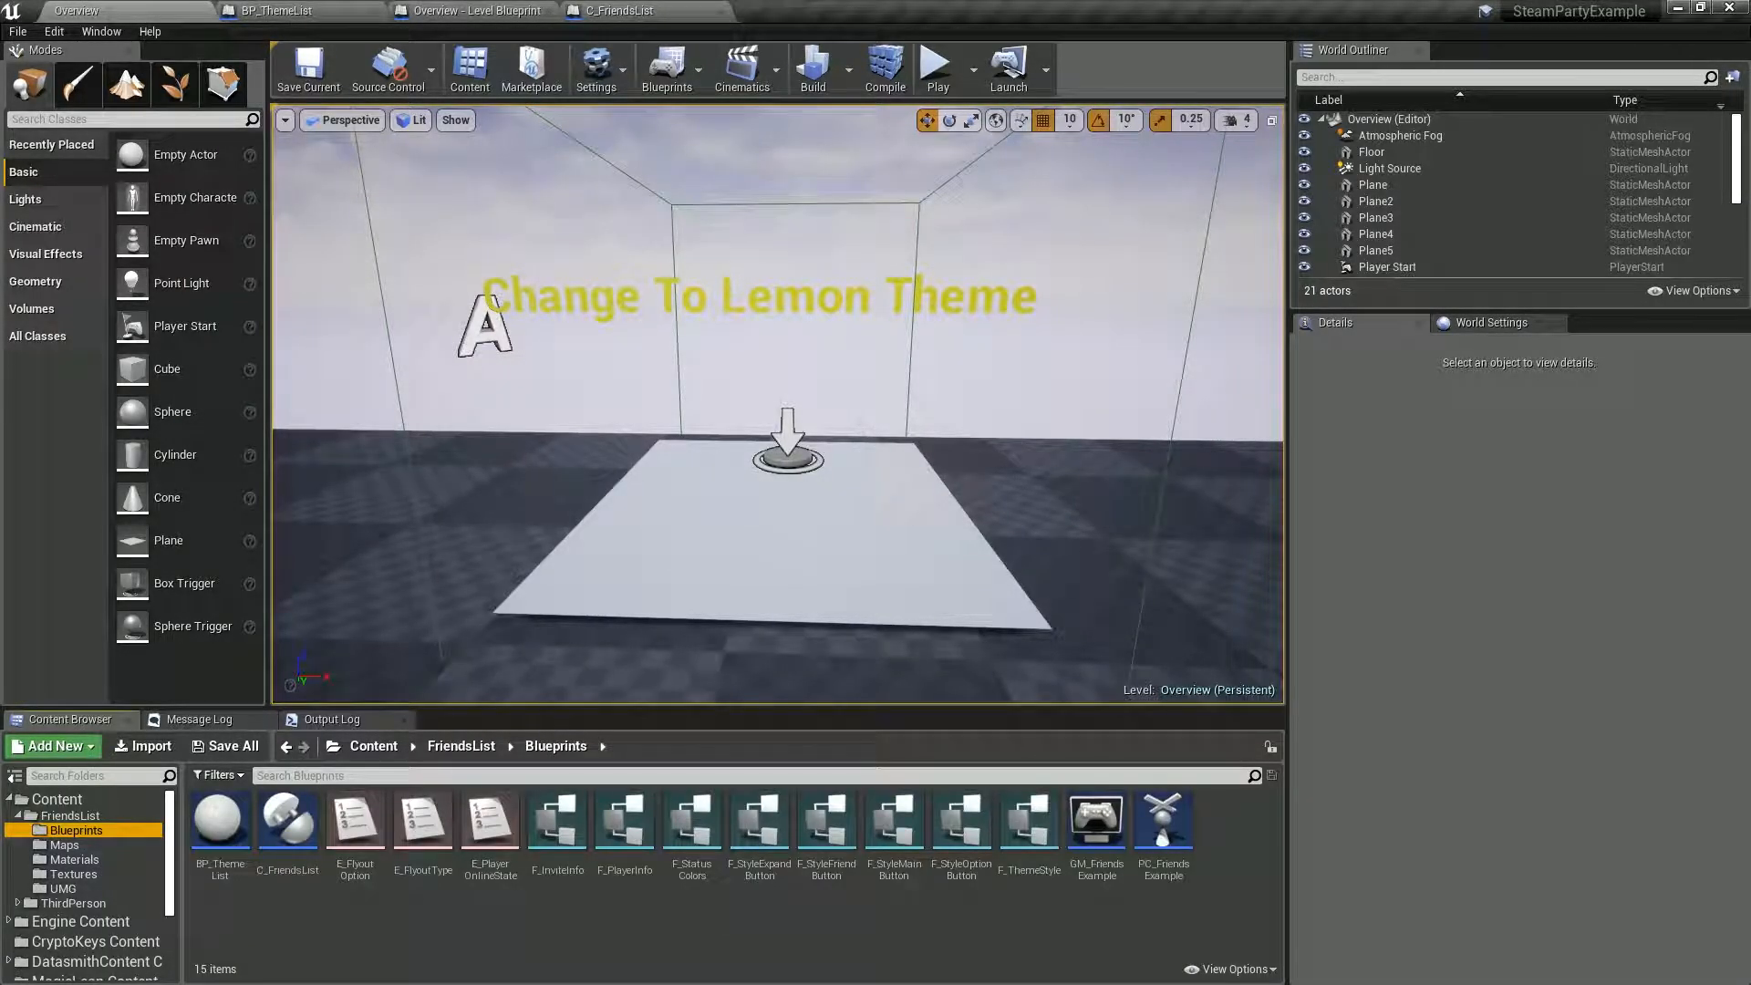
pyautogui.doubleClick(220, 821)
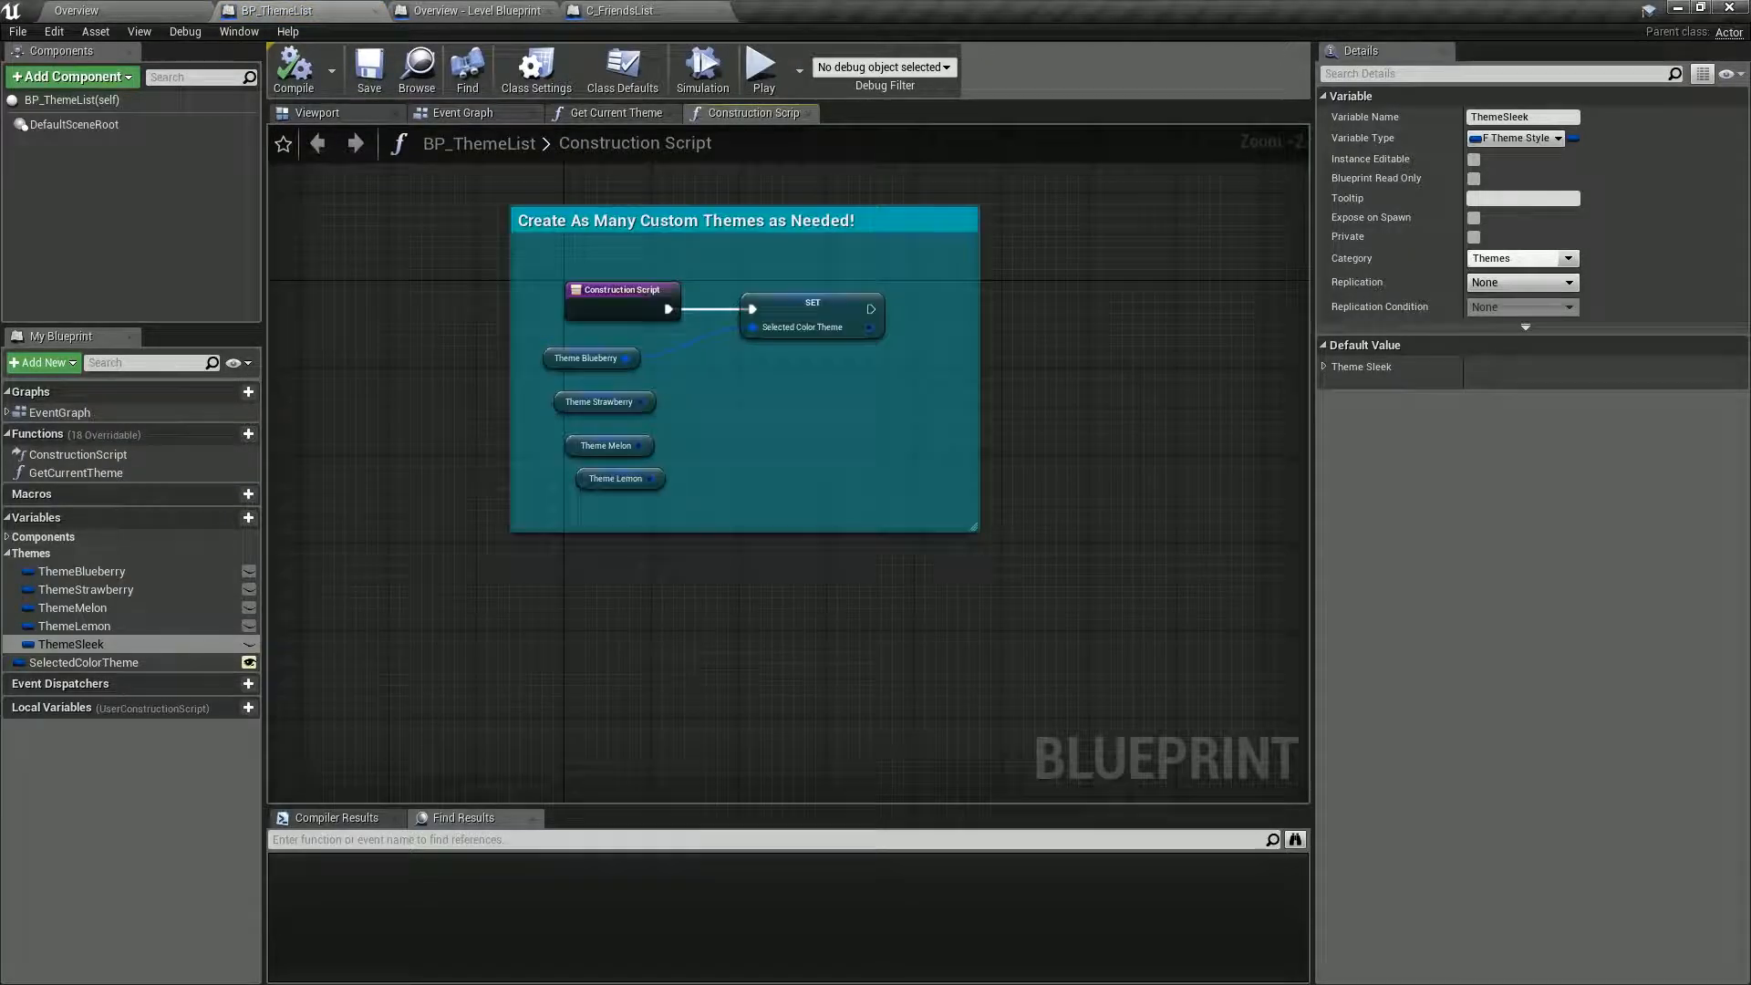
pyautogui.click(151, 644)
pyautogui.press('BackSpace')
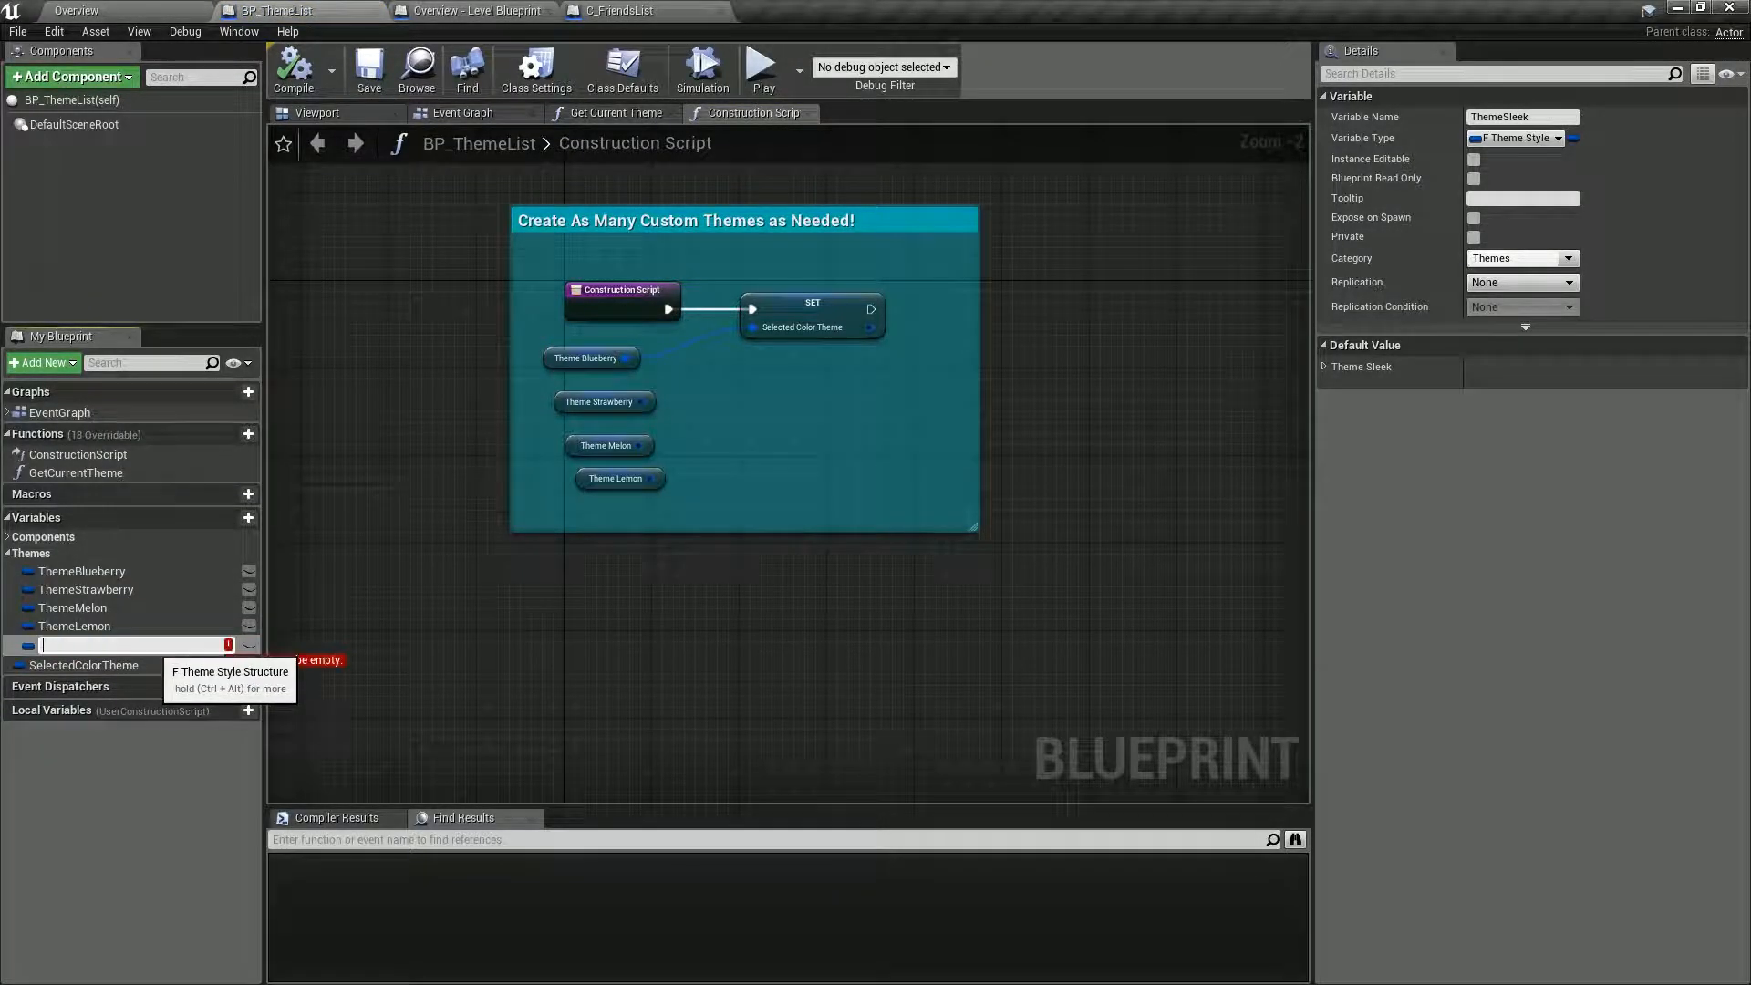
pyautogui.click(27, 645)
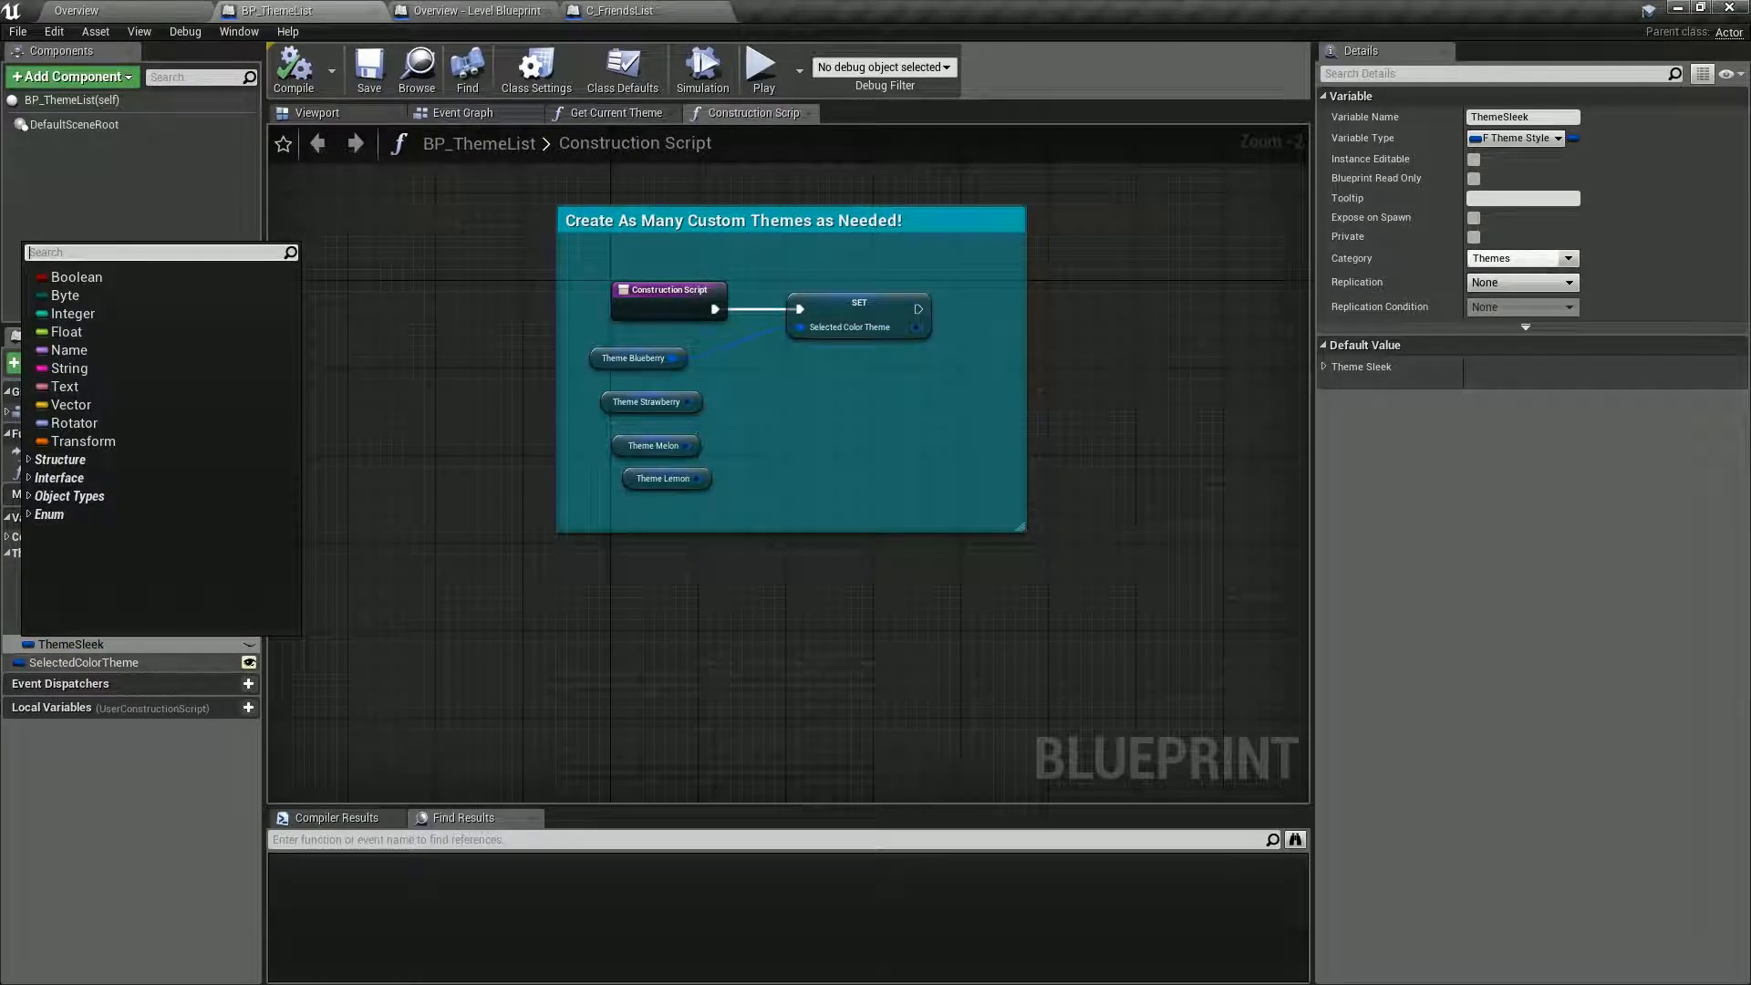
pyautogui.click(104, 646)
pyautogui.press('F2')
pyautogui.press('BackSpace')
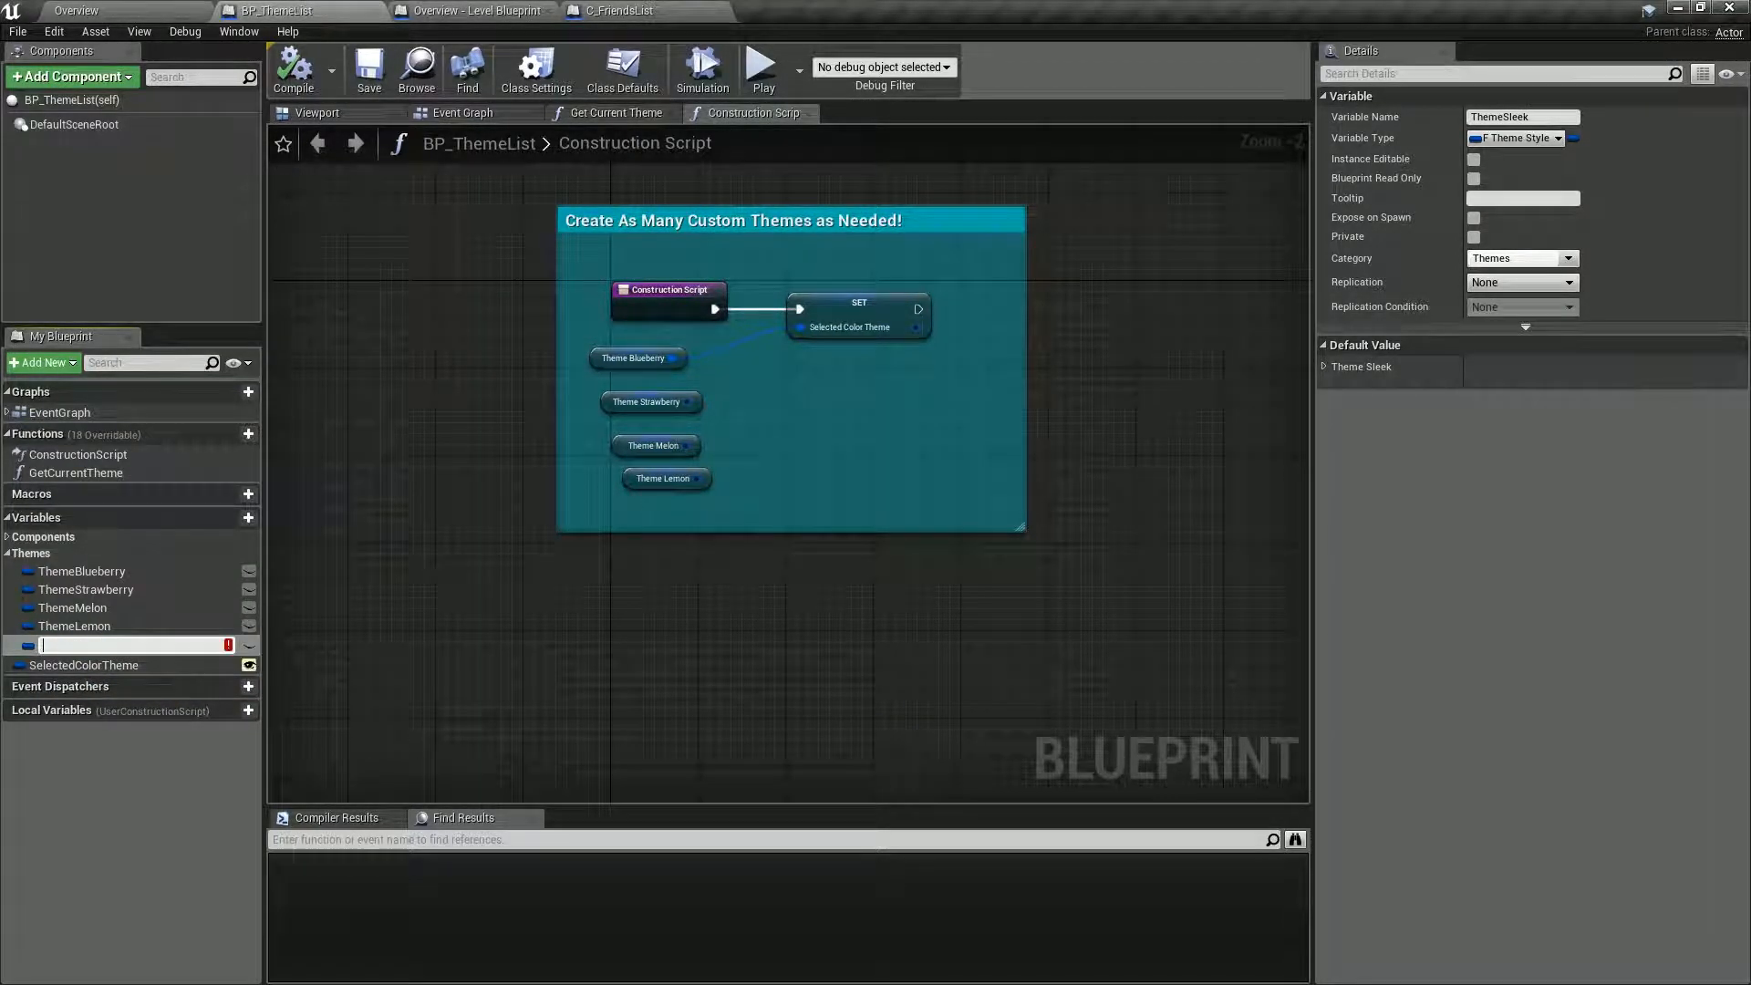
pyautogui.press('Escape')
pyautogui.press('Delete')
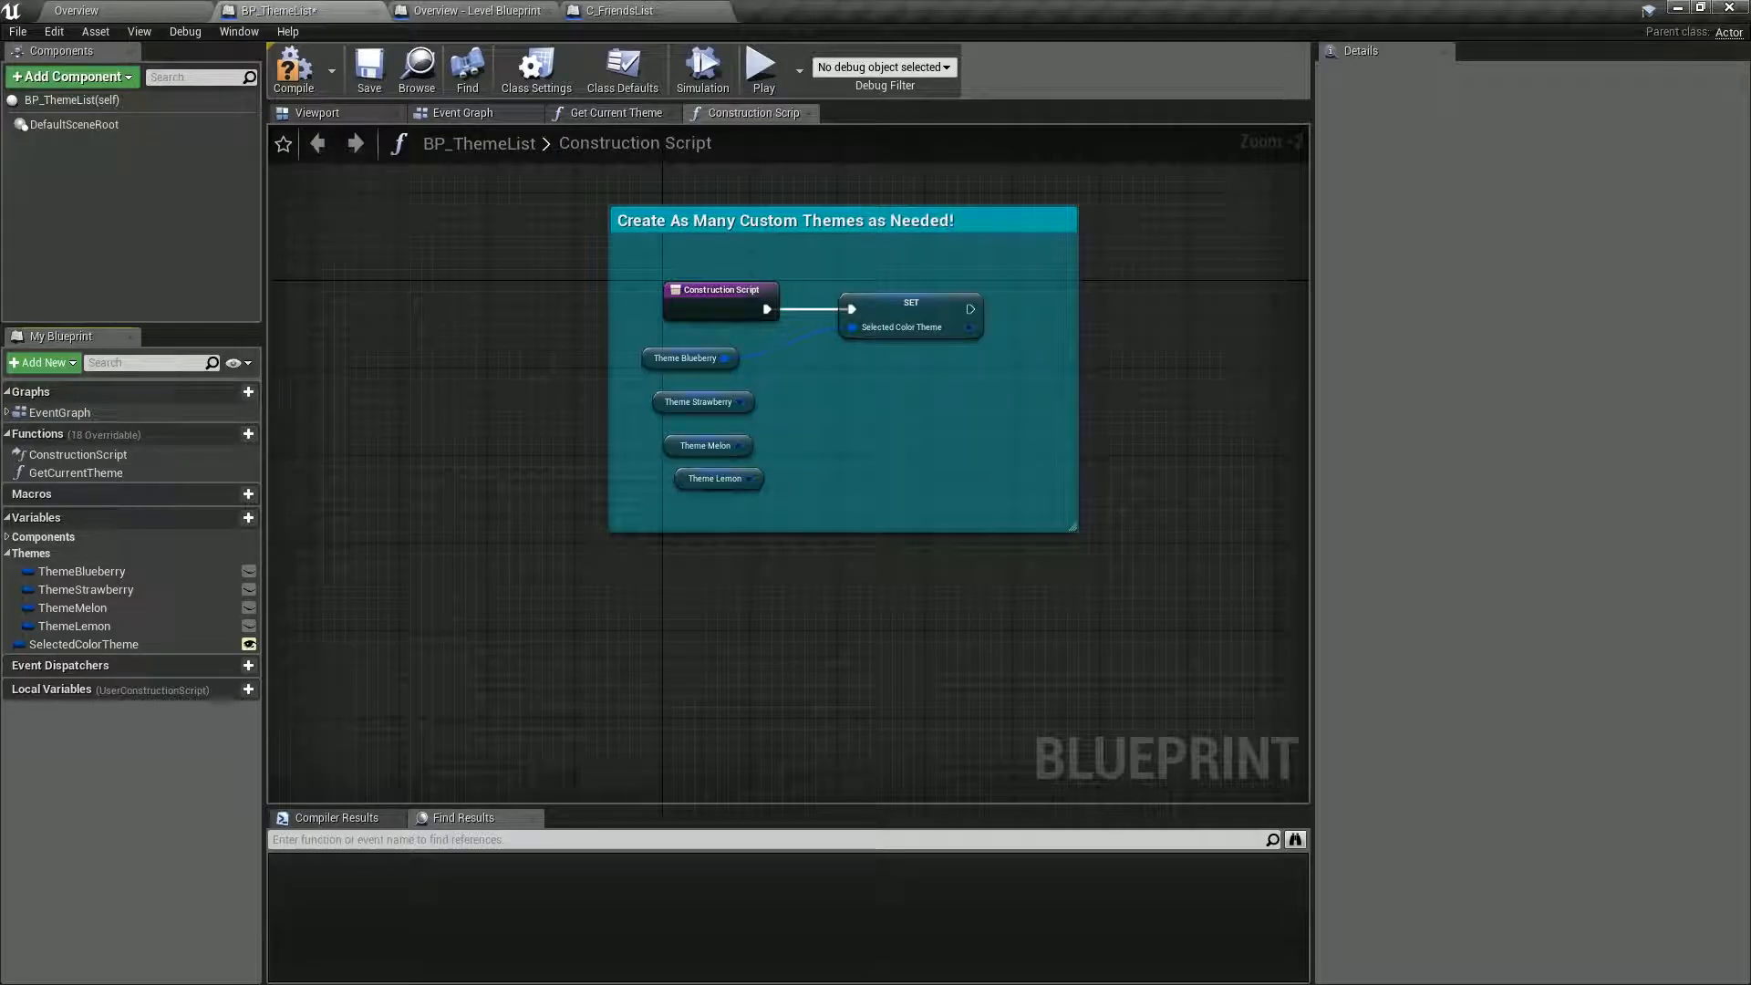
# Examine how Selected Color Theme is set in the BP_ThemeList construction script and in the Overview level blueprint's event graph.
pyautogui.moveTo(790, 594); pyautogui.dragTo(790, 627, button='right')
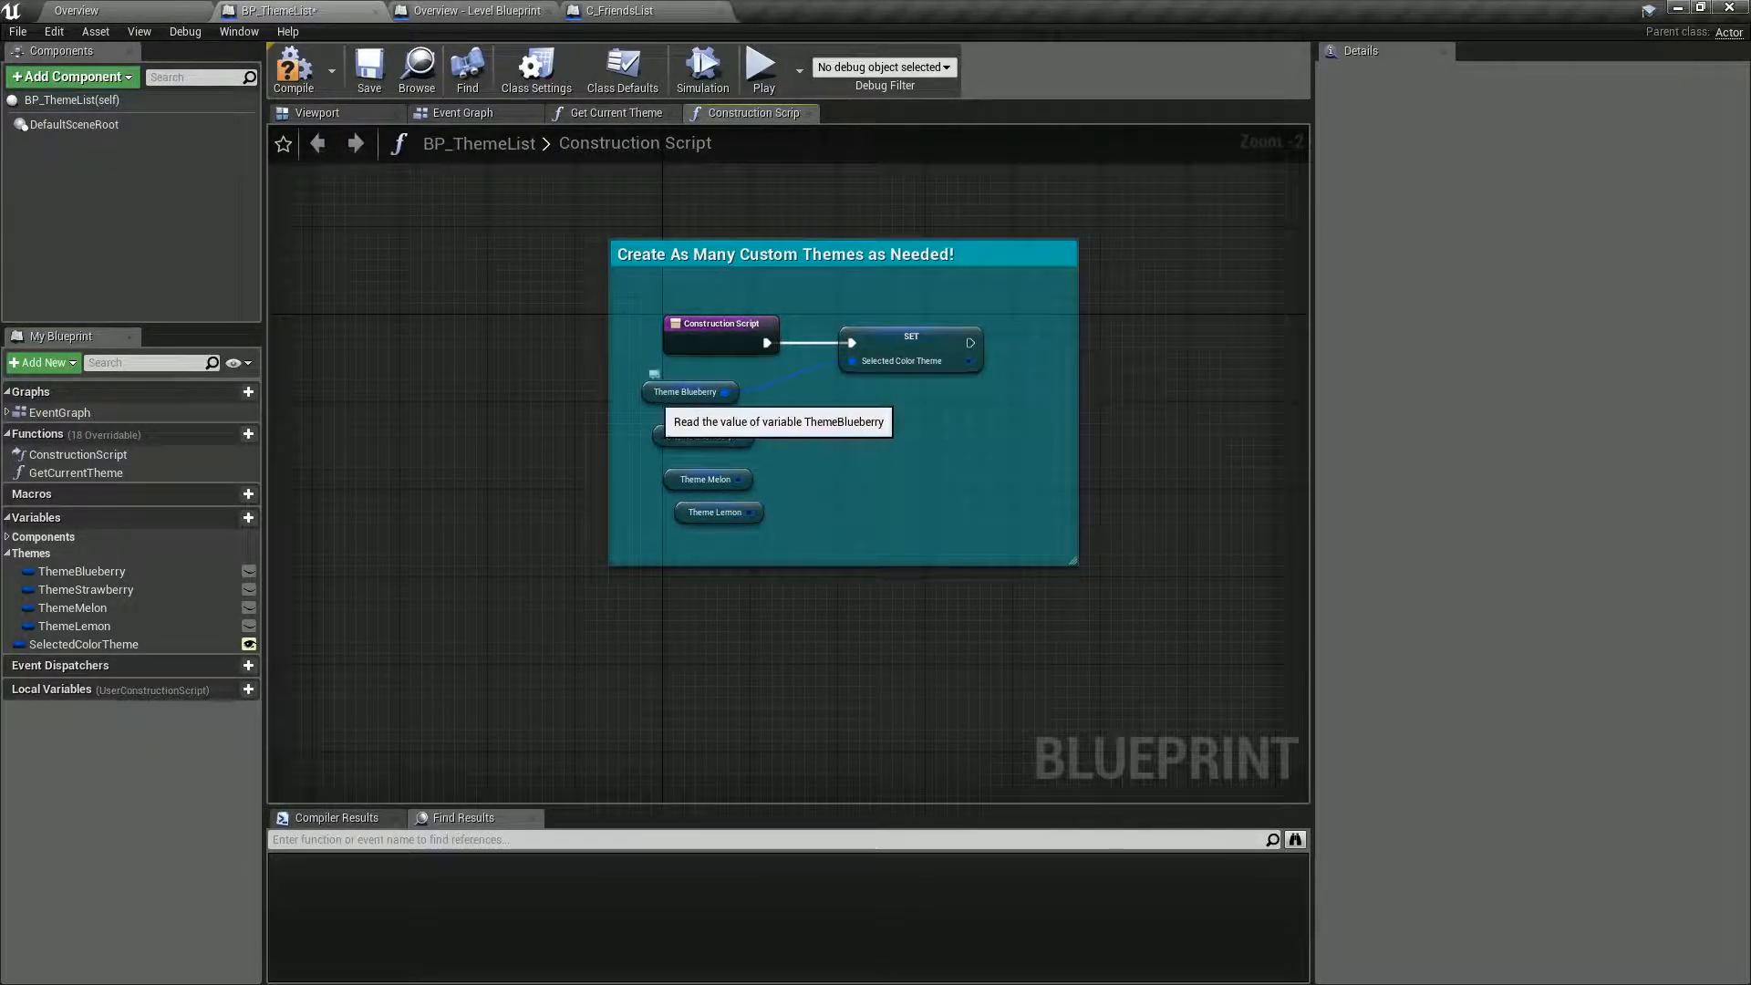
pyautogui.click(646, 392)
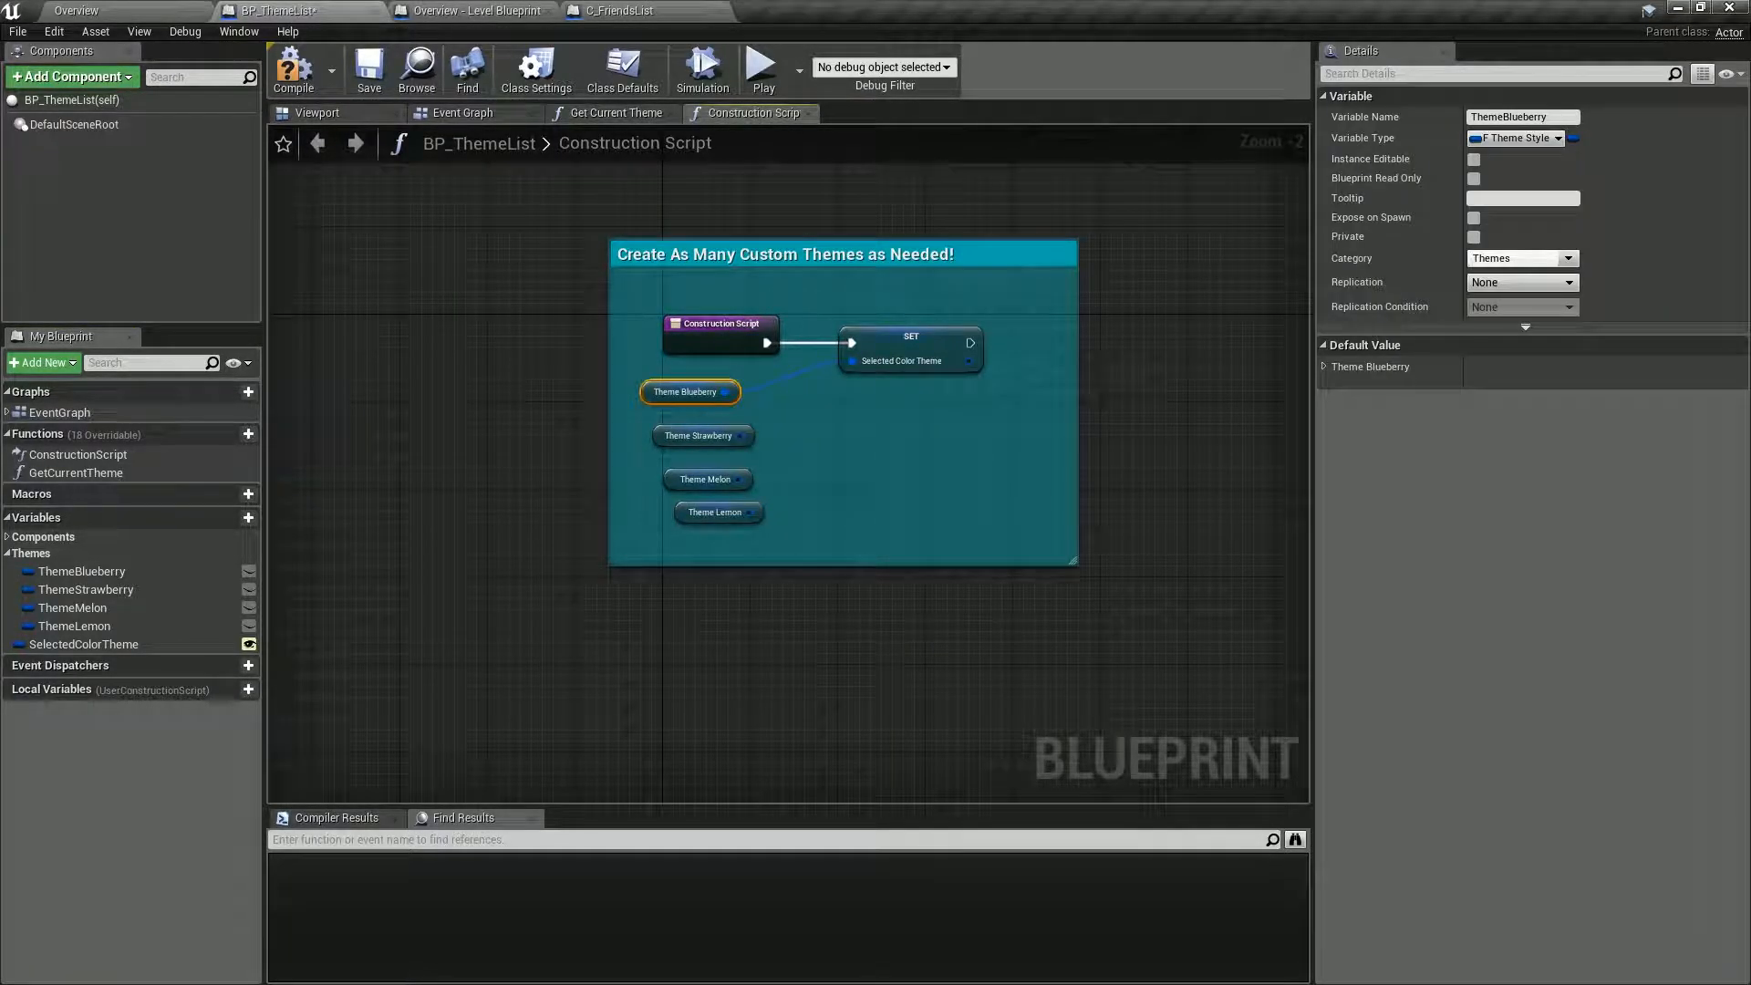
pyautogui.click(908, 347)
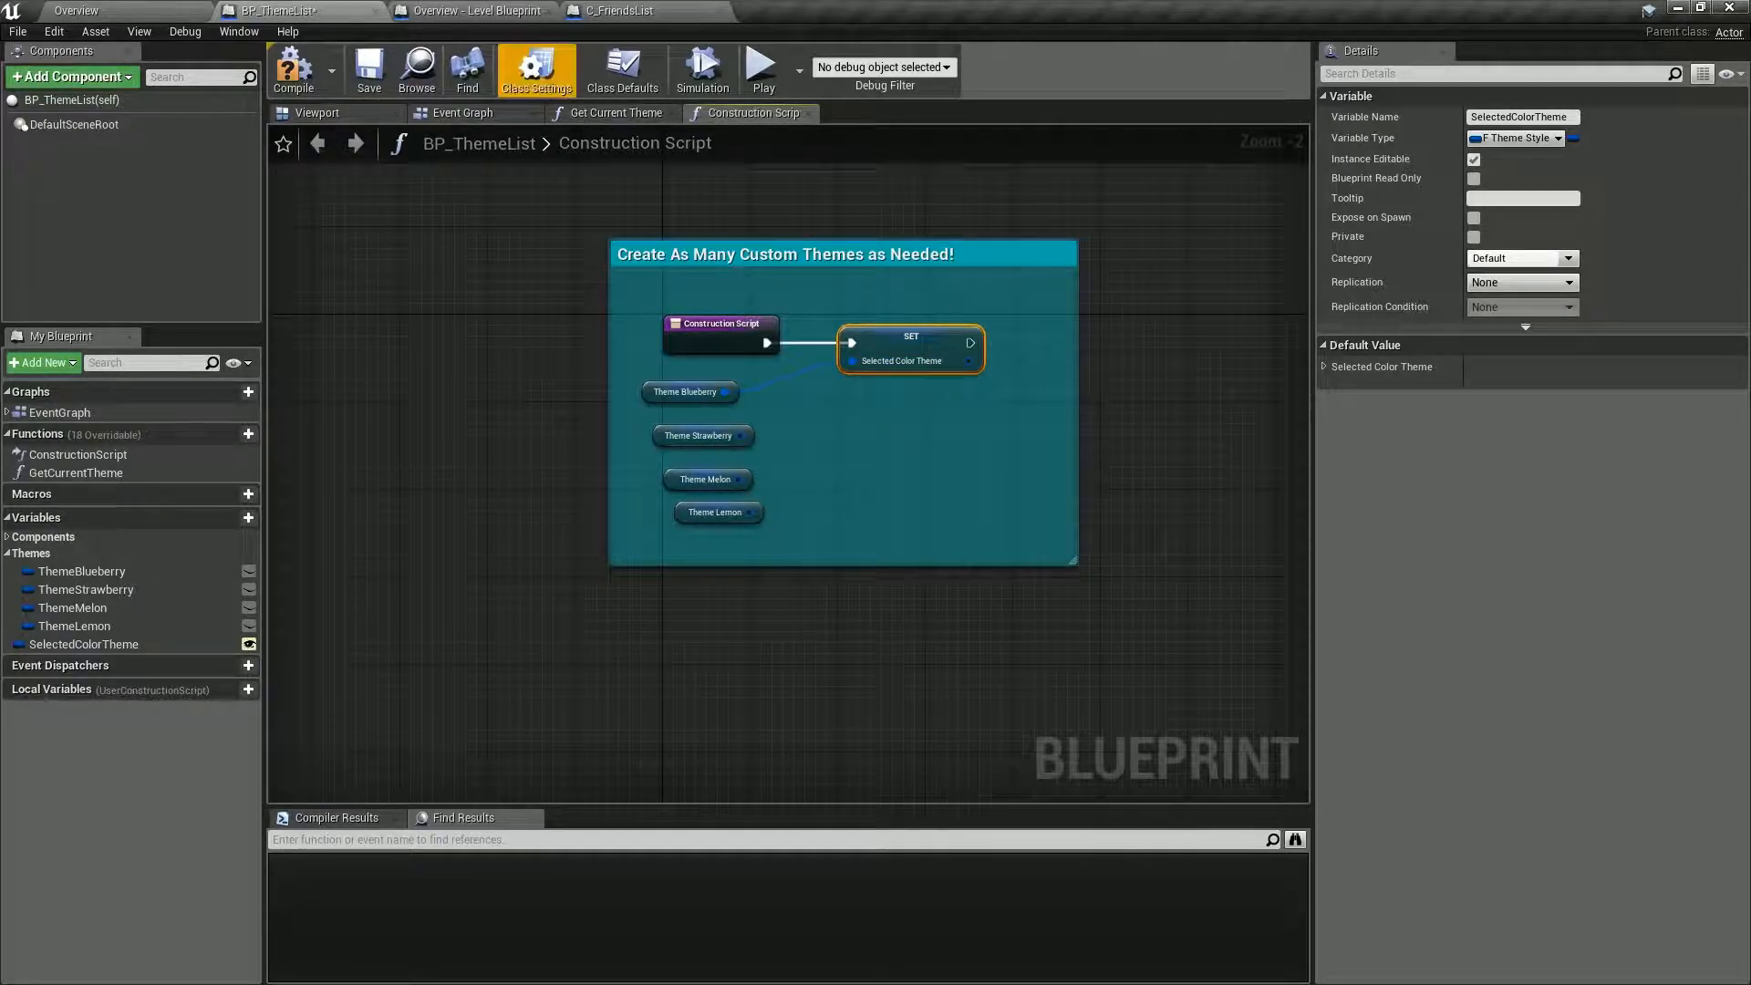
pyautogui.click(483, 10)
pyautogui.moveTo(601, 449); pyautogui.dragTo(669, 501, button='right')
pyautogui.scroll(3, 1003, 347)
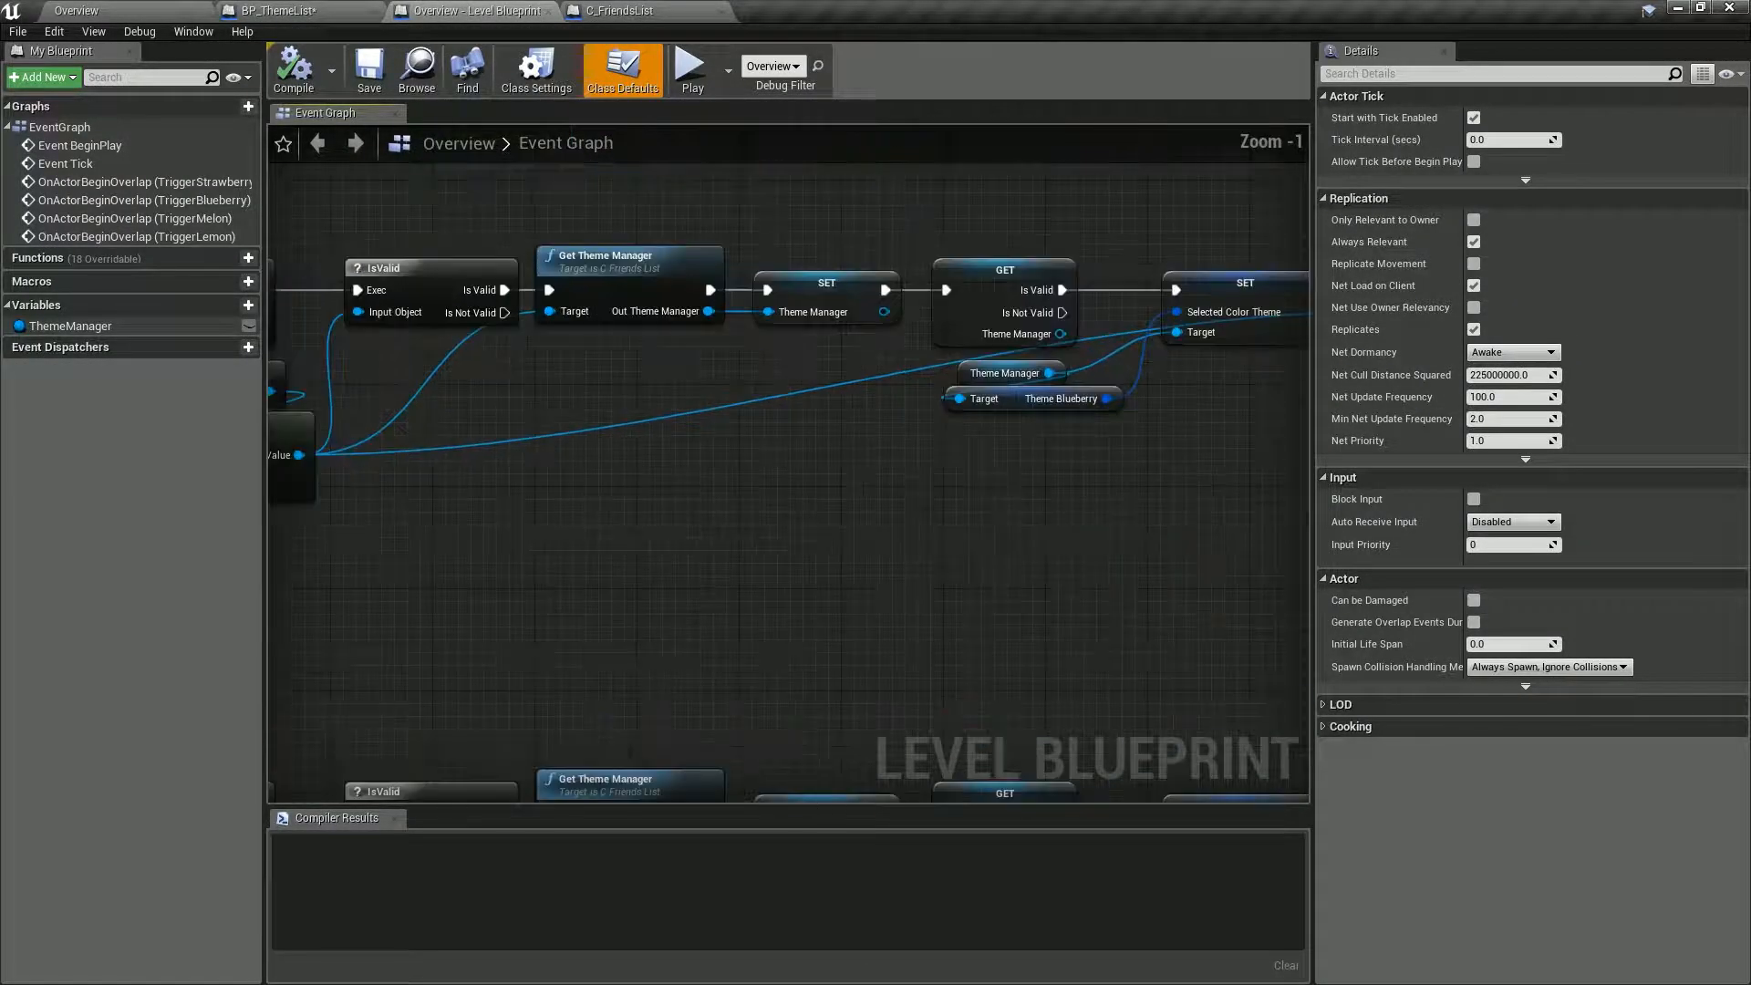
pyautogui.moveTo(1003, 437); pyautogui.dragTo(871, 387, button='right')
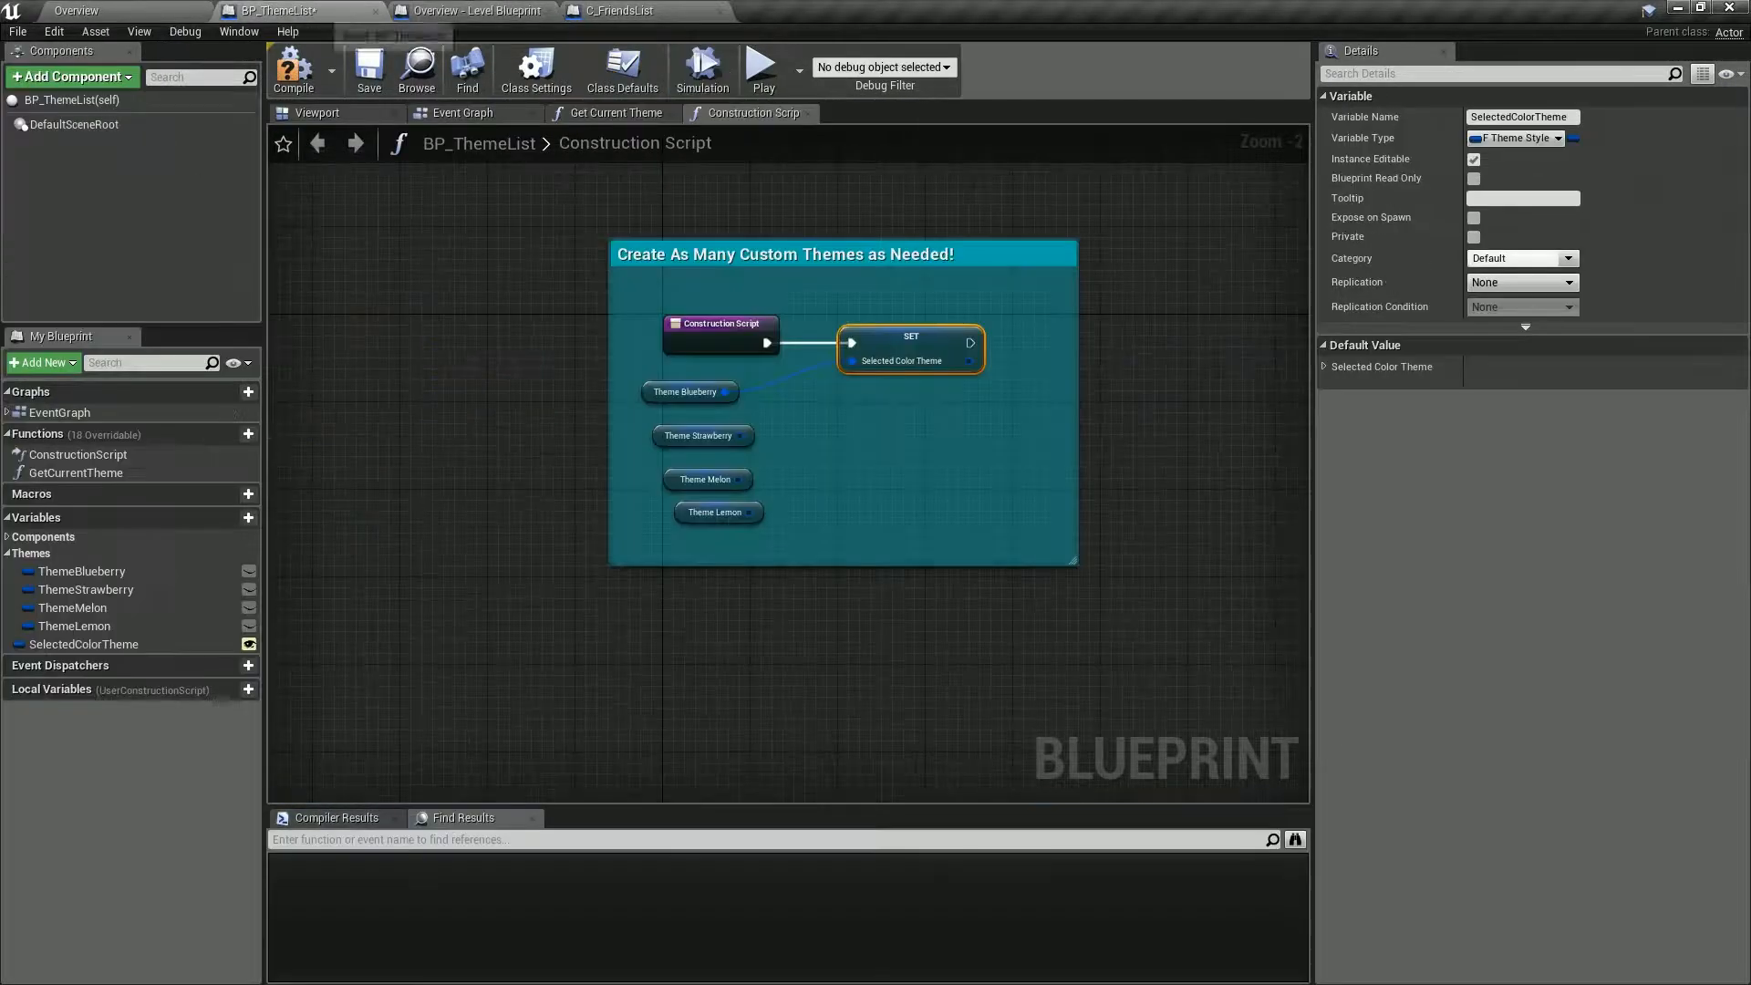
# Duplicate the ThemeBlueberry variable in BP_ThemeList and name the copy ThemeSleek.
pyautogui.moveTo(453, 393); pyautogui.dragTo(563, 353, button='right')
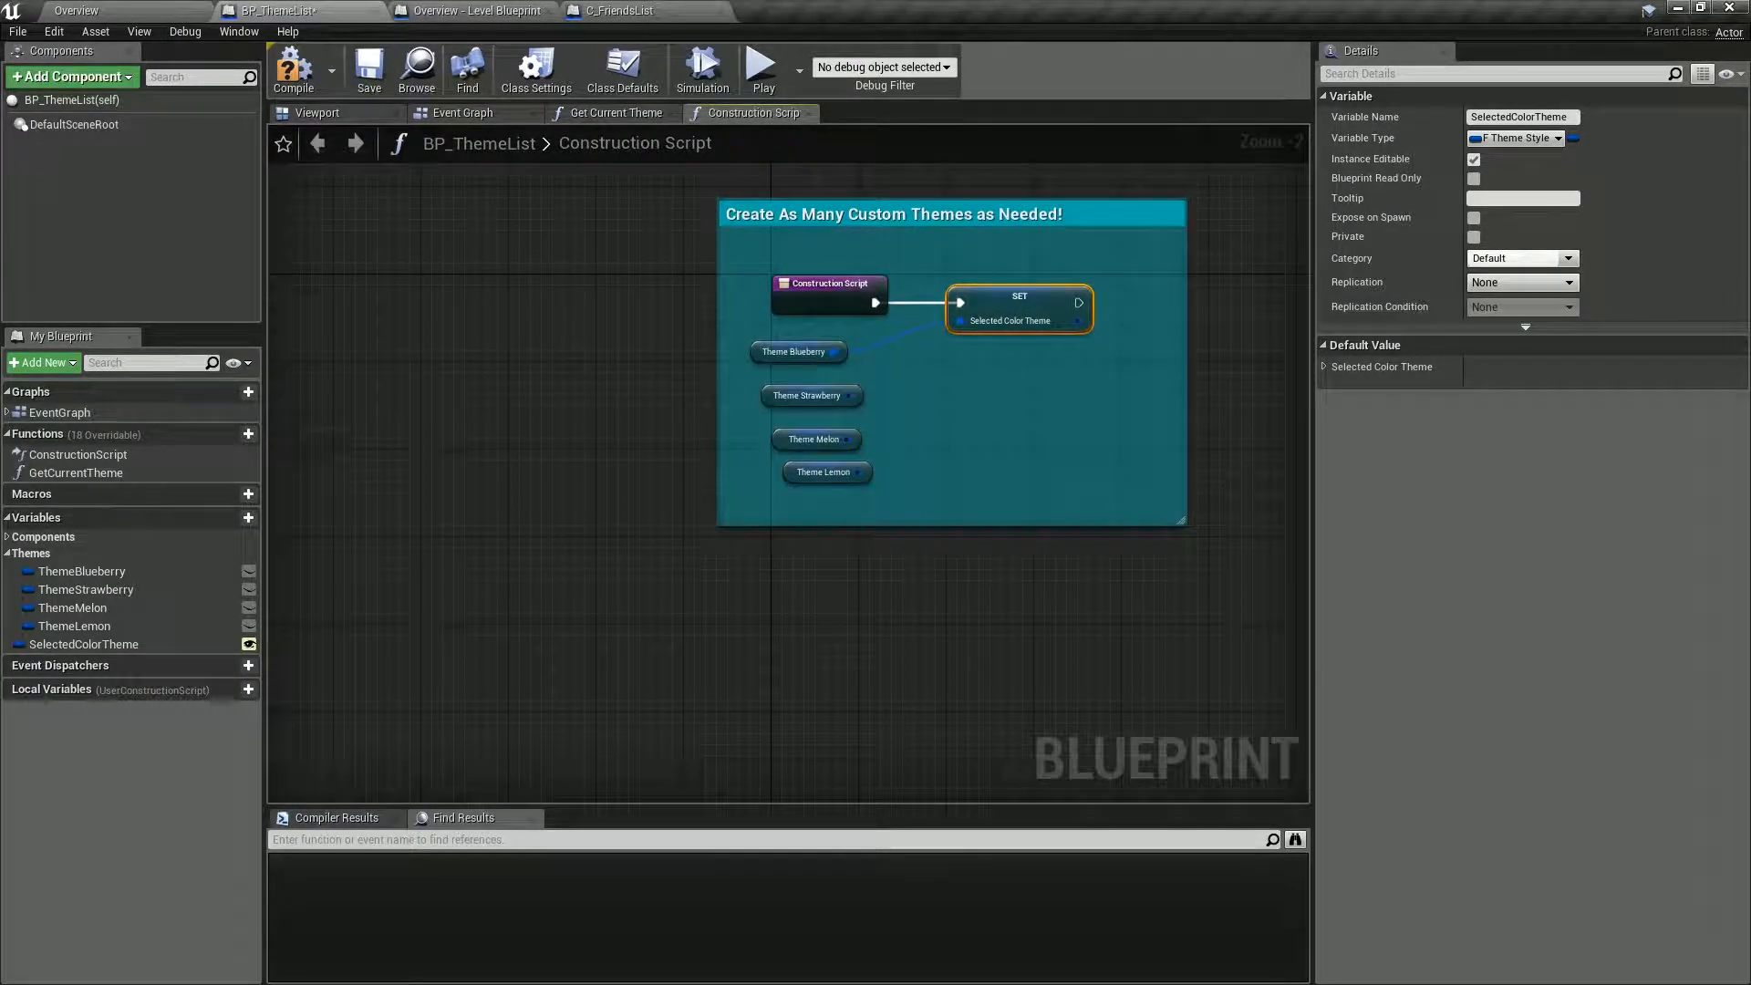
pyautogui.click(100, 571)
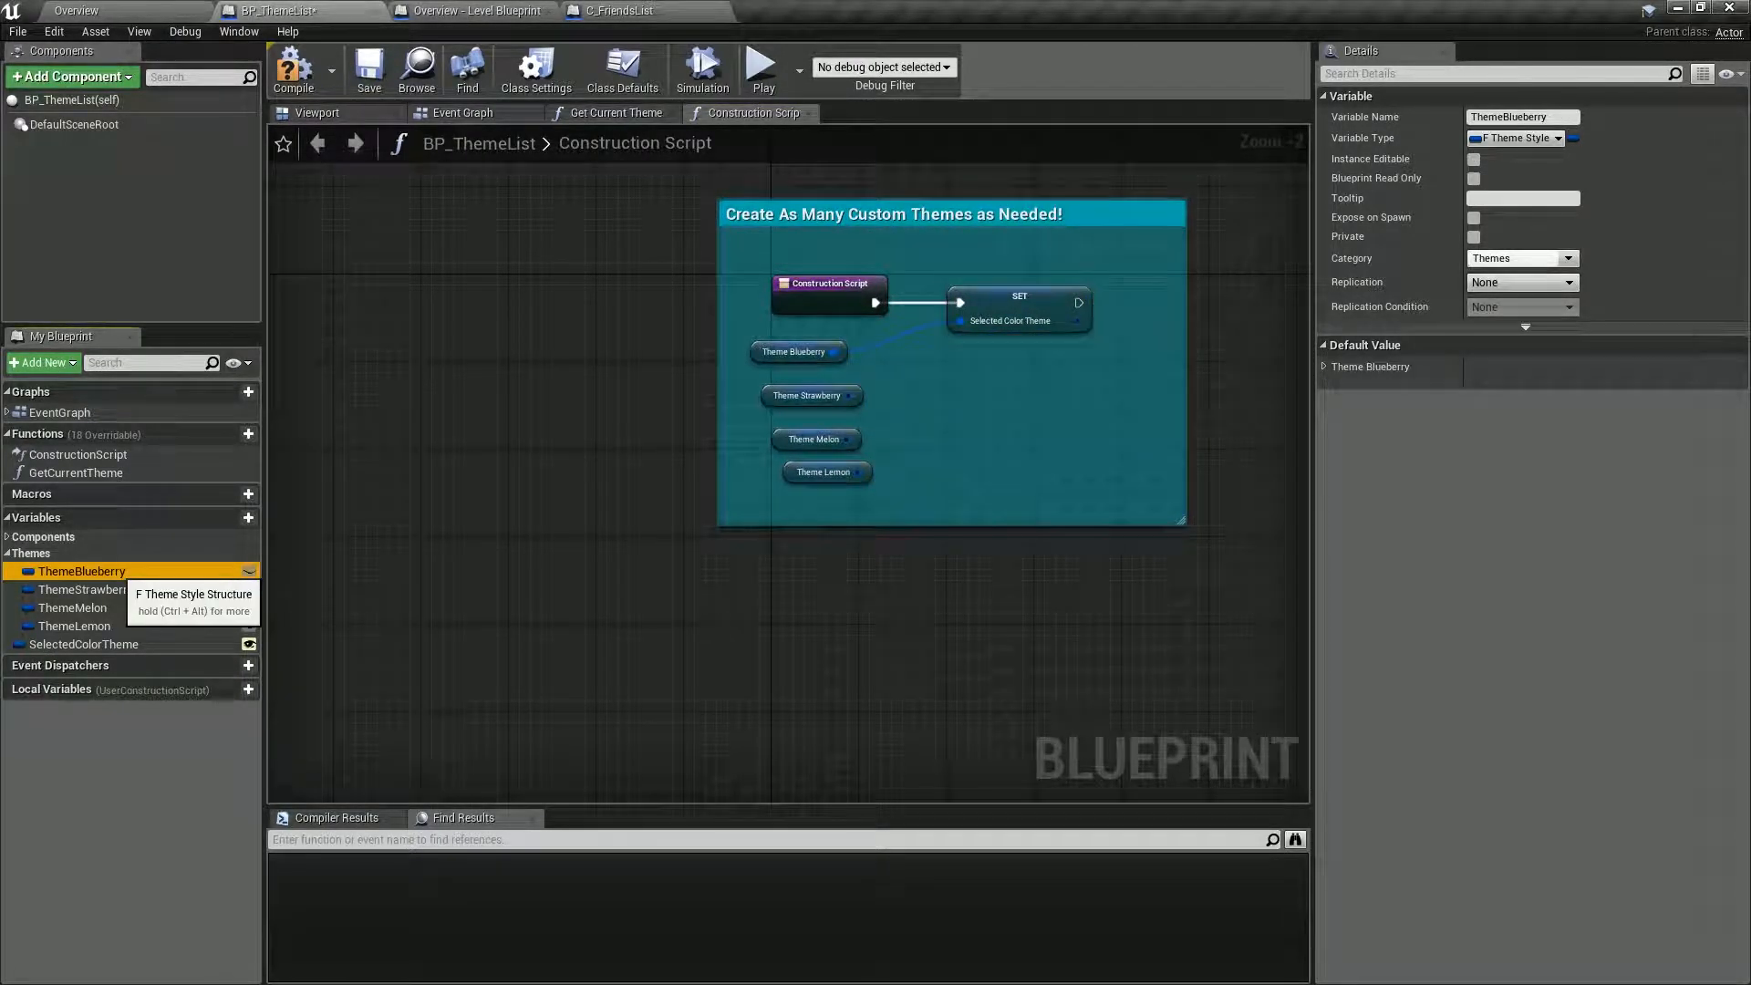
pyautogui.rightClick(125, 571)
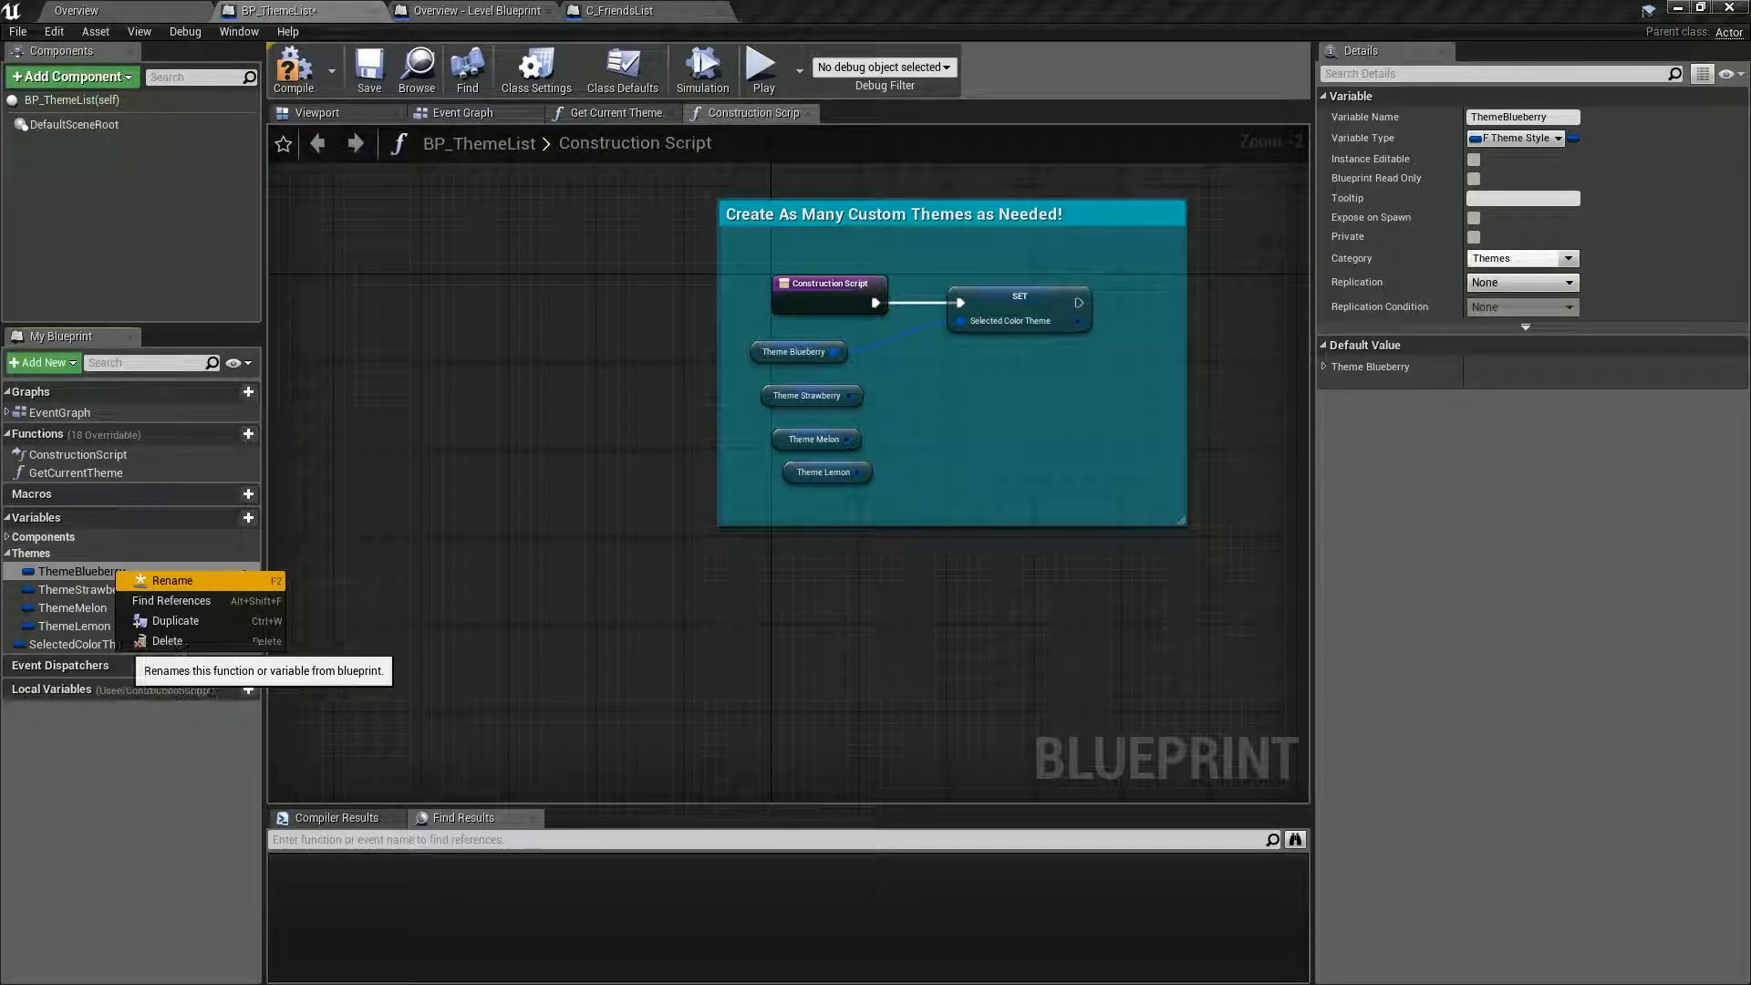
pyautogui.click(175, 620)
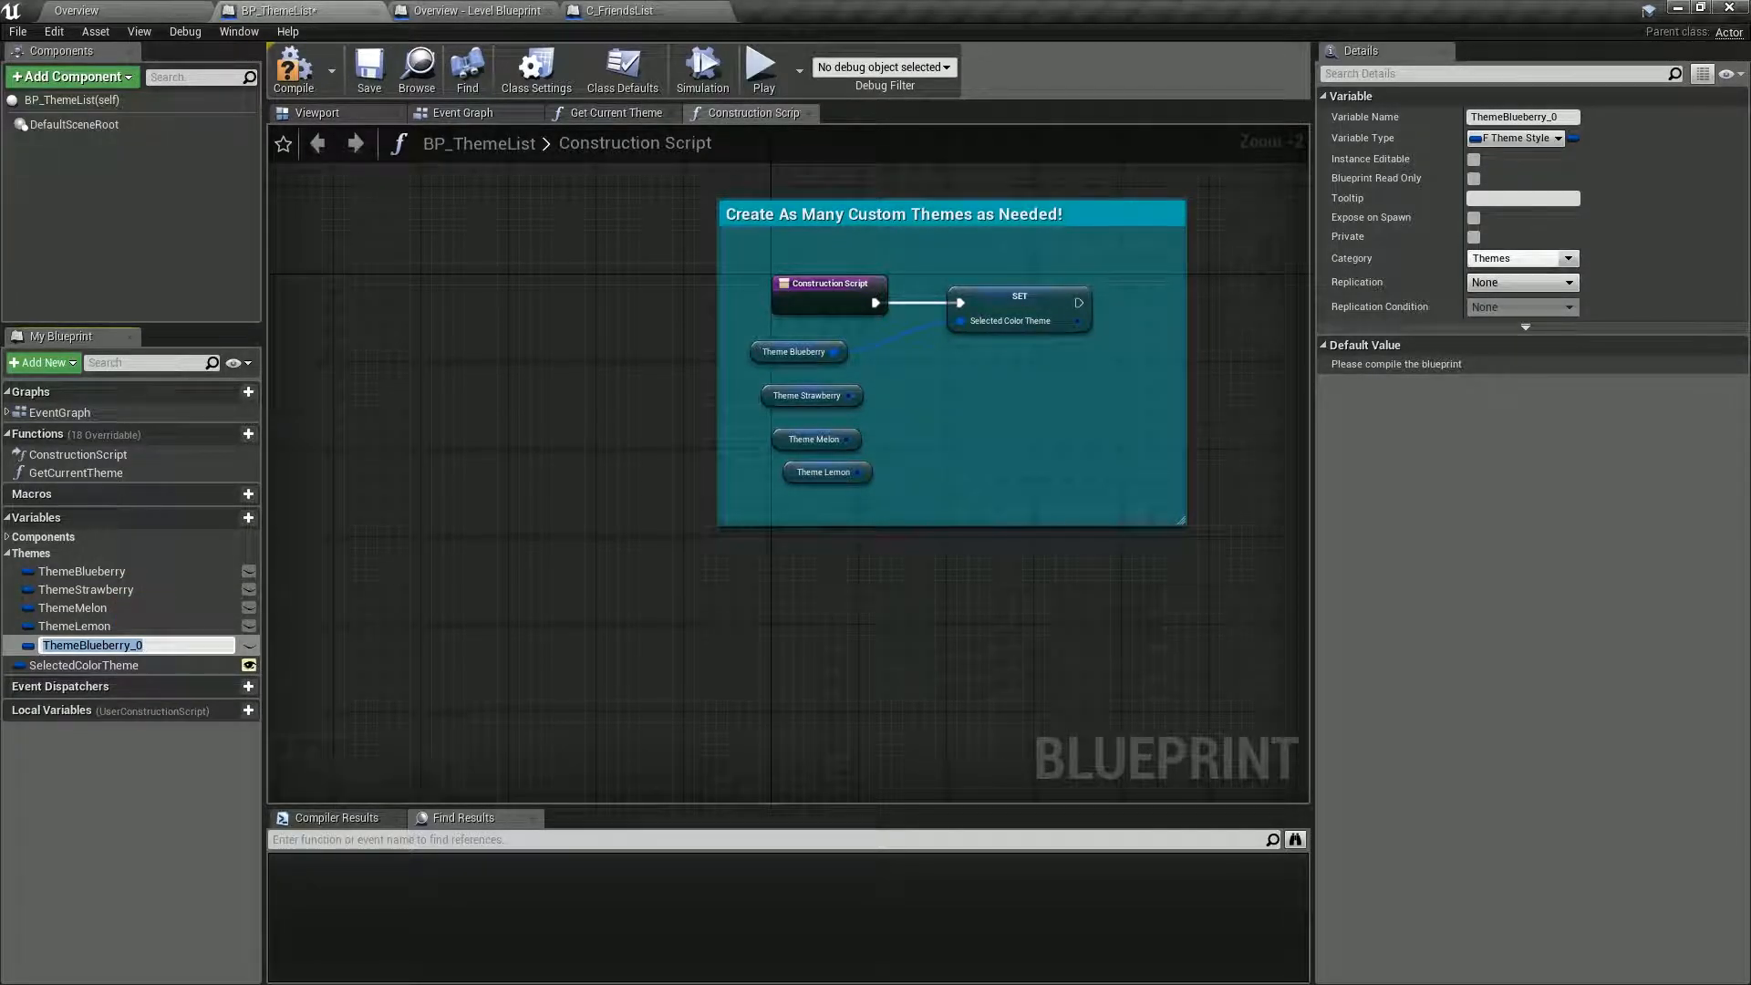
pyautogui.press('BackSpace')
pyautogui.press('BackSpace')
pyautogui.press('BackSpace')
pyautogui.press('BackSpace')
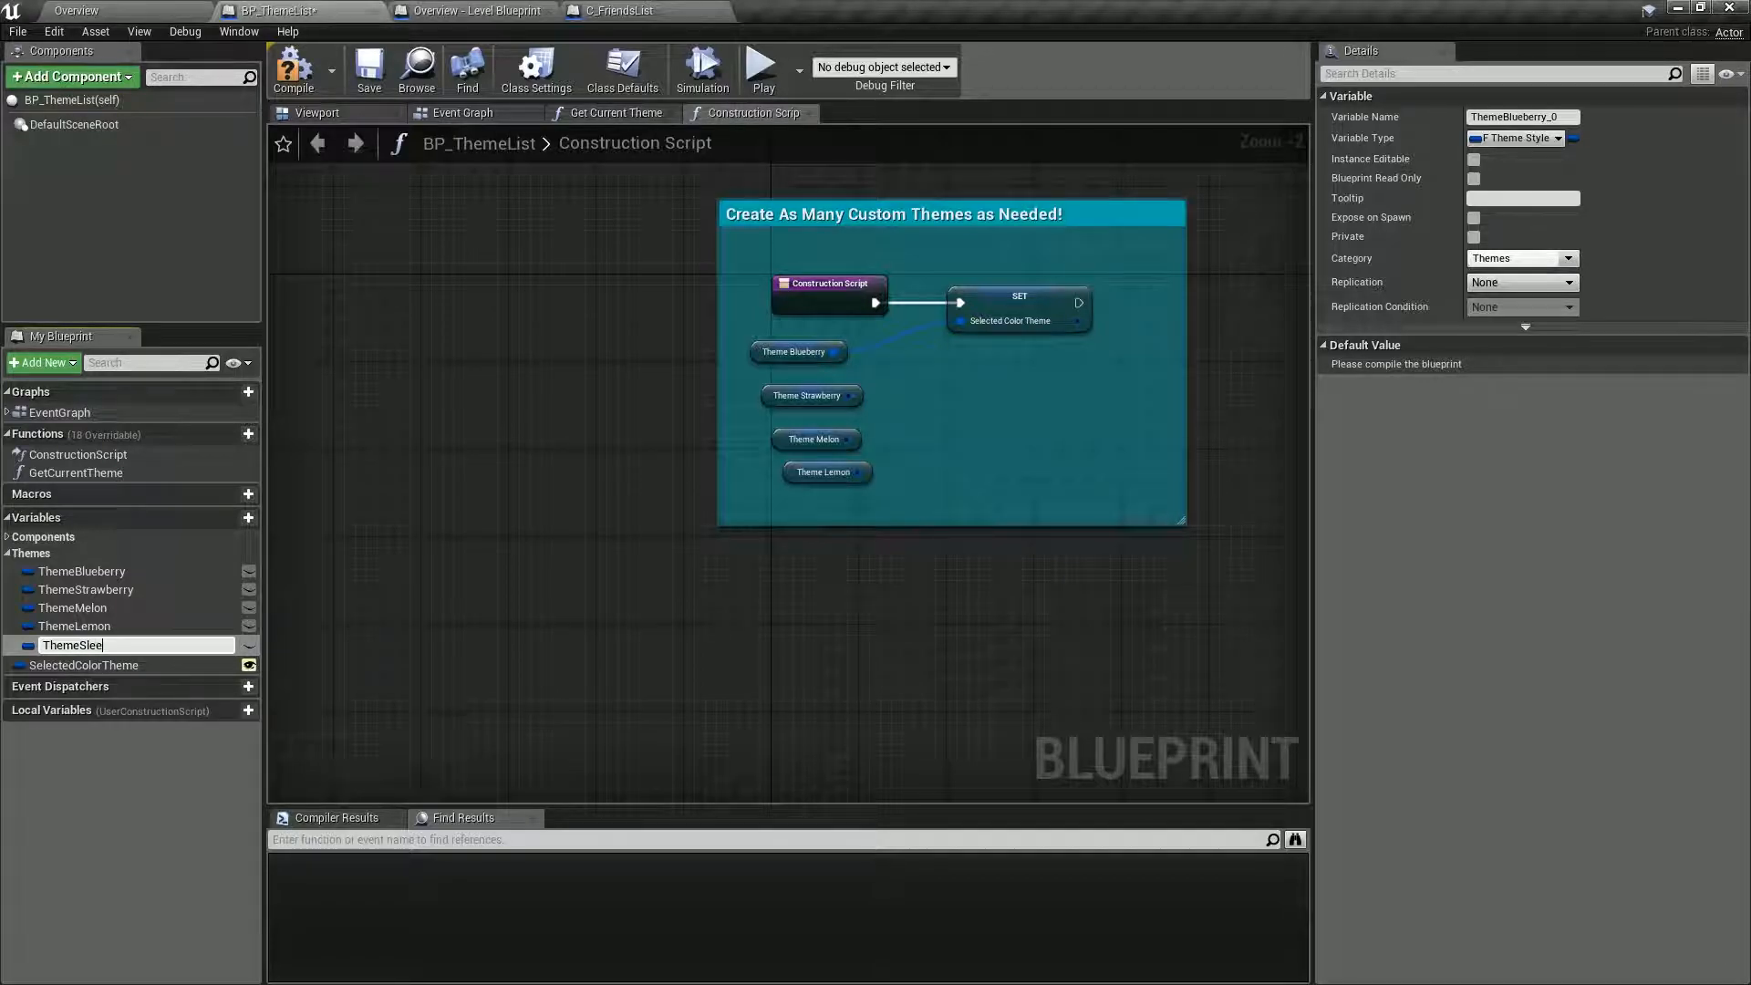
pyautogui.press('Return')
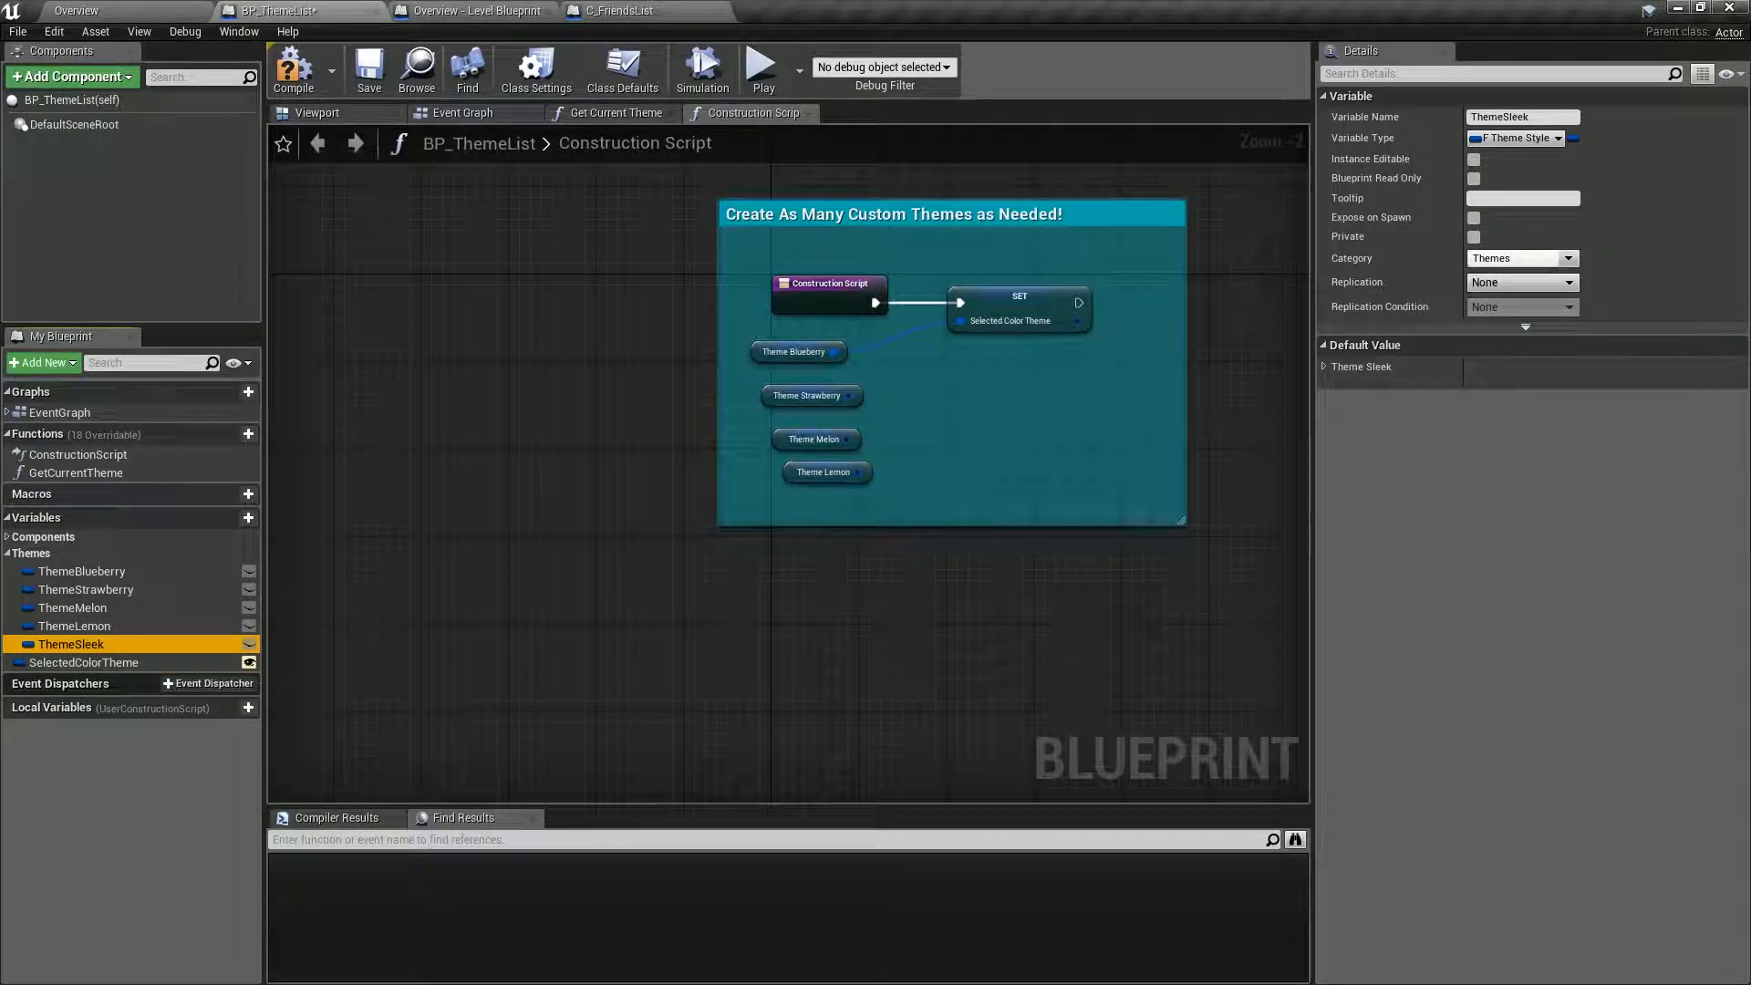
# Add a Get ThemeSleek node to the construction script and connect it to Selected Color Theme in place of Theme Blueberry.
pyautogui.moveTo(113, 643); pyautogui.dragTo(760, 608)
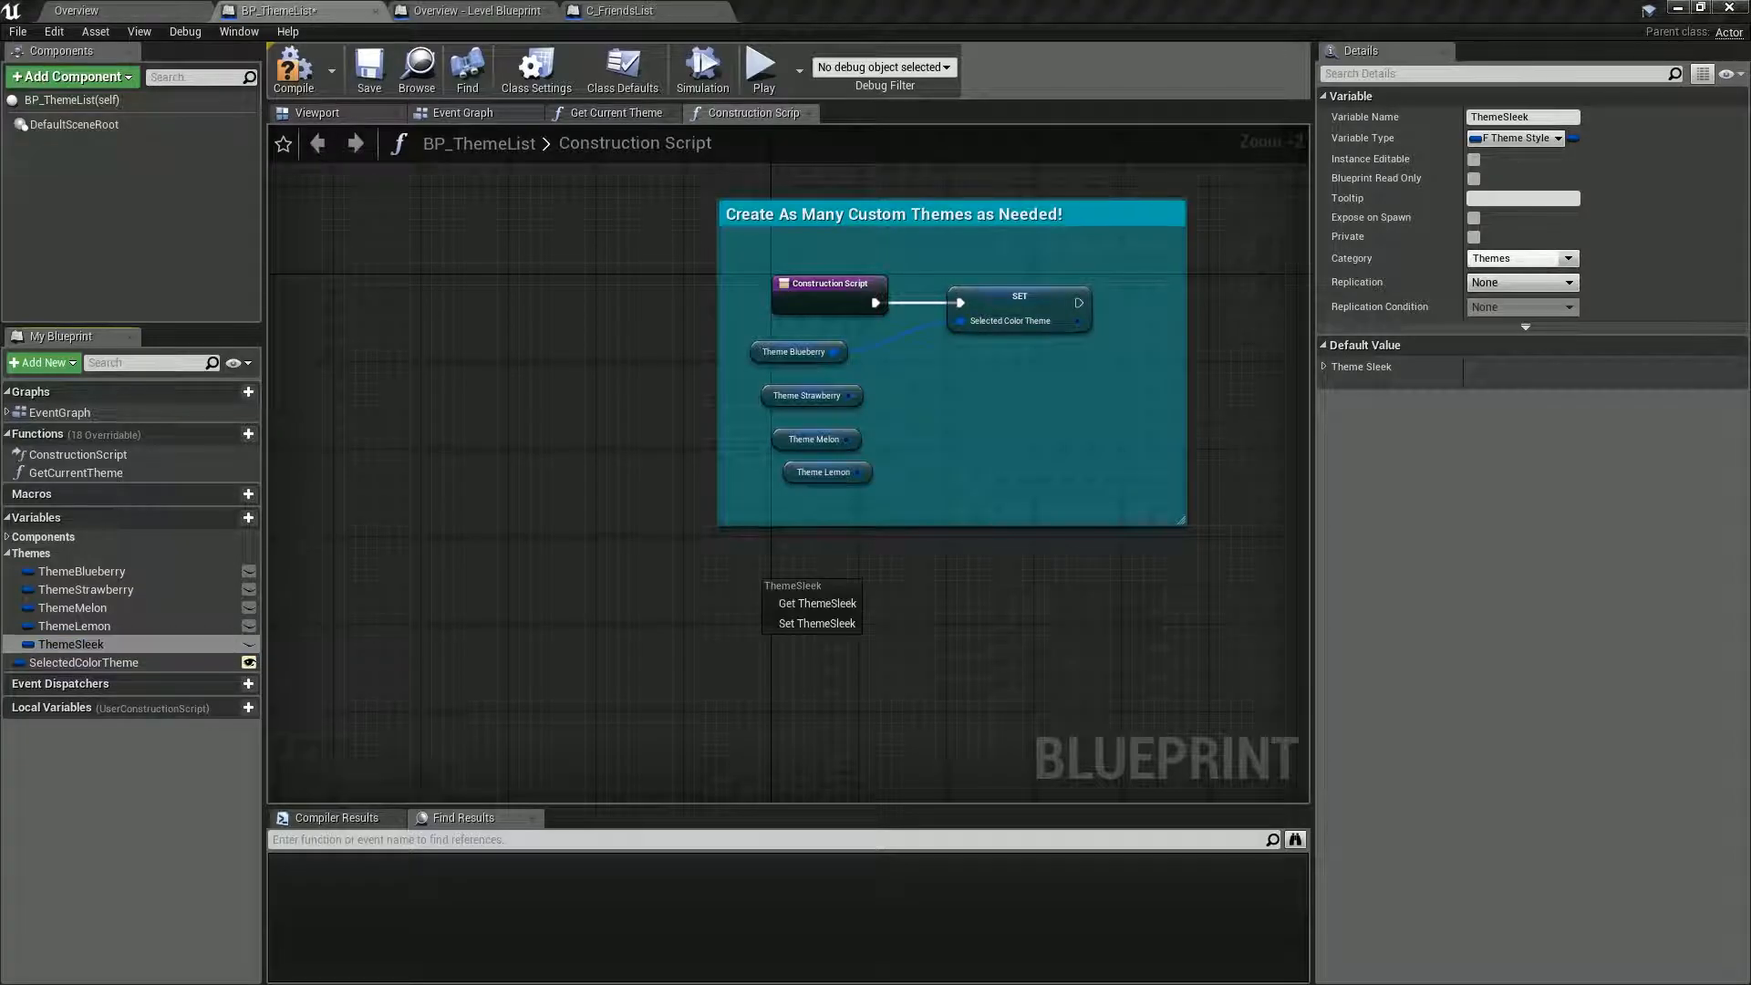
pyautogui.click(815, 594)
pyautogui.moveTo(805, 593); pyautogui.dragTo(961, 321)
pyautogui.moveTo(791, 351); pyautogui.dragTo(792, 363)
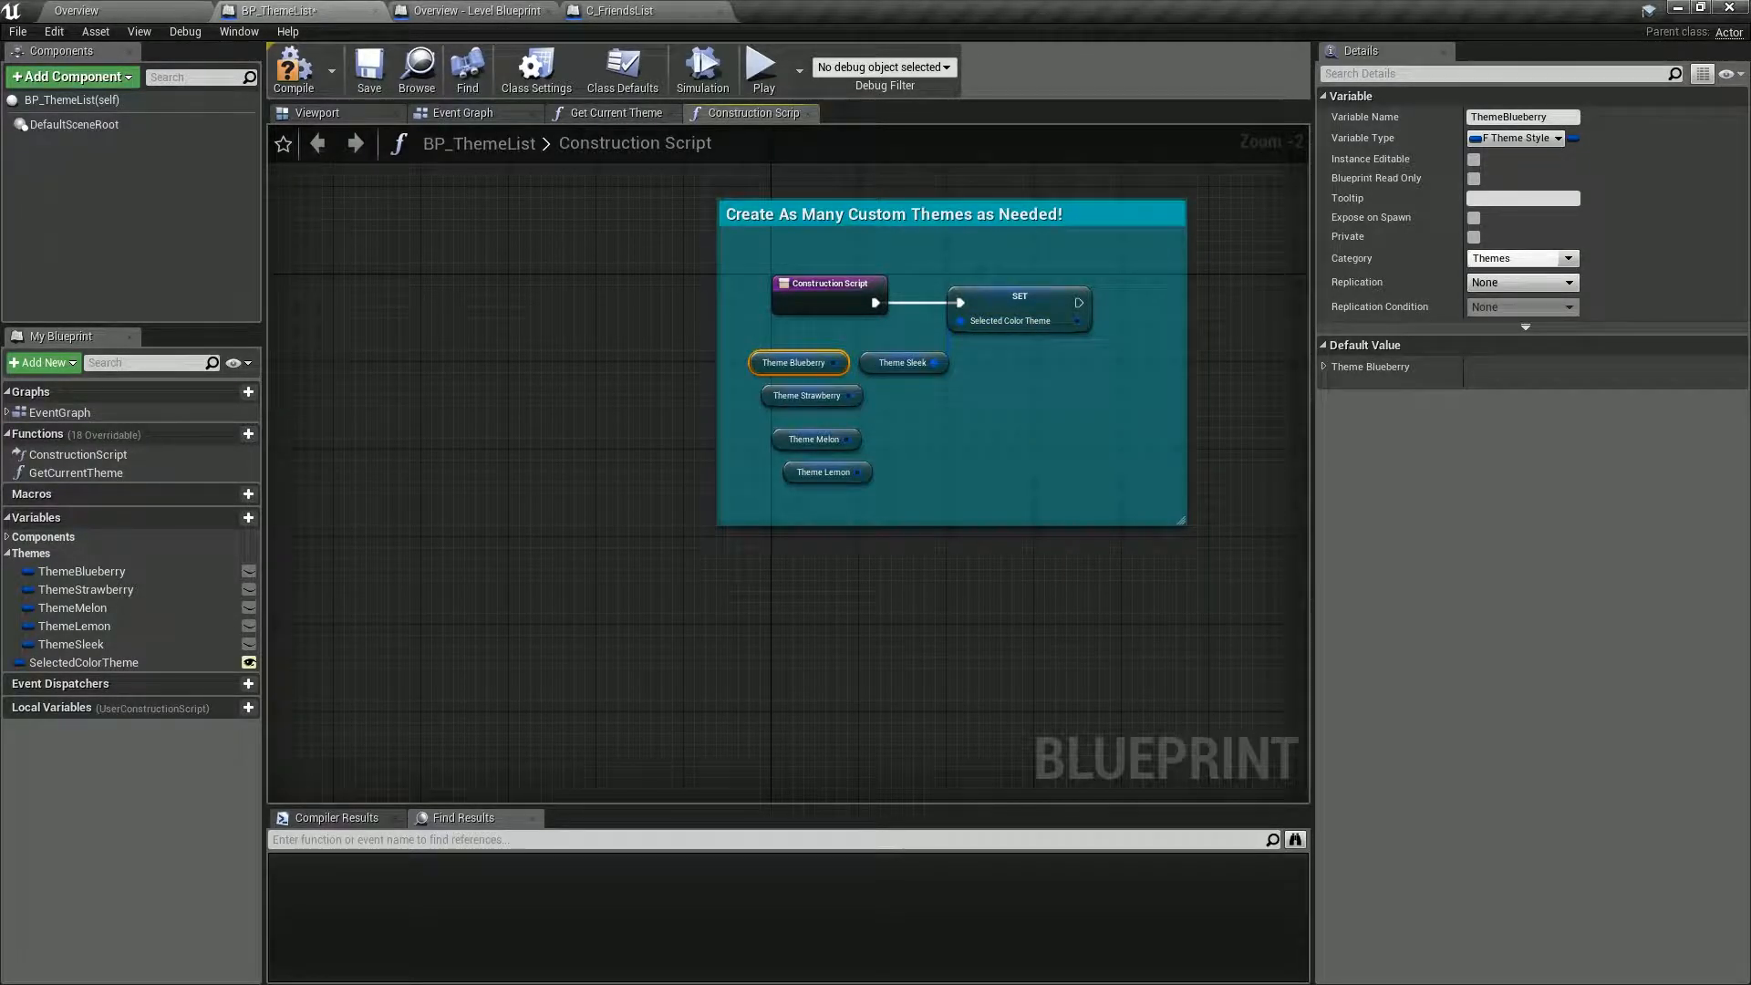
# Compile and save the BP_ThemeList blueprint.
pyautogui.moveTo(957, 438); pyautogui.dragTo(752, 493, button='right')
pyautogui.click(290, 76)
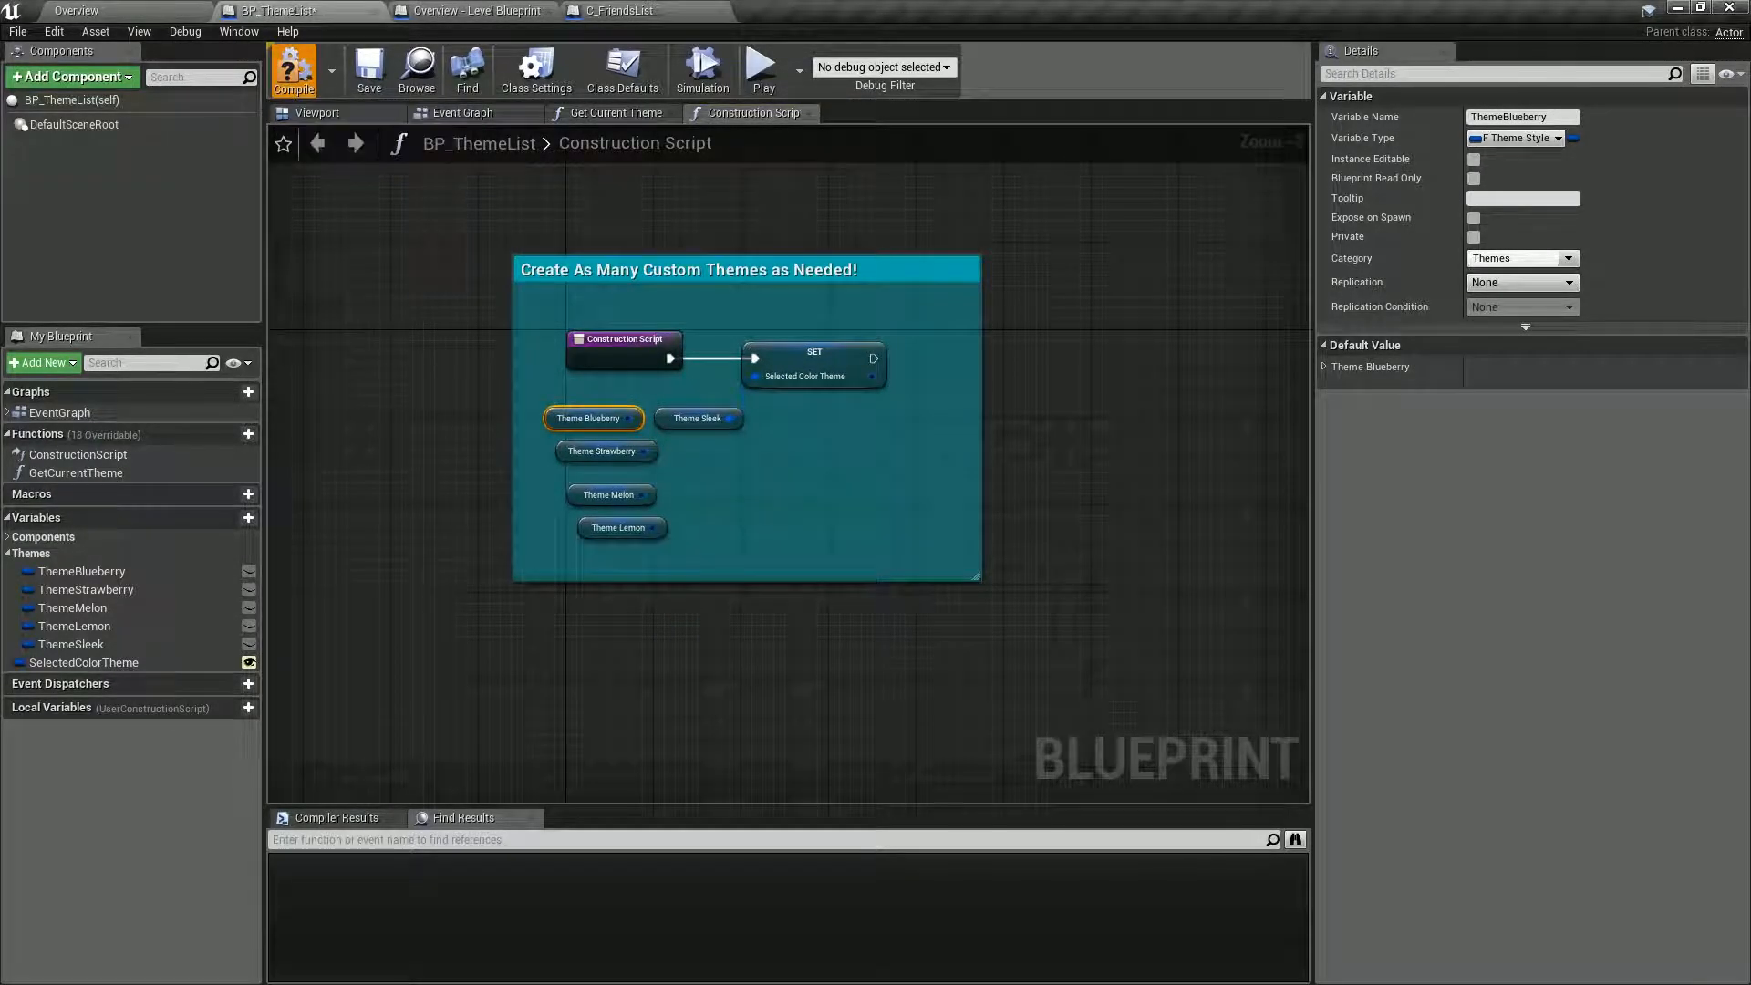
pyautogui.click(369, 72)
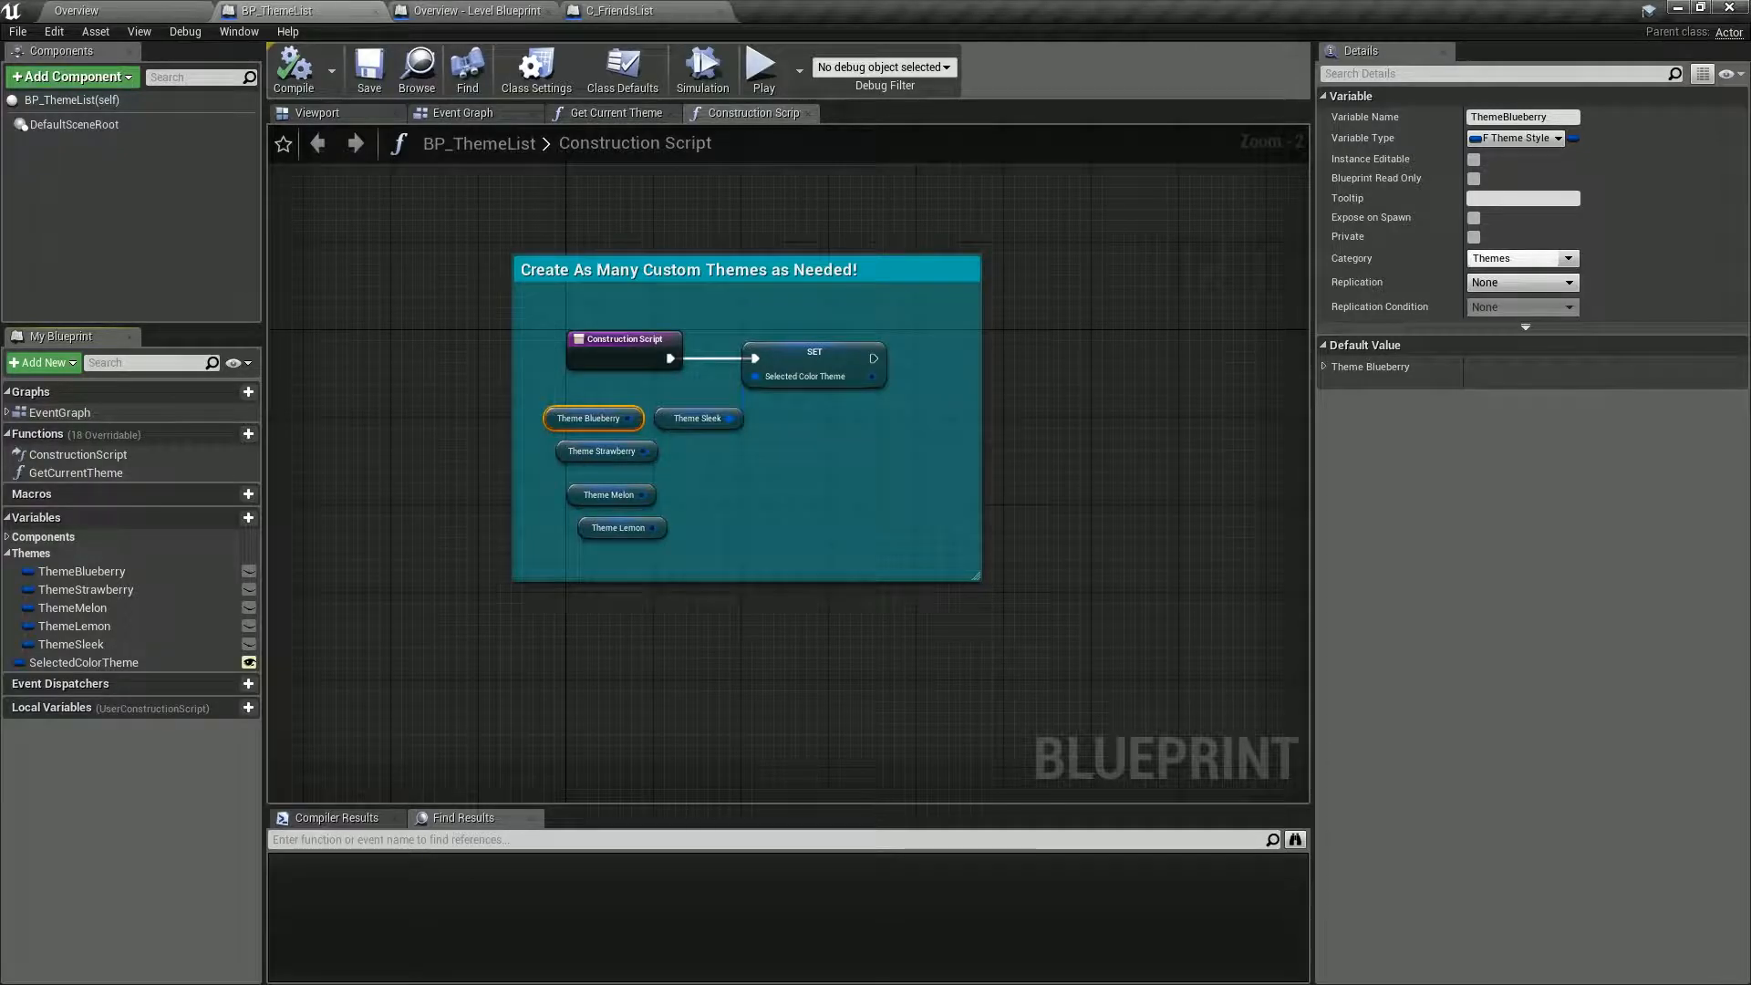
# Examine the StyleExpandButton defaults of the ThemeSleek variable, including its ButtonStyle, Arrow, ArrowHighlight and LeftBorder settings.
pyautogui.click(697, 418)
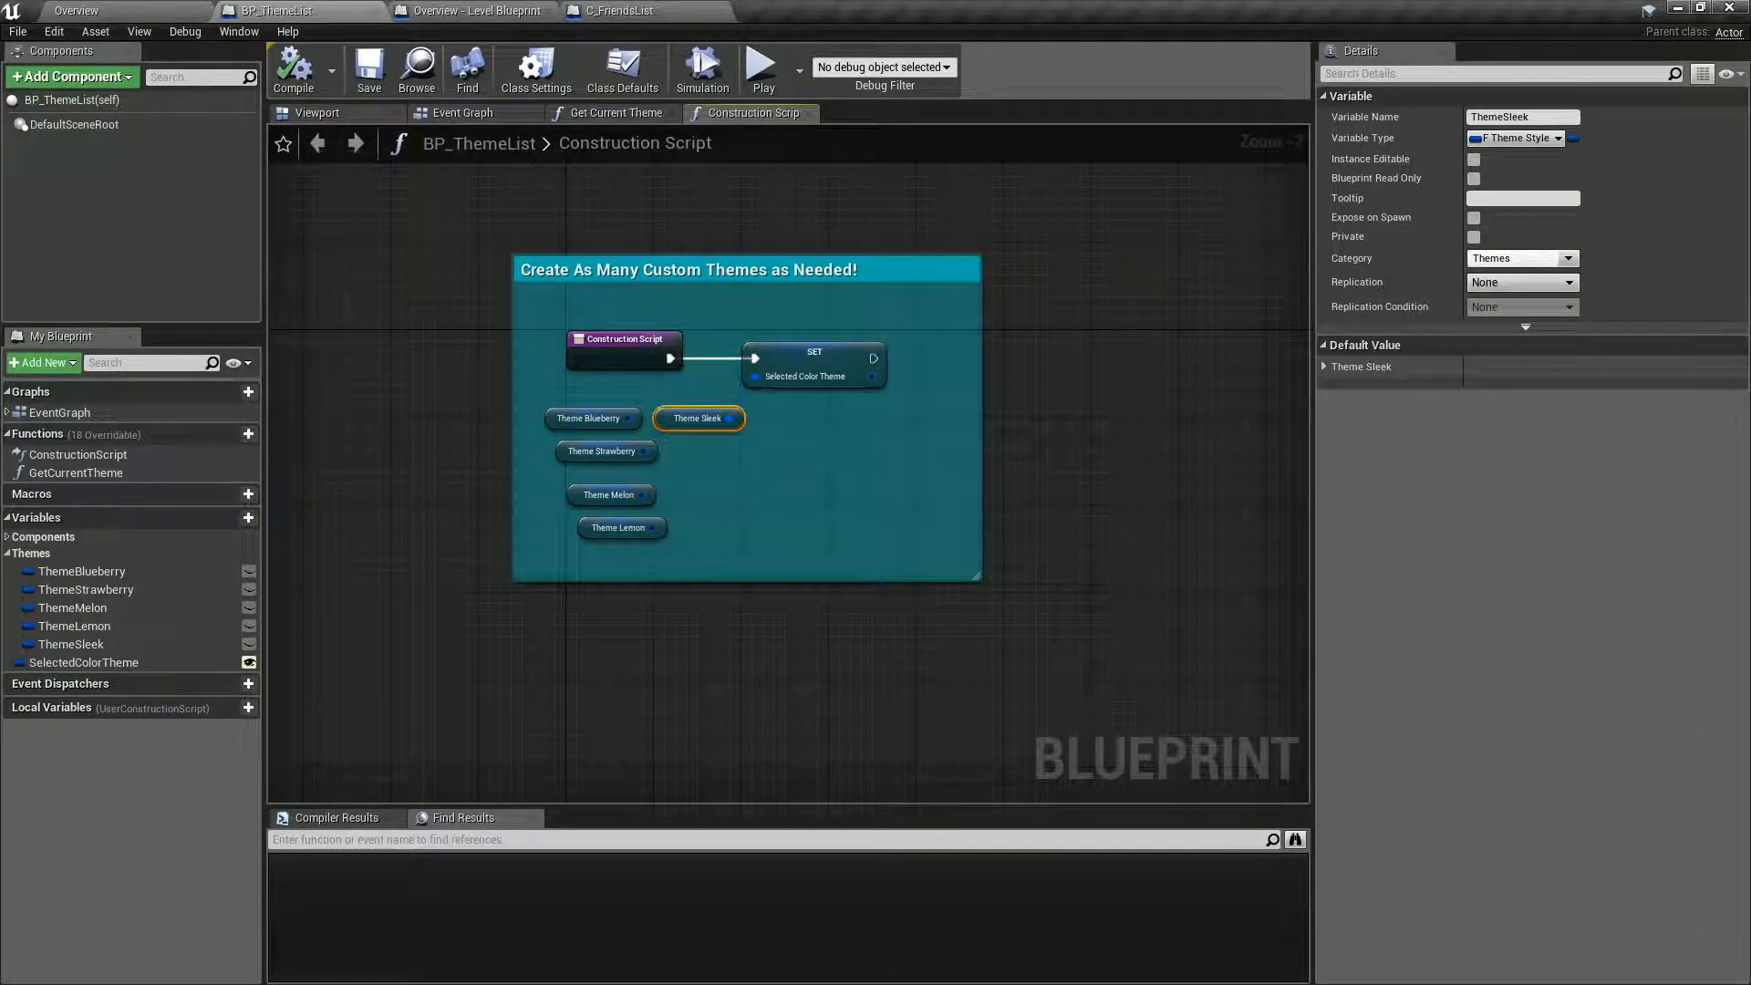
pyautogui.click(1324, 365)
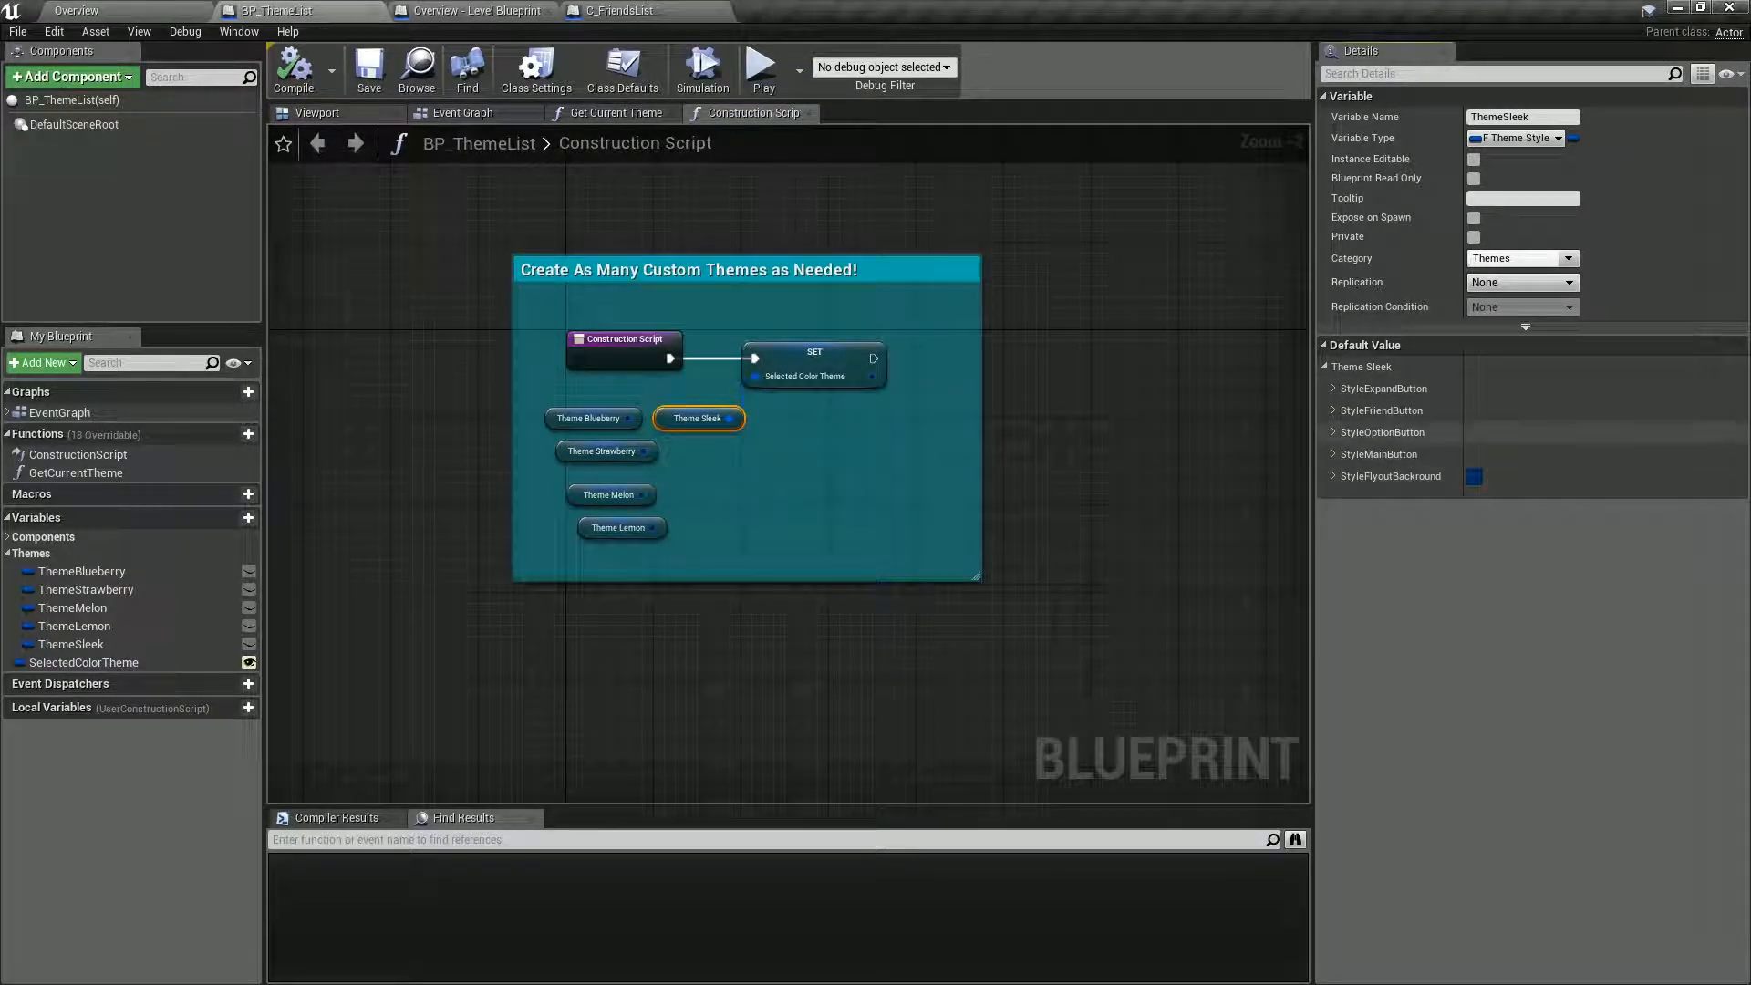
pyautogui.click(1332, 388)
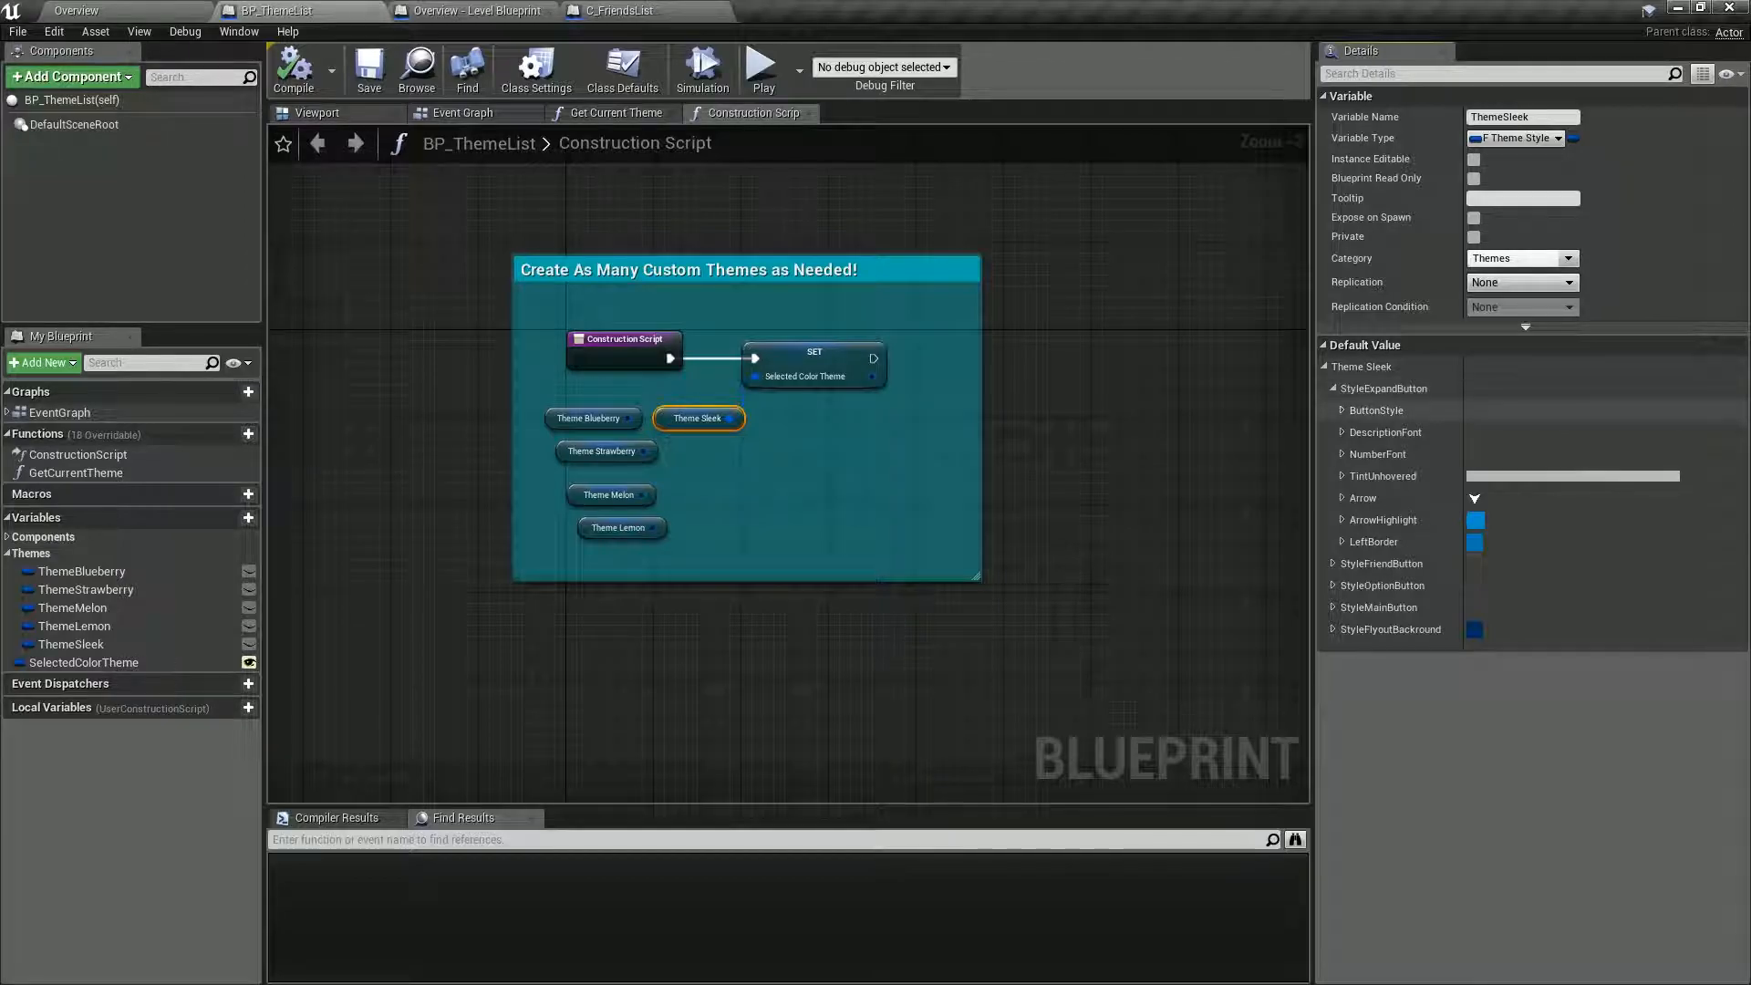
pyautogui.click(1342, 410)
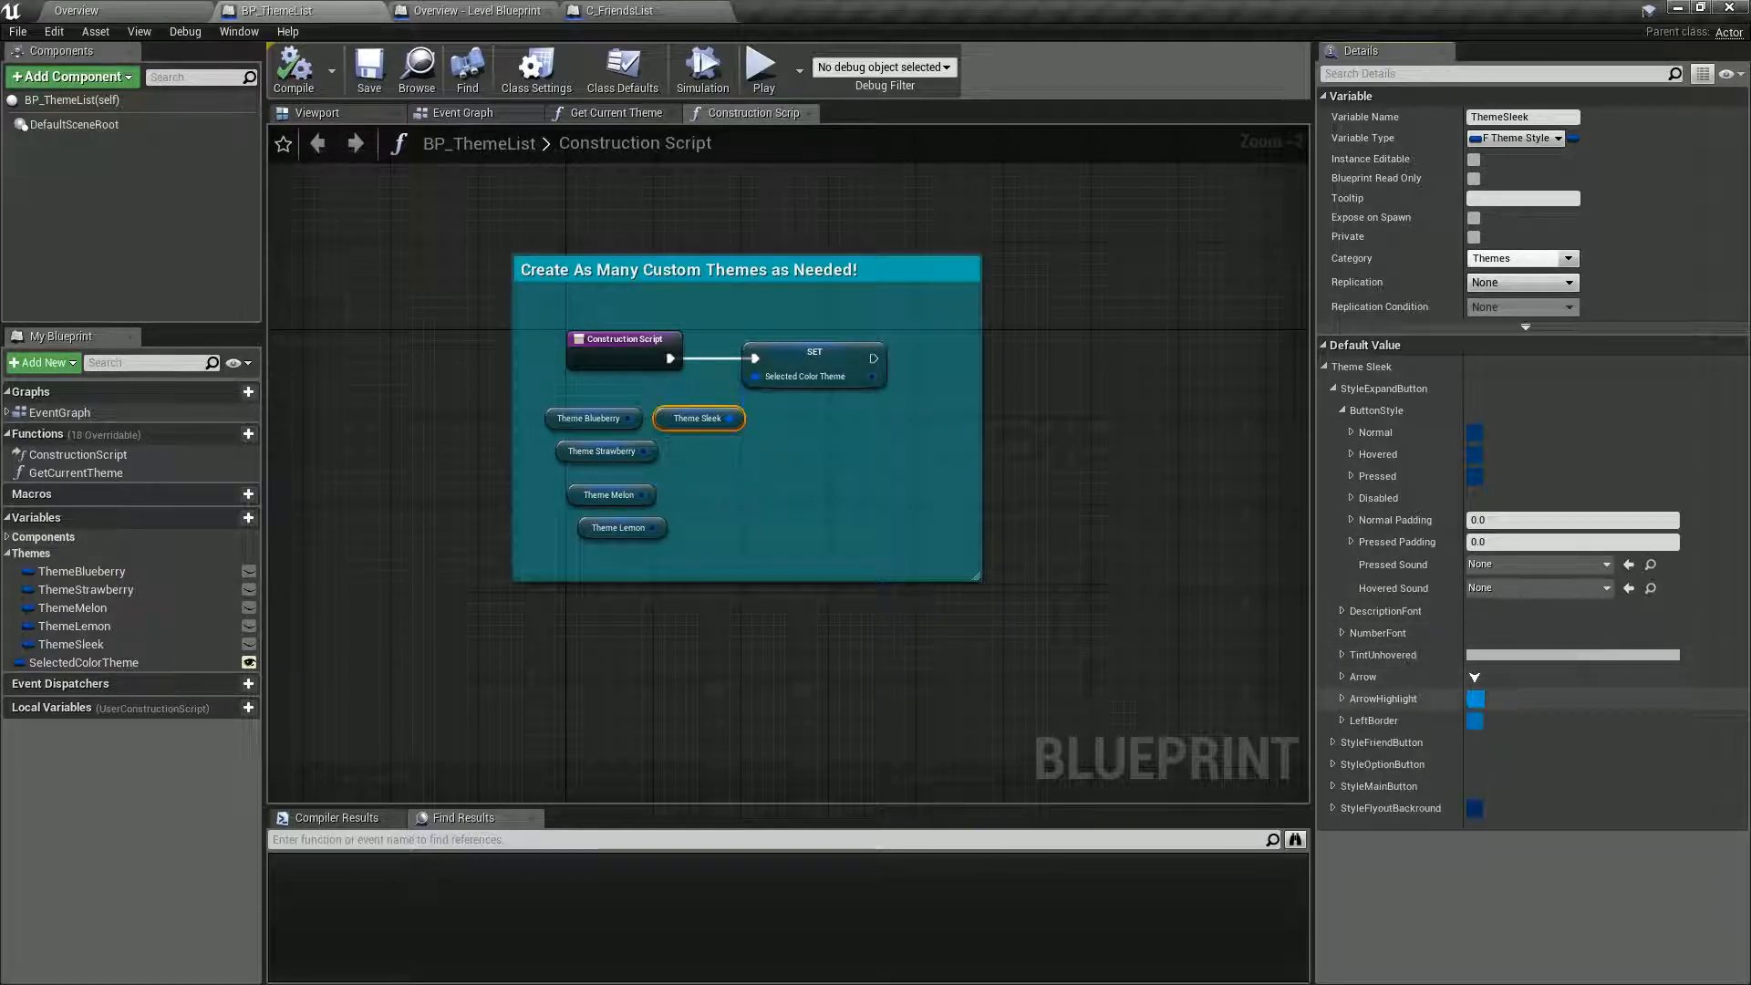
pyautogui.click(1341, 677)
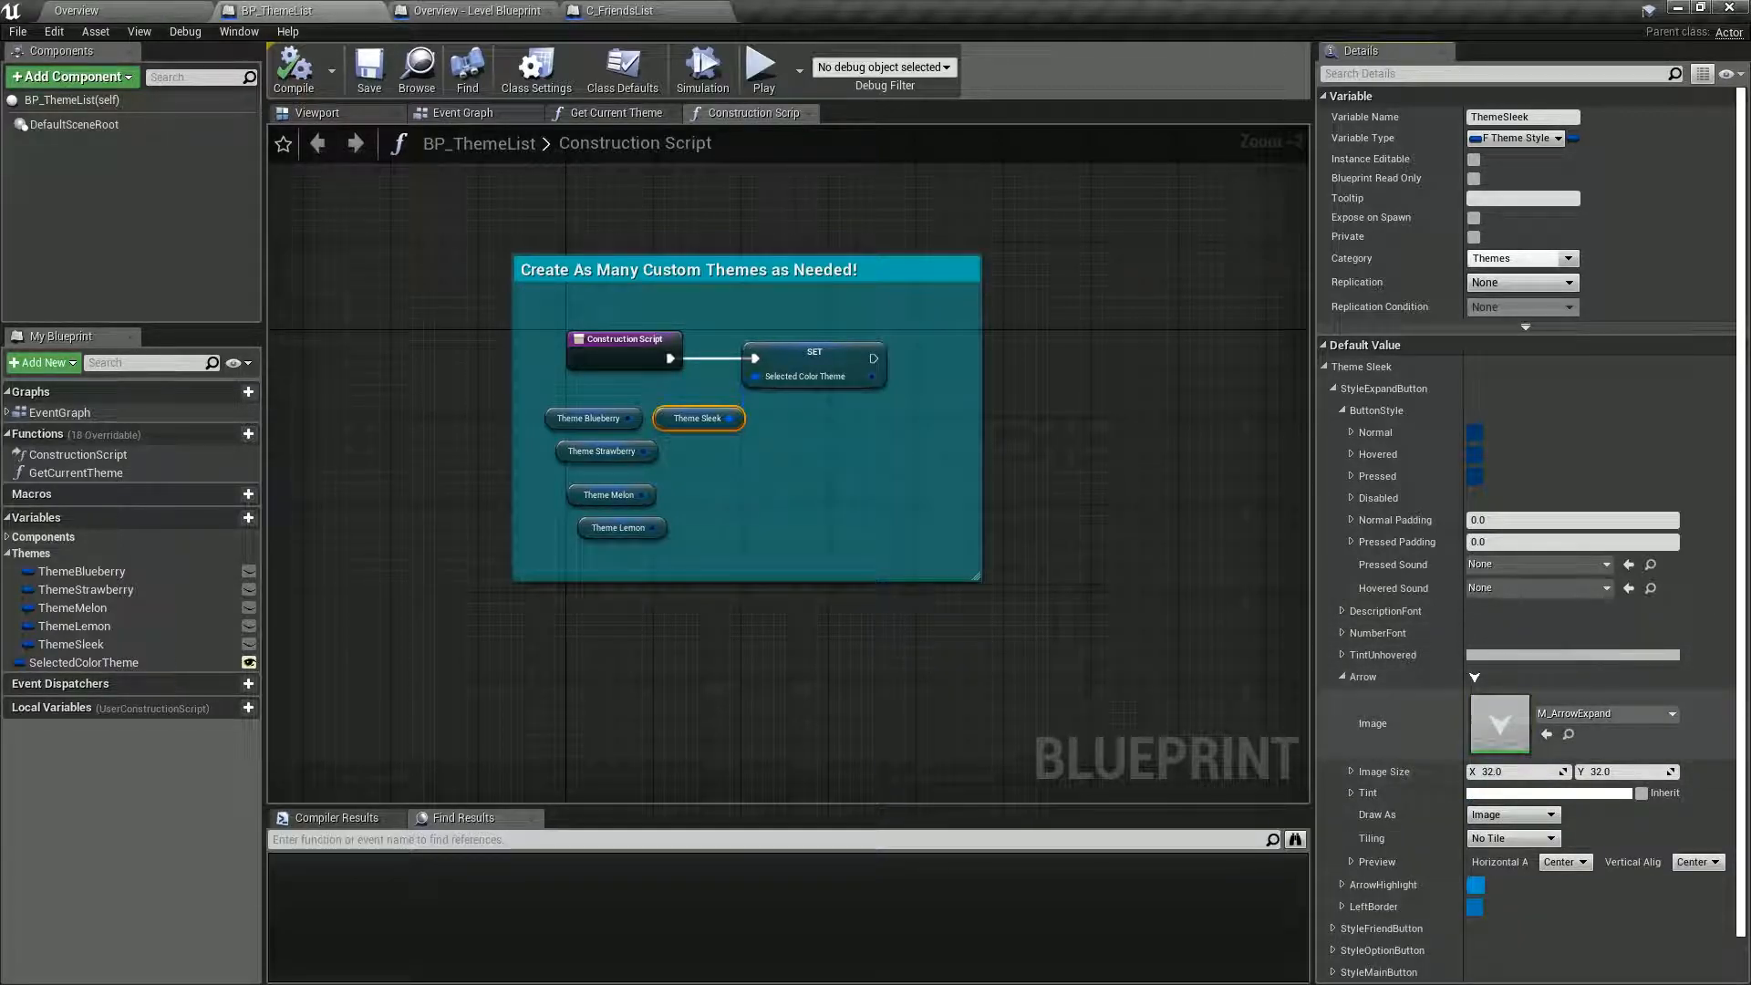
pyautogui.click(1341, 677)
pyautogui.click(1342, 698)
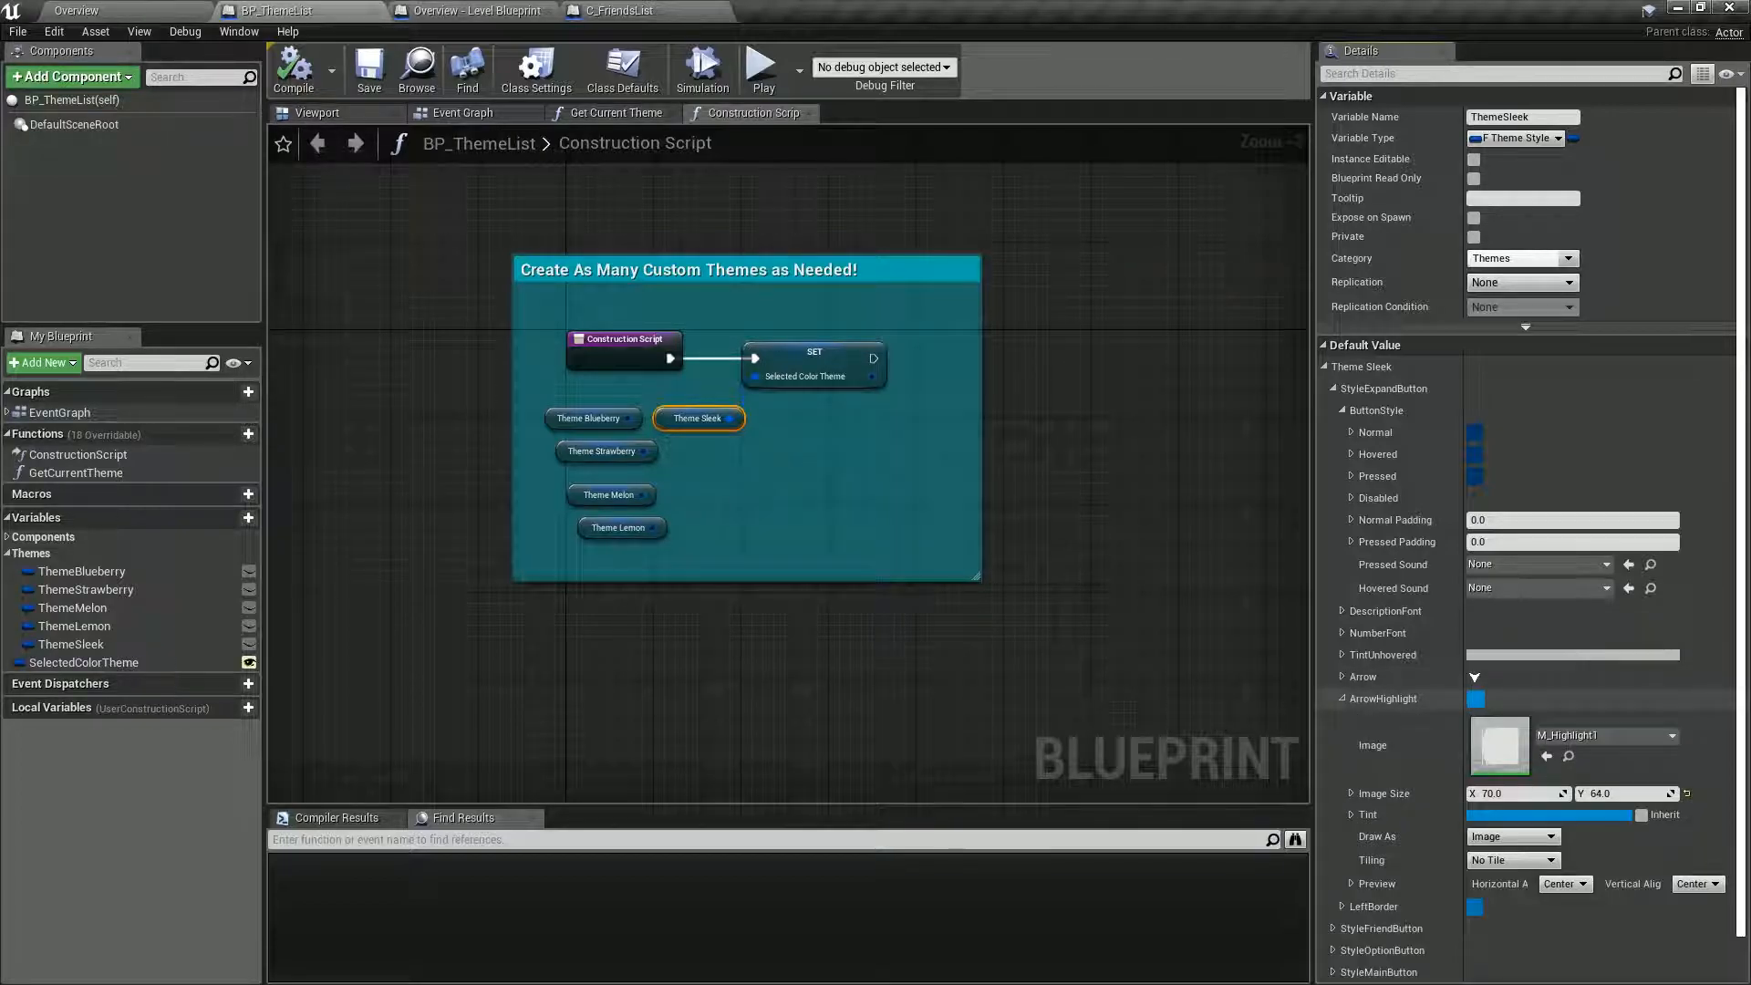
pyautogui.click(1342, 699)
pyautogui.click(1342, 721)
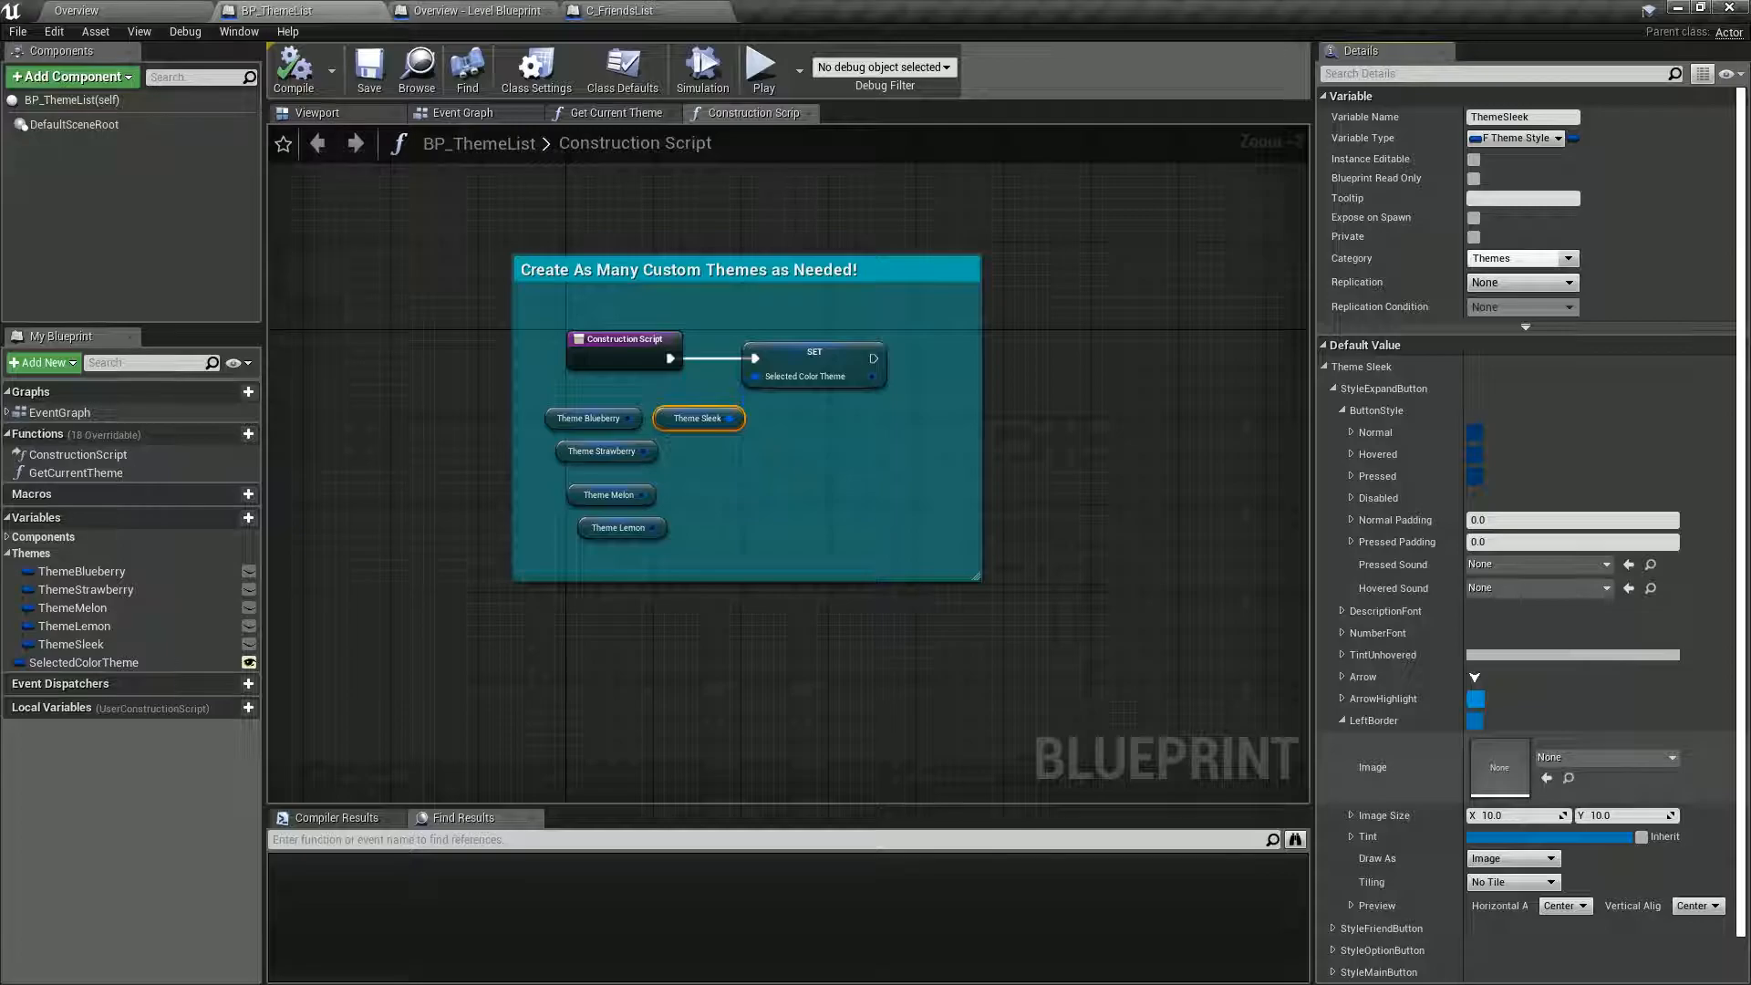
pyautogui.click(1342, 720)
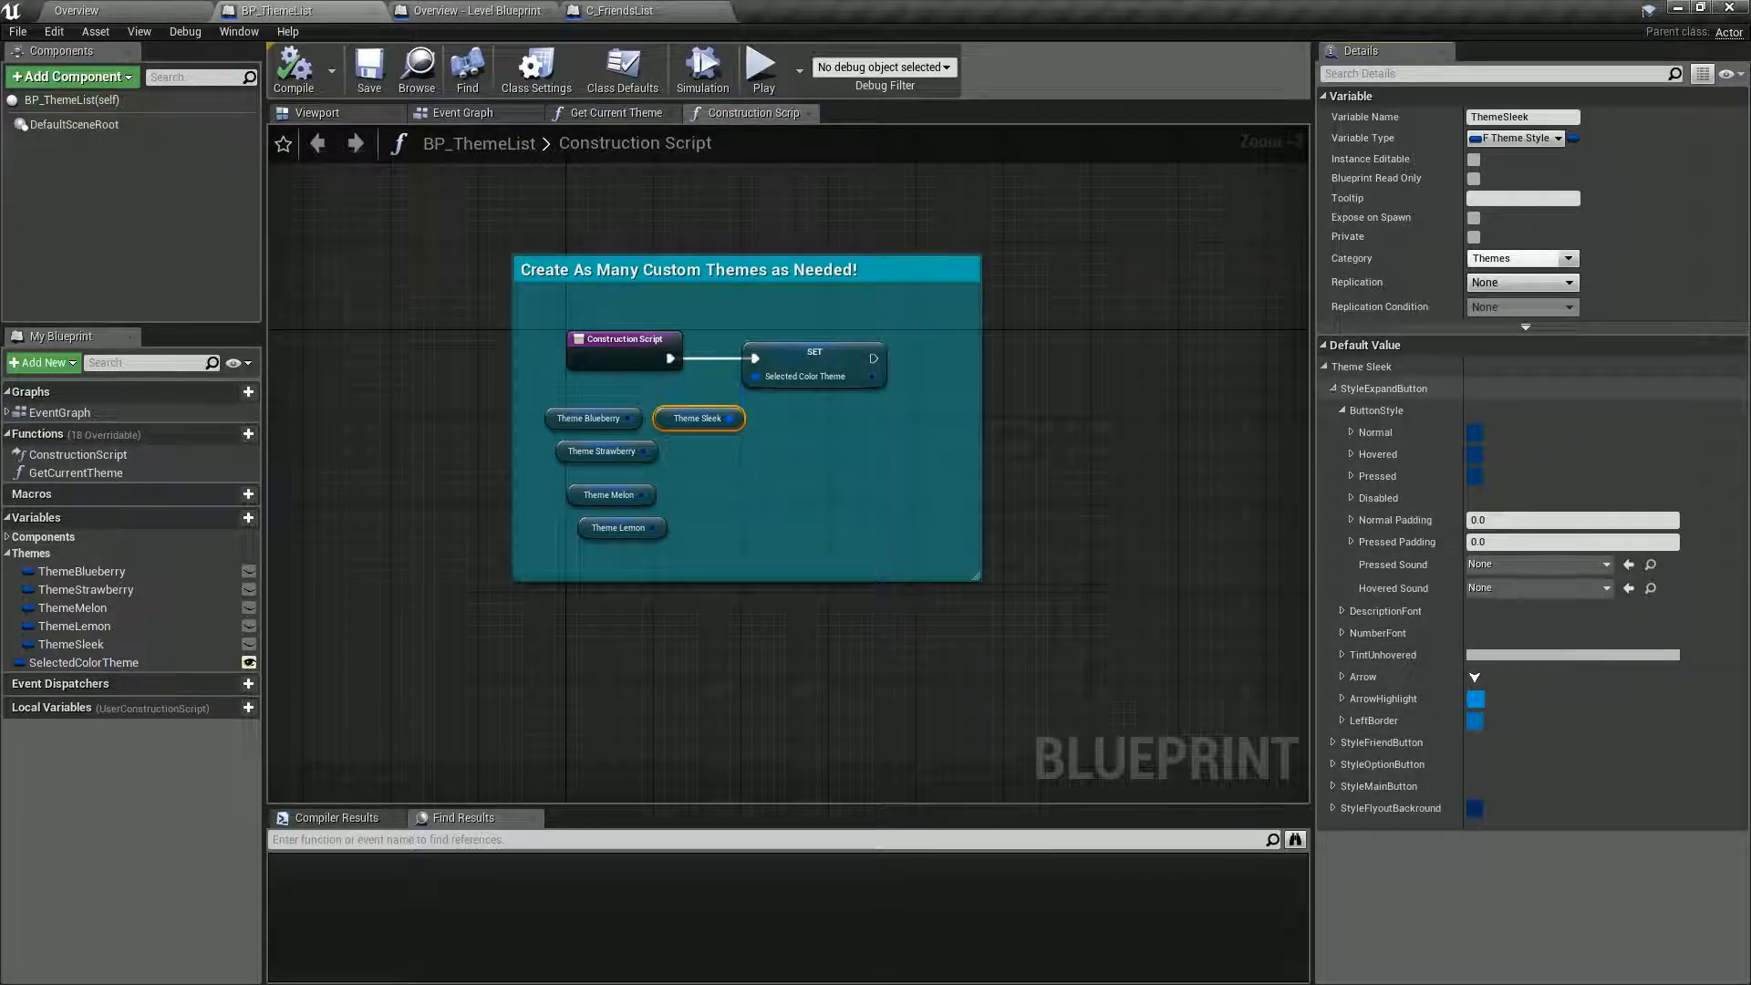
pyautogui.click(1333, 389)
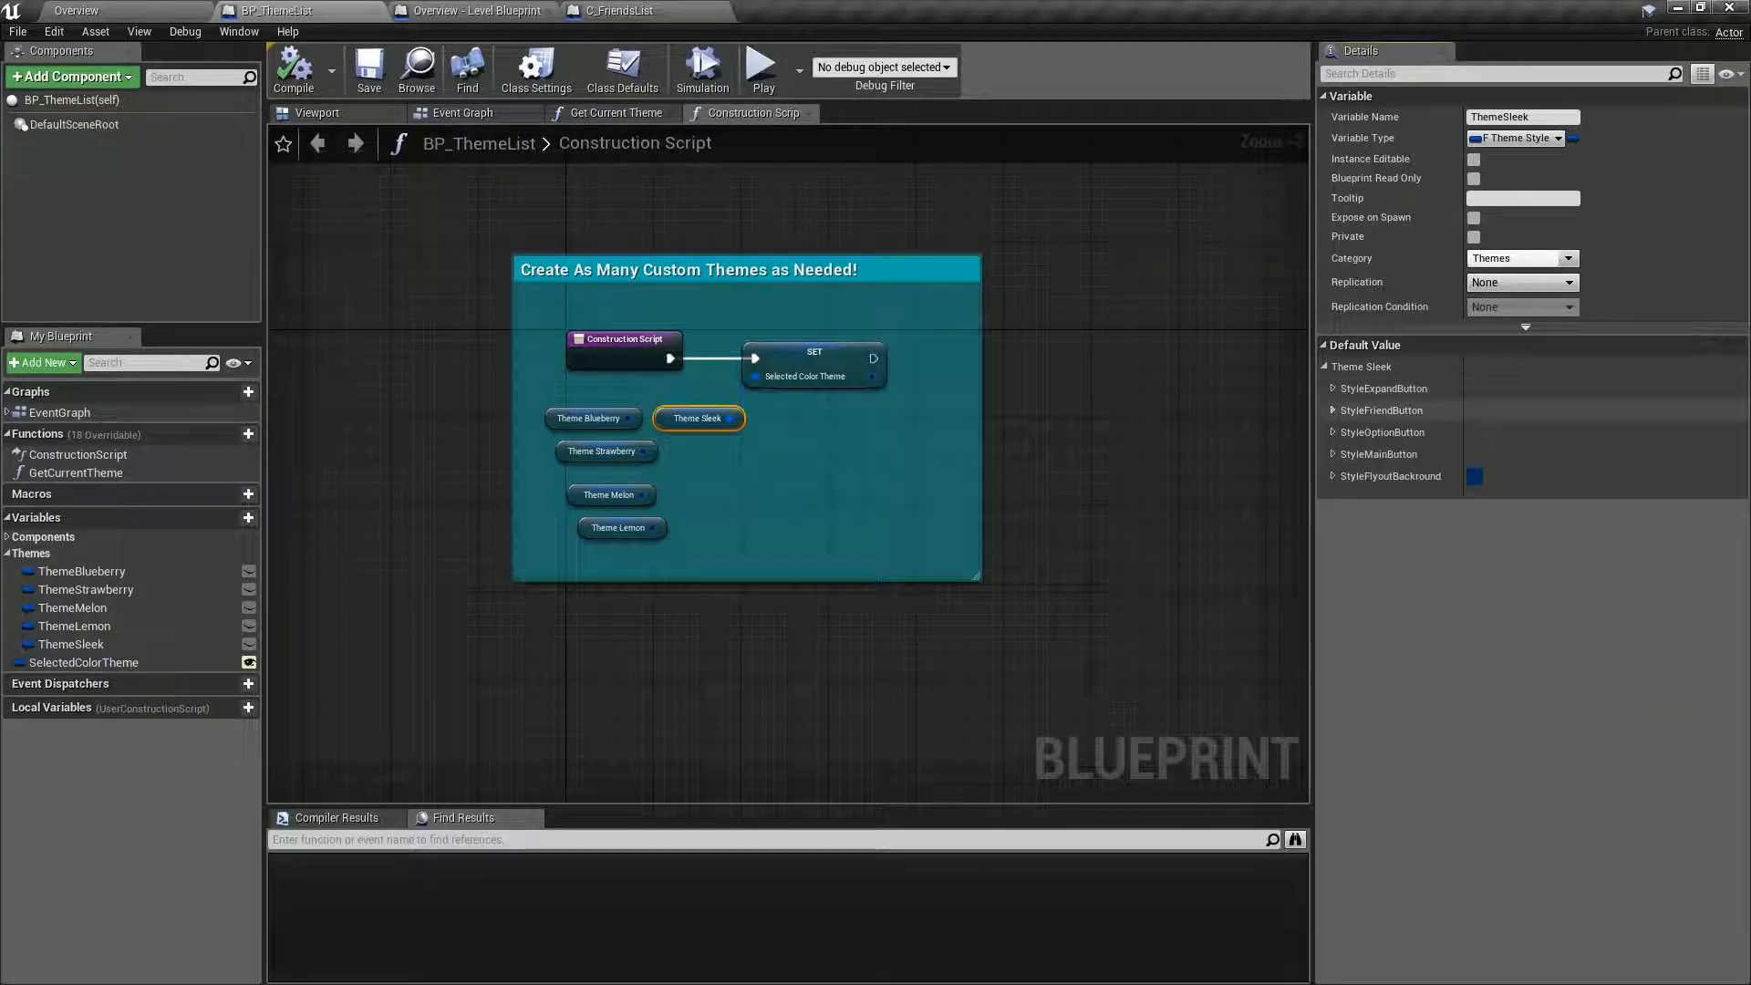
# Examine ThemeSleek's default settings for StyleFriendButton, StyleOptionButton, StyleMainButton and StyleFlyoutBackground.
pyautogui.click(1334, 411)
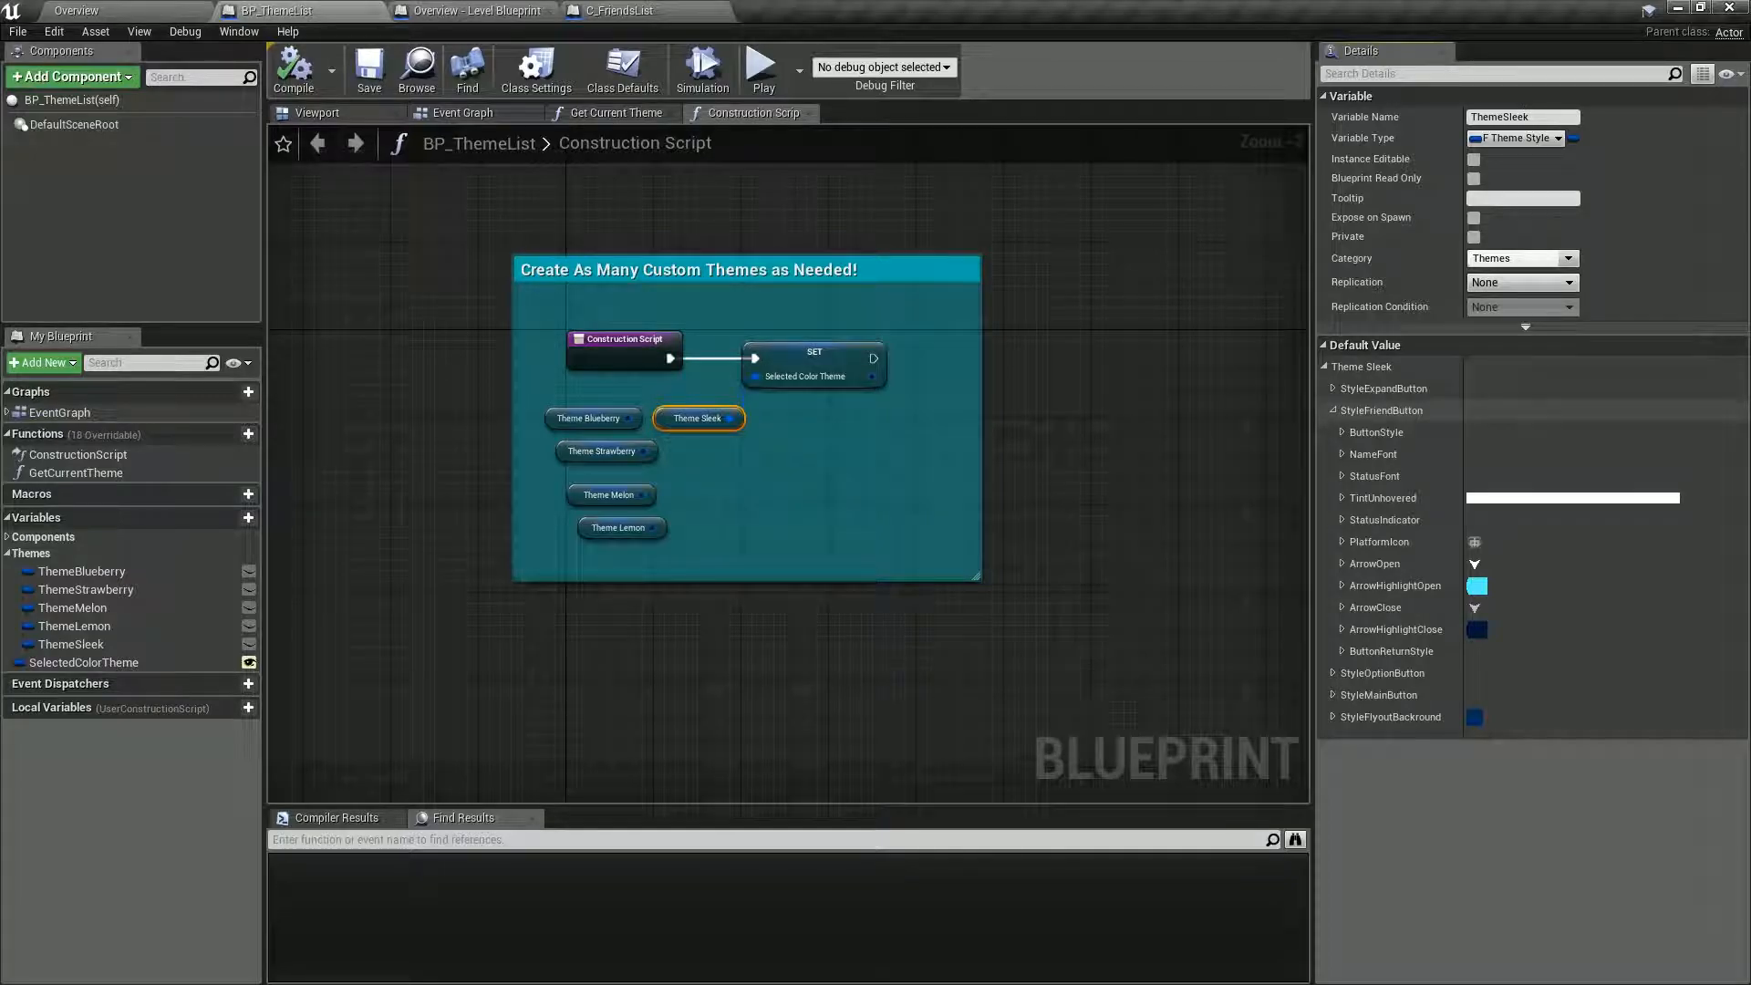
pyautogui.click(1341, 433)
pyautogui.click(1342, 433)
pyautogui.click(1334, 410)
pyautogui.click(1334, 432)
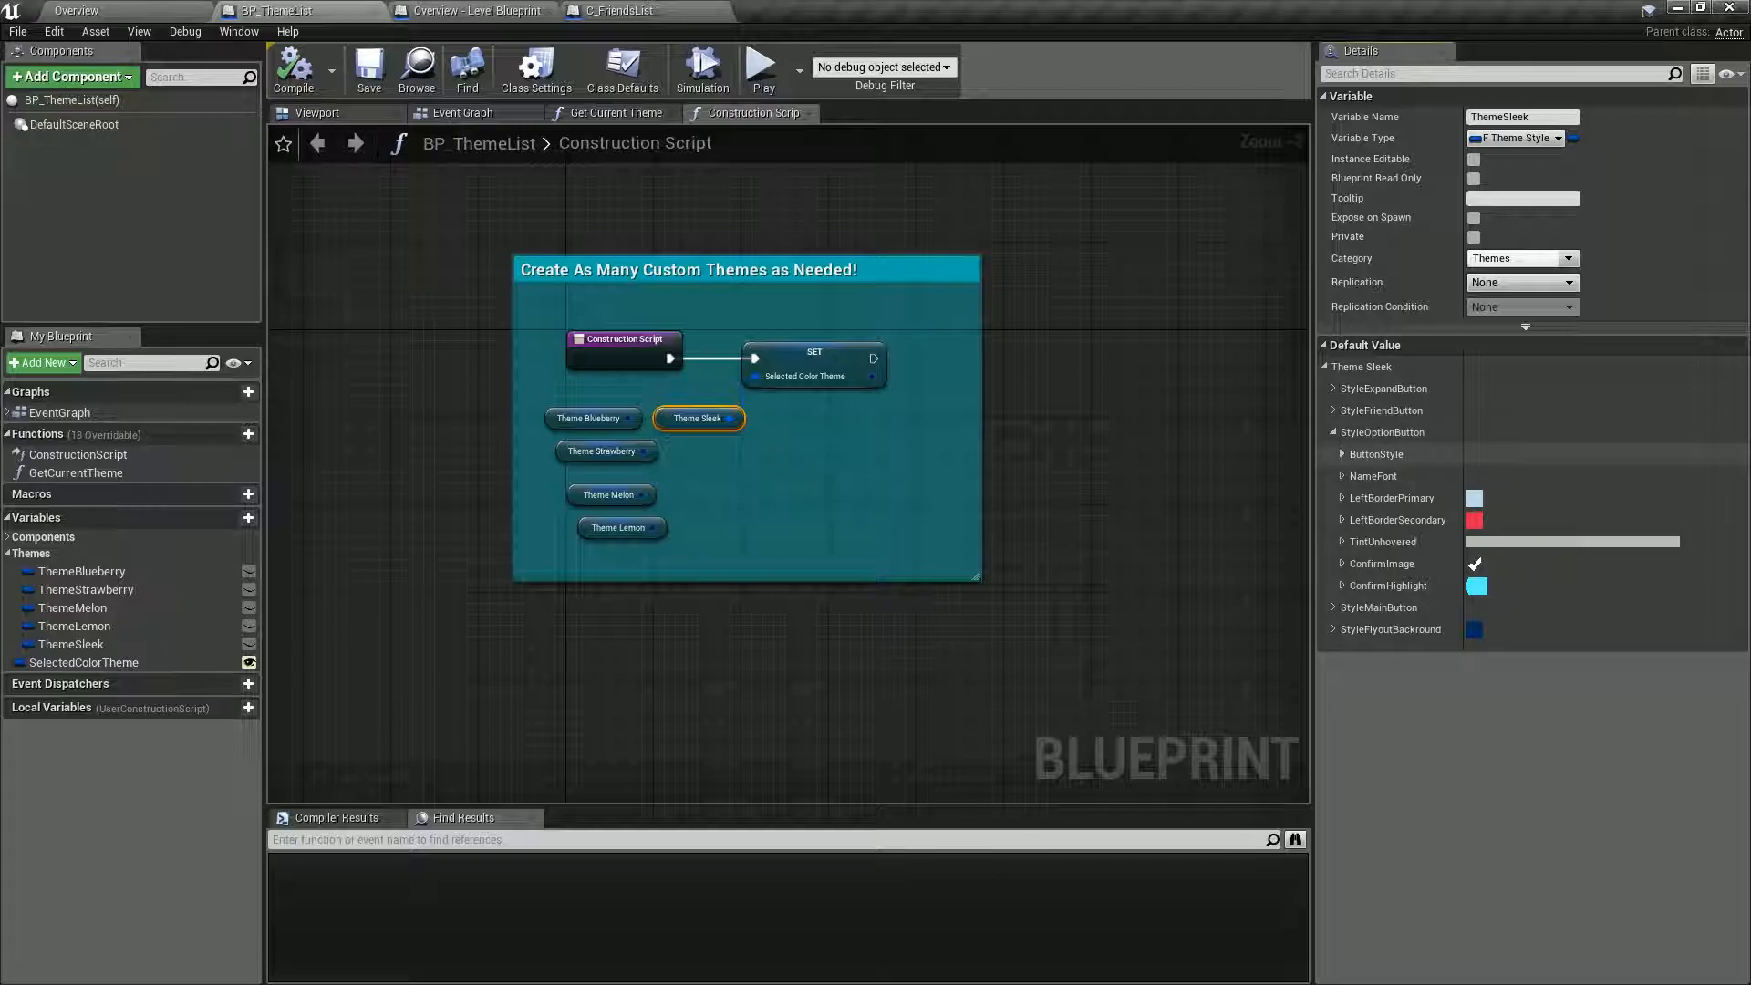
pyautogui.click(1342, 454)
pyautogui.click(1333, 432)
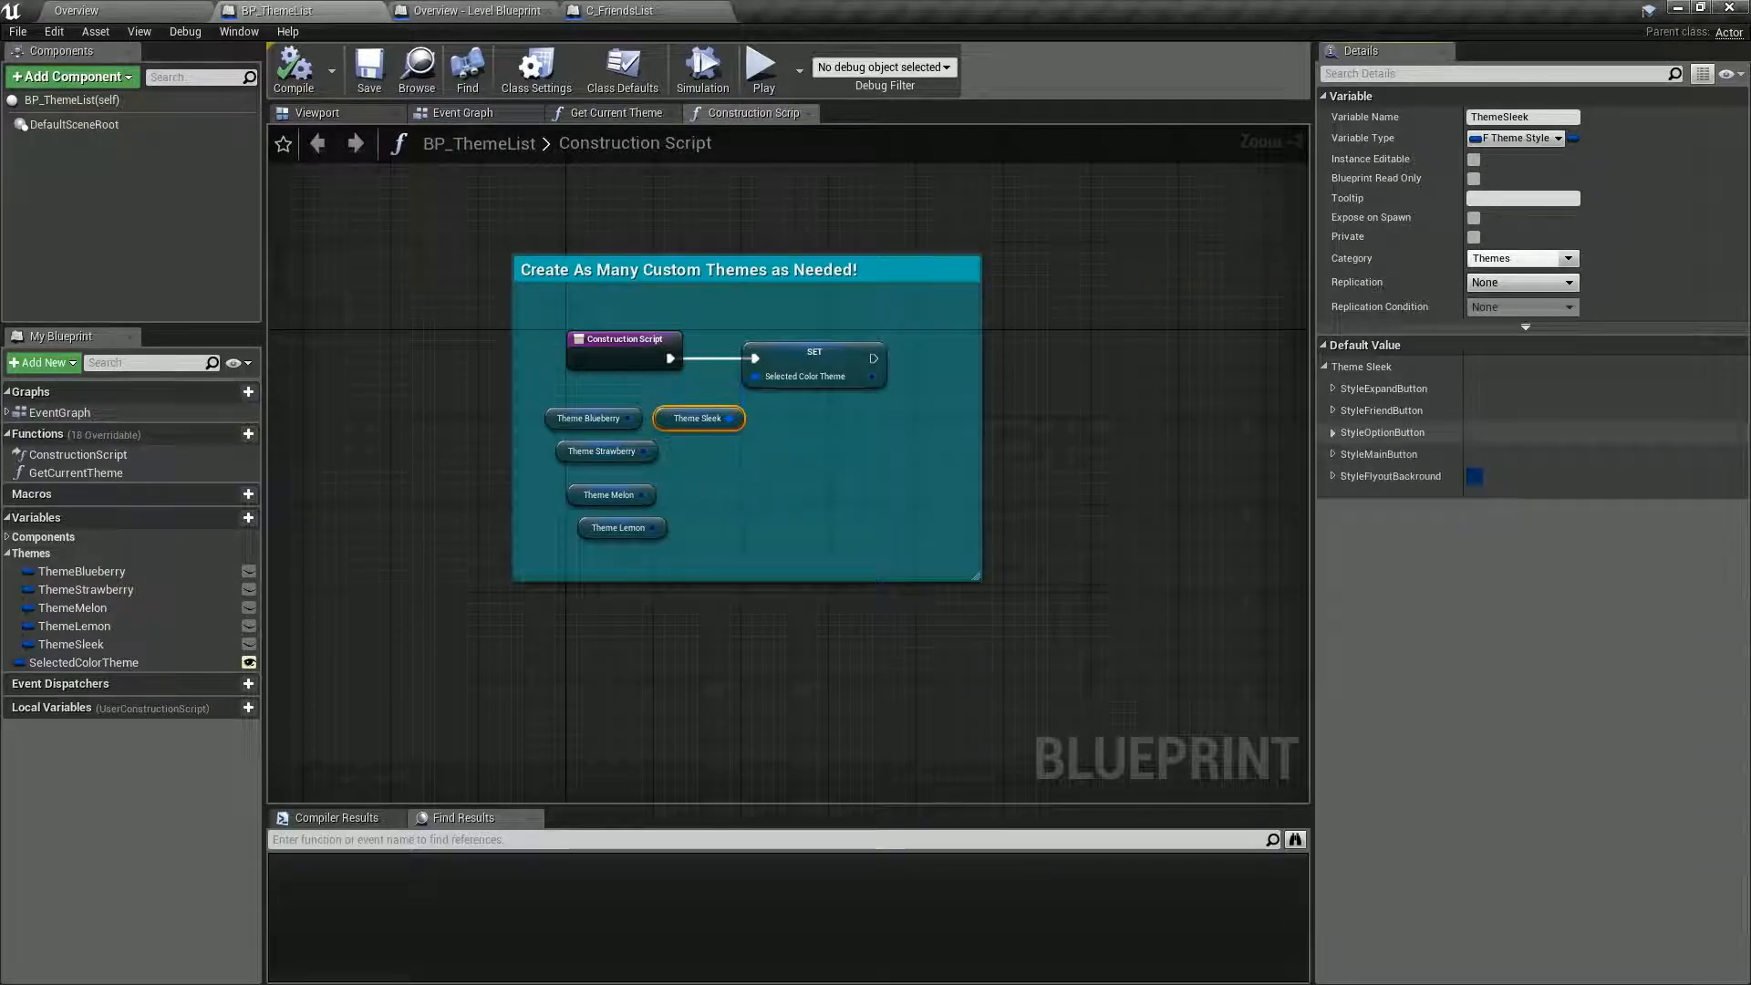
pyautogui.click(1333, 455)
pyautogui.click(1341, 477)
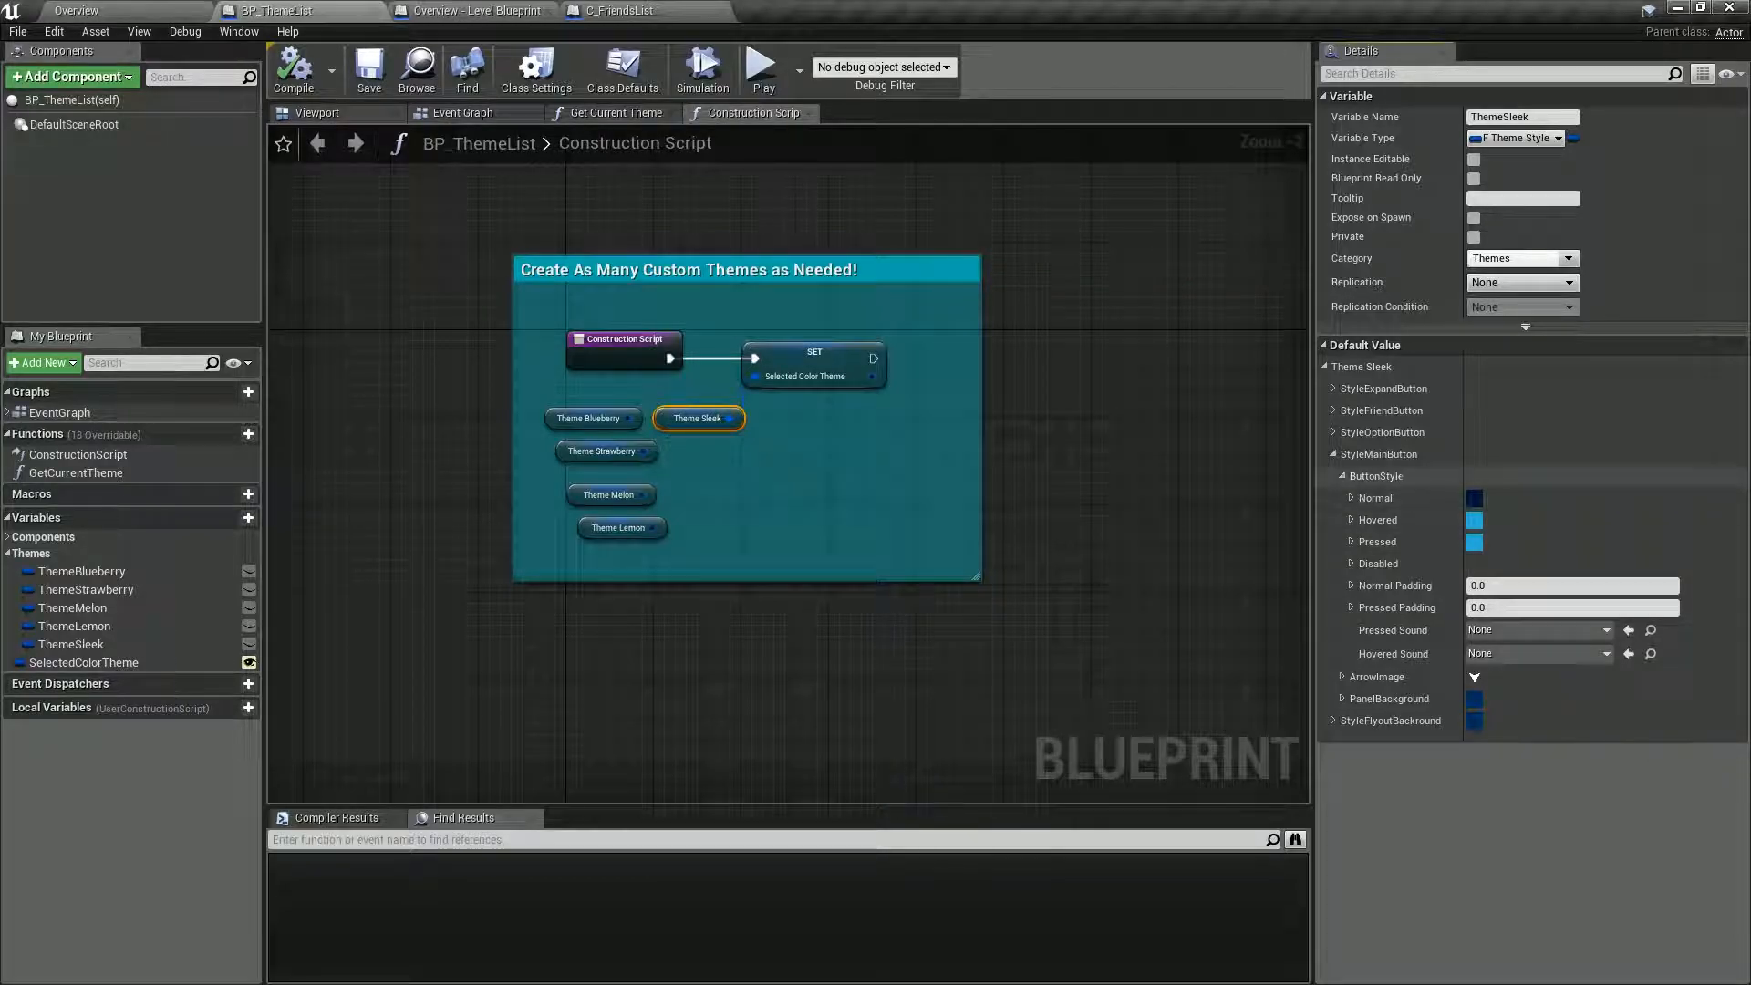
pyautogui.click(1333, 454)
pyautogui.click(1334, 476)
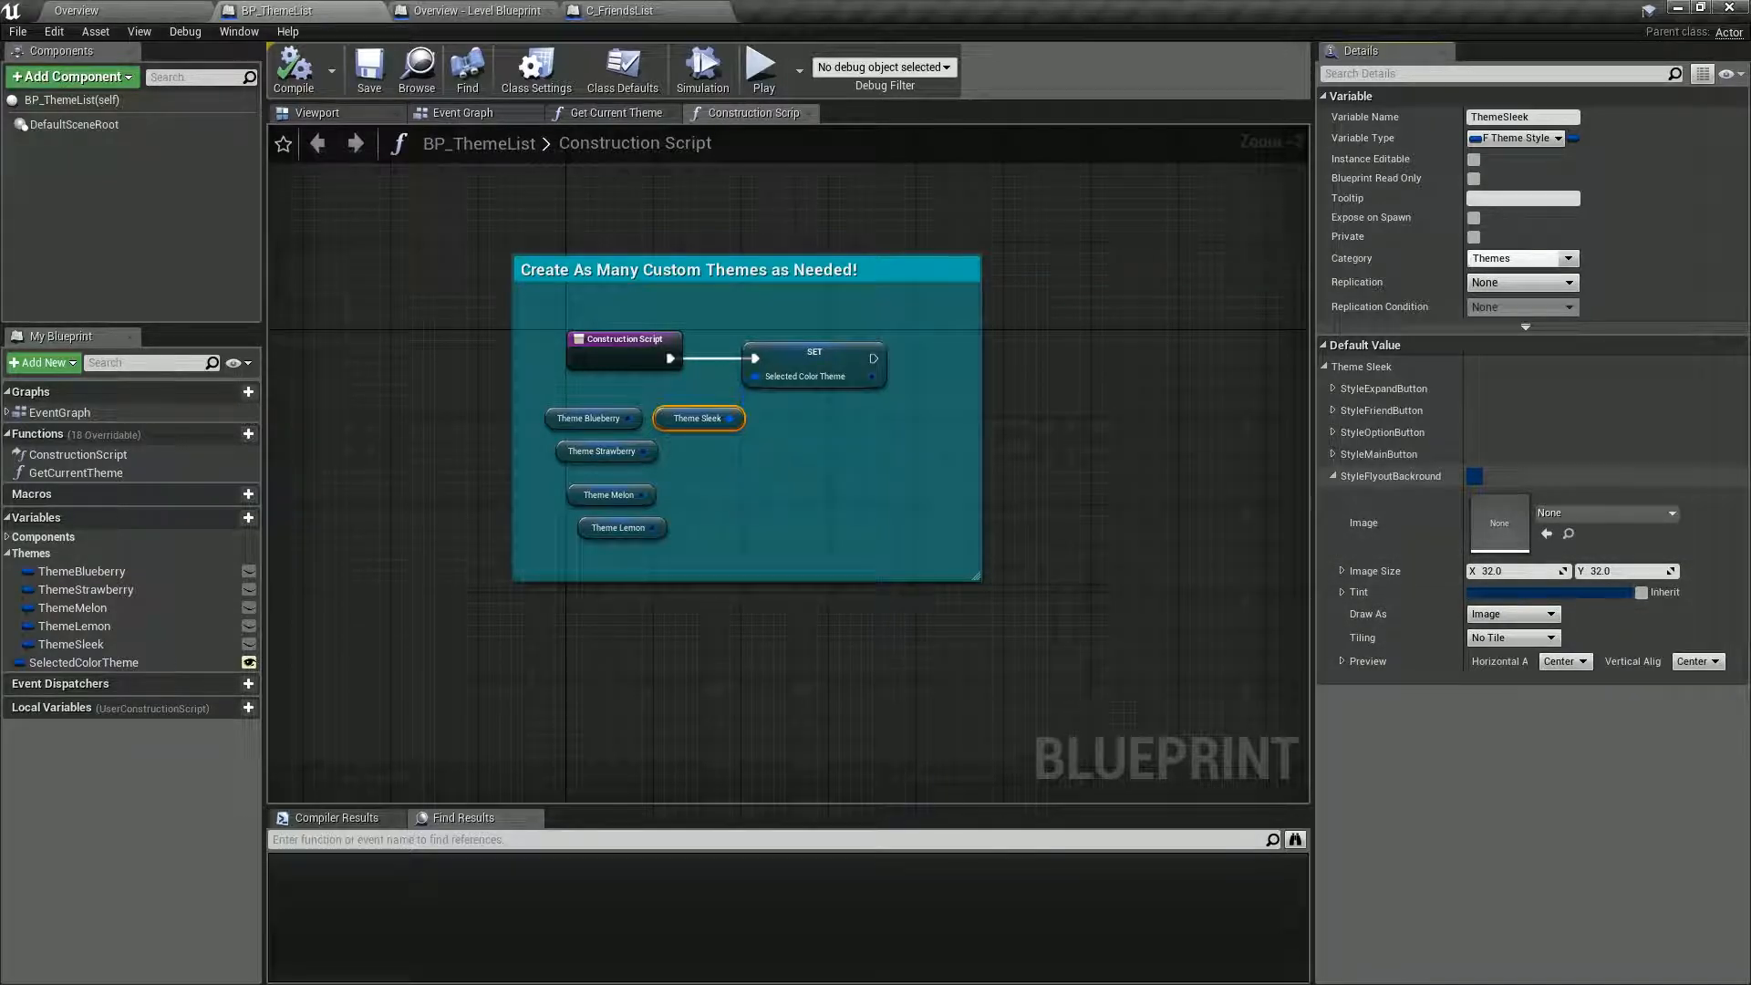
pyautogui.click(1334, 476)
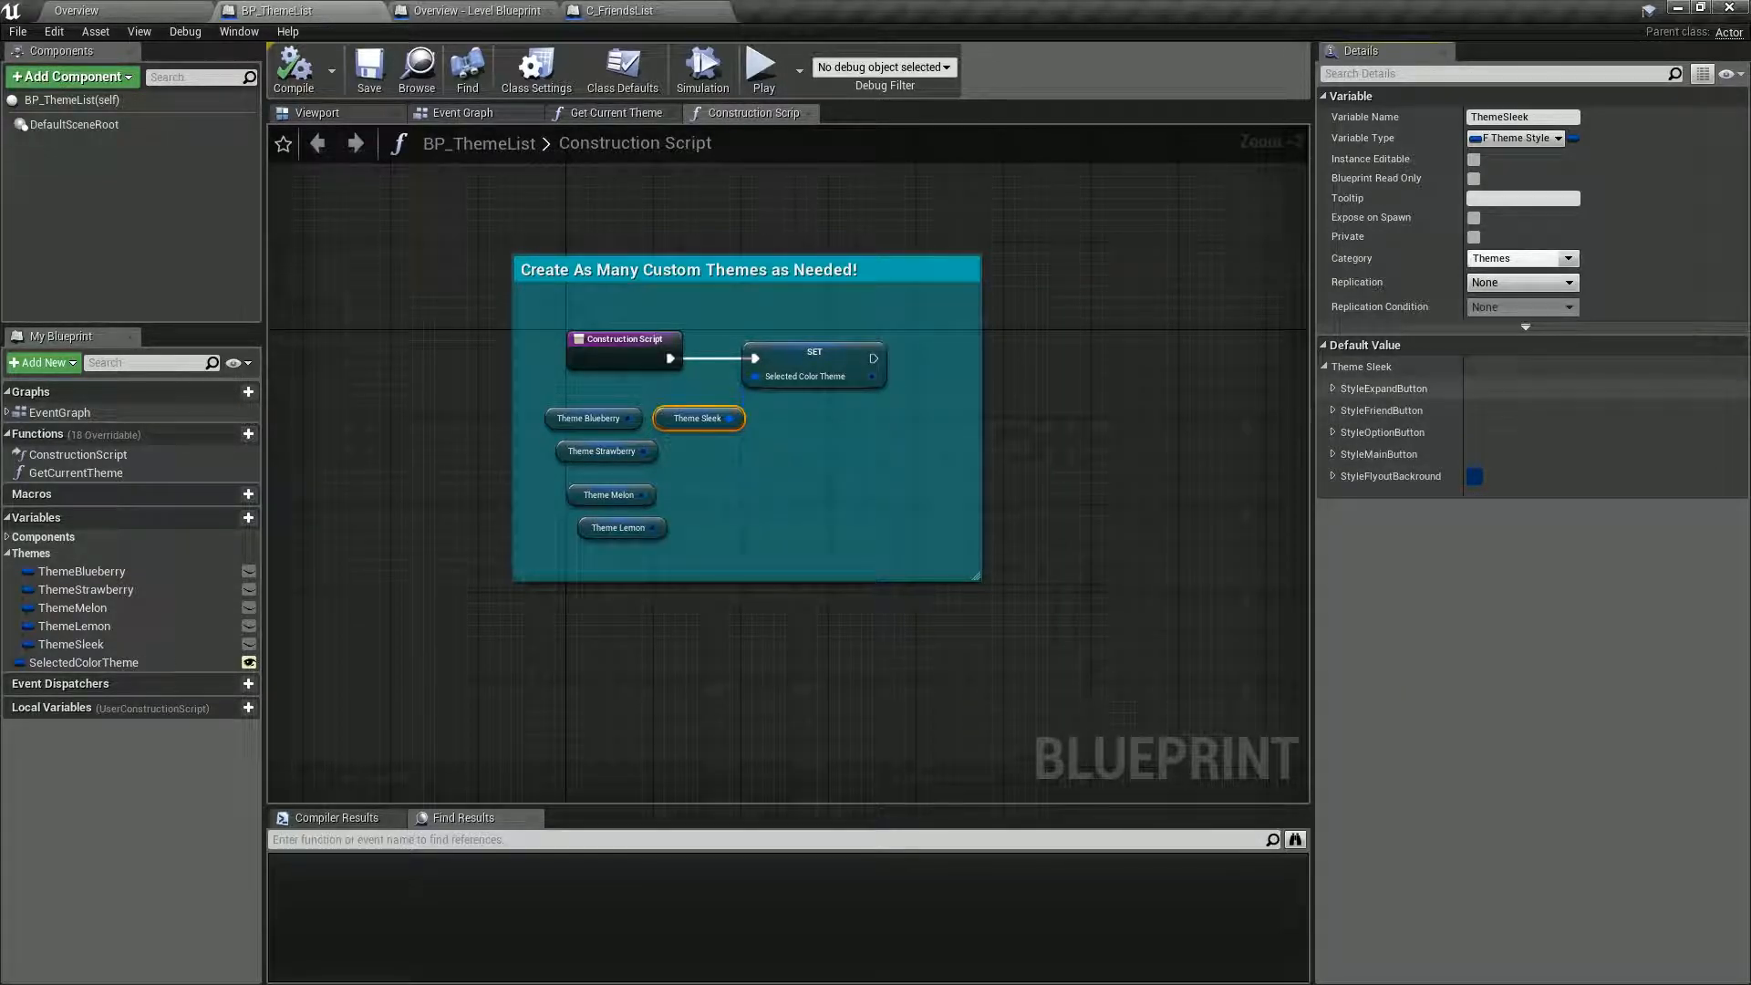
# Set the Normal tint of ThemeSleek's StyleExpandButton ButtonStyle to teal, hex sRGB 336C64FF, and copy that hex value.
pyautogui.click(1333, 389)
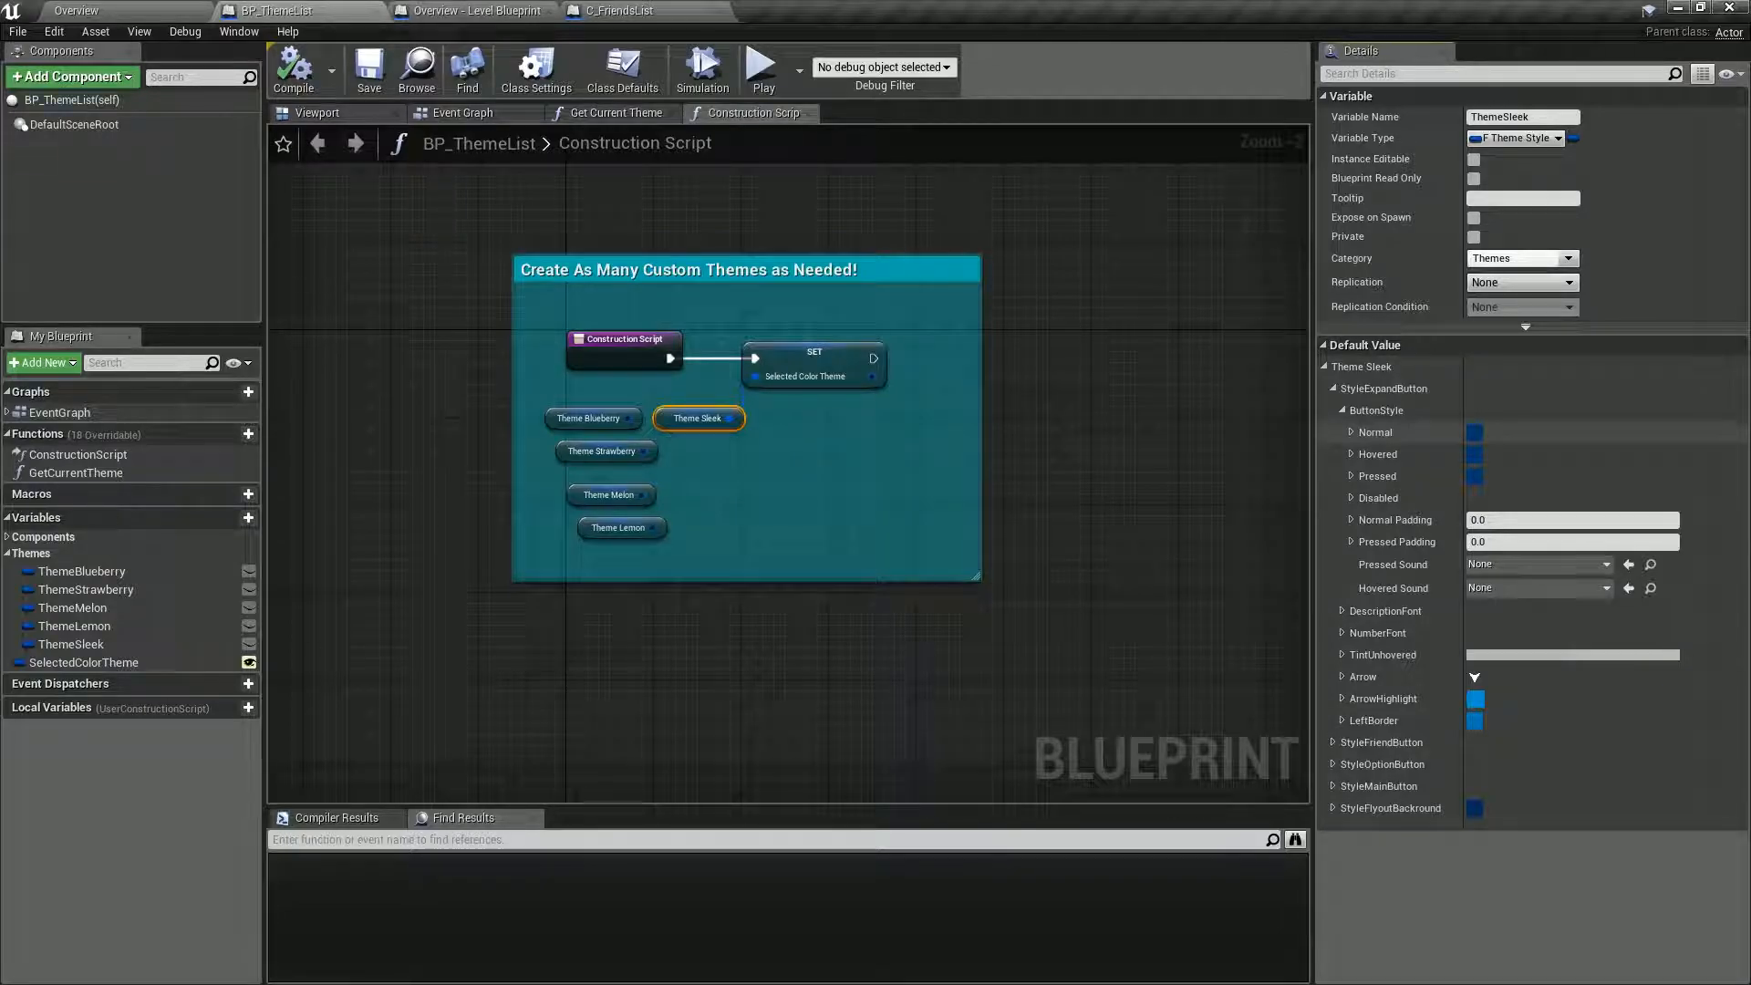
pyautogui.click(1350, 432)
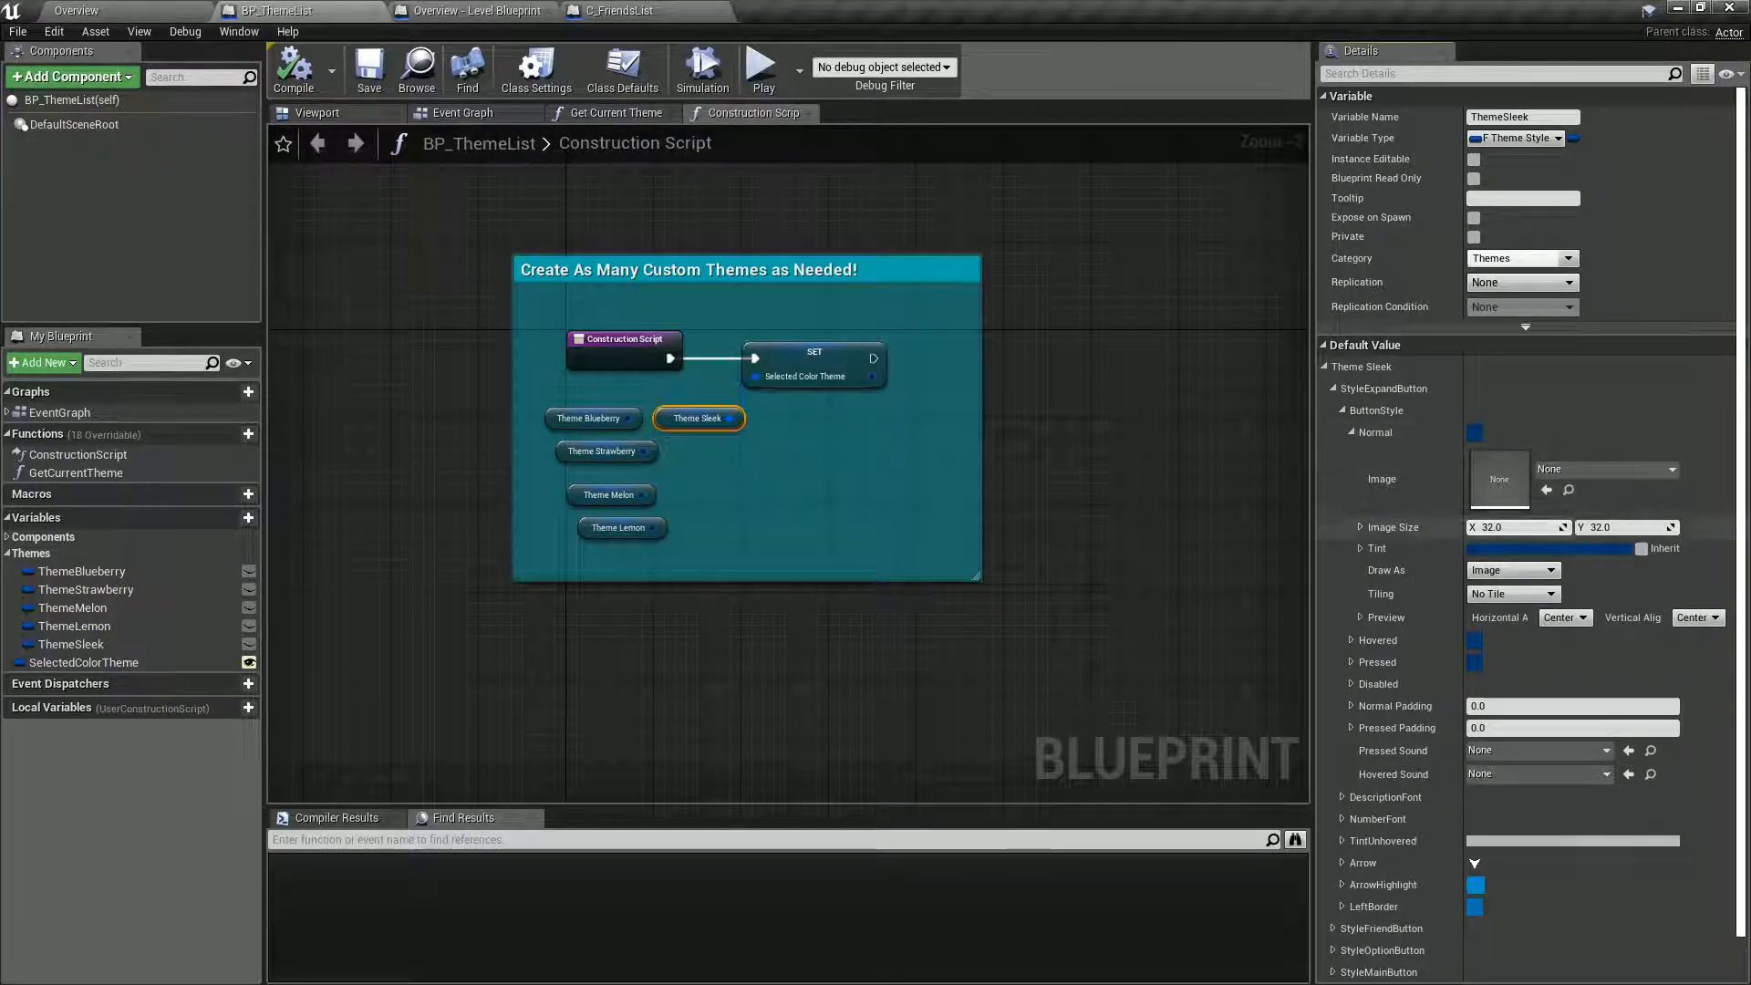
pyautogui.click(1519, 549)
pyautogui.click(1504, 506)
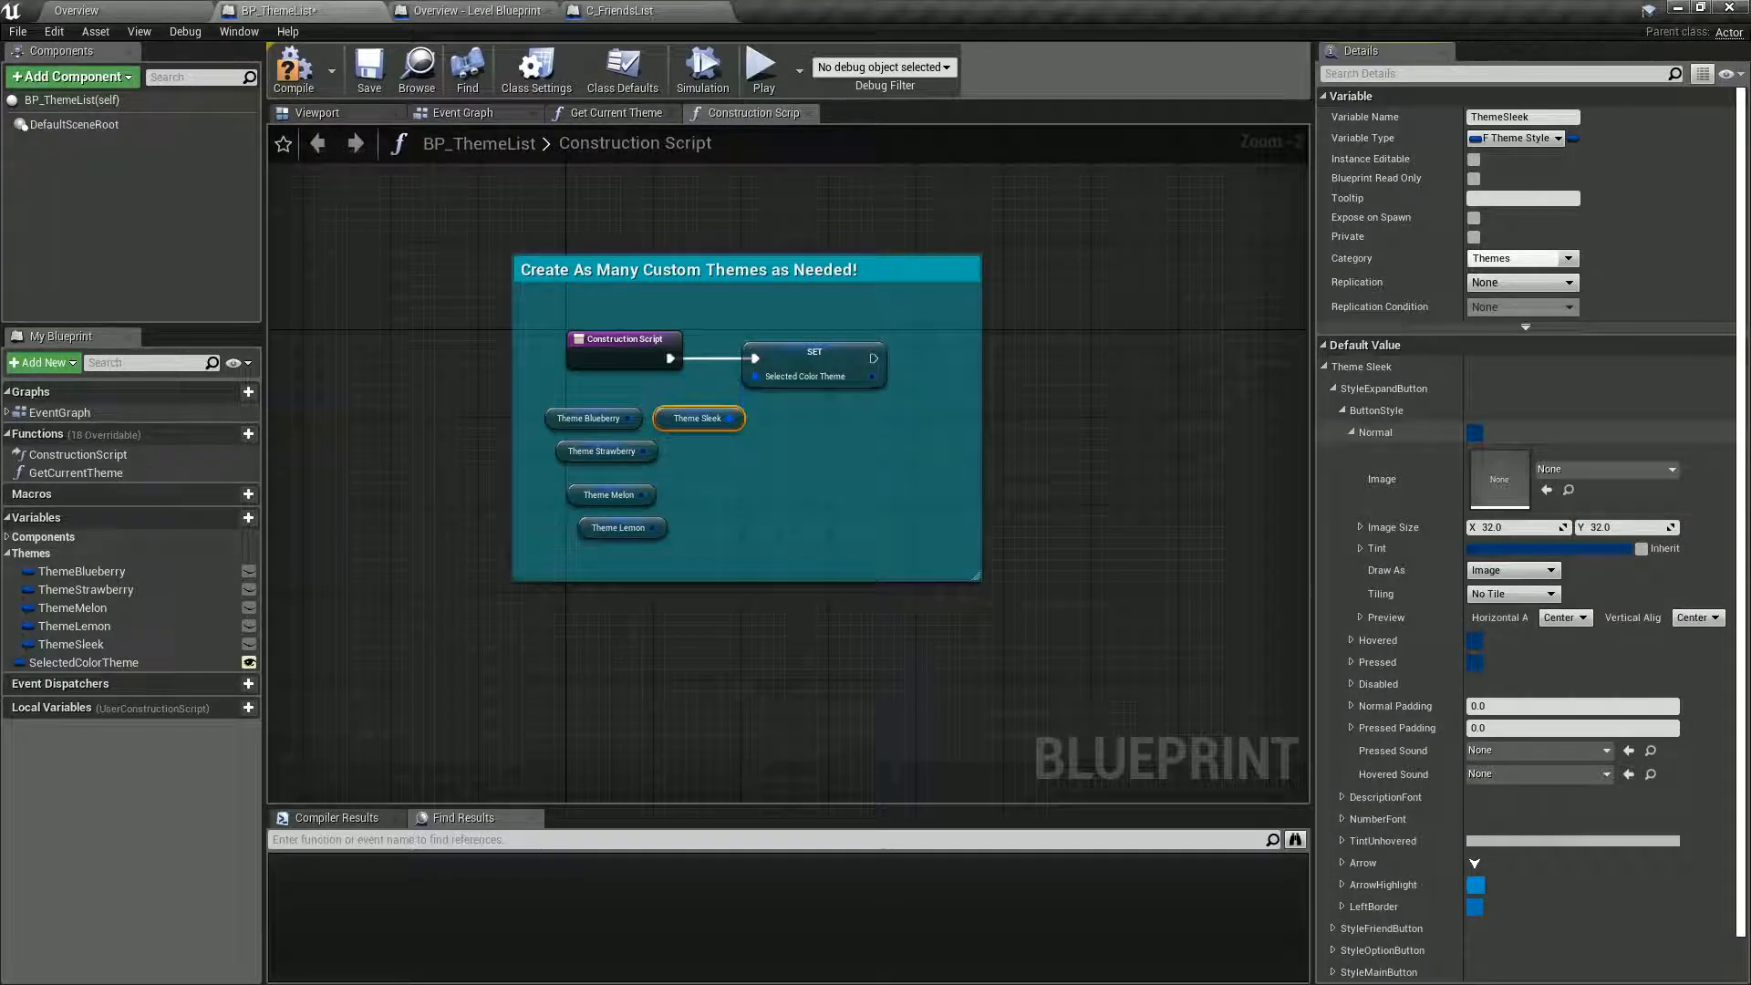
pyautogui.click(1516, 549)
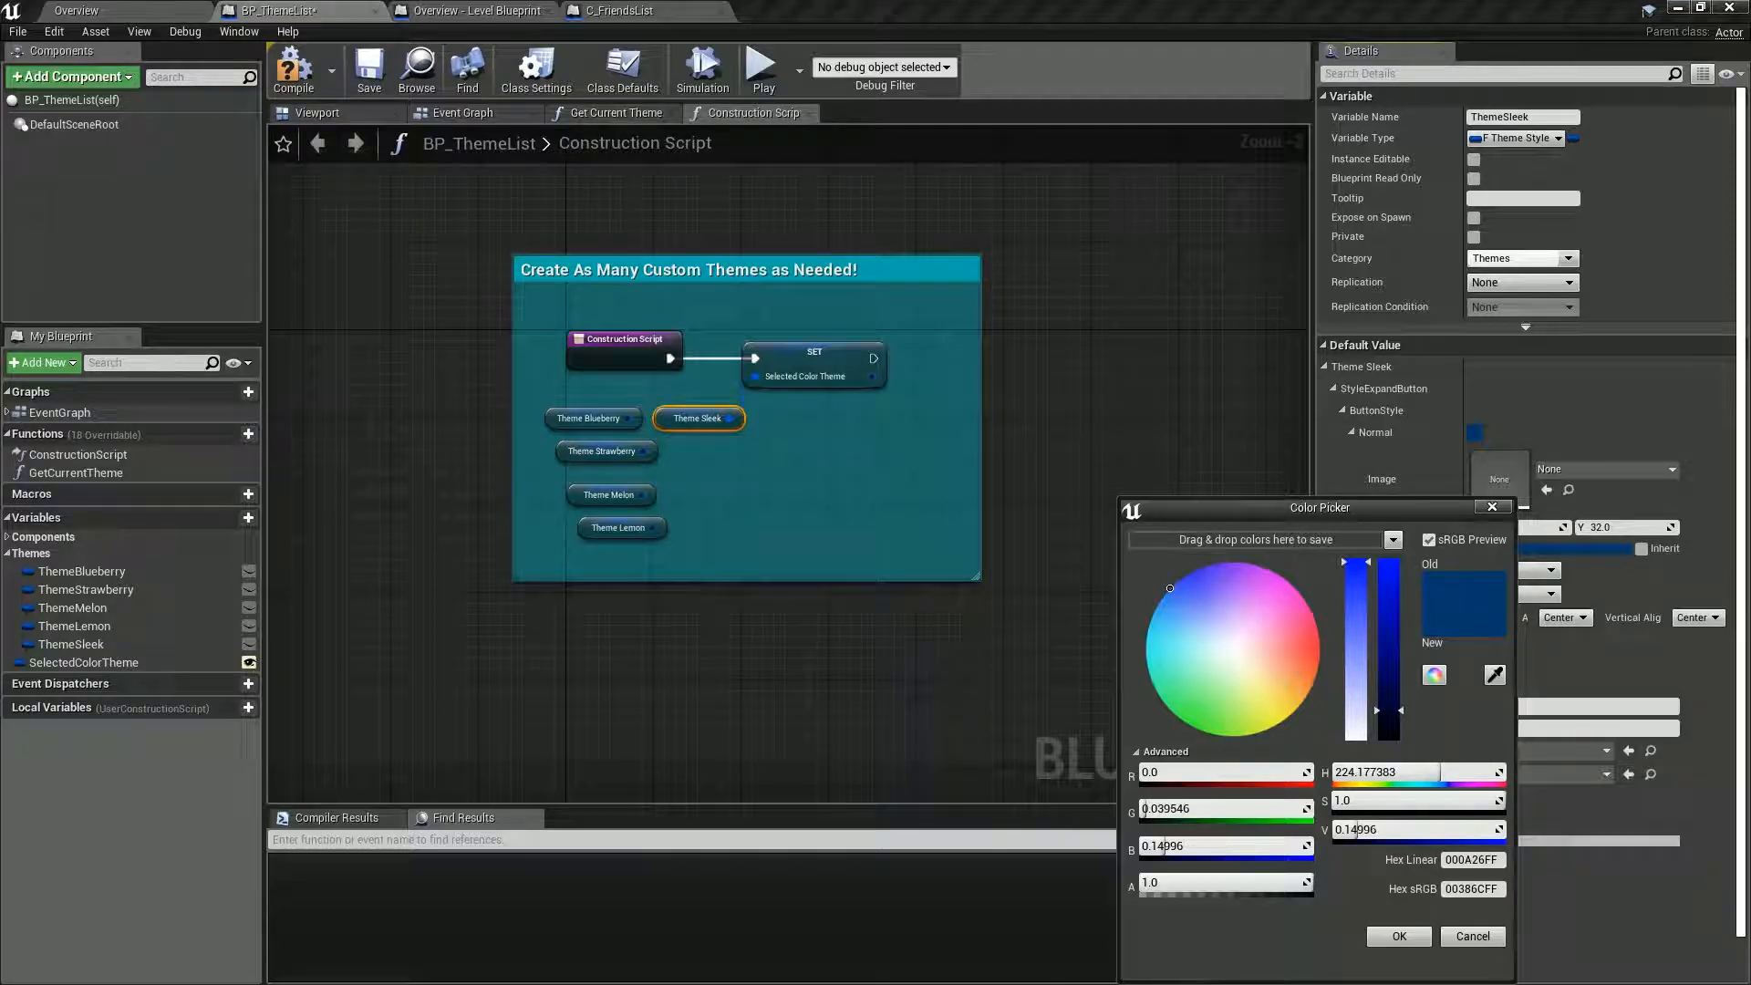
pyautogui.moveTo(1170, 589); pyautogui.dragTo(1167, 663)
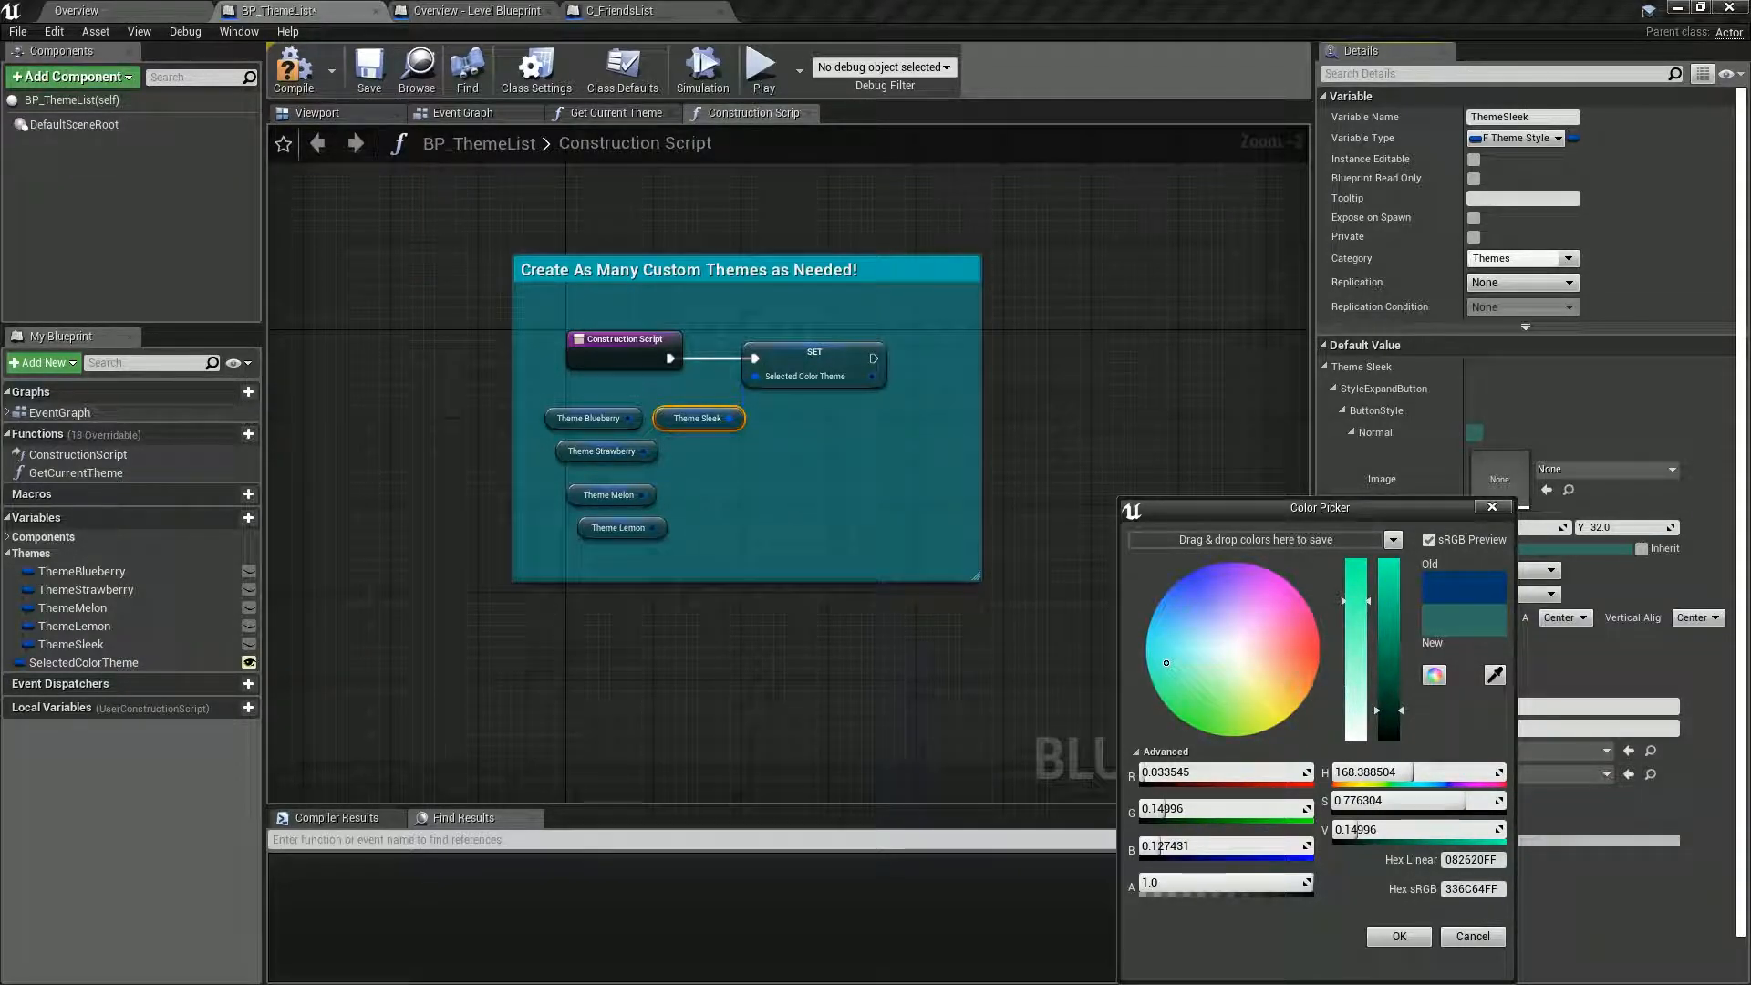
pyautogui.click(1473, 889)
pyautogui.hotkey('ctrl', 'c')
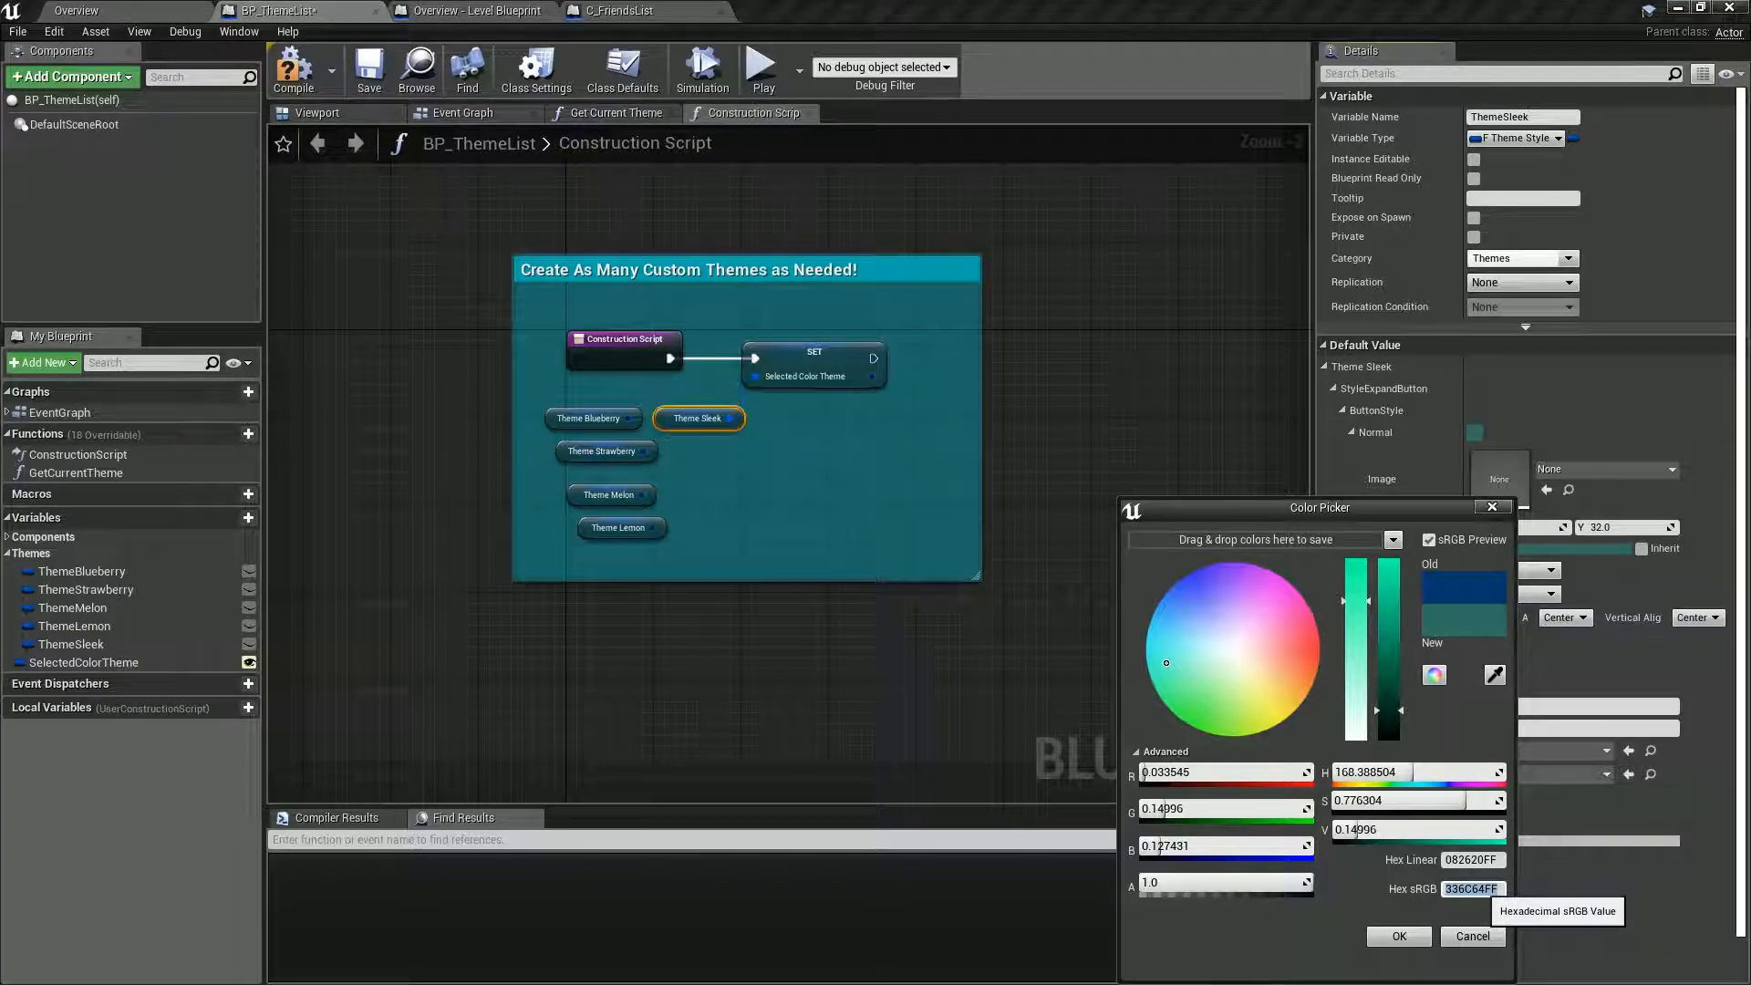
pyautogui.click(1399, 937)
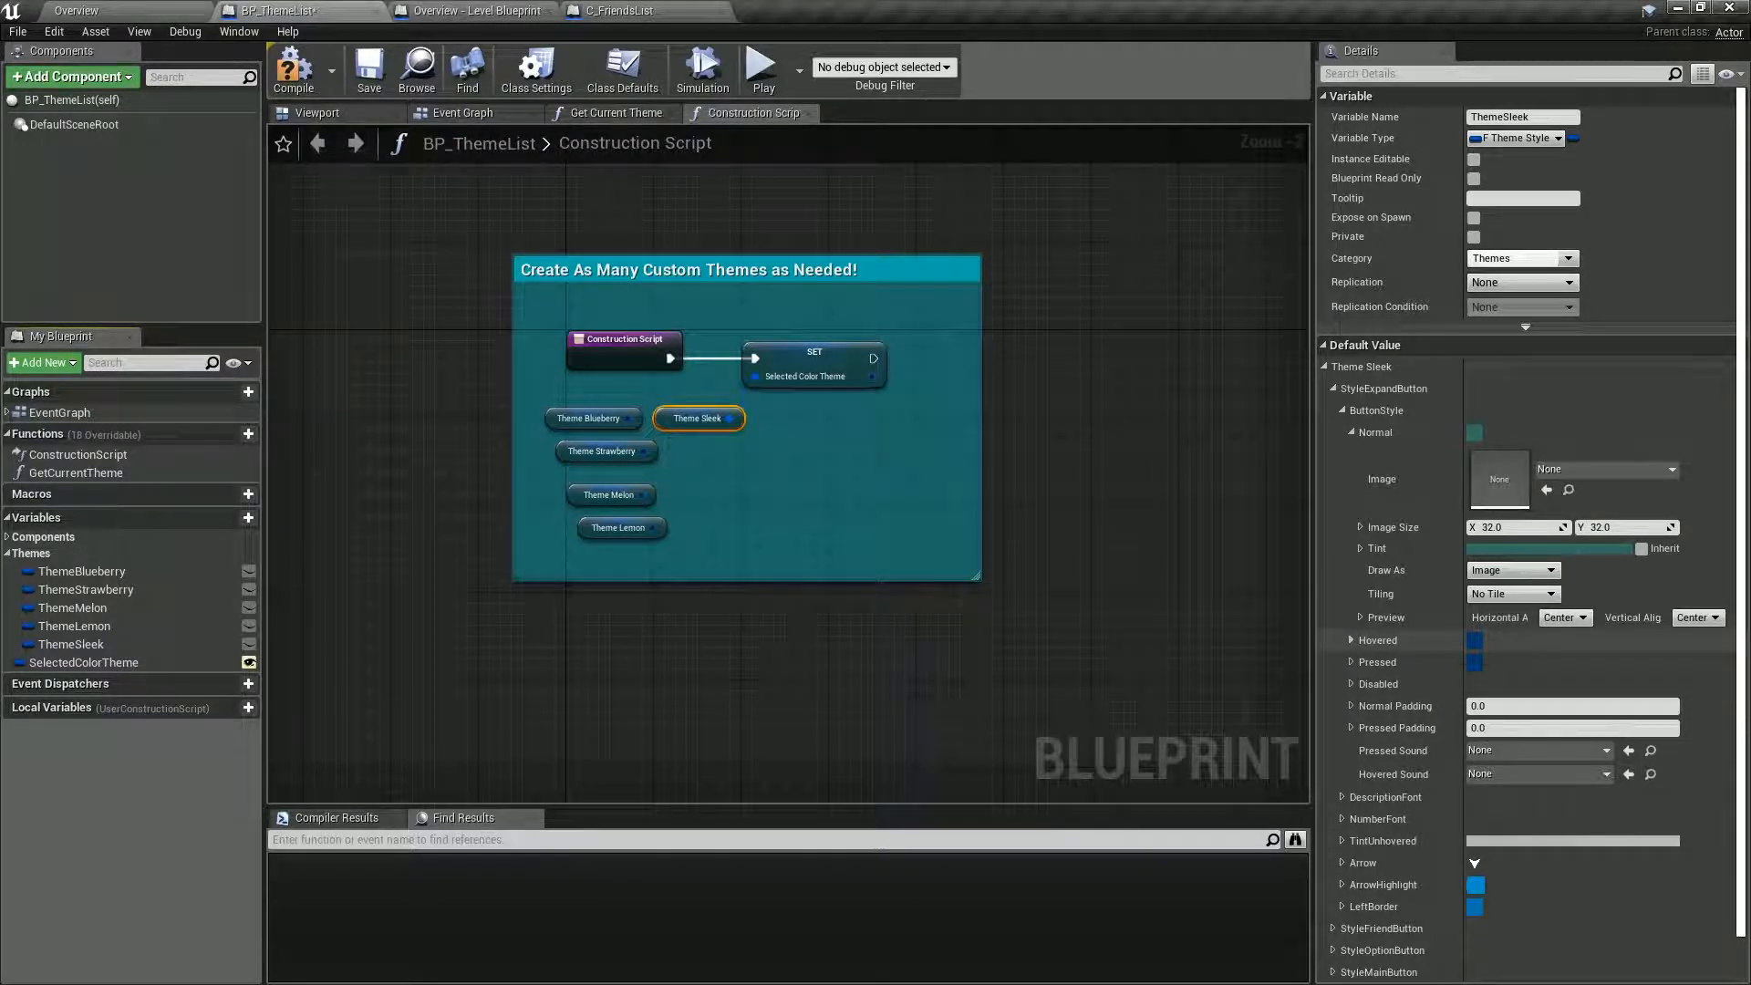
# Set the Hovered tint of the StyleExpandButton's ButtonStyle to the copied hex sRGB value 336C64FF.
pyautogui.click(1351, 641)
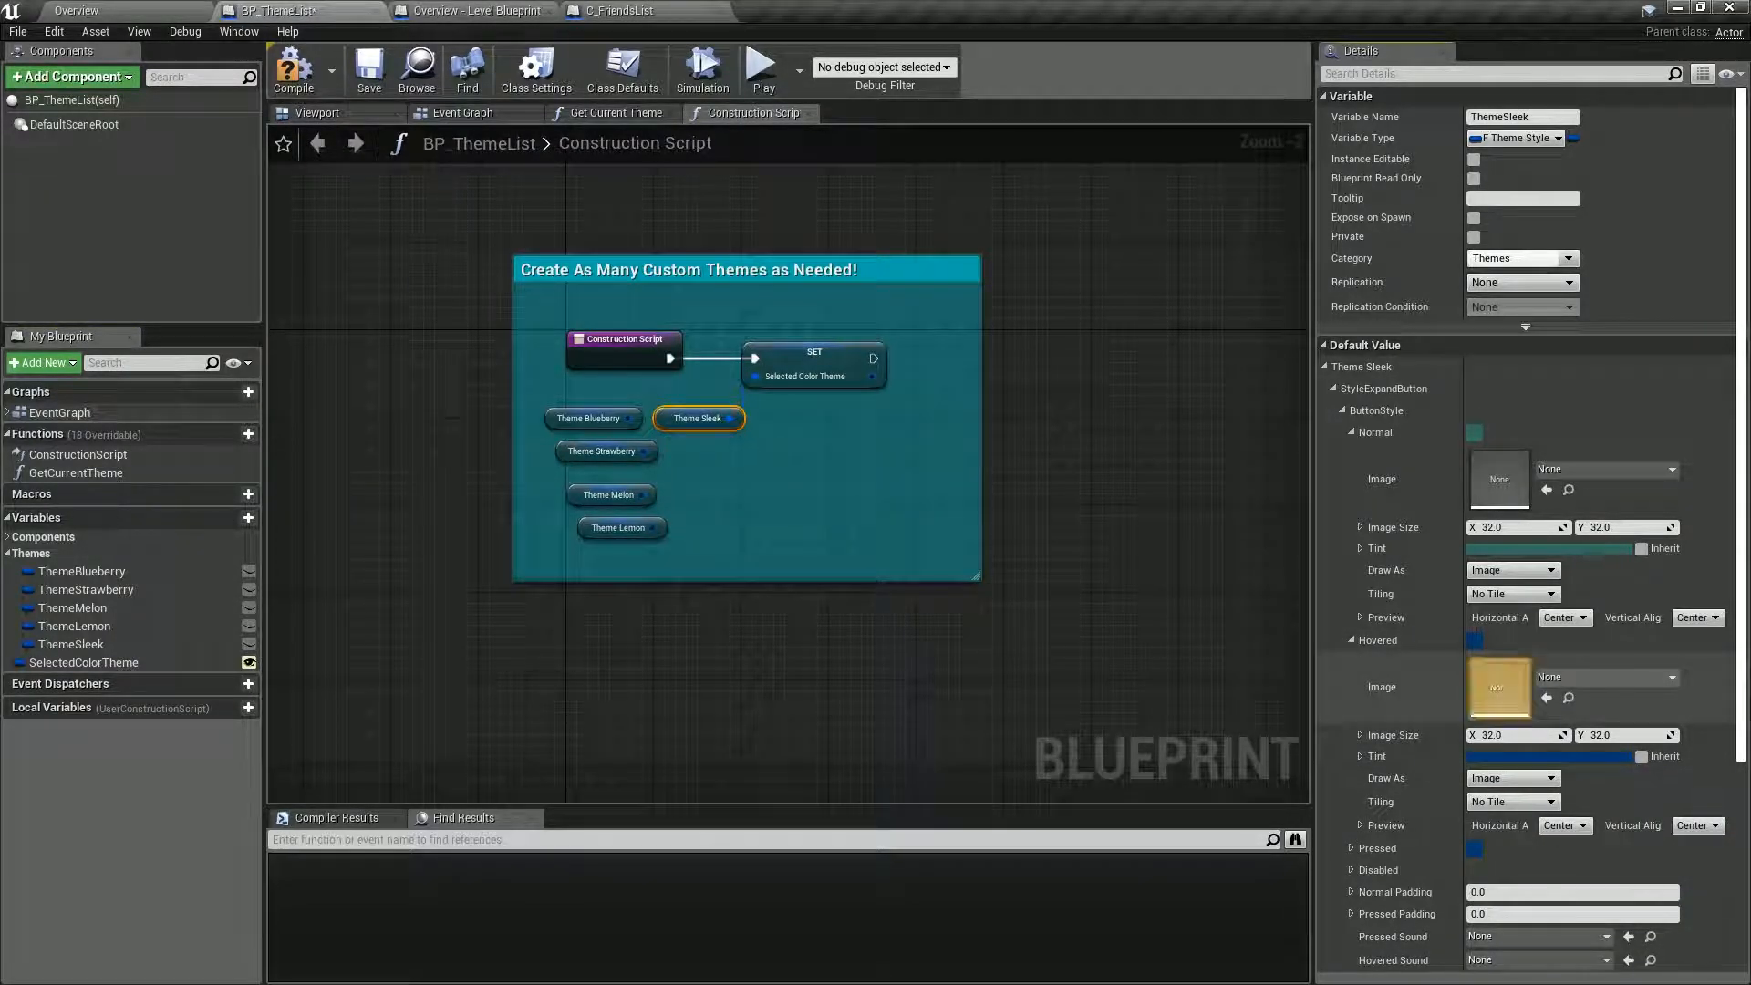
pyautogui.click(1560, 756)
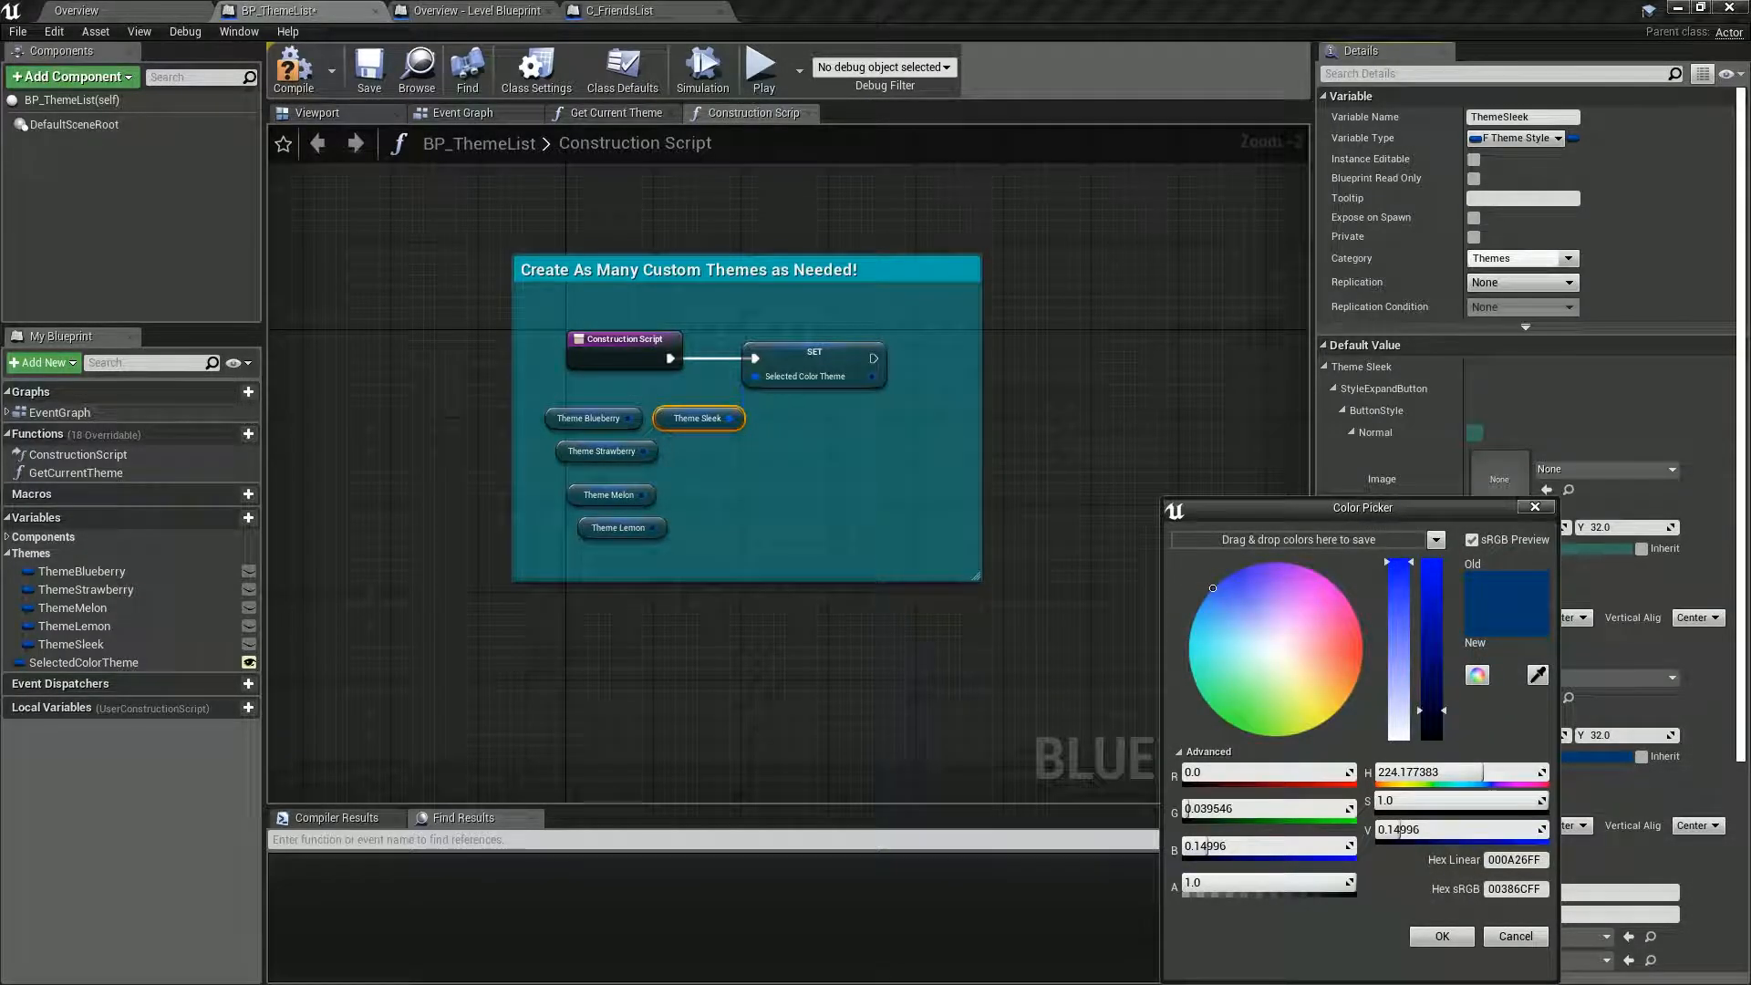
pyautogui.click(1442, 936)
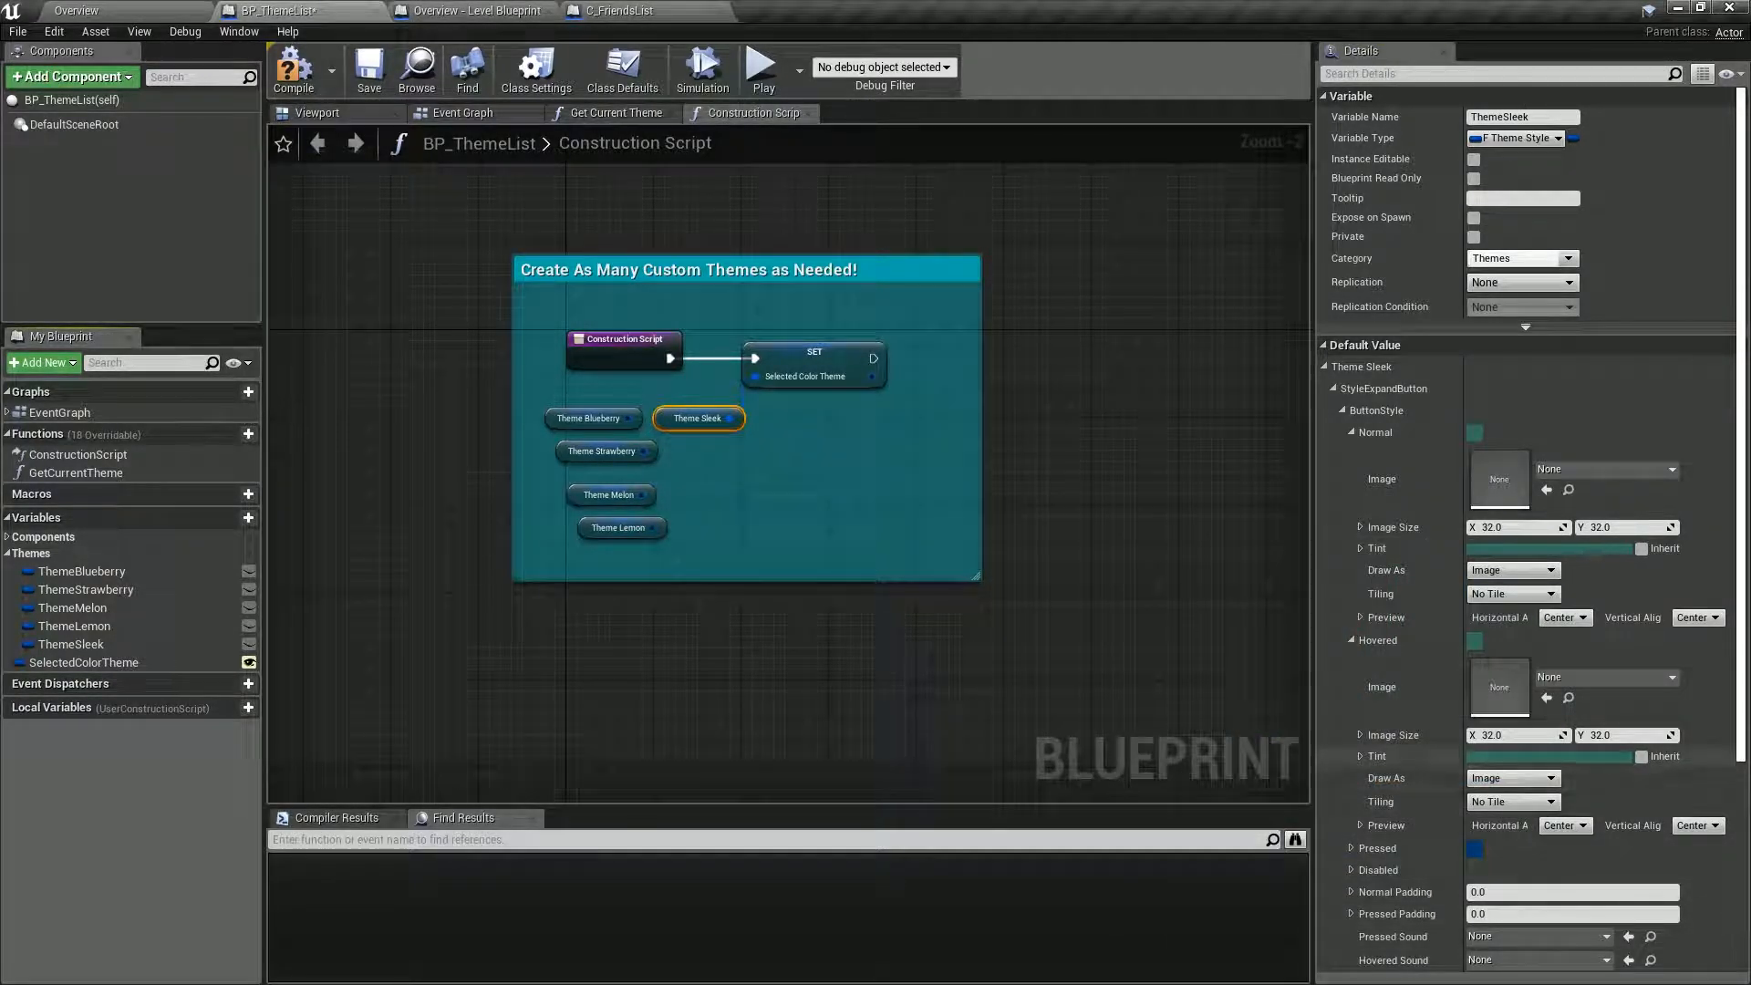
# Set the Pressed tint of the StyleExpandButton's ButtonStyle to hex sRGB 336C64FF, and compile and save the blueprint.
pyautogui.click(1351, 640)
pyautogui.click(1351, 662)
pyautogui.click(1564, 778)
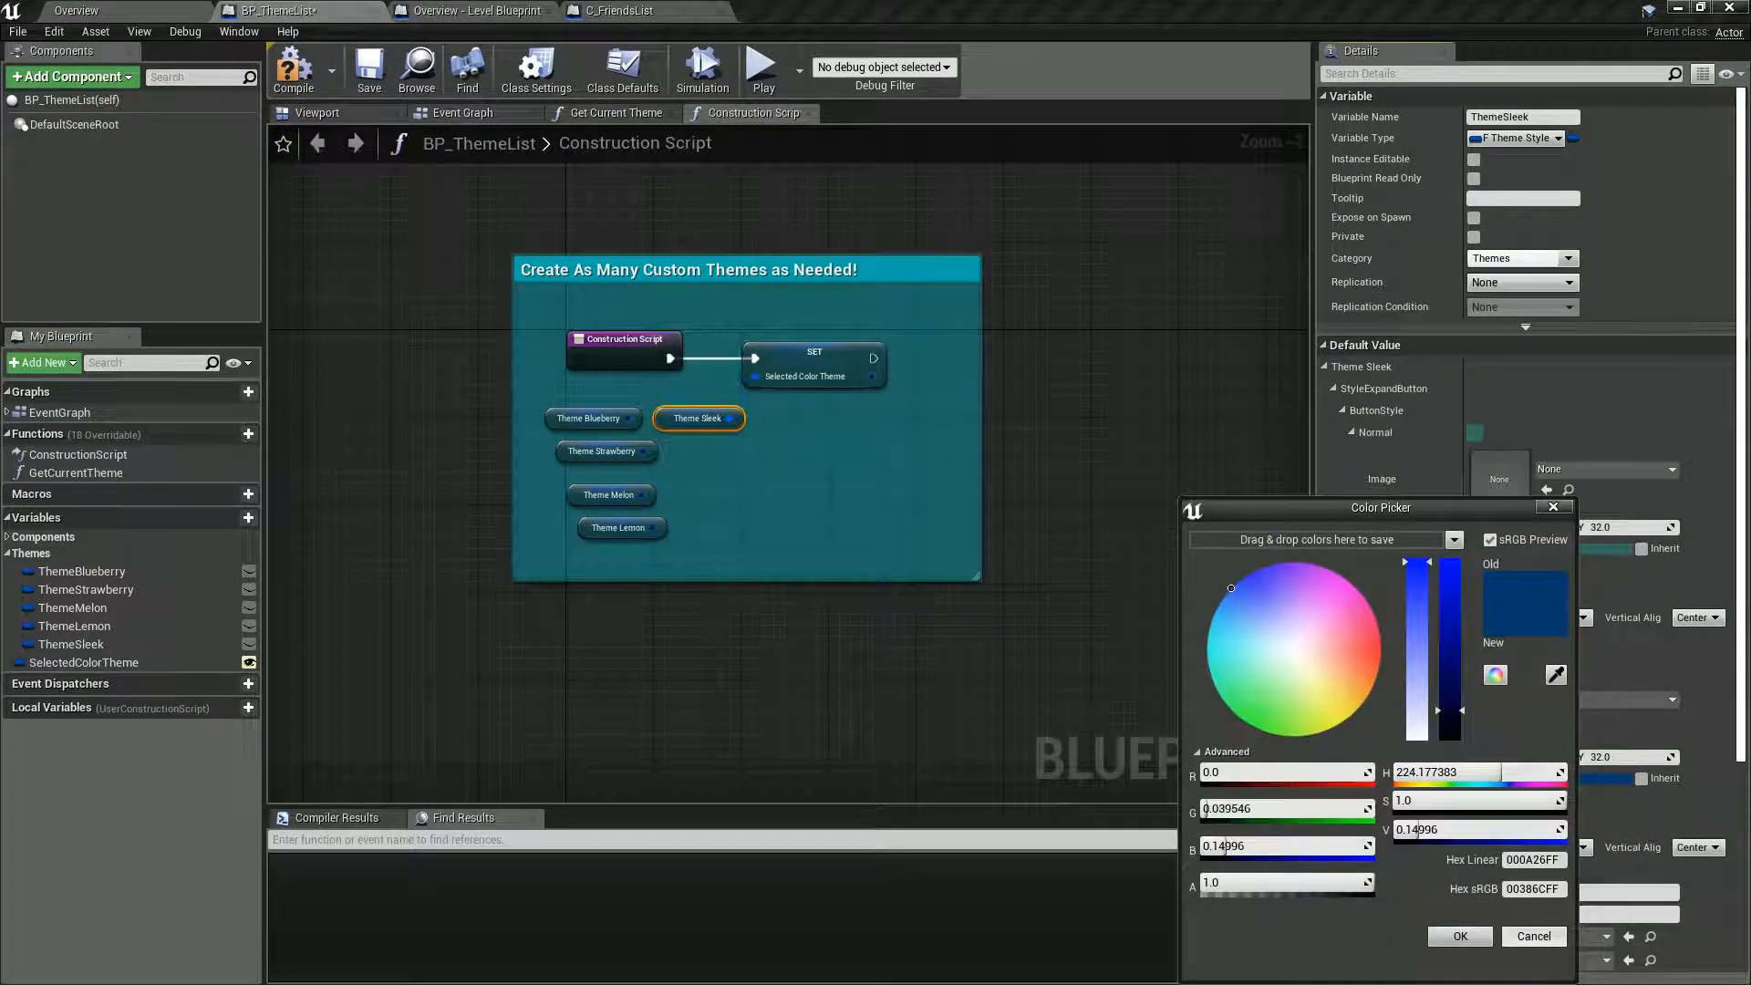
pyautogui.click(1536, 888)
pyautogui.hotkey('ctrl', 'v')
pyautogui.click(1460, 936)
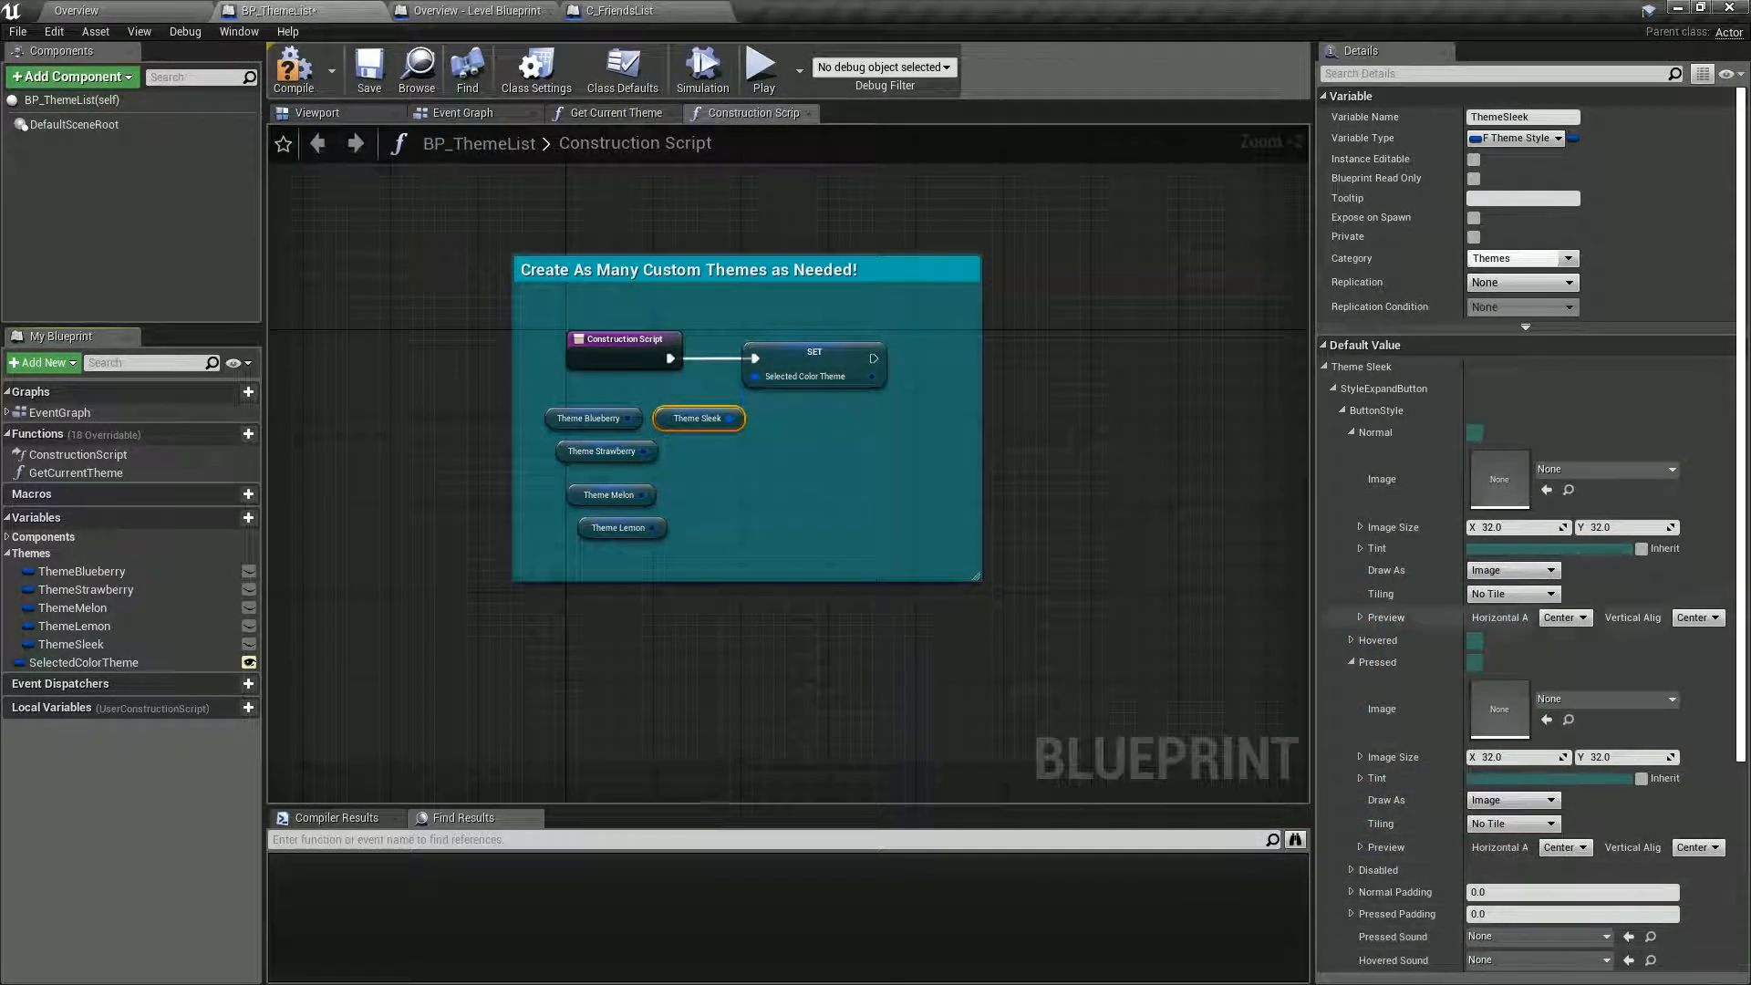
pyautogui.click(293, 81)
pyautogui.click(371, 81)
# Play the Overview level and check the expand button colors in the friends list, collapsing and re-expanding Friends Online before stopping.
pyautogui.click(142, 13)
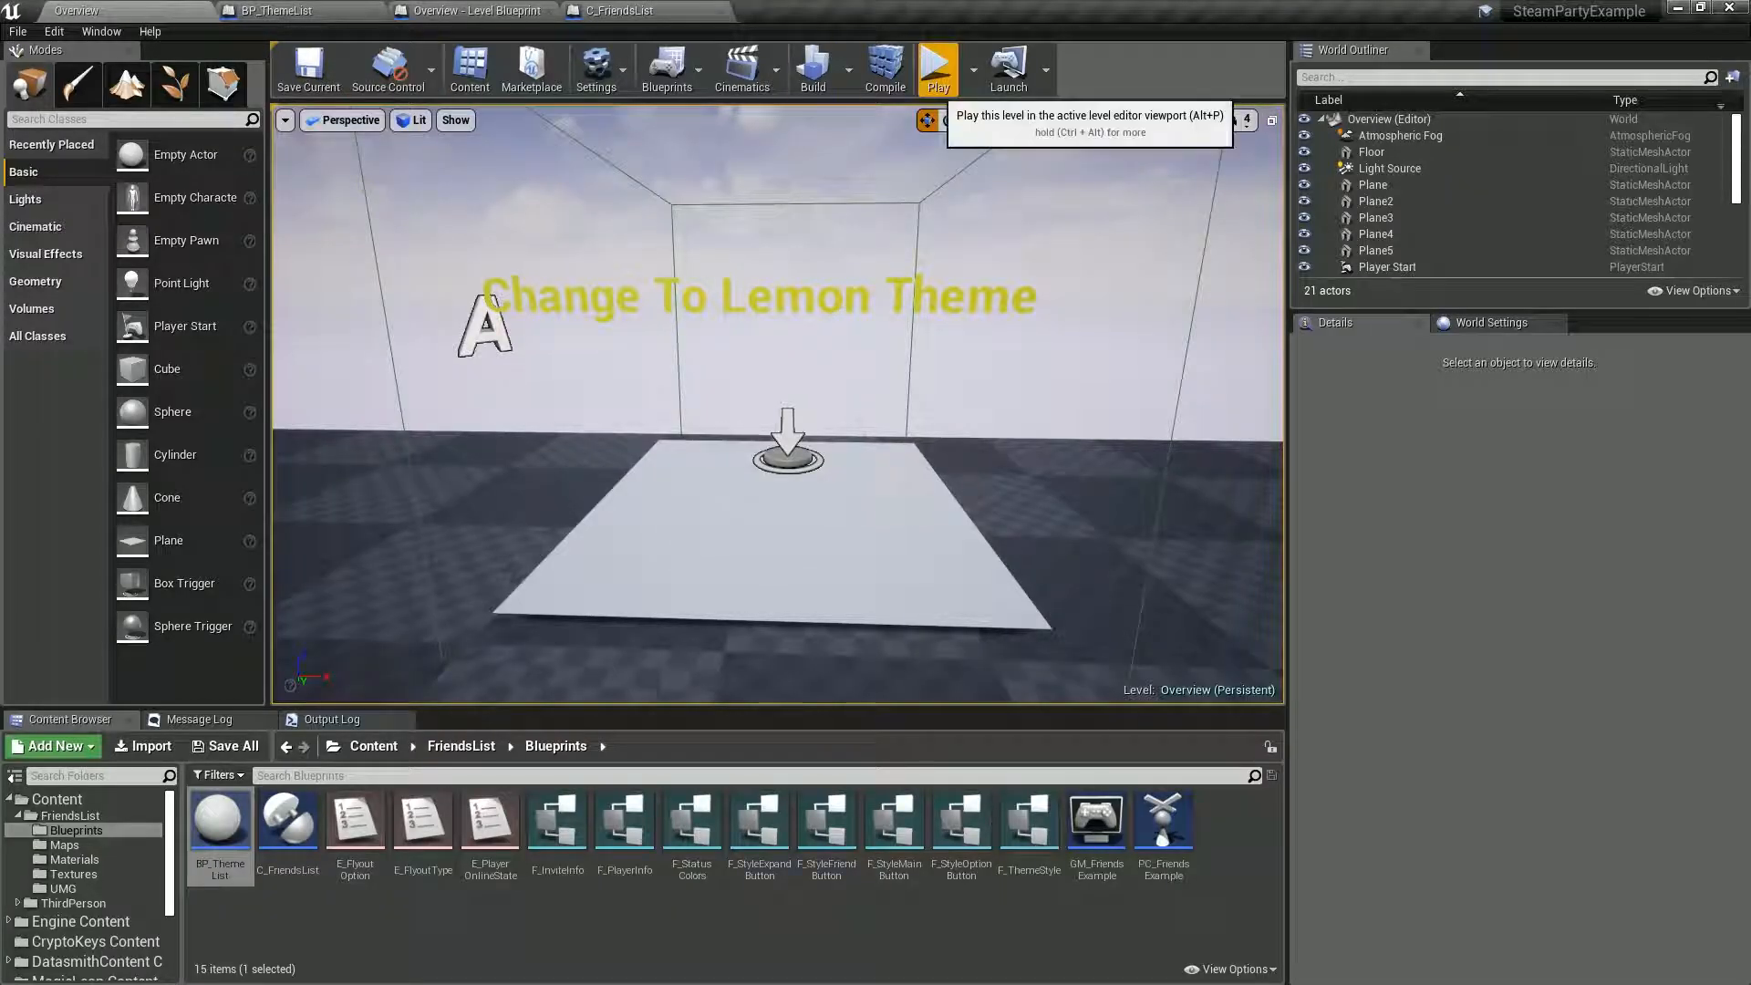
pyautogui.click(935, 66)
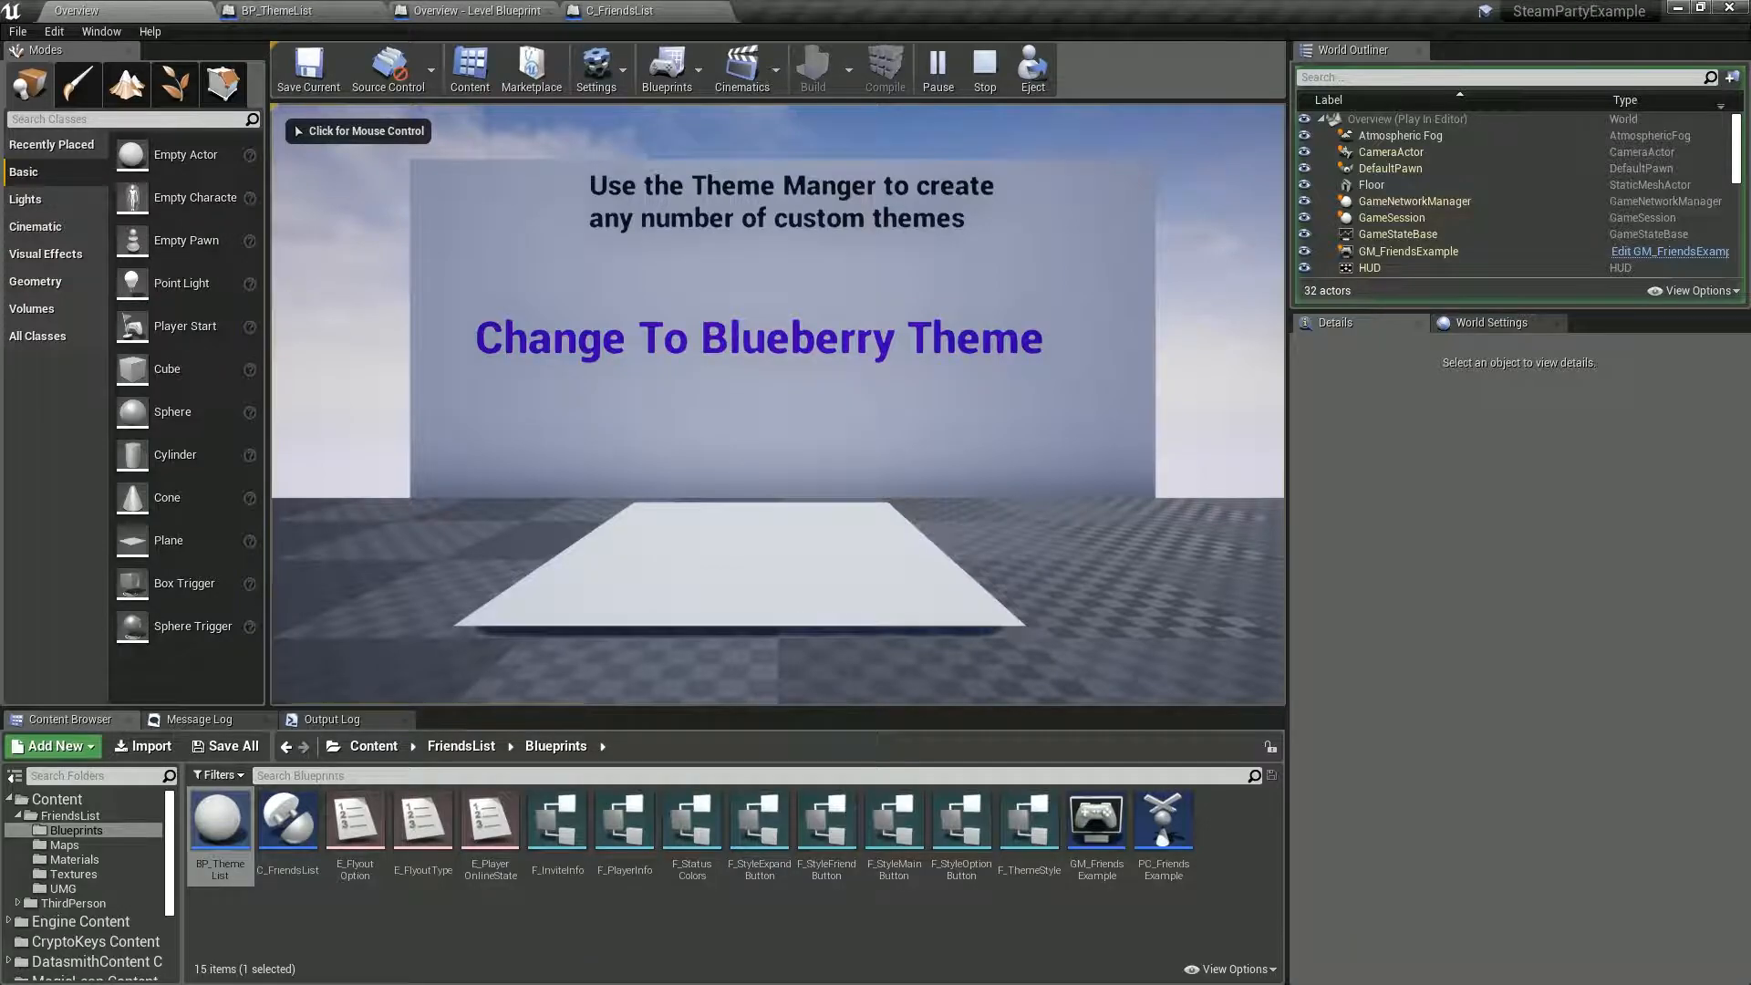
pyautogui.click(803, 383)
pyautogui.press('Tab')
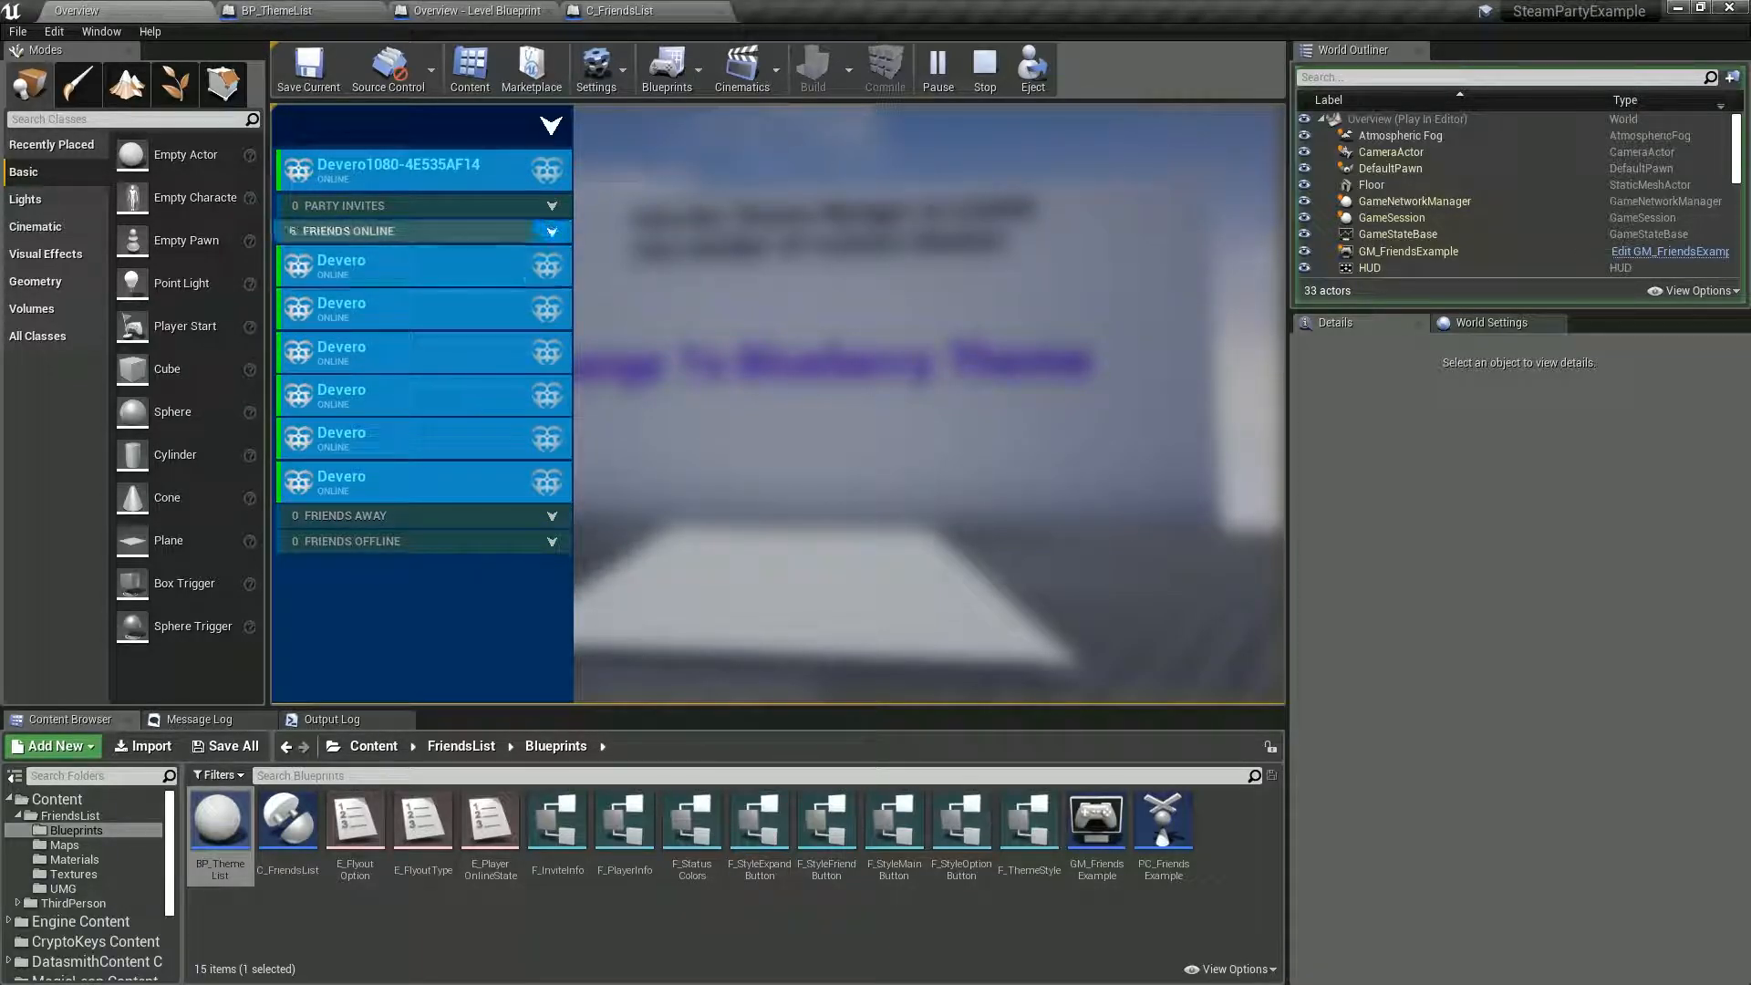
pyautogui.click(551, 230)
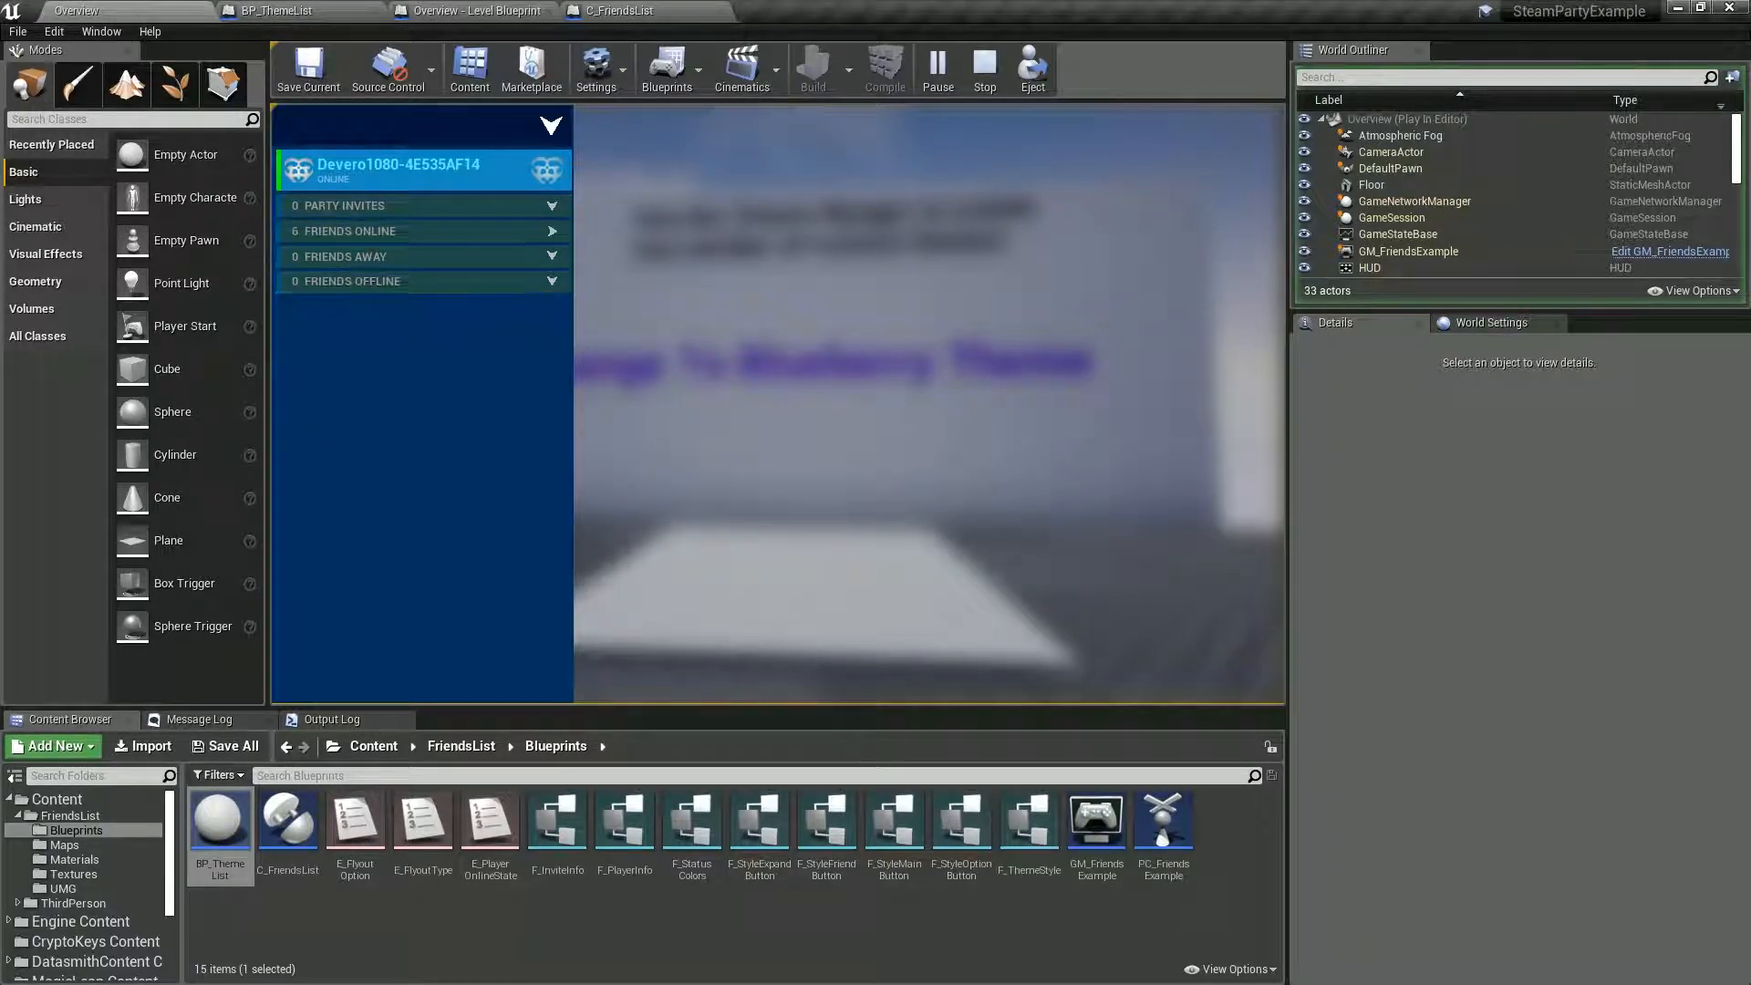
pyautogui.click(552, 230)
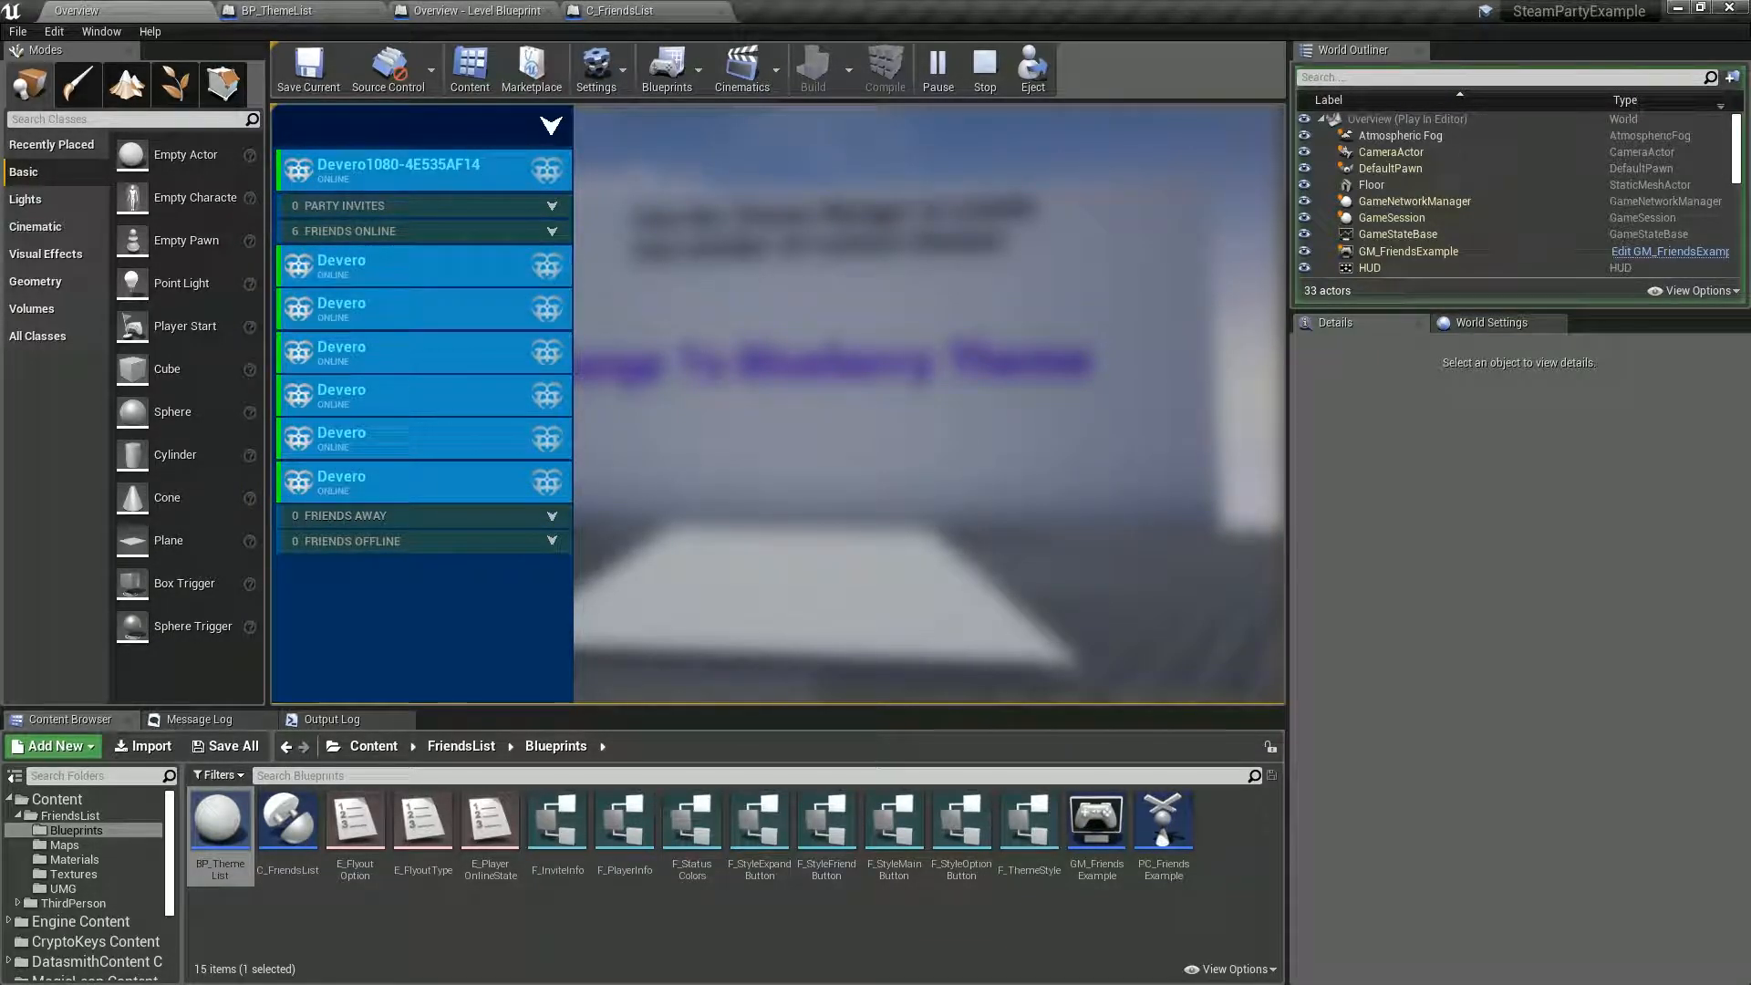
pyautogui.press('Escape')
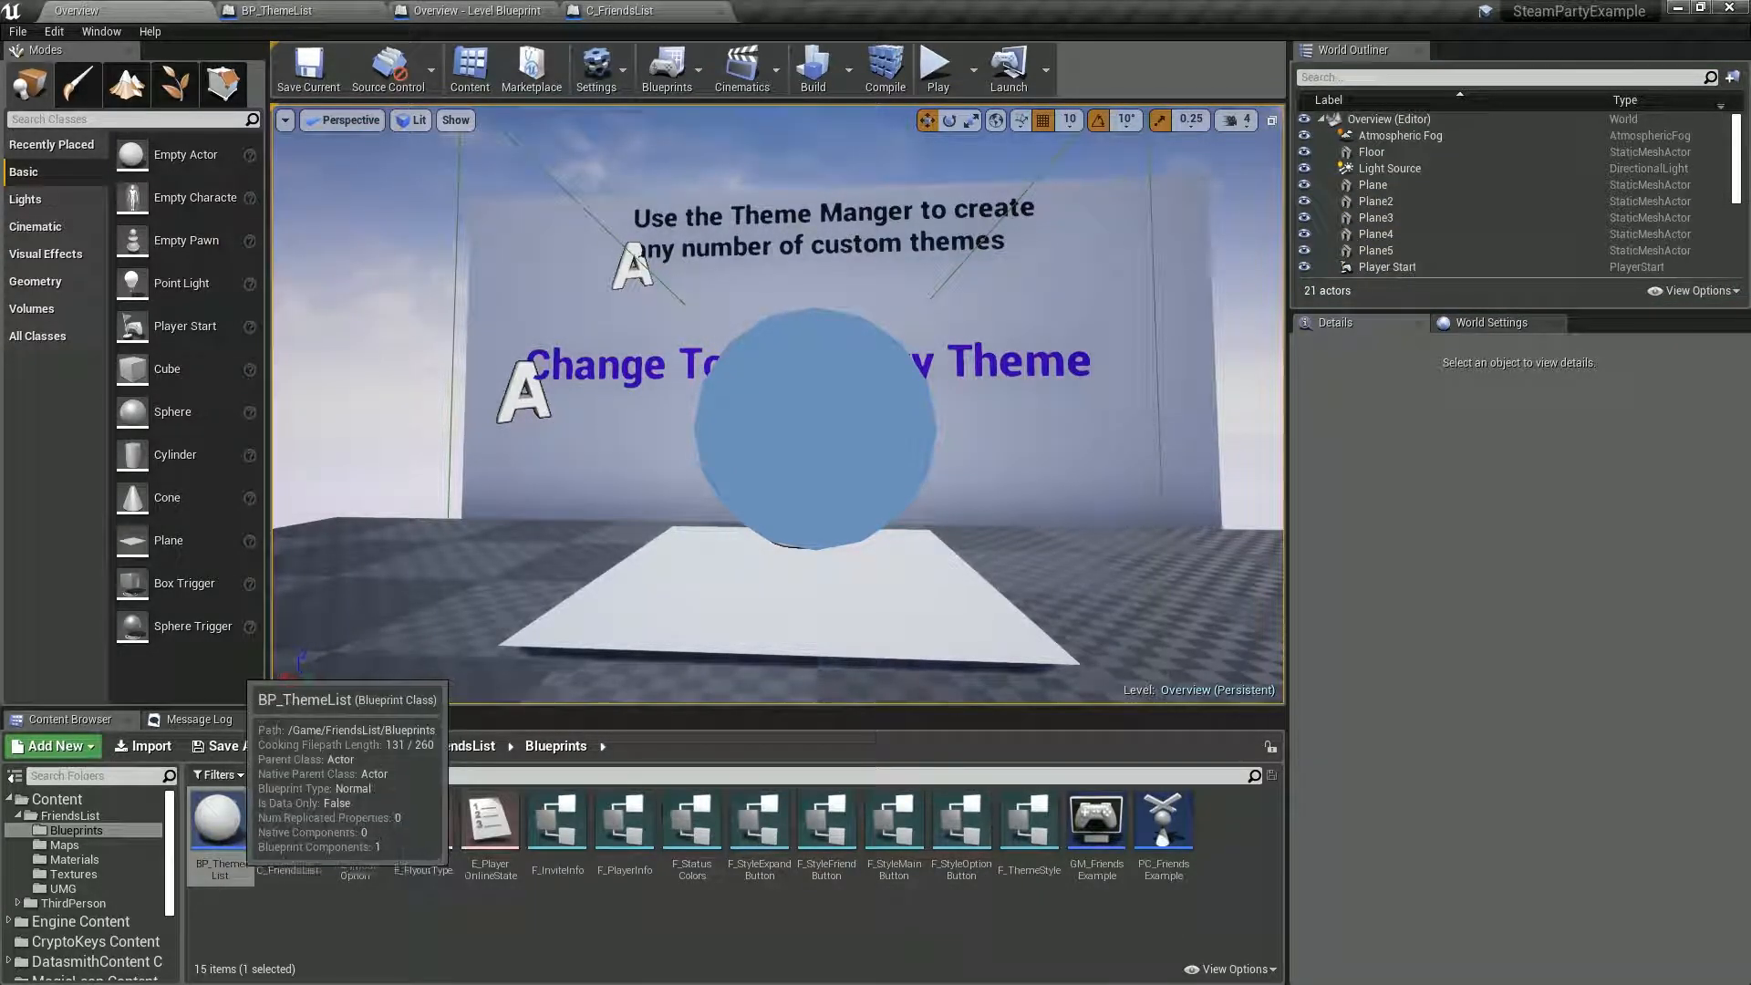
# In BP_ThemeList, set the Normal tint of ThemeSleek's StyleFriendButton ButtonStyle to dark gray, hex sRGB 525A5BFF, and copy that hex value.
pyautogui.click(270, 11)
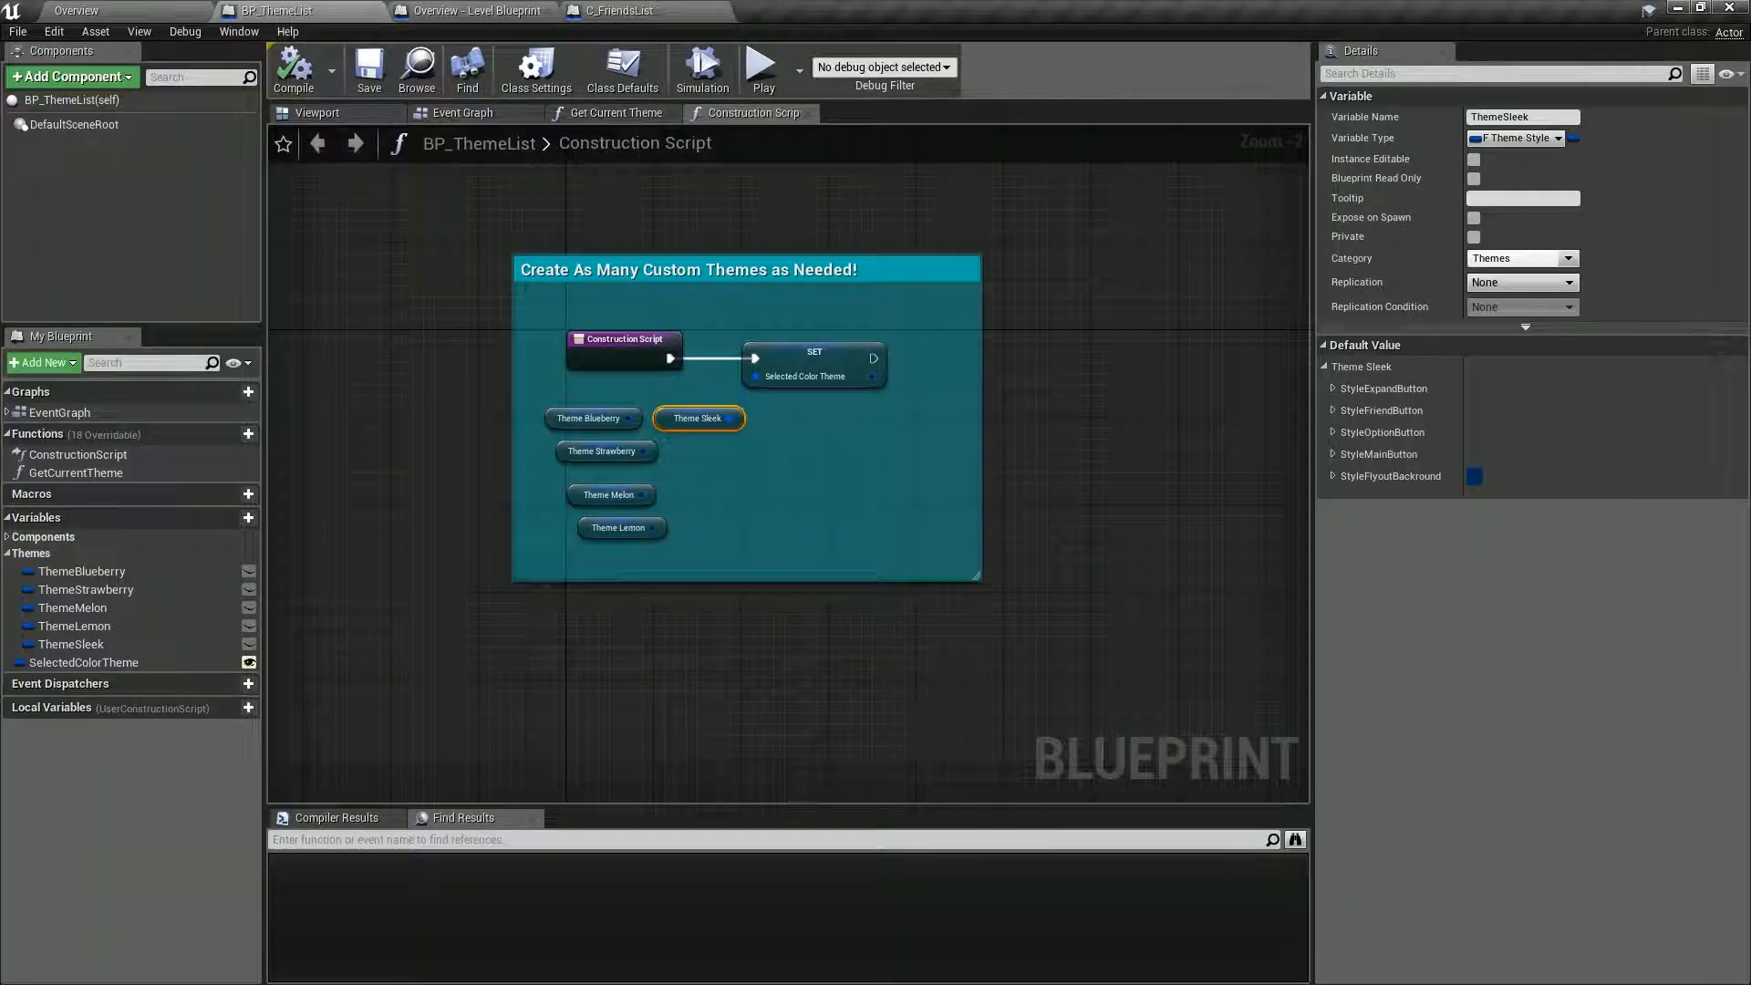
pyautogui.click(1334, 410)
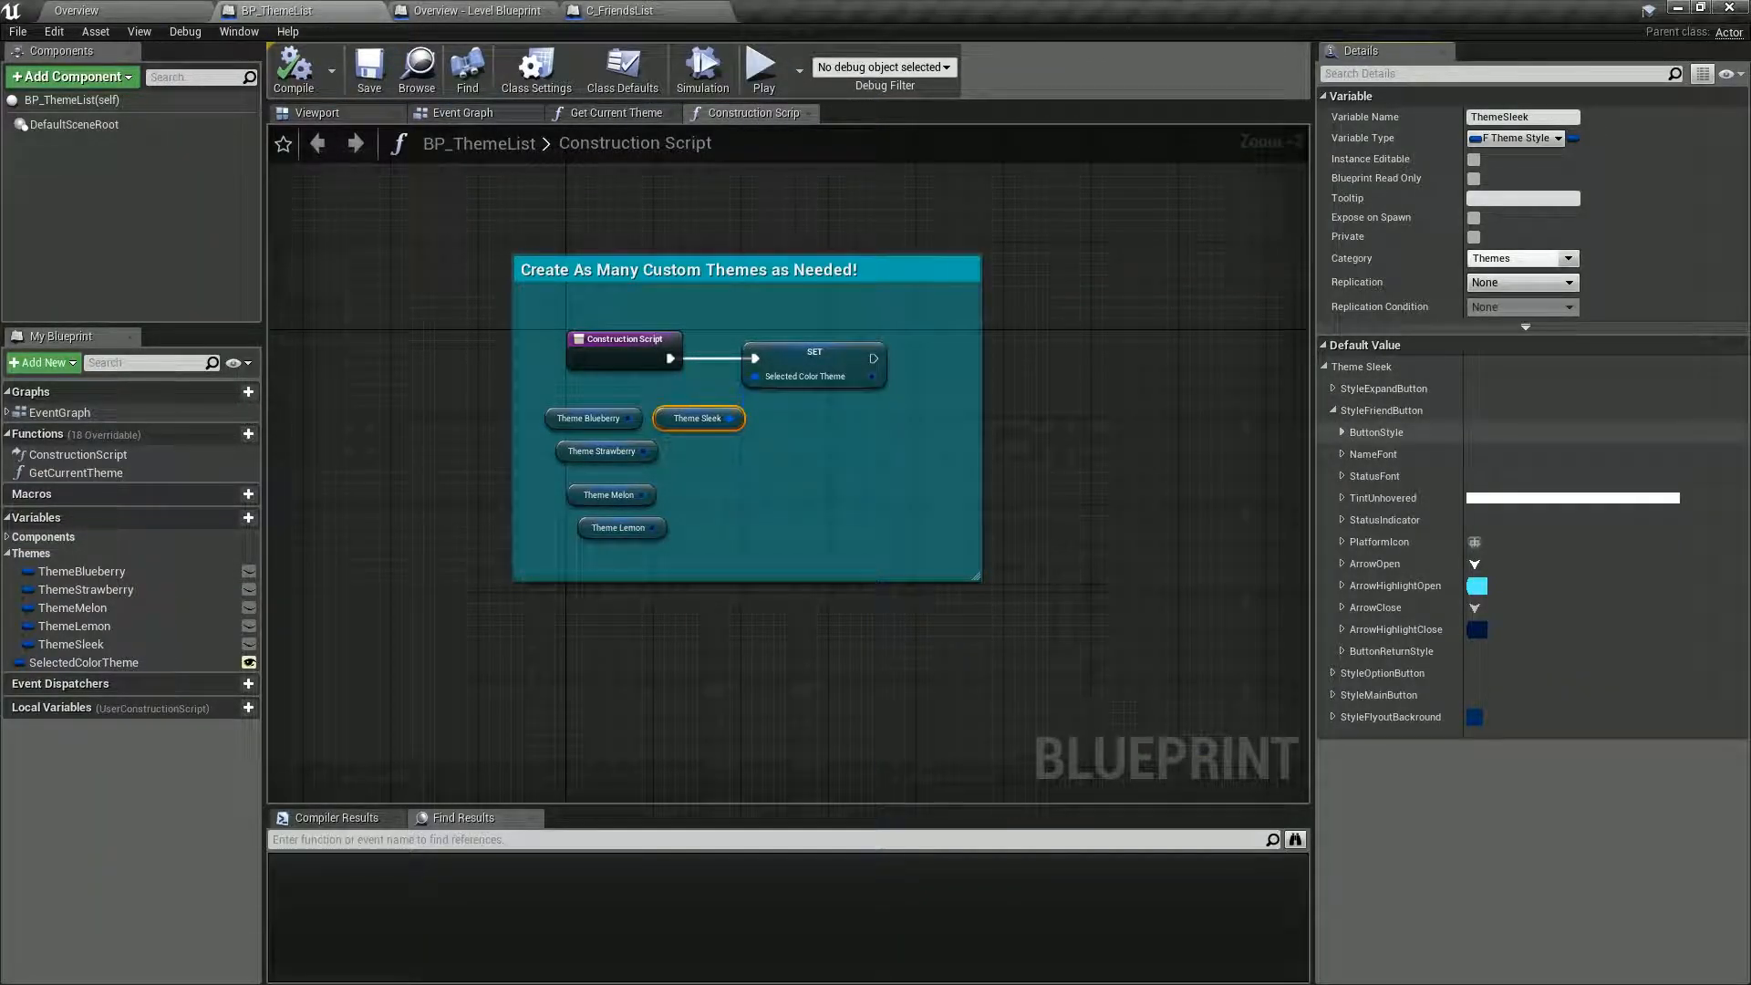
pyautogui.click(1341, 433)
pyautogui.click(1351, 455)
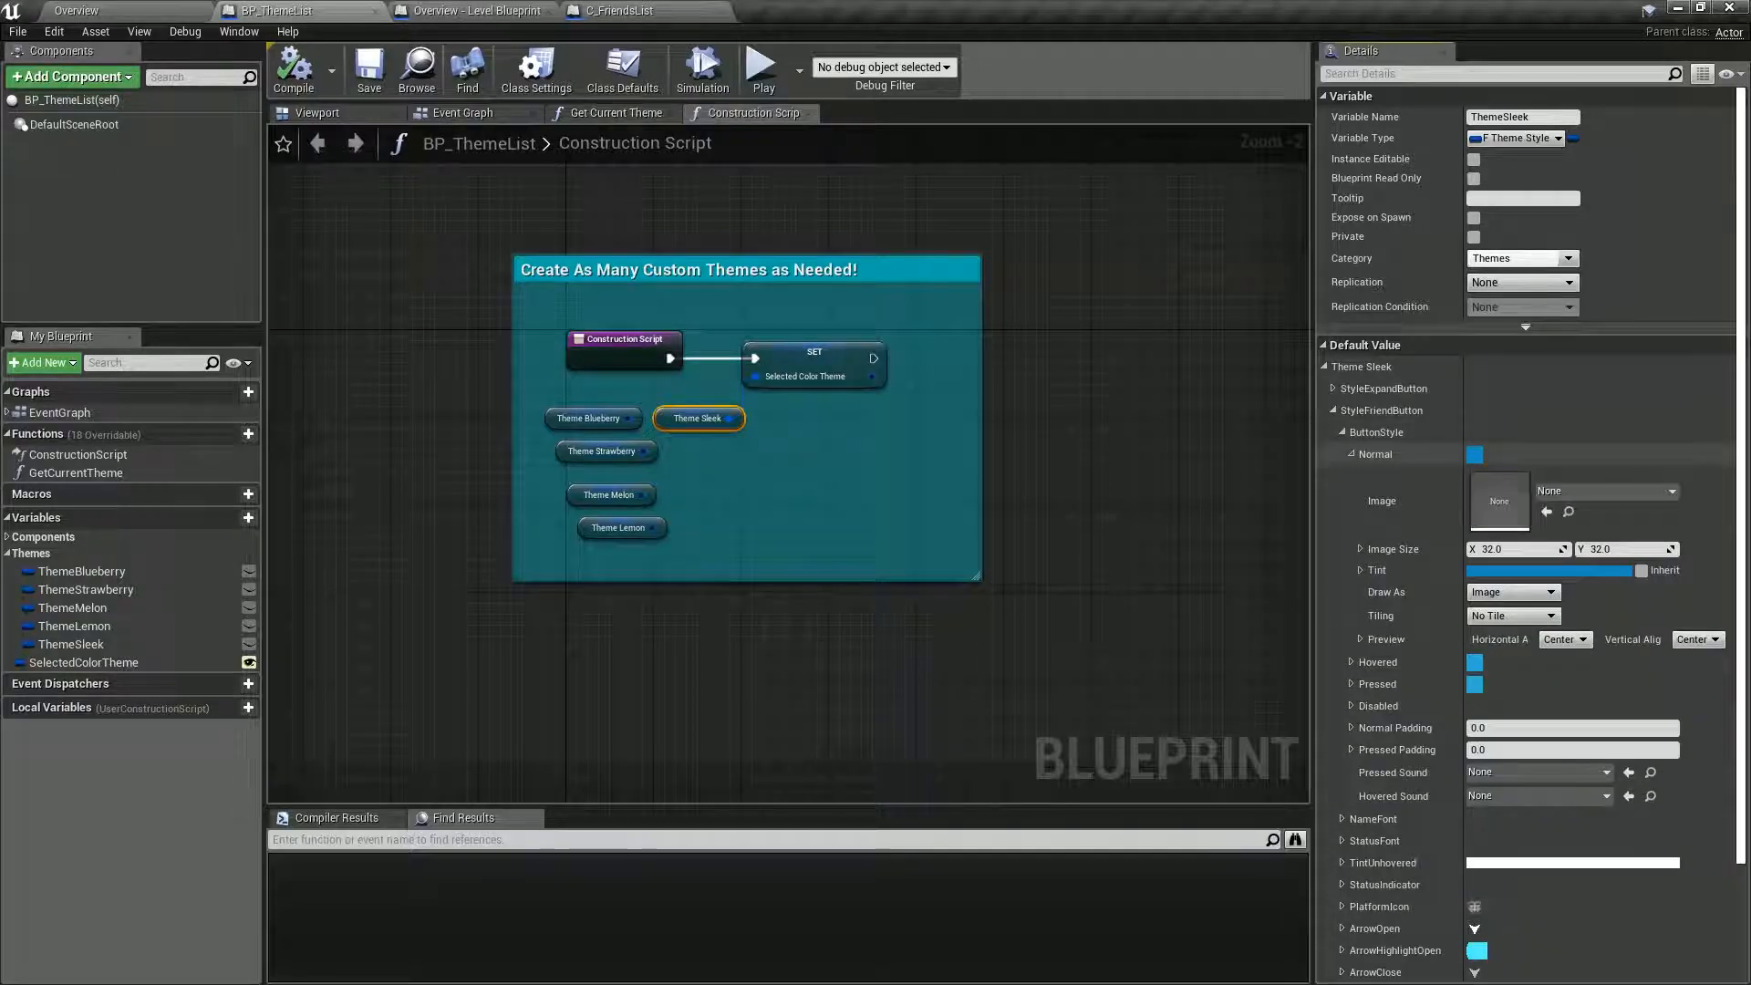
pyautogui.click(1550, 570)
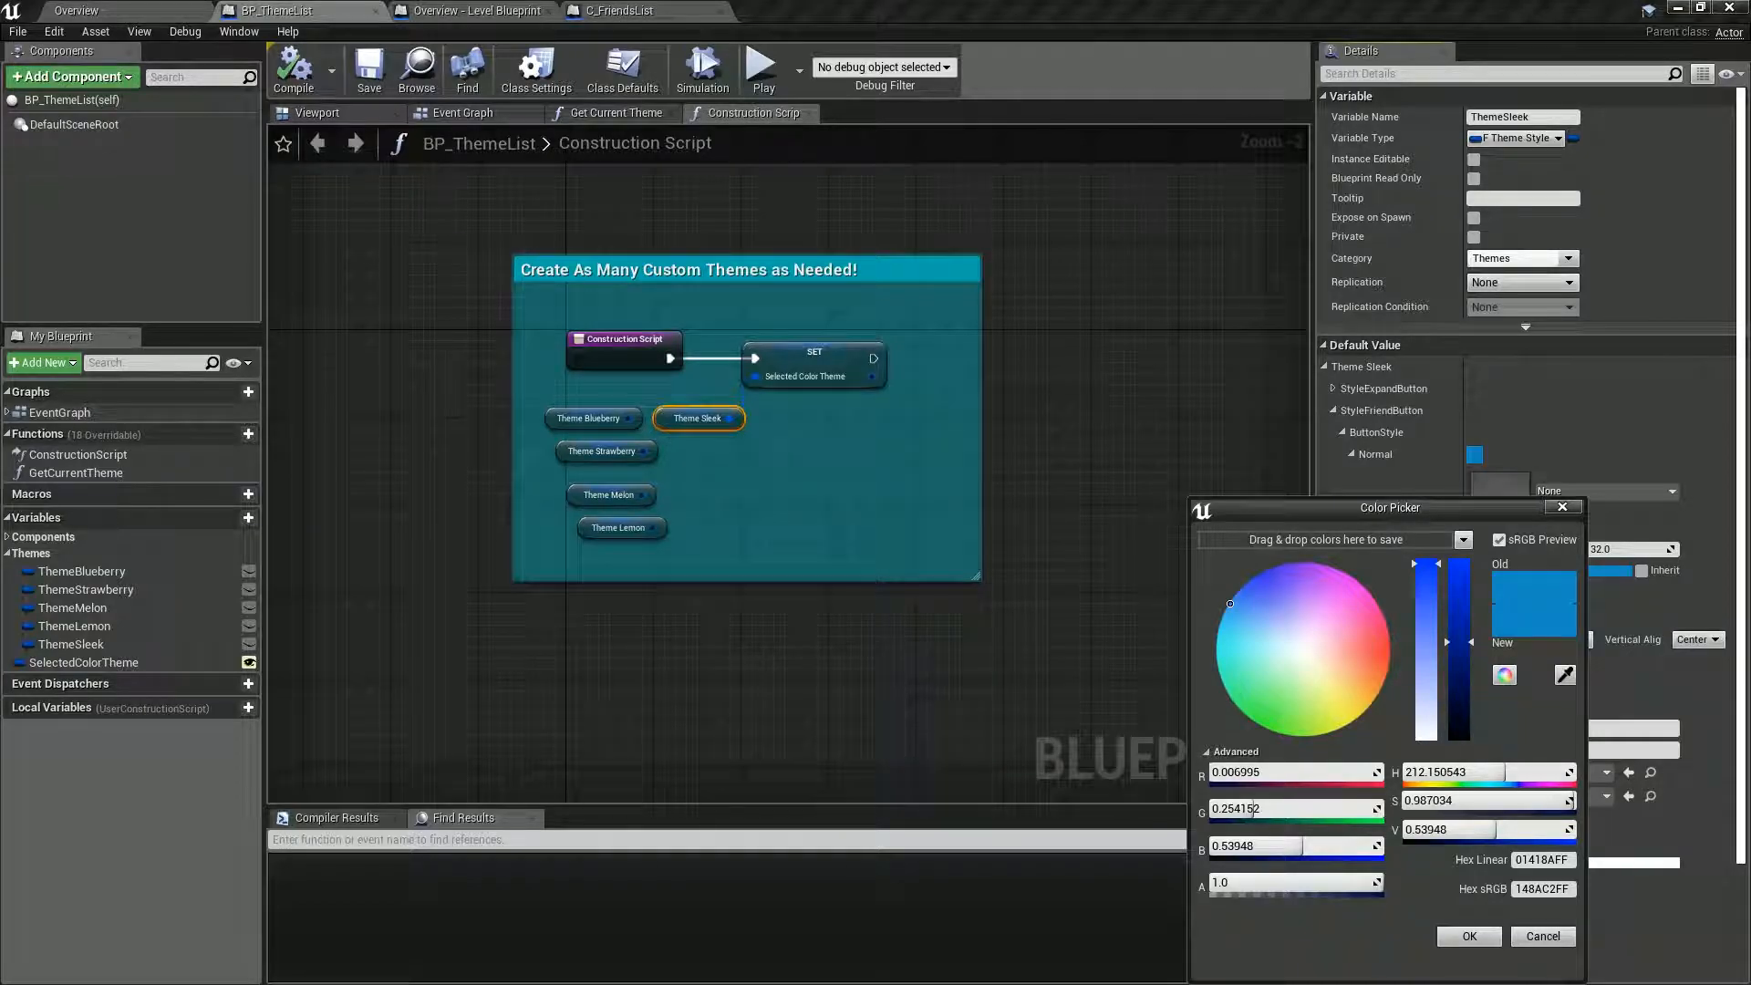
pyautogui.moveTo(1459, 642); pyautogui.dragTo(1460, 712)
pyautogui.moveTo(1232, 606); pyautogui.dragTo(1287, 647)
pyautogui.click(1463, 716)
pyautogui.click(1464, 719)
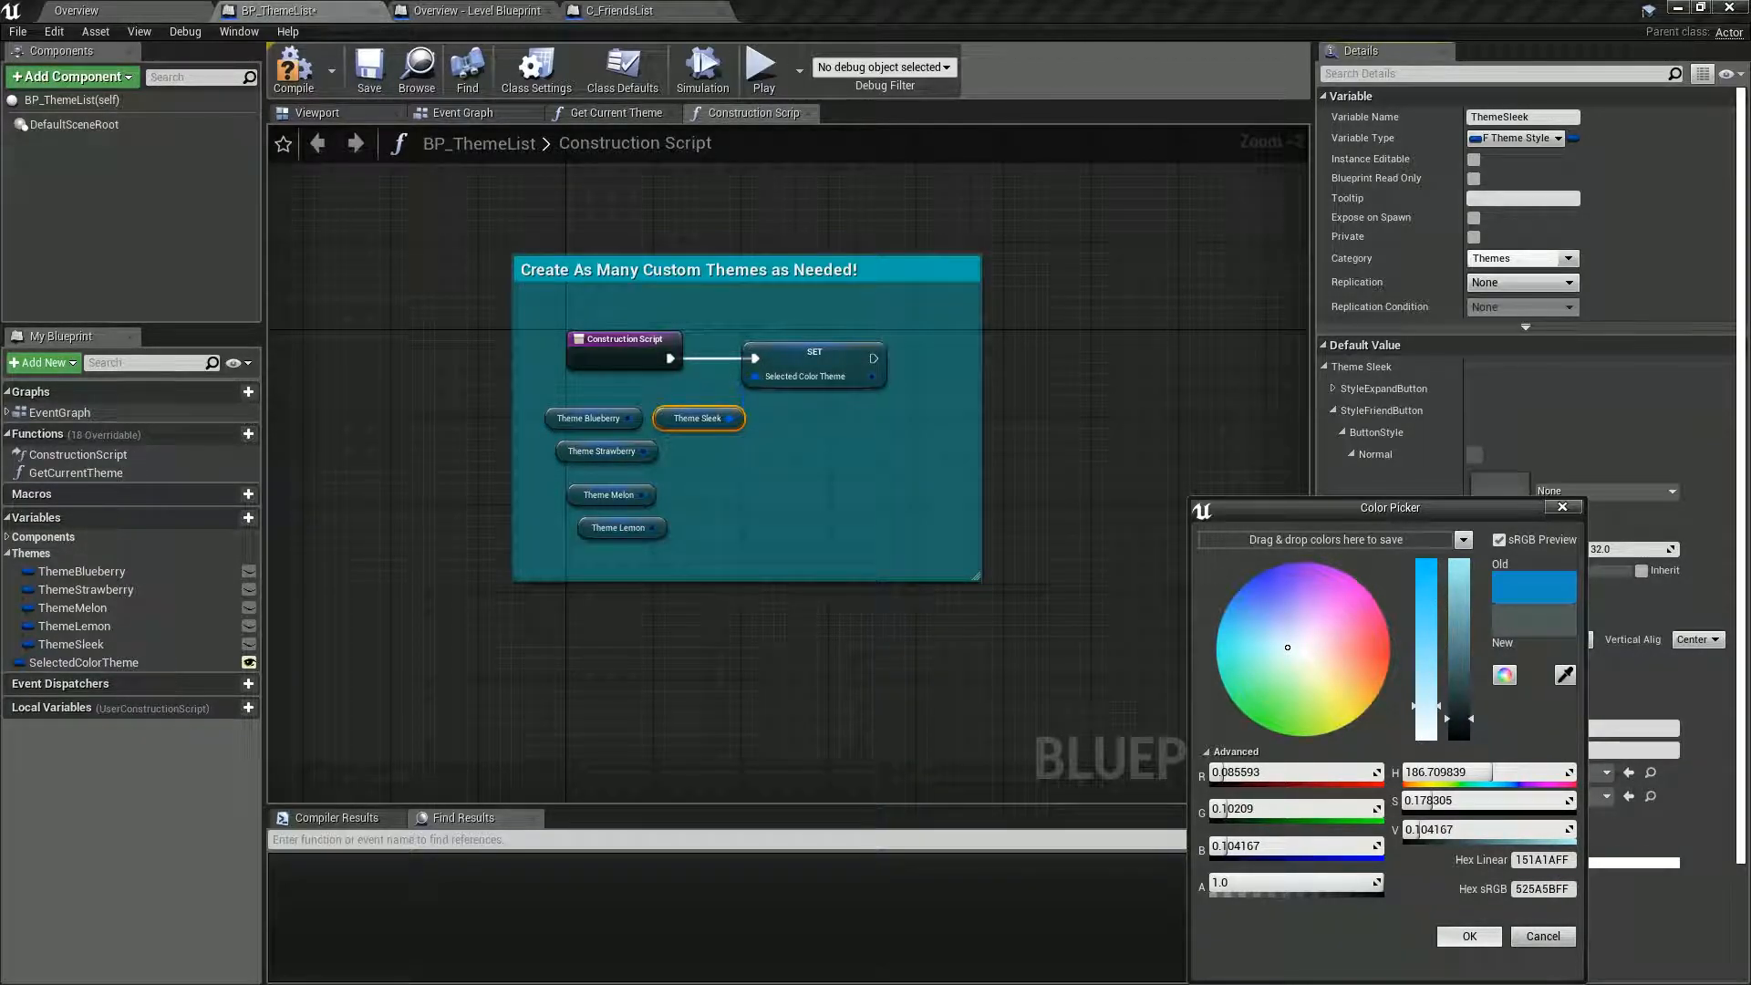
pyautogui.click(1541, 888)
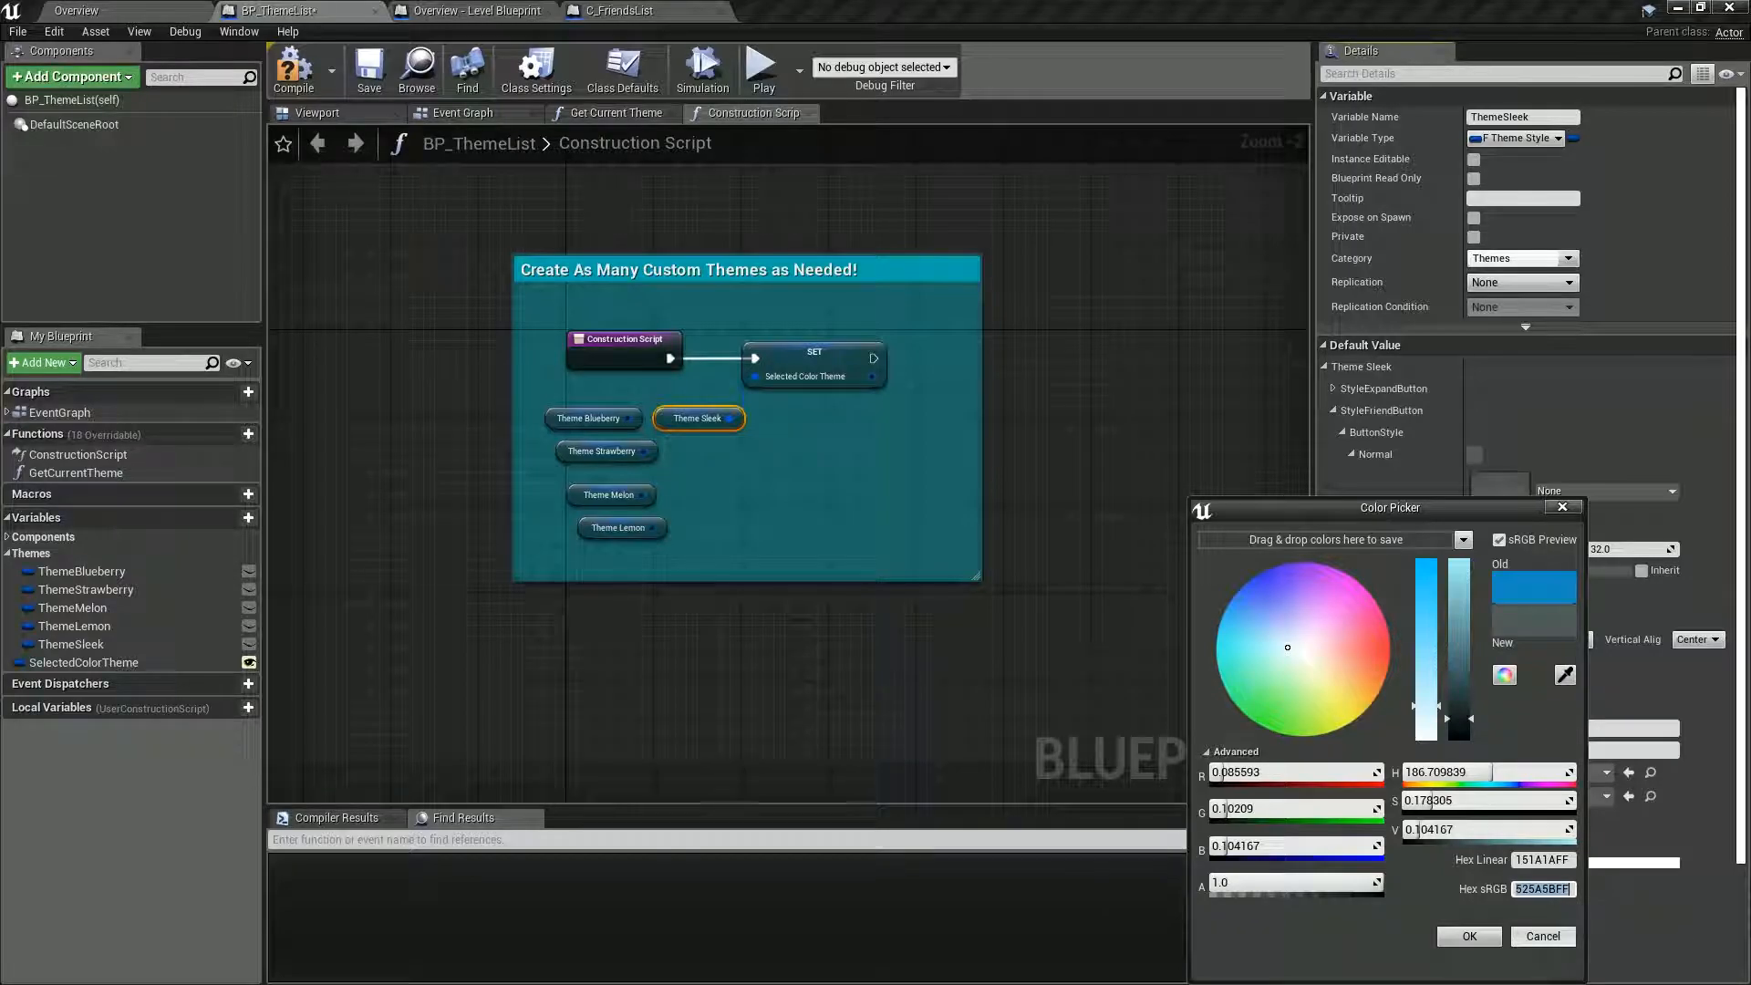
pyautogui.click(1469, 936)
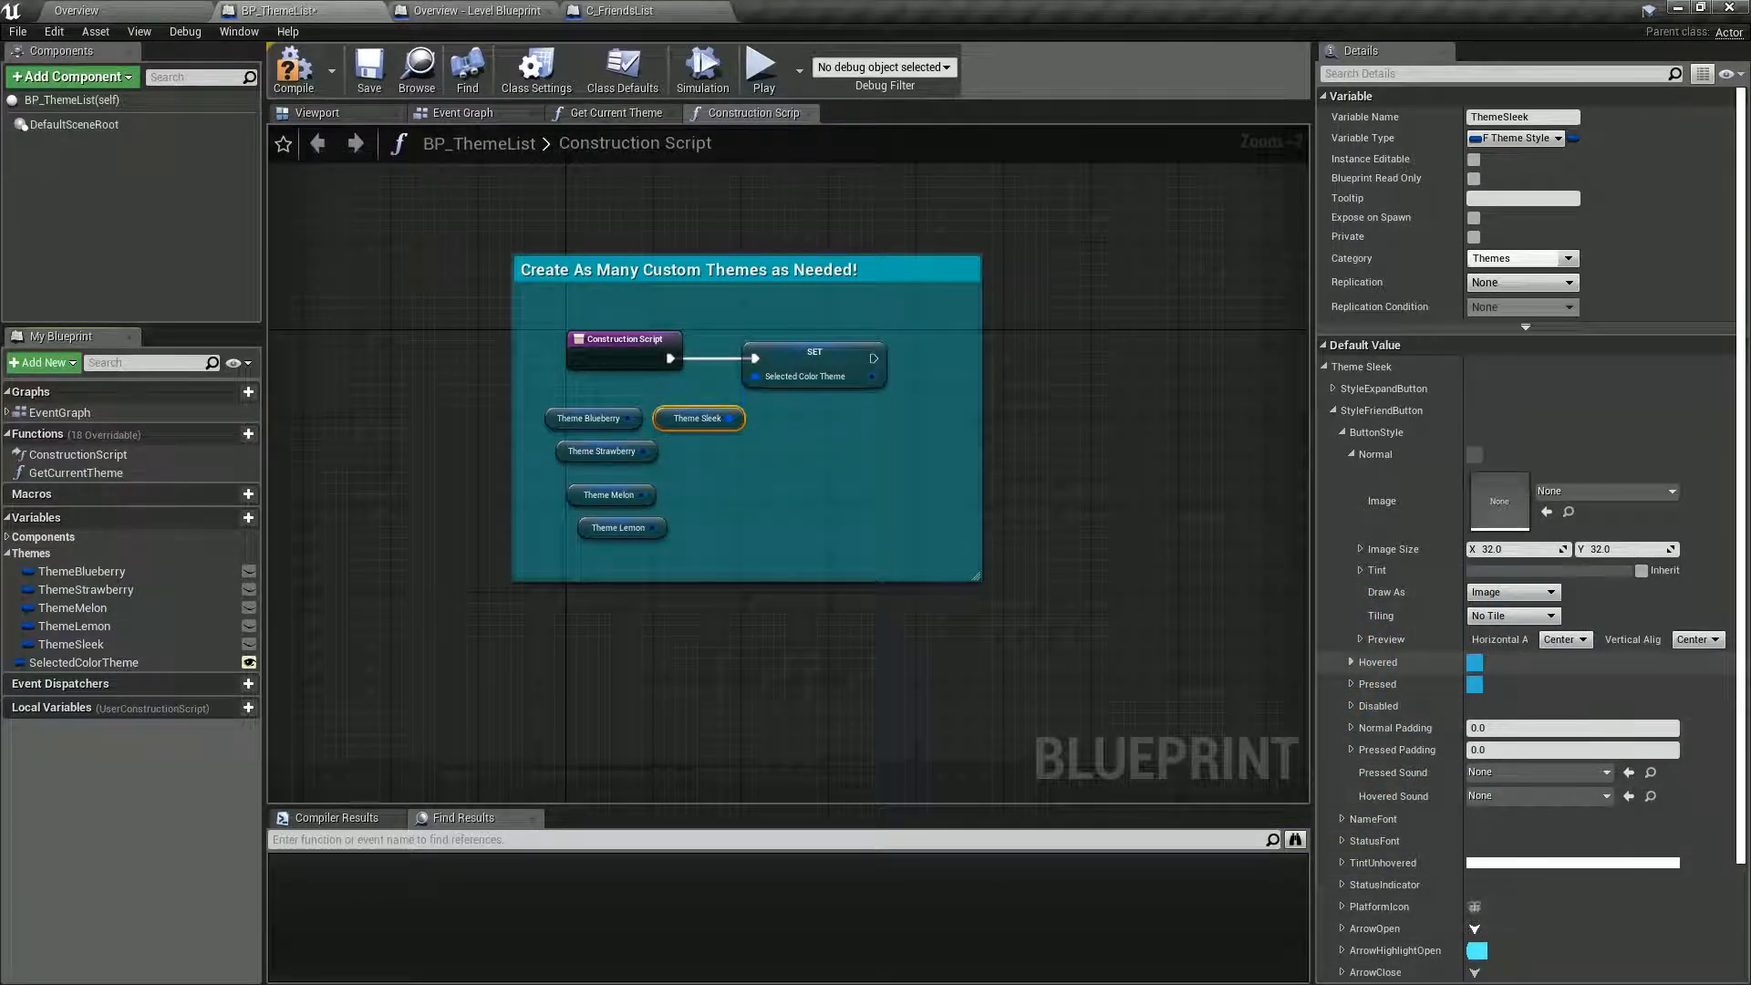
# Set the Hovered tint of the StyleFriendButton's ButtonStyle to the copied hex sRGB value 525A5BFF.
pyautogui.click(1351, 662)
pyautogui.click(1550, 778)
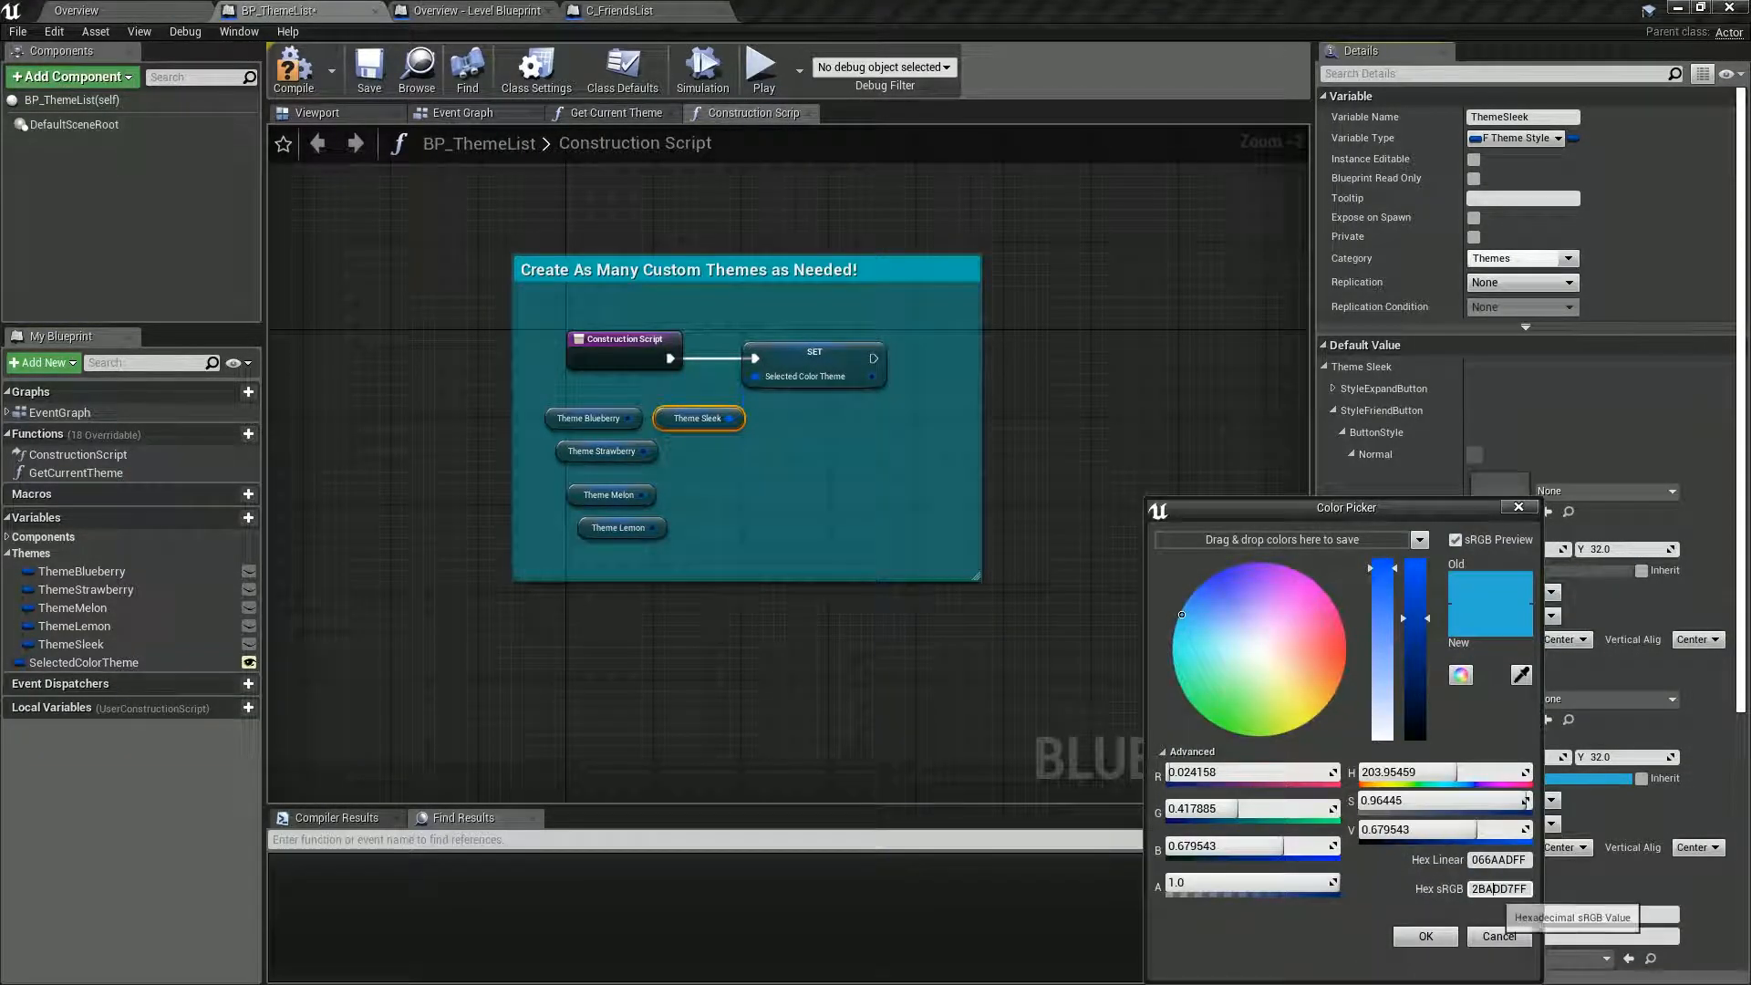
pyautogui.click(1426, 936)
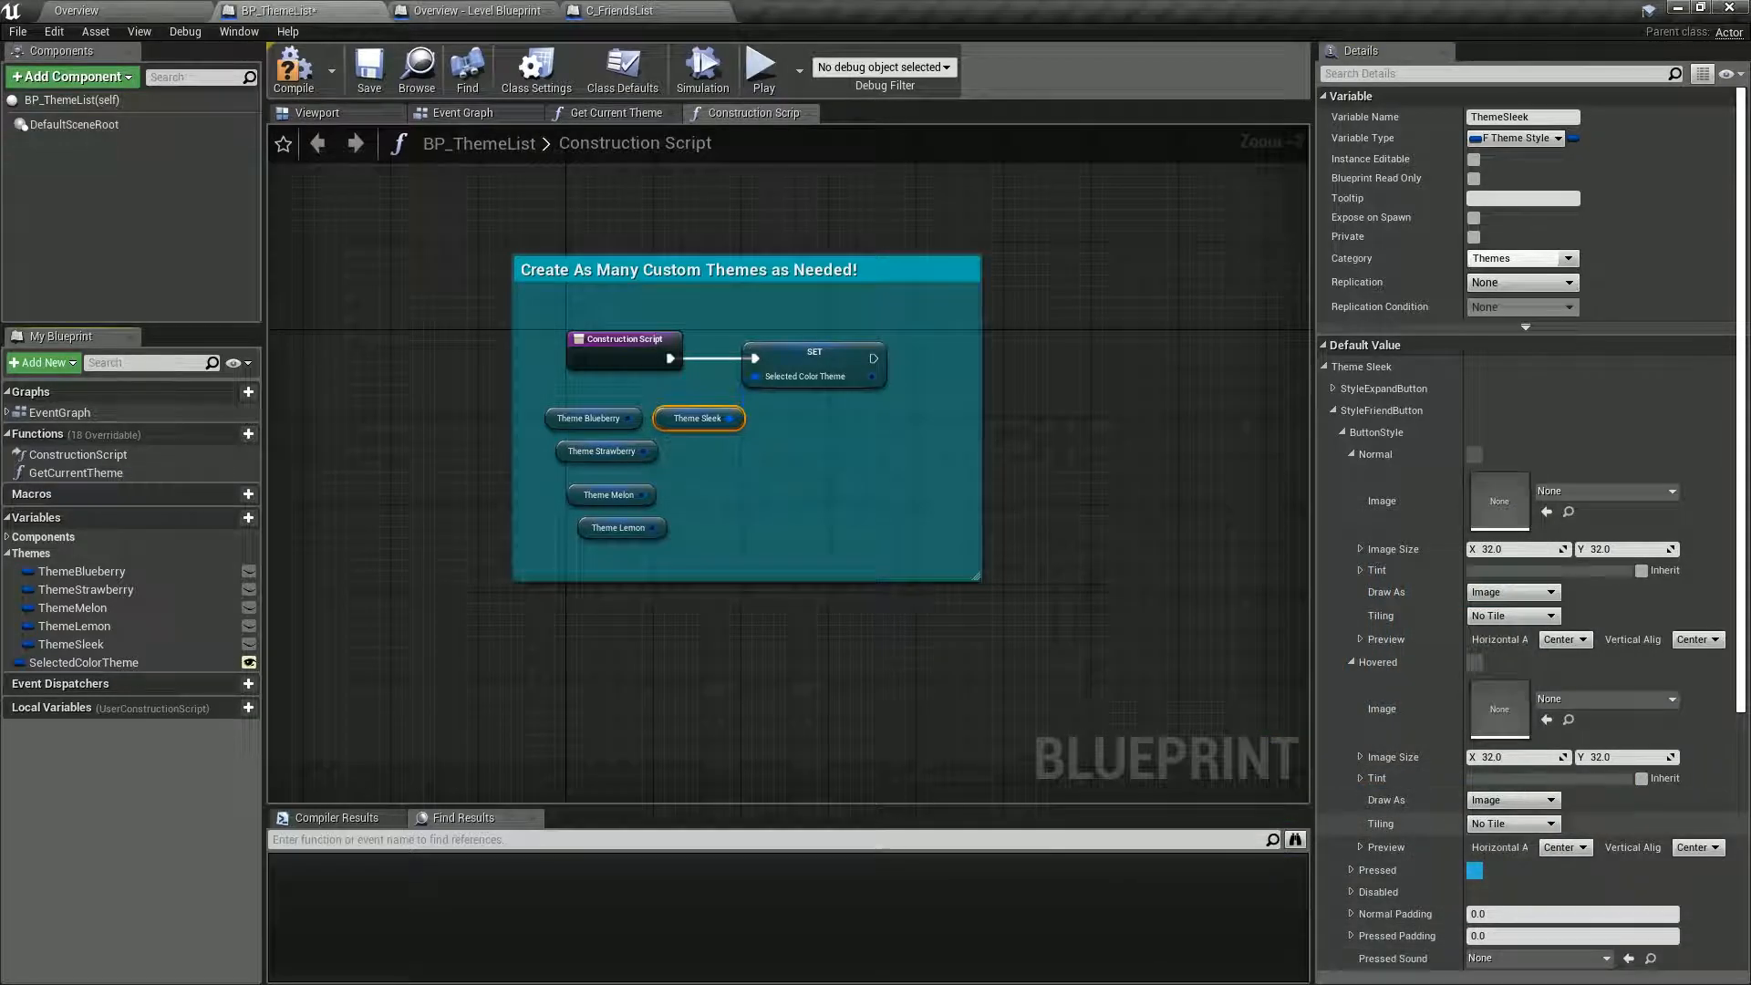
# Set the Pressed tint of the StyleFriendButton's ButtonStyle to hex sRGB 525A5BFF, and compile and save the blueprint.
pyautogui.click(1352, 870)
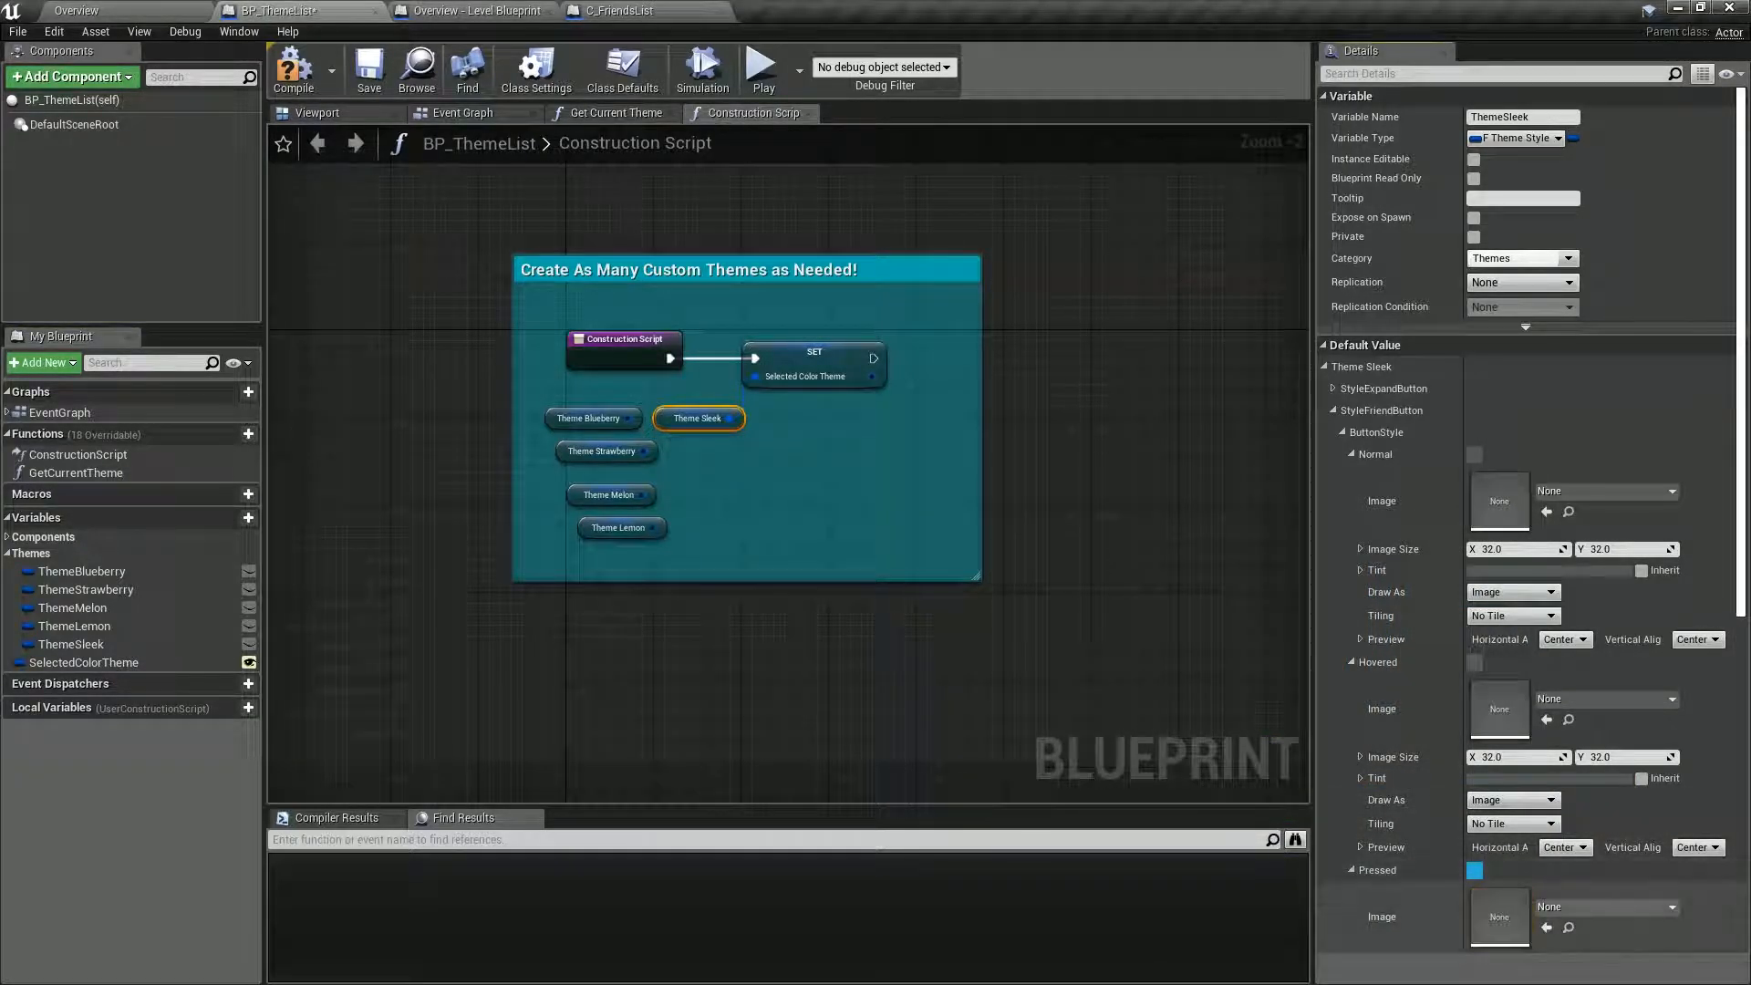
pyautogui.scroll(-3, 1362, 873)
pyautogui.click(1550, 899)
pyautogui.click(1514, 889)
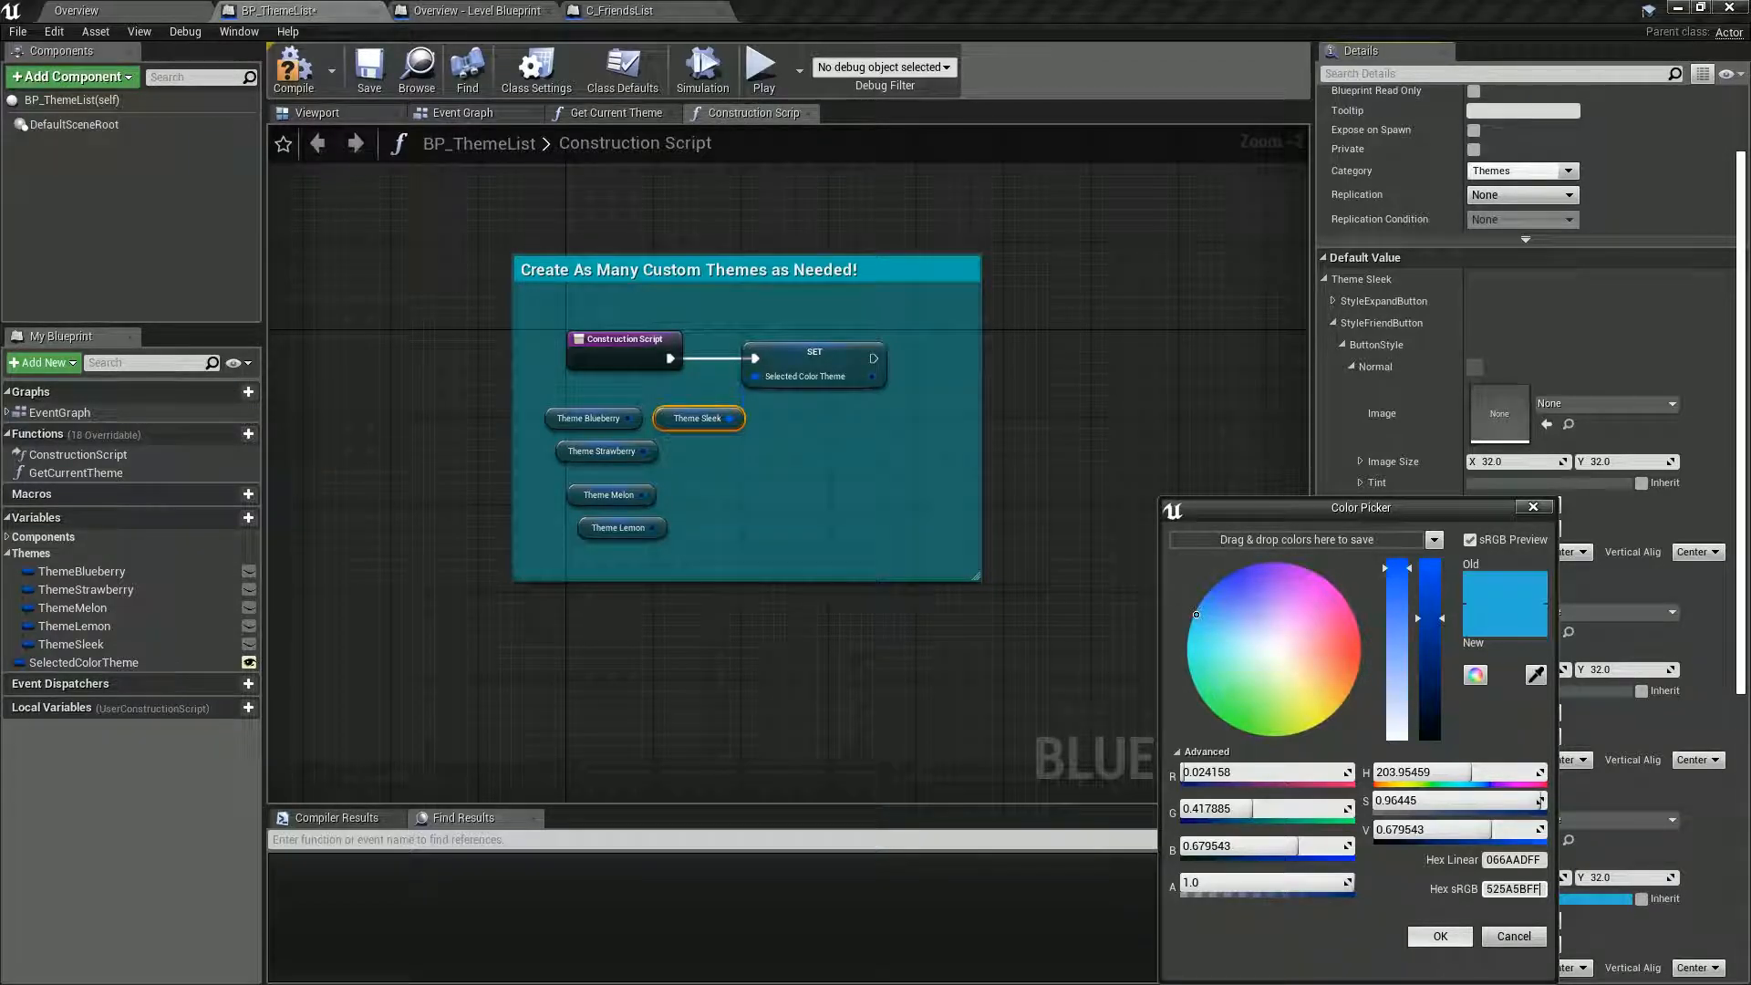
pyautogui.click(1440, 936)
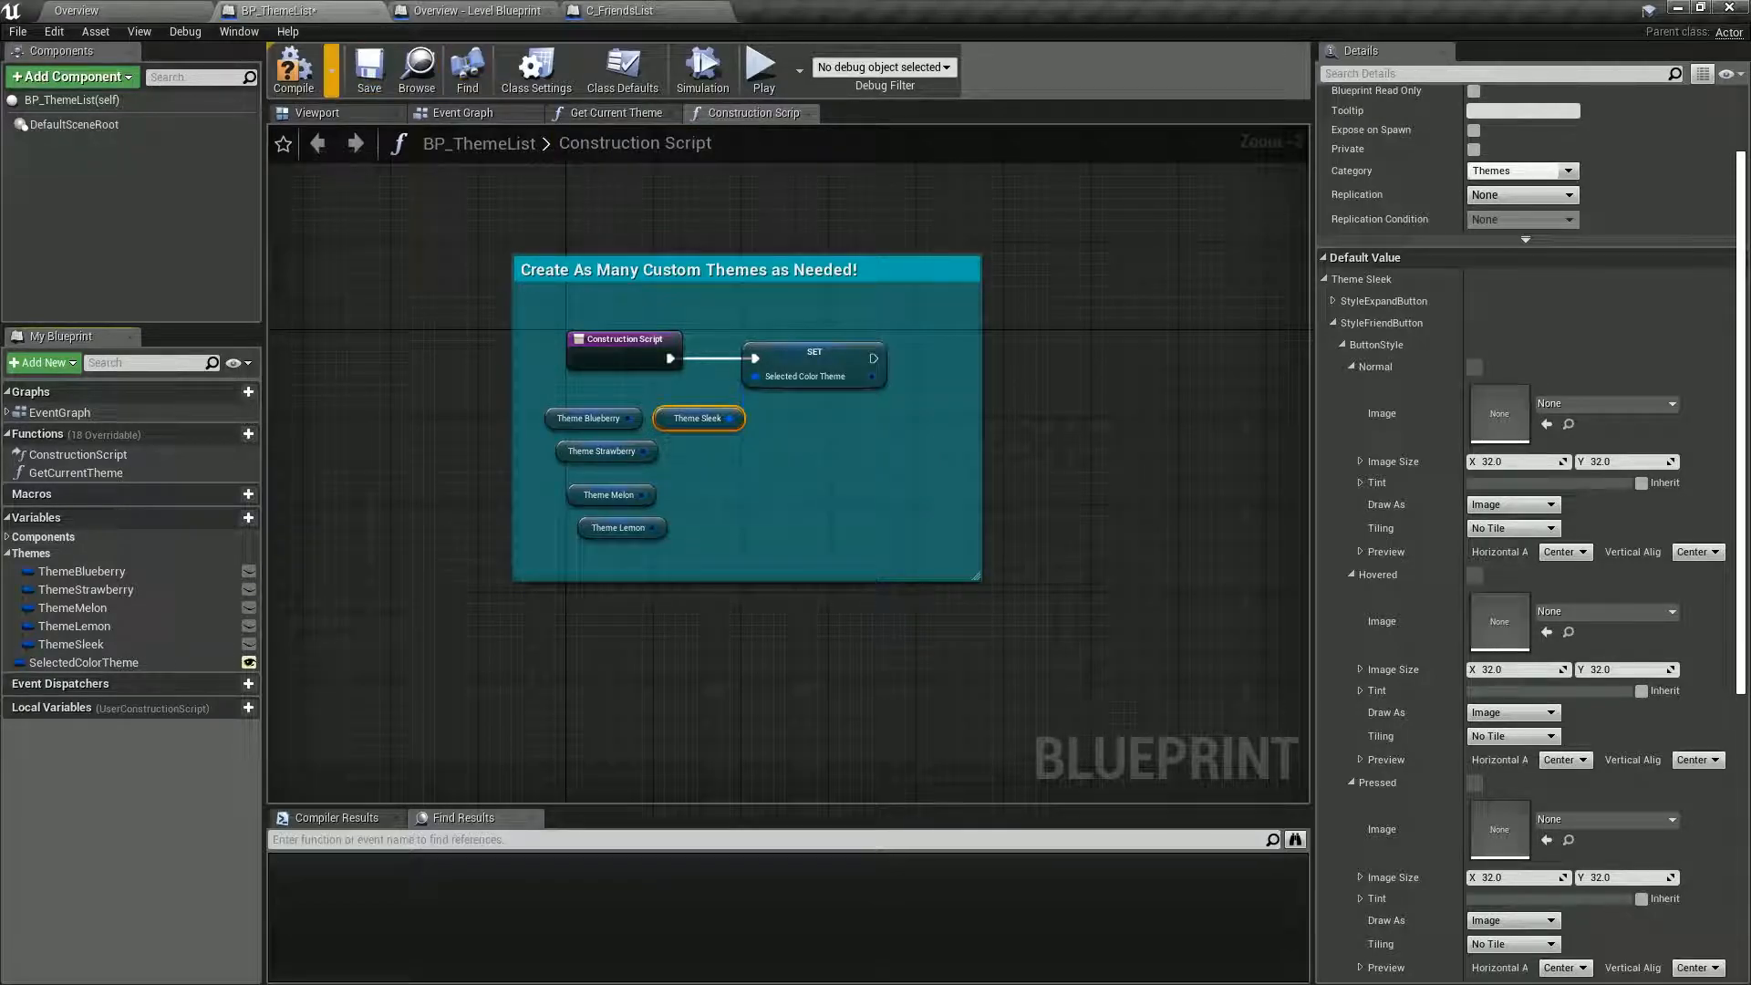
pyautogui.click(294, 71)
pyautogui.click(369, 71)
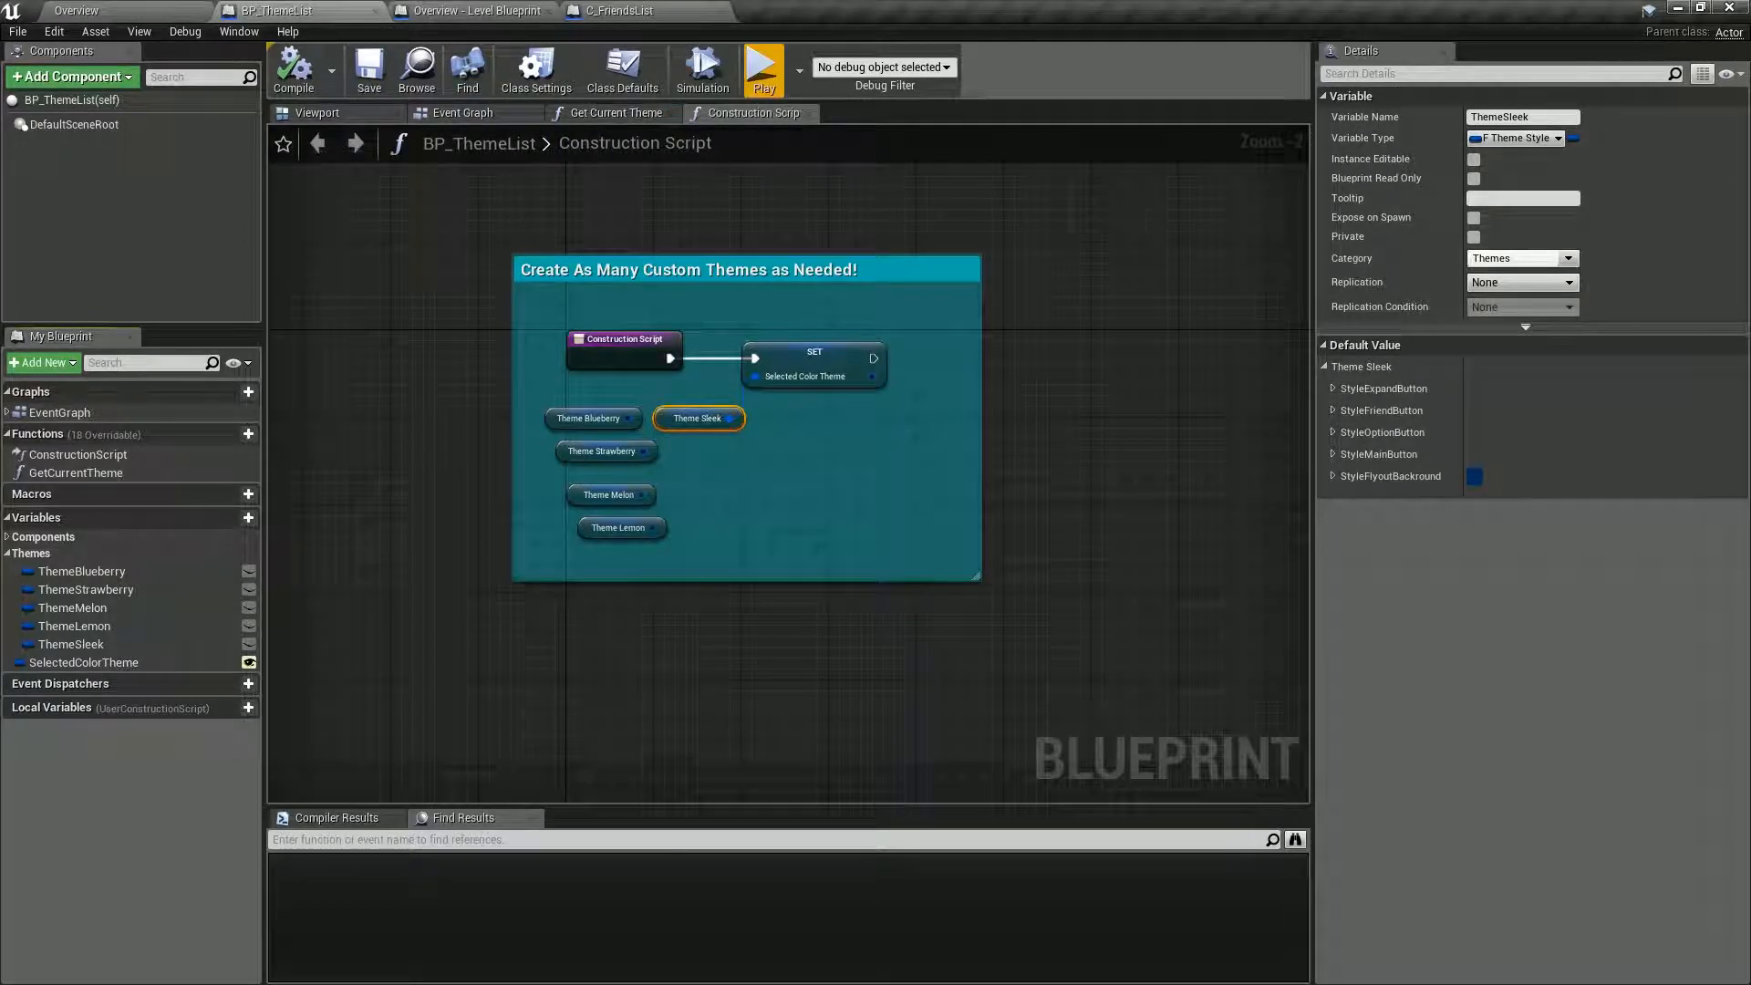
# Play the level, walk forward, view the friends list from two spots, and stop the preview.
pyautogui.click(765, 71)
pyautogui.press('w')
pyautogui.press('Tab')
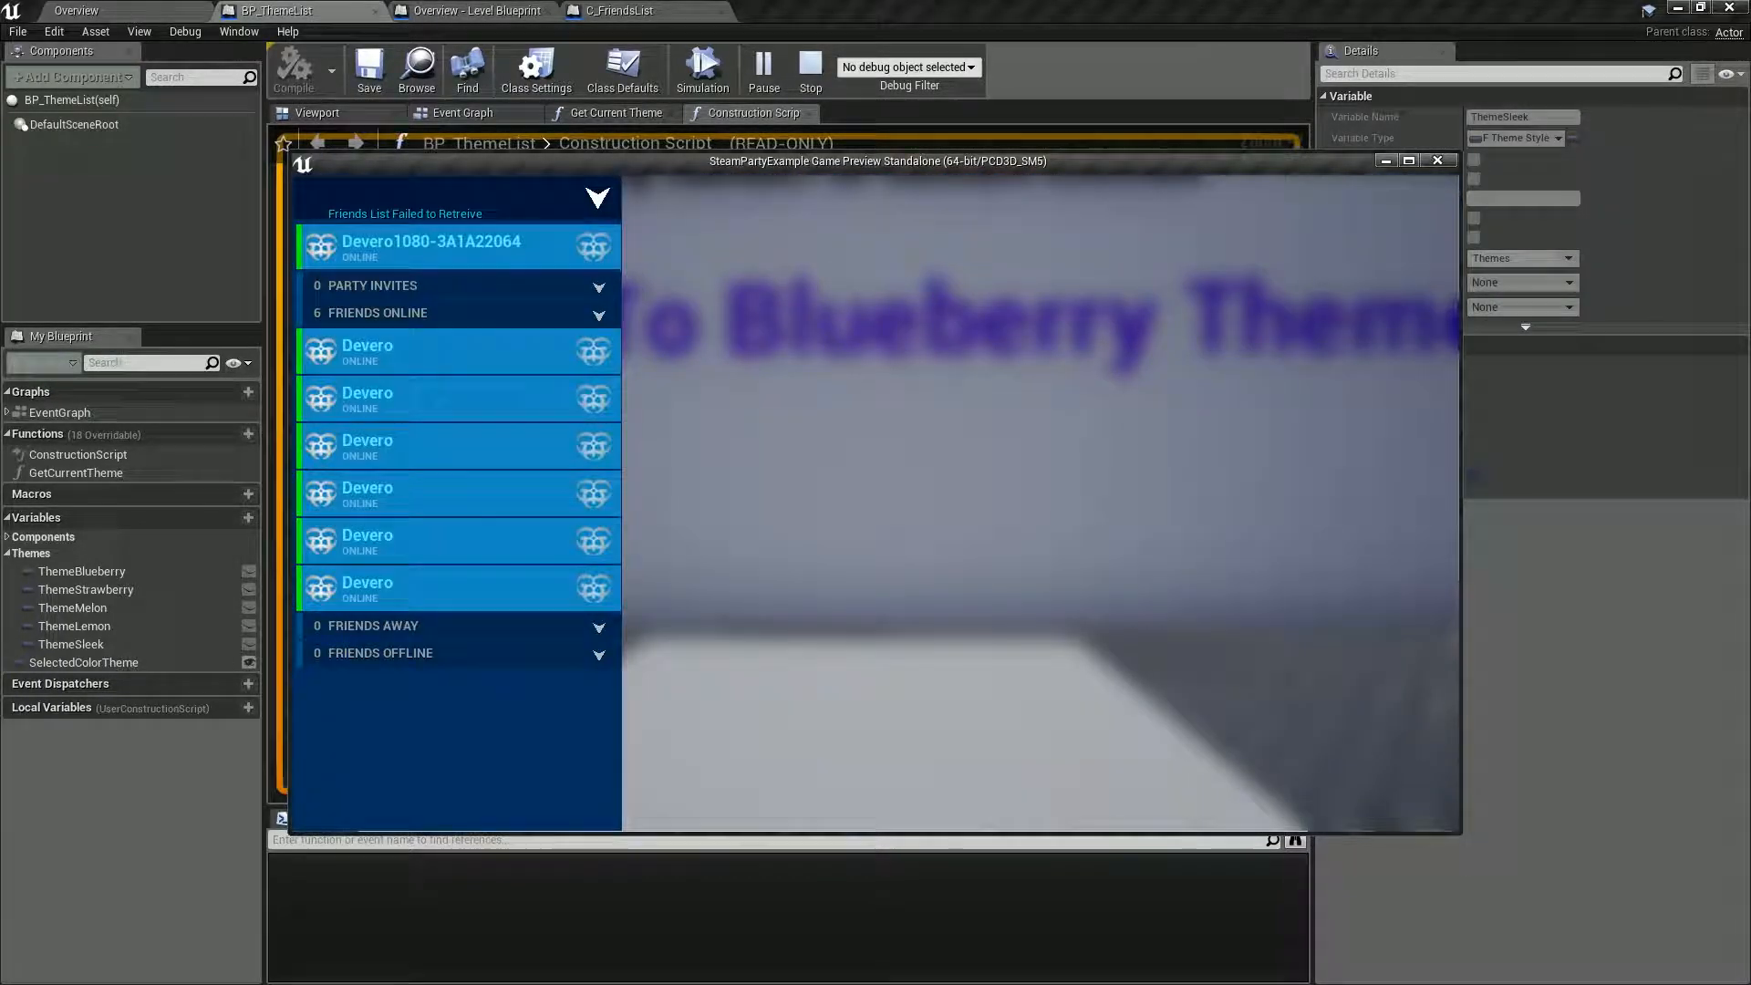
pyautogui.press('Tab')
pyautogui.press('s')
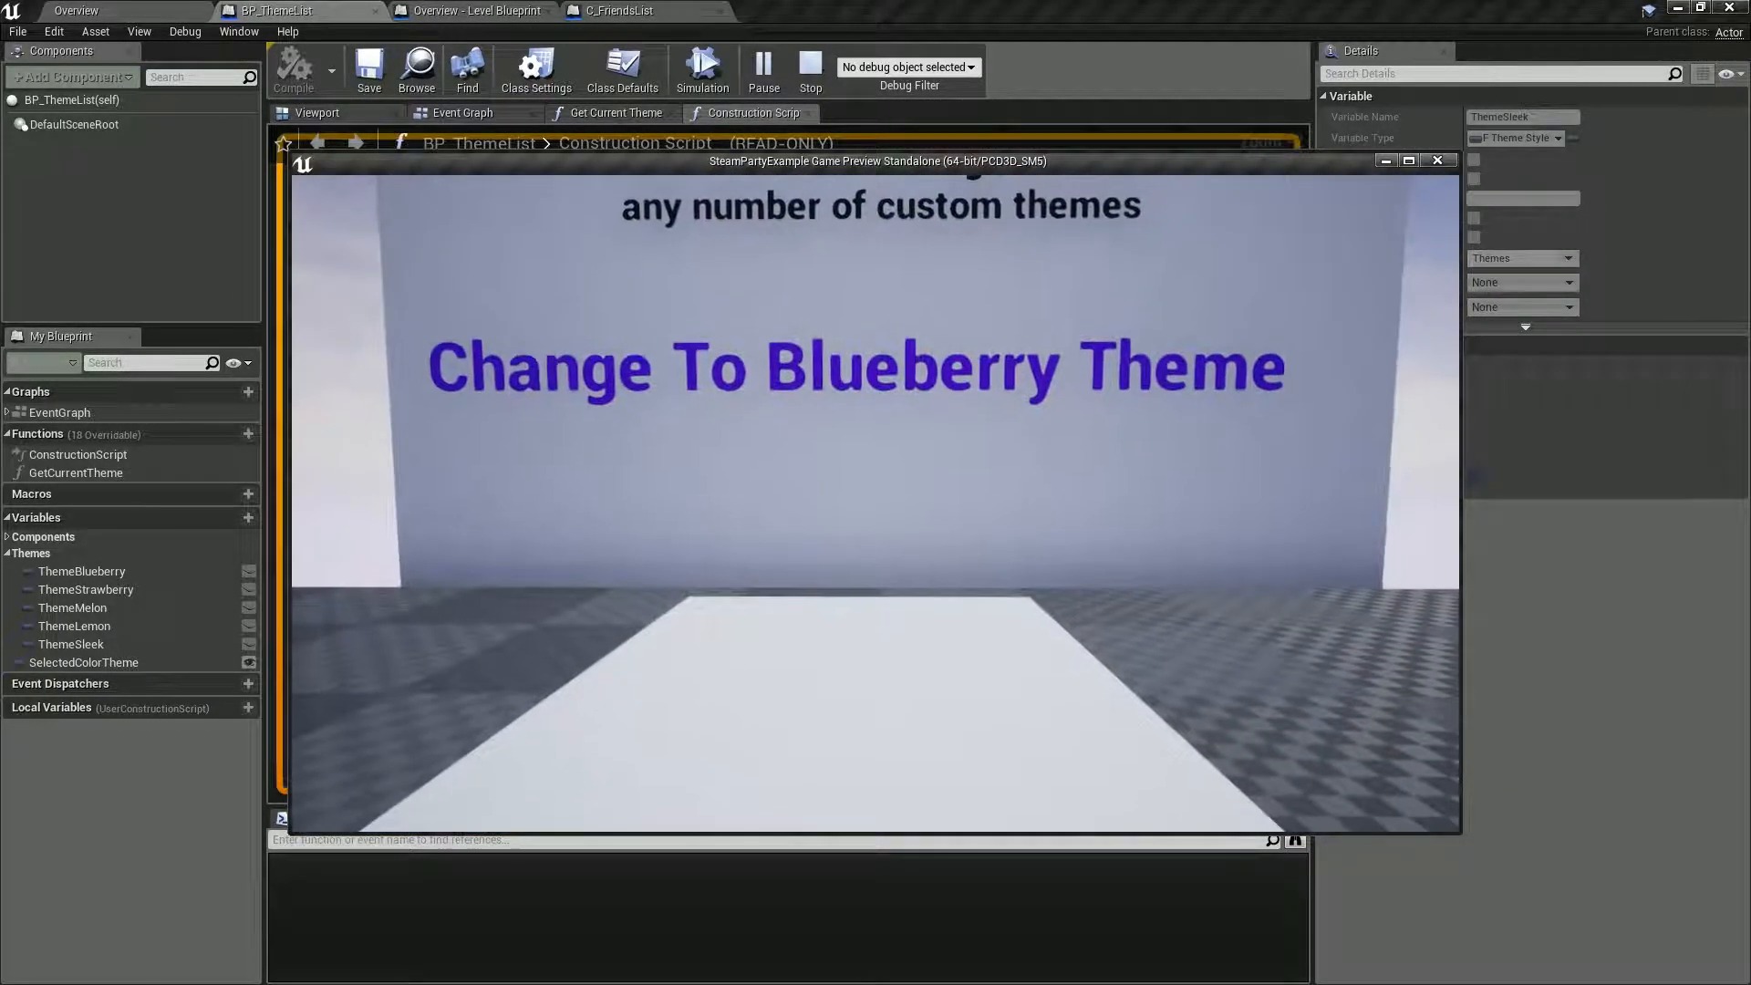
pyautogui.press('Tab')
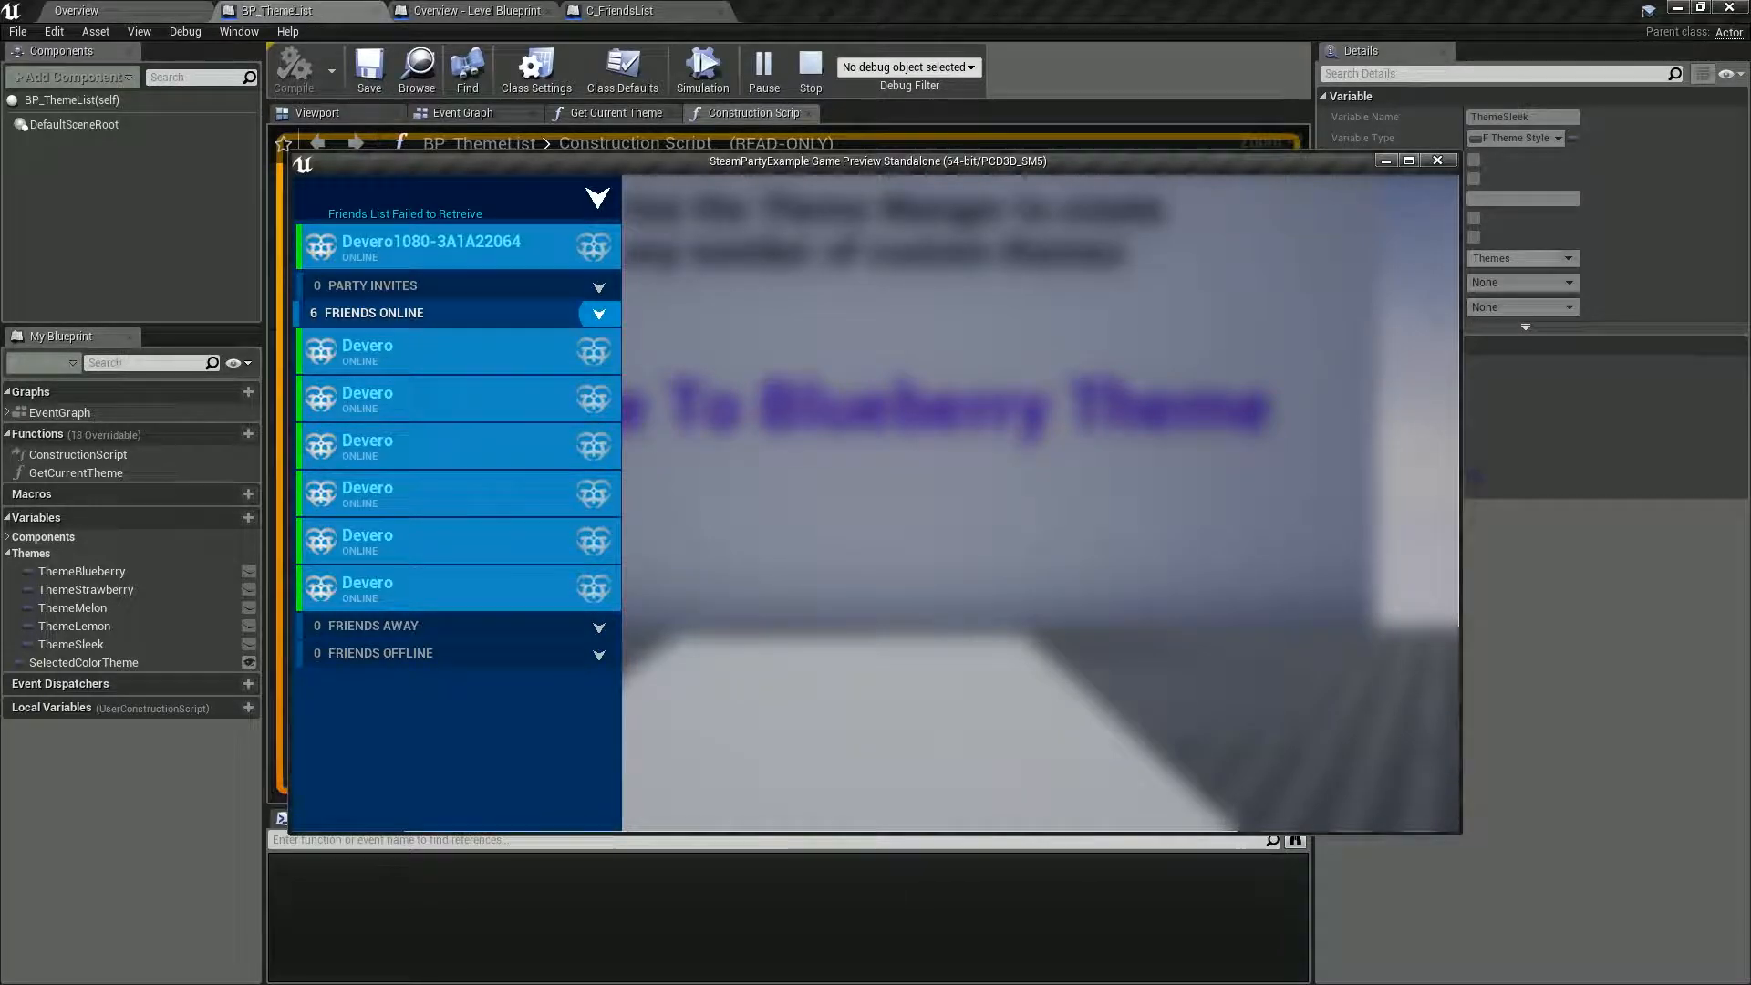
pyautogui.press('Tab')
pyautogui.press('Escape')
# Replay the level without moving and check the friend button colors in the friends list, selecting the first online friend.
pyautogui.click(763, 66)
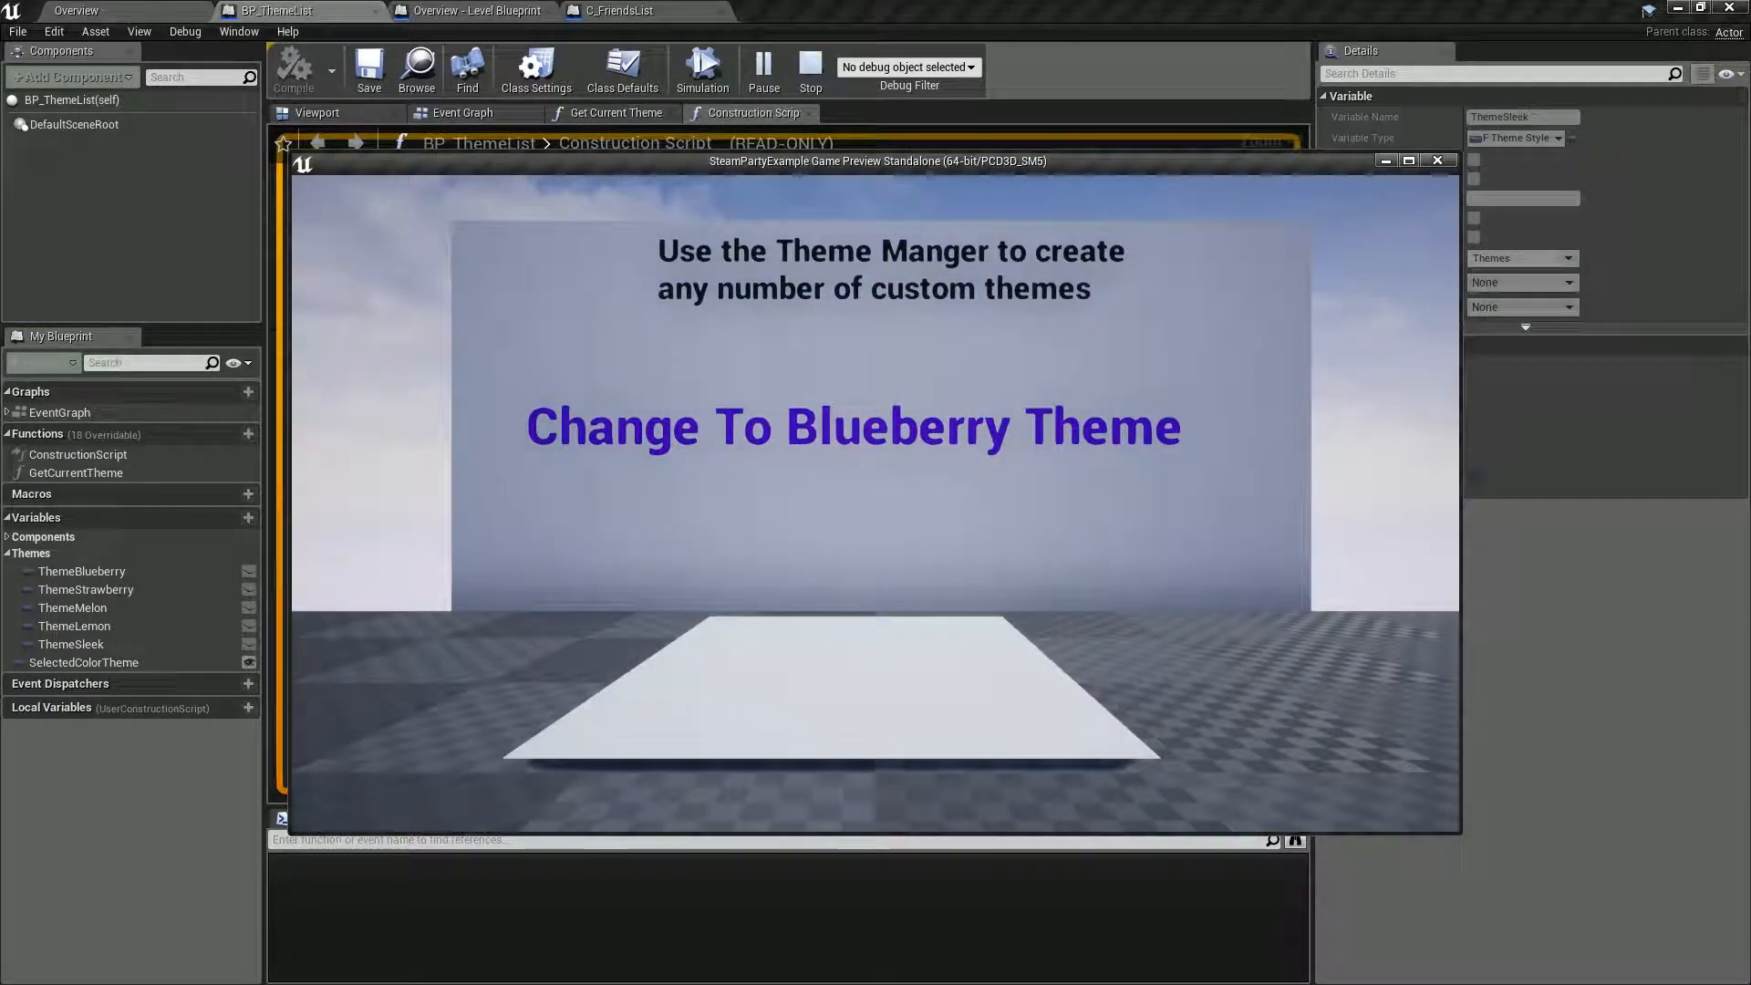
pyautogui.press('Tab')
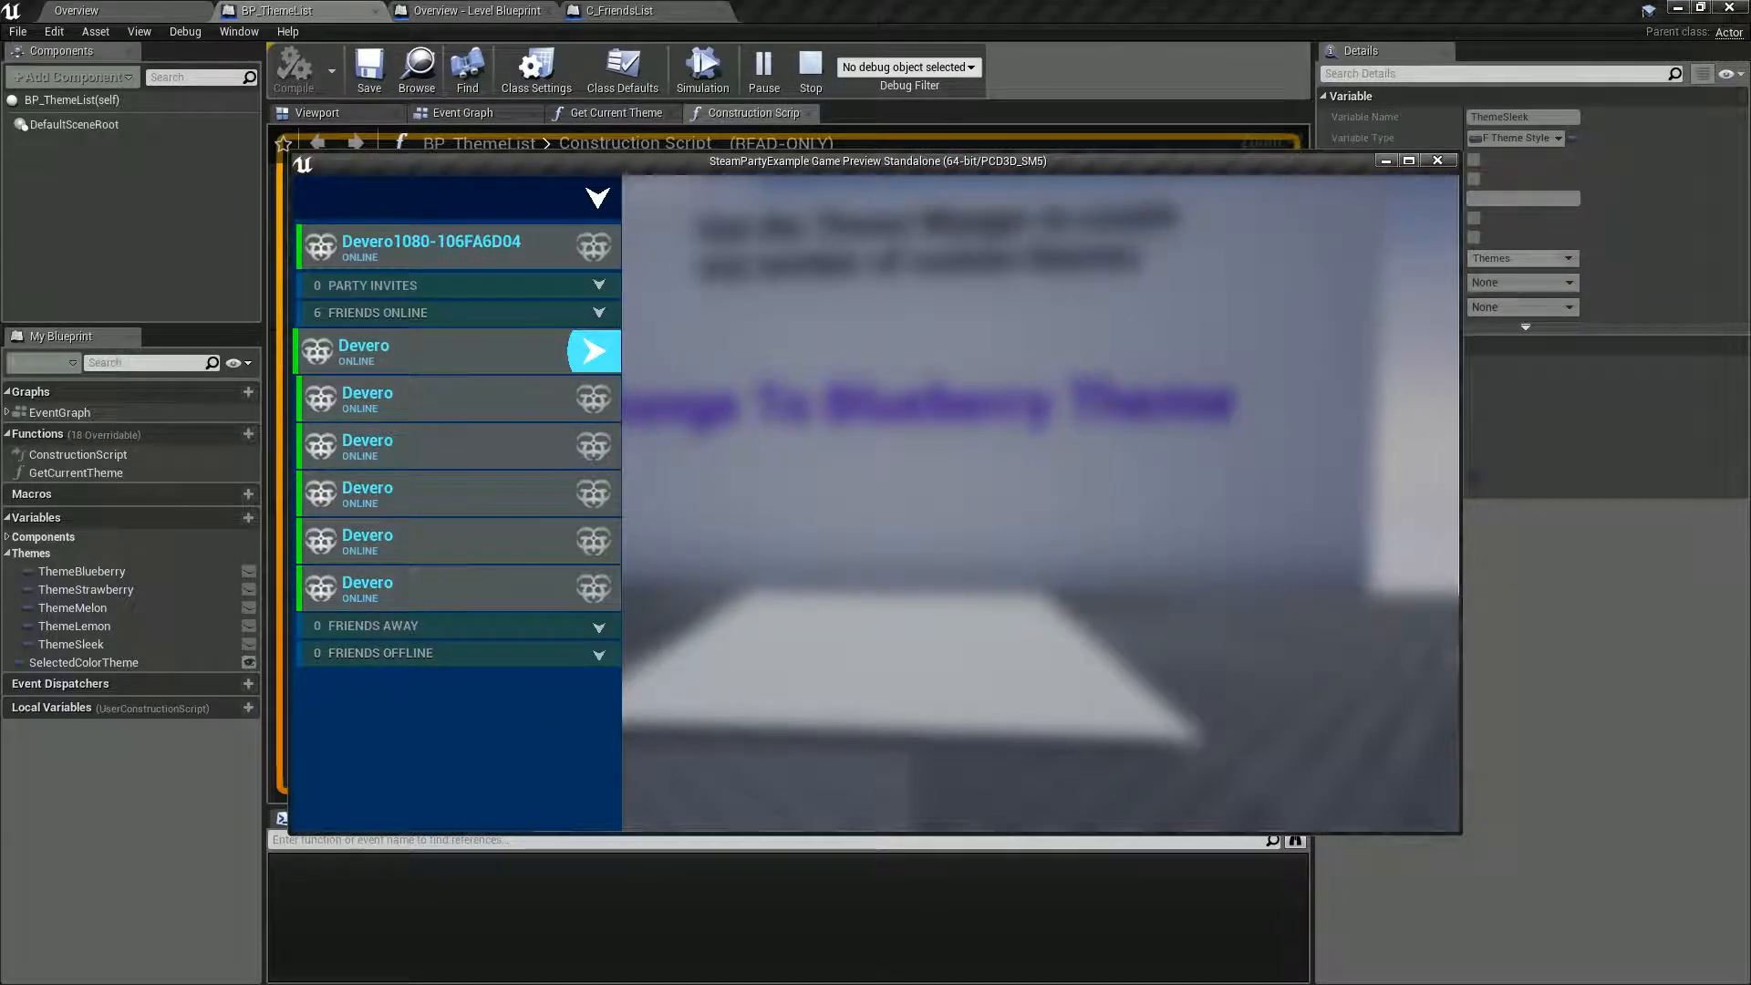
pyautogui.click(457, 351)
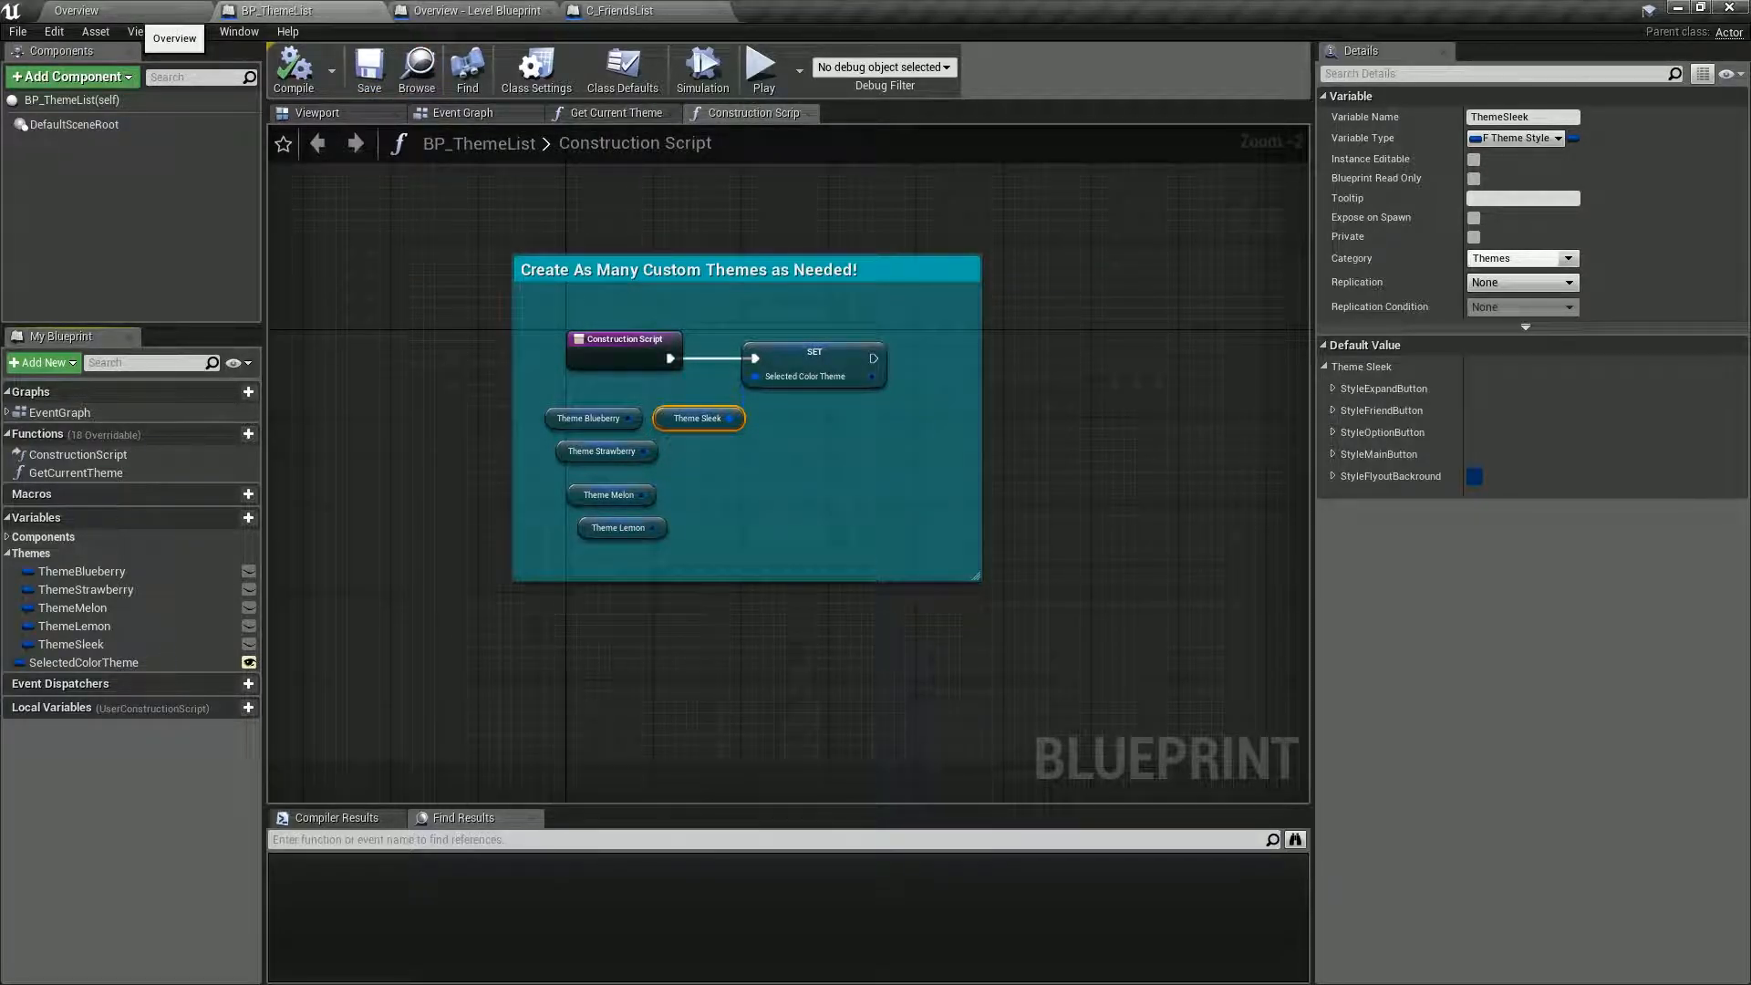
# Open the W_FriendsUI widget from the UMG folder and arrange it as an enlarged floating window over BP_ThemeList.
pyautogui.click(155, 11)
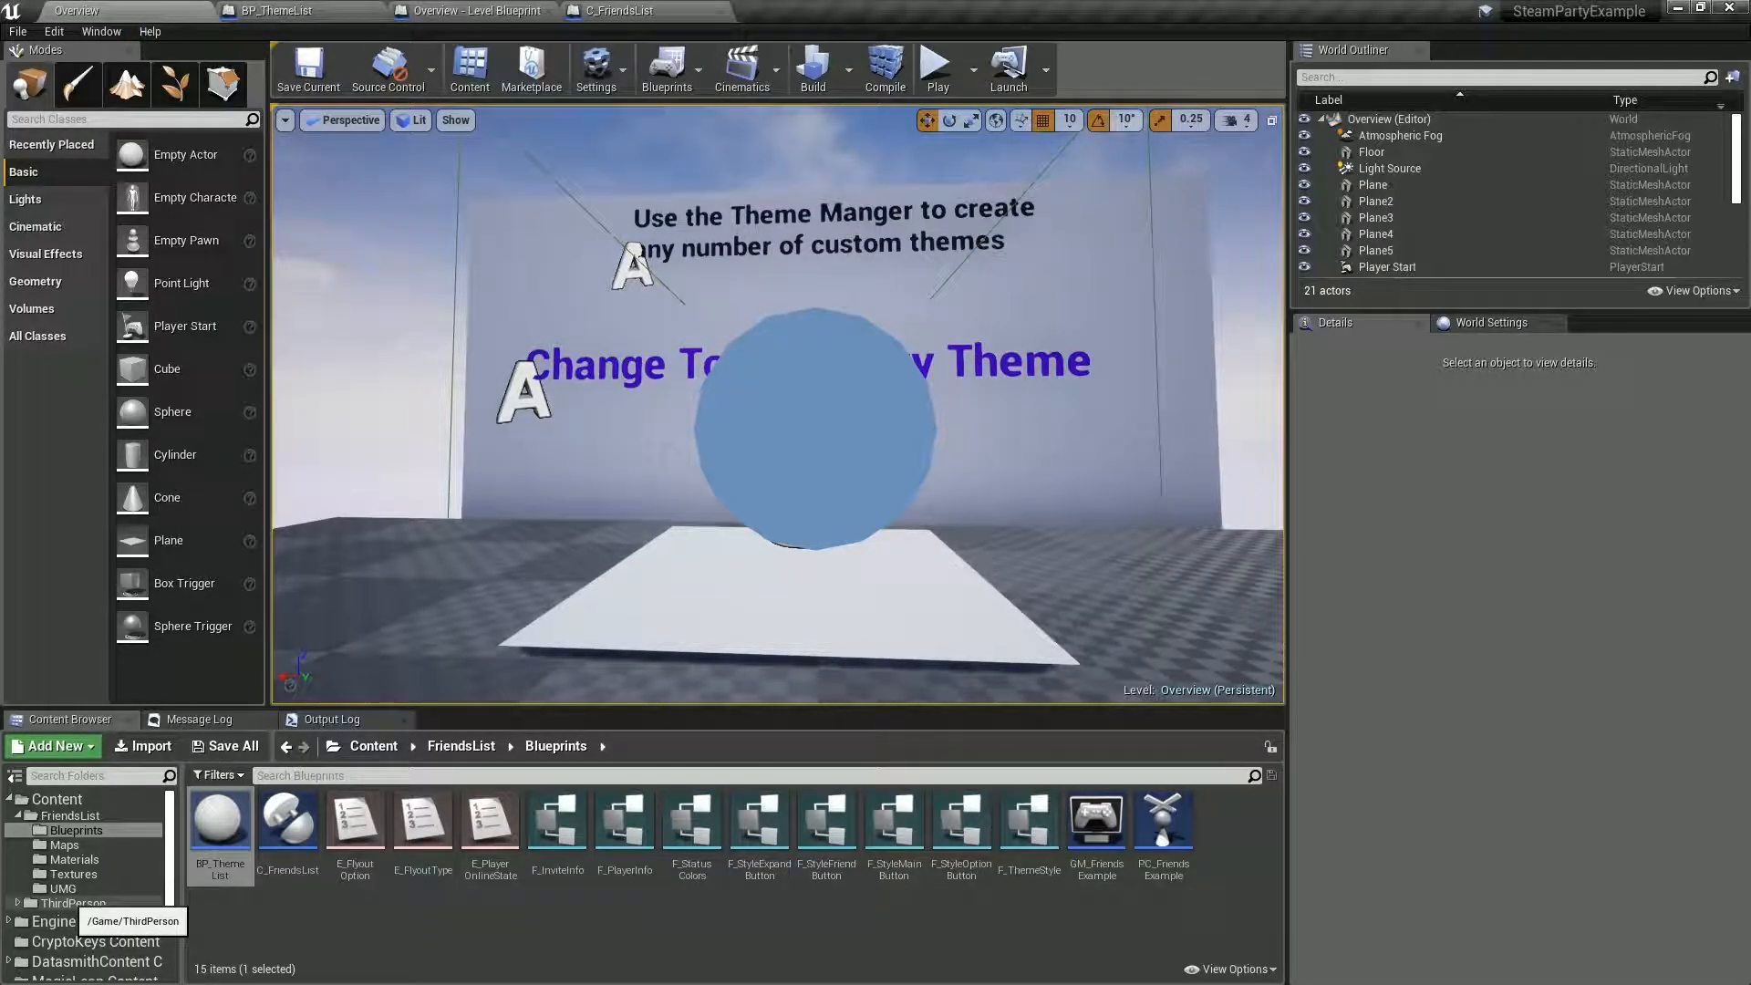
pyautogui.click(62, 889)
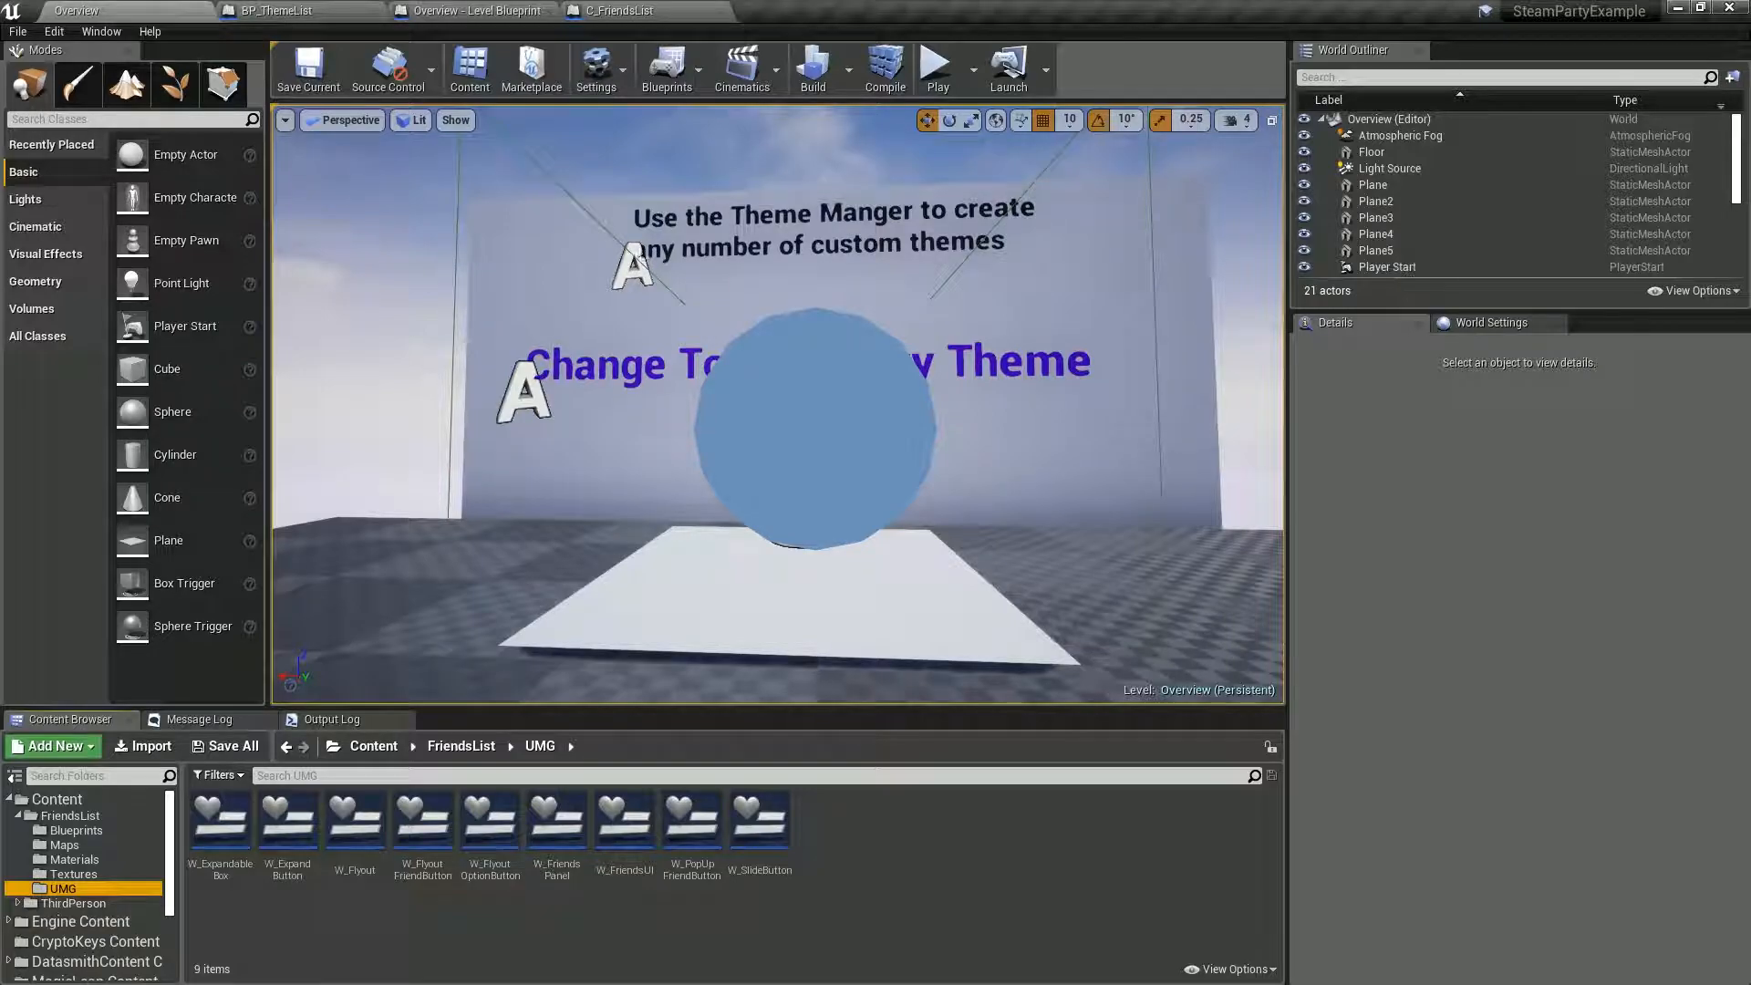
pyautogui.doubleClick(624, 820)
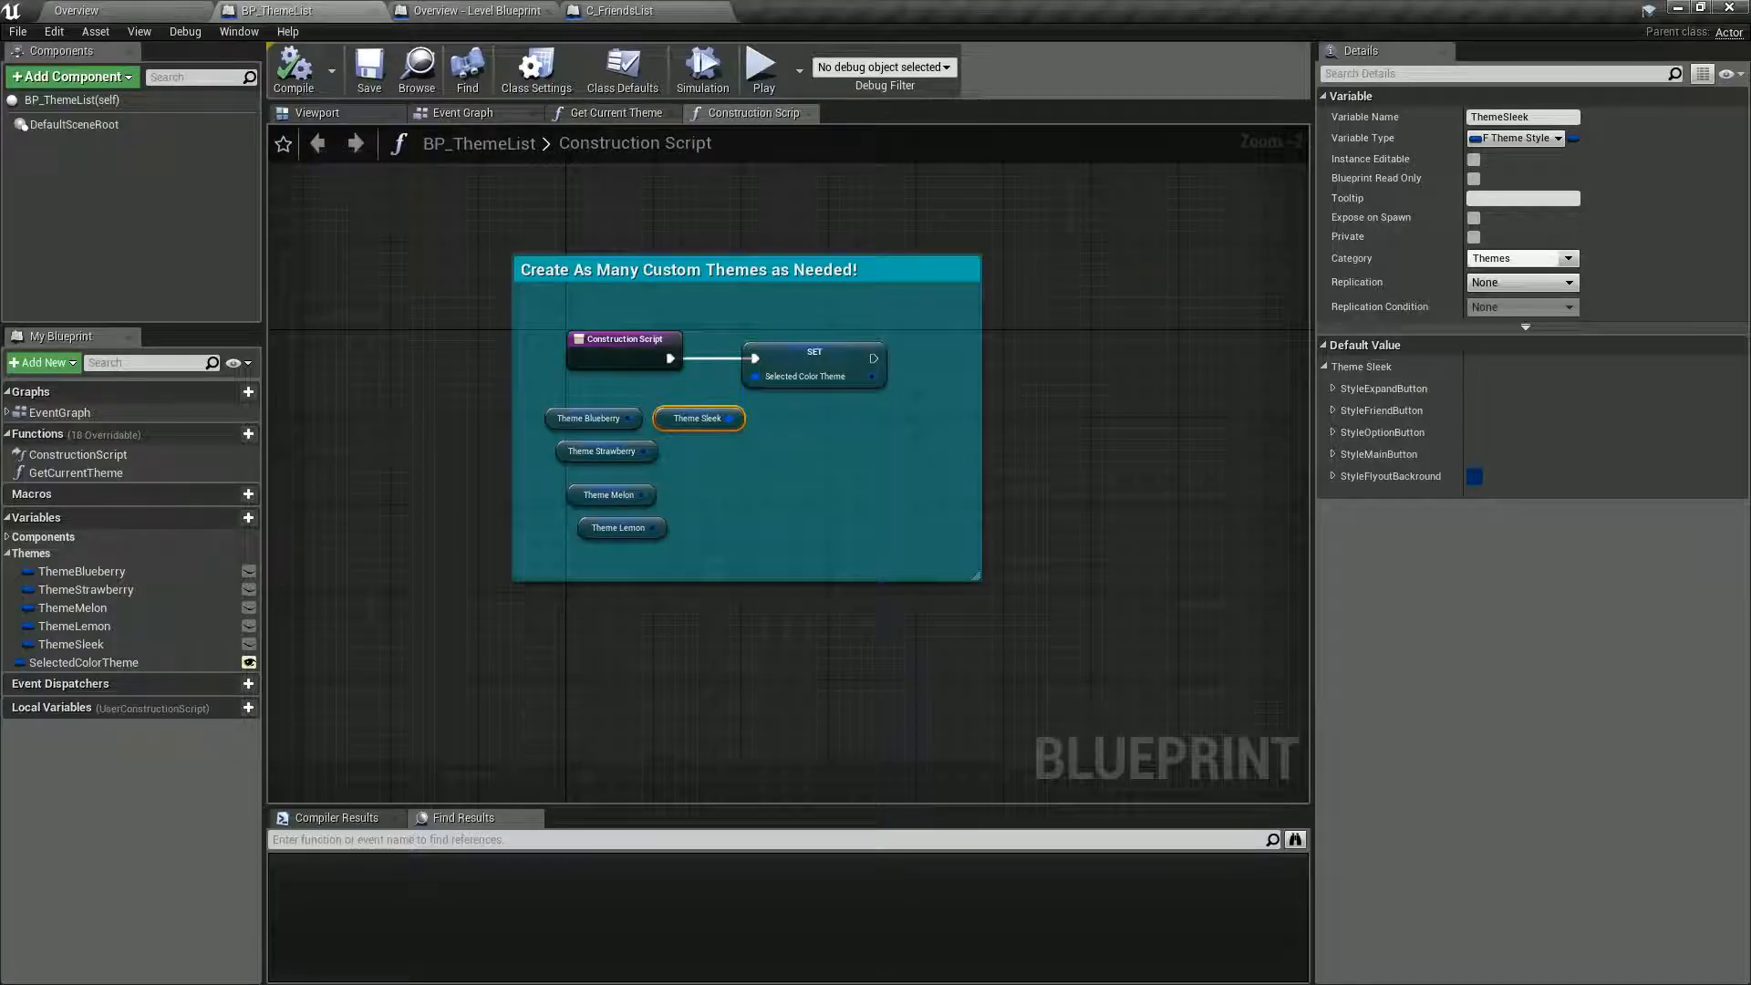
pyautogui.moveTo(1750, 43); pyautogui.dragTo(402, 40)
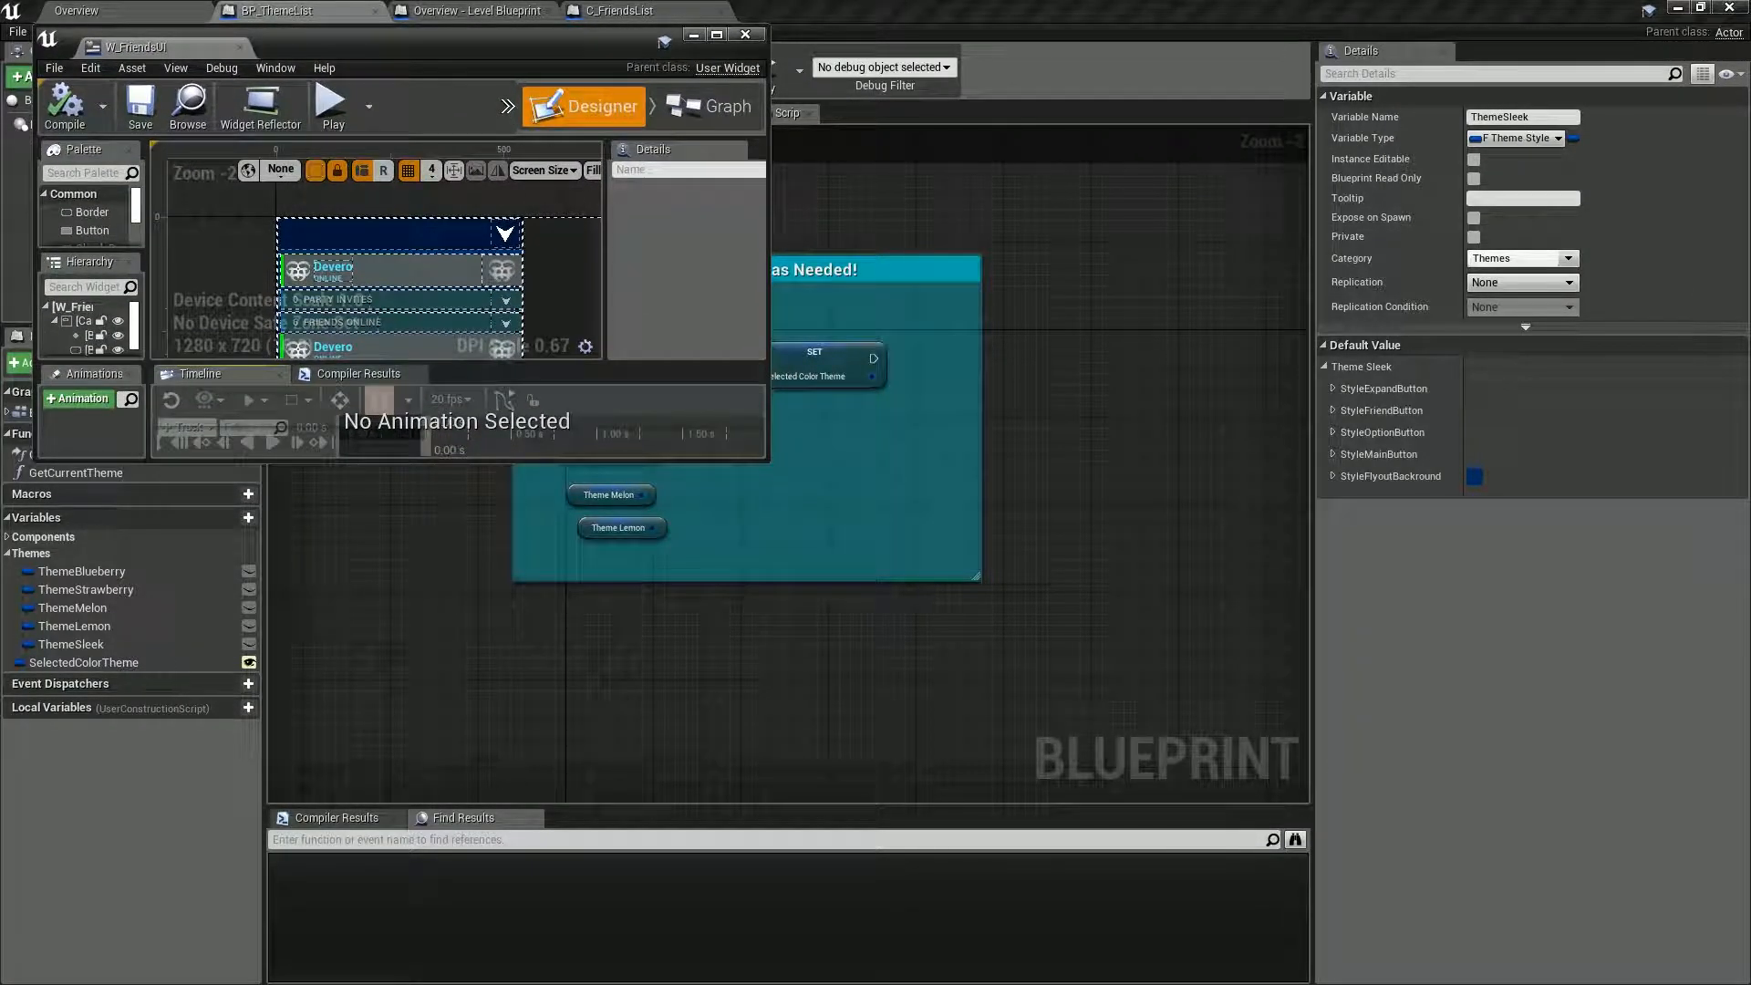
pyautogui.moveTo(768, 458); pyautogui.dragTo(1157, 949)
# Set the NameFont color of ThemeSleek's StyleFriendButton to pale orange, hex sRGB FFE5C4FF, and shift the floating W_FriendsUI preview.
pyautogui.click(1334, 410)
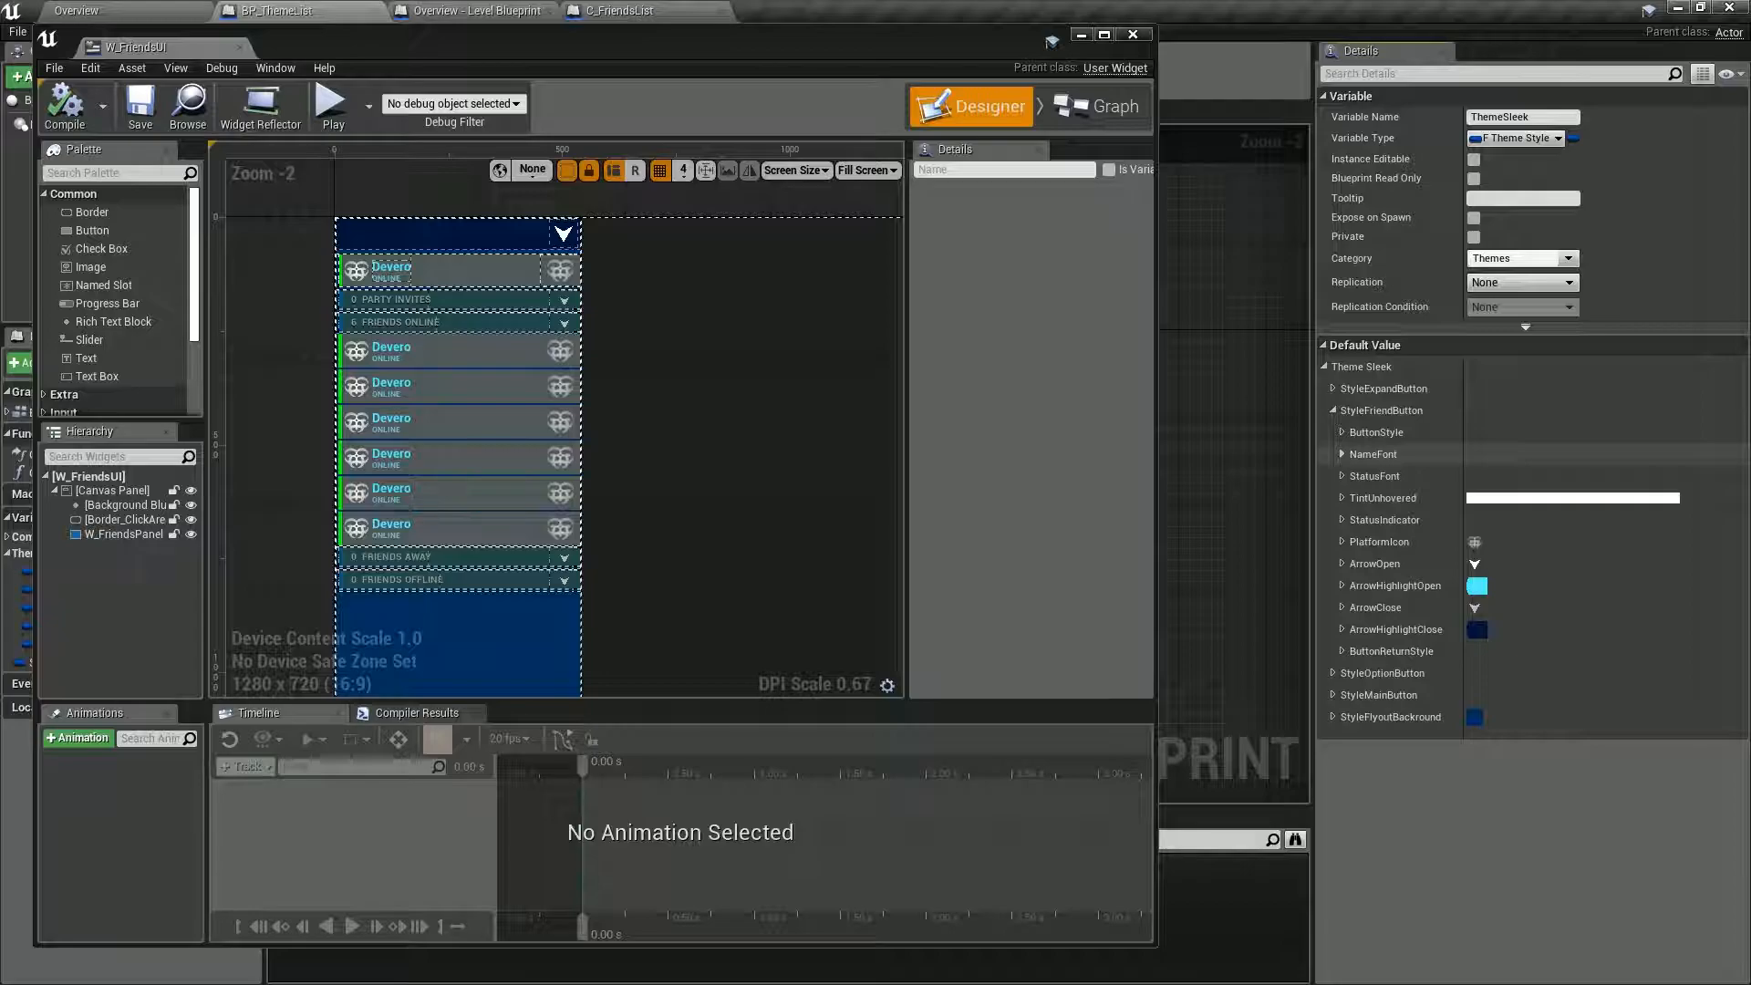
pyautogui.click(1341, 454)
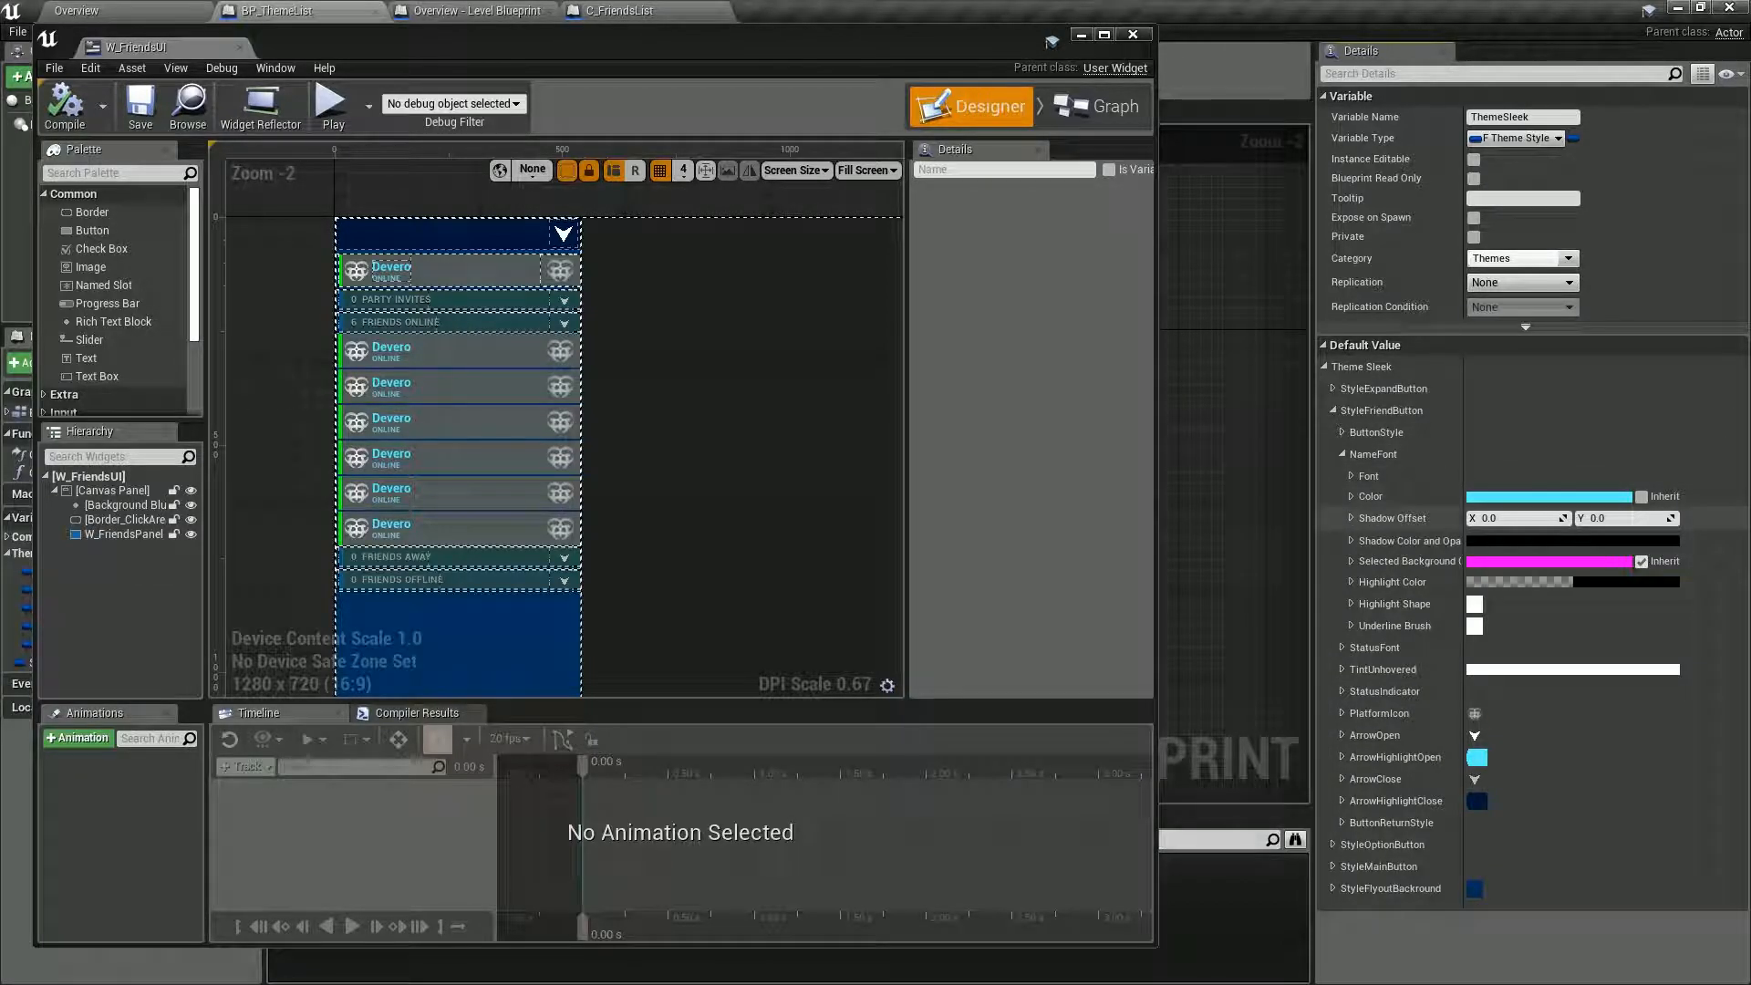
pyautogui.click(1550, 496)
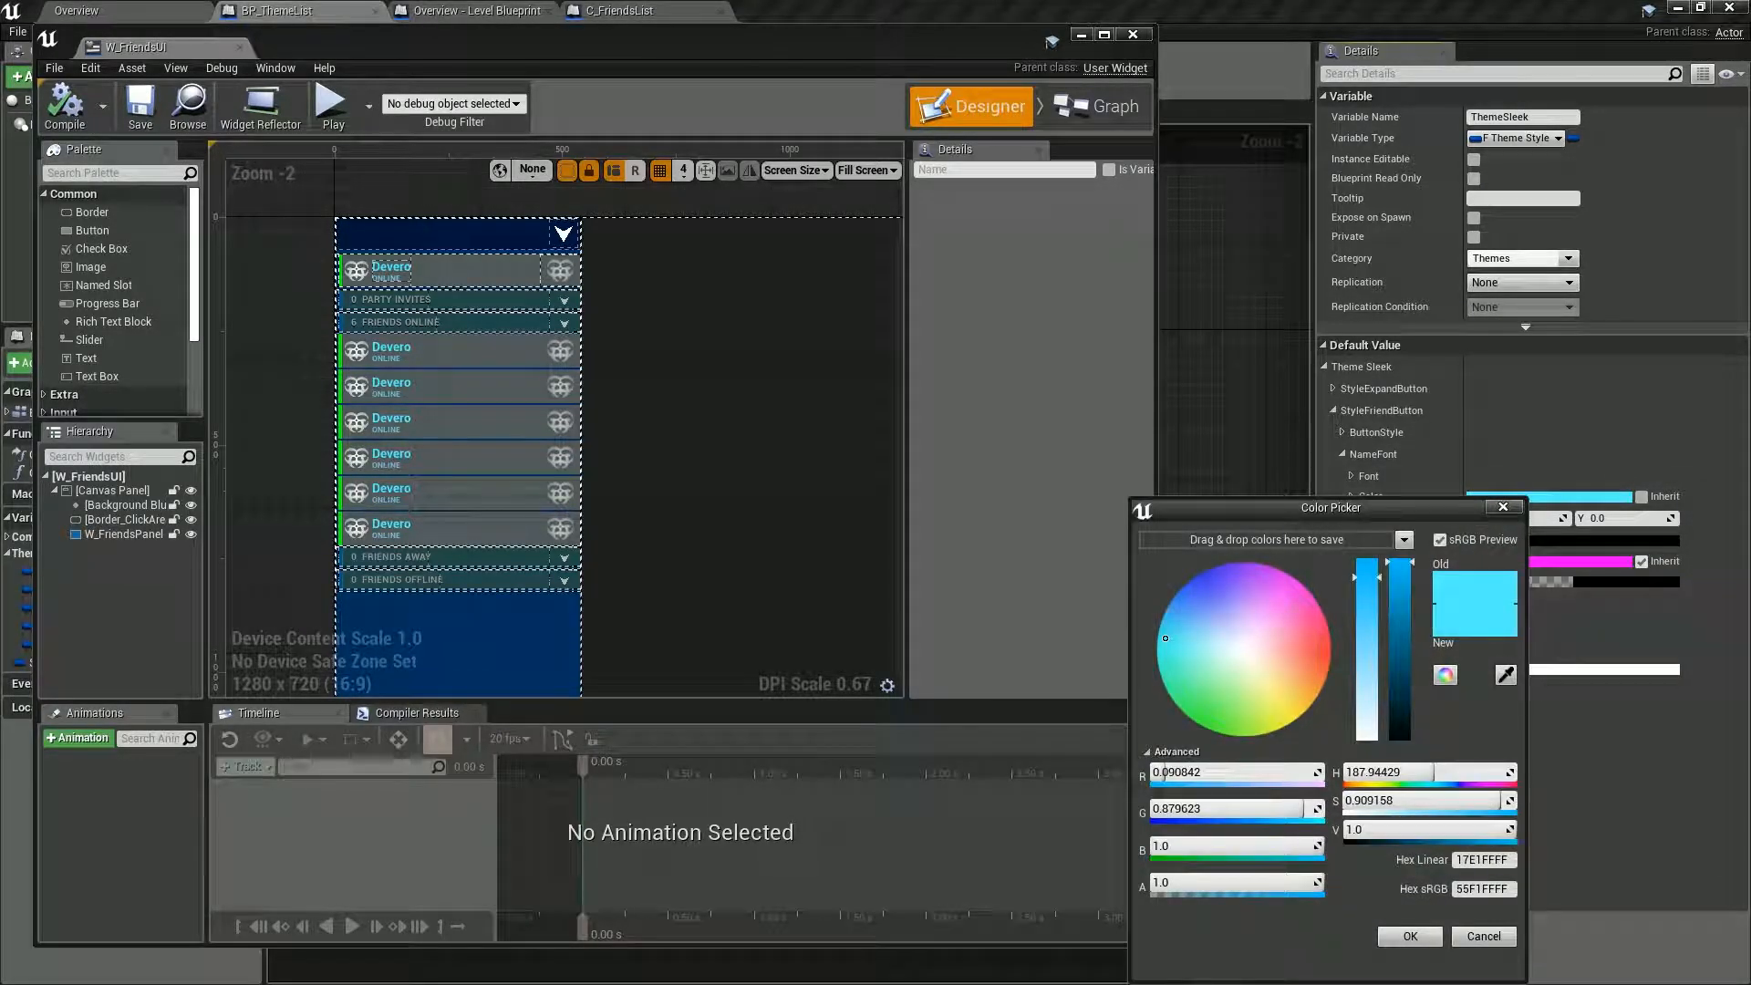
pyautogui.moveTo(1231, 658); pyautogui.dragTo(1277, 670)
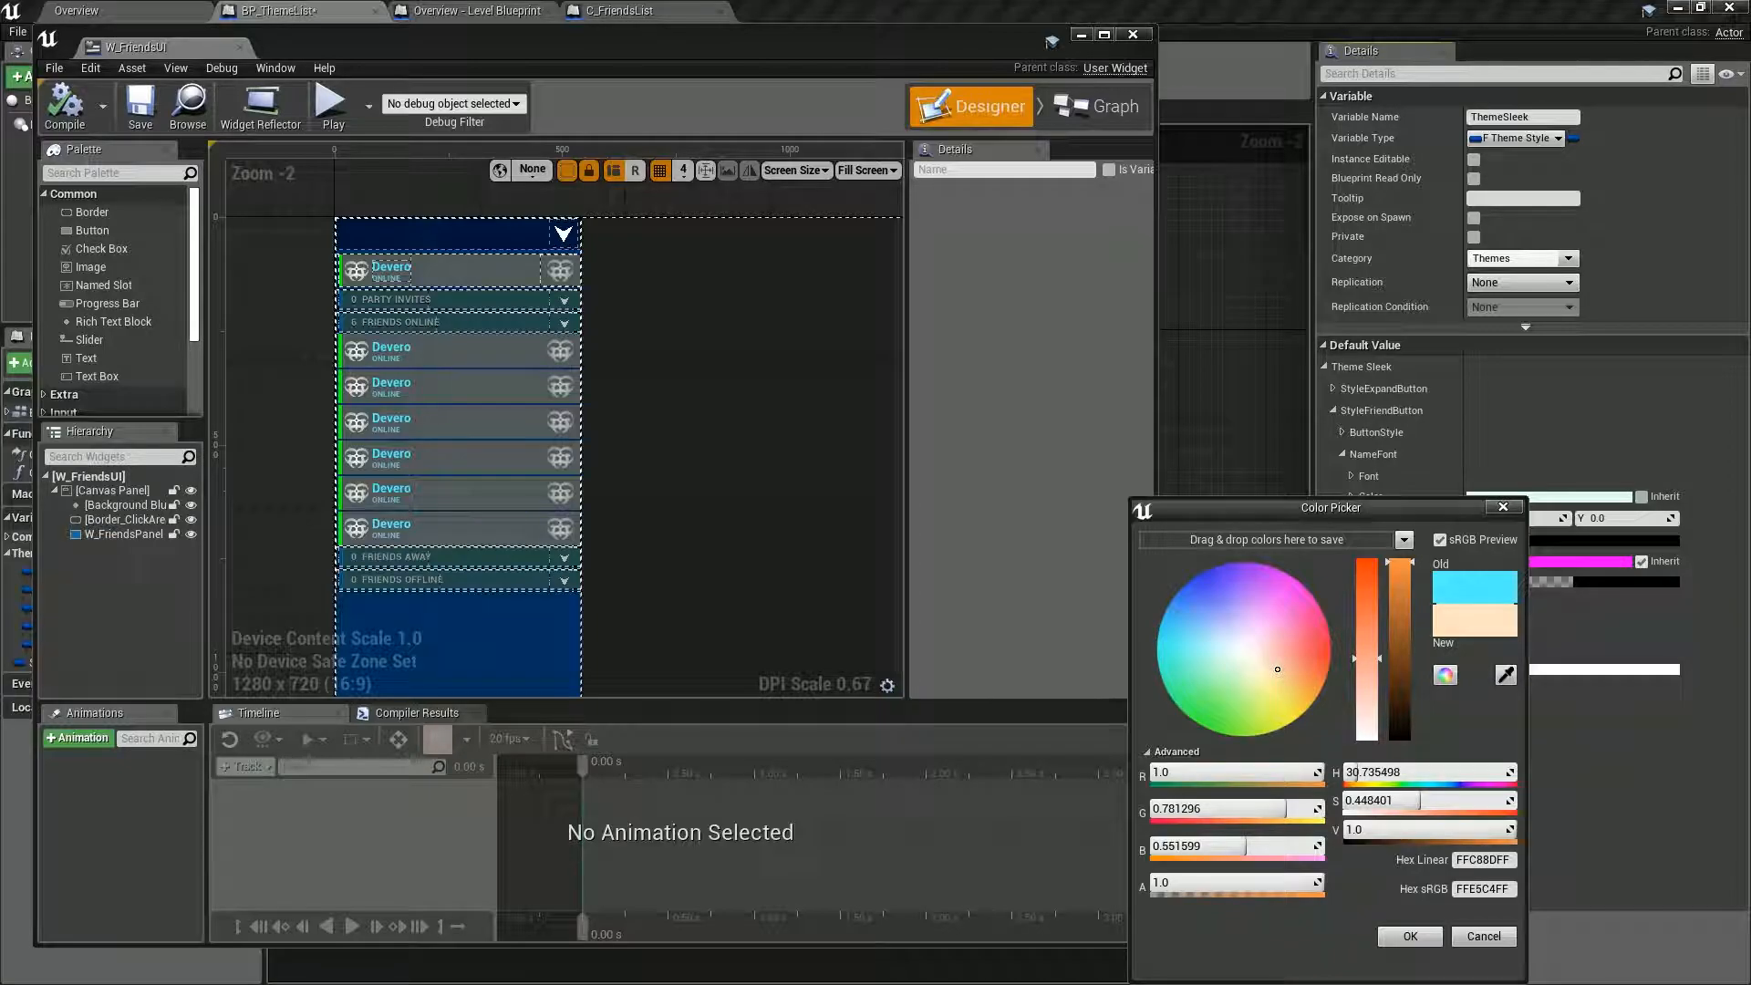
pyautogui.click(1409, 937)
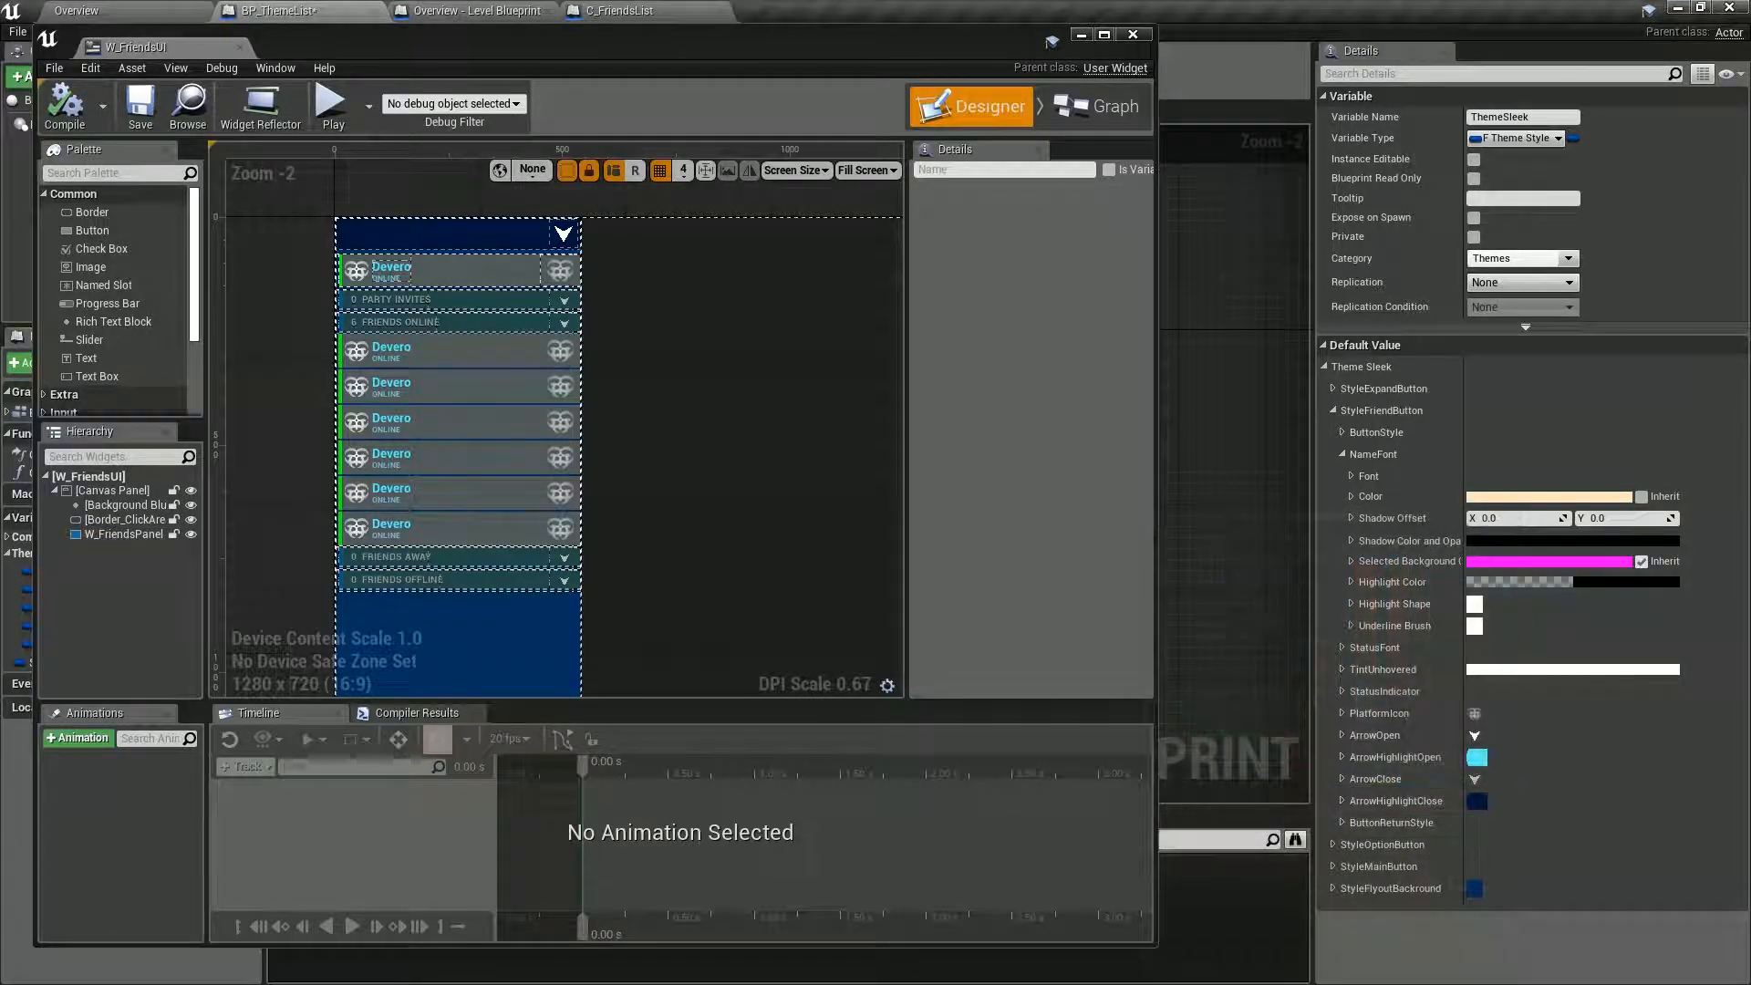
pyautogui.moveTo(593, 39); pyautogui.dragTo(676, 43)
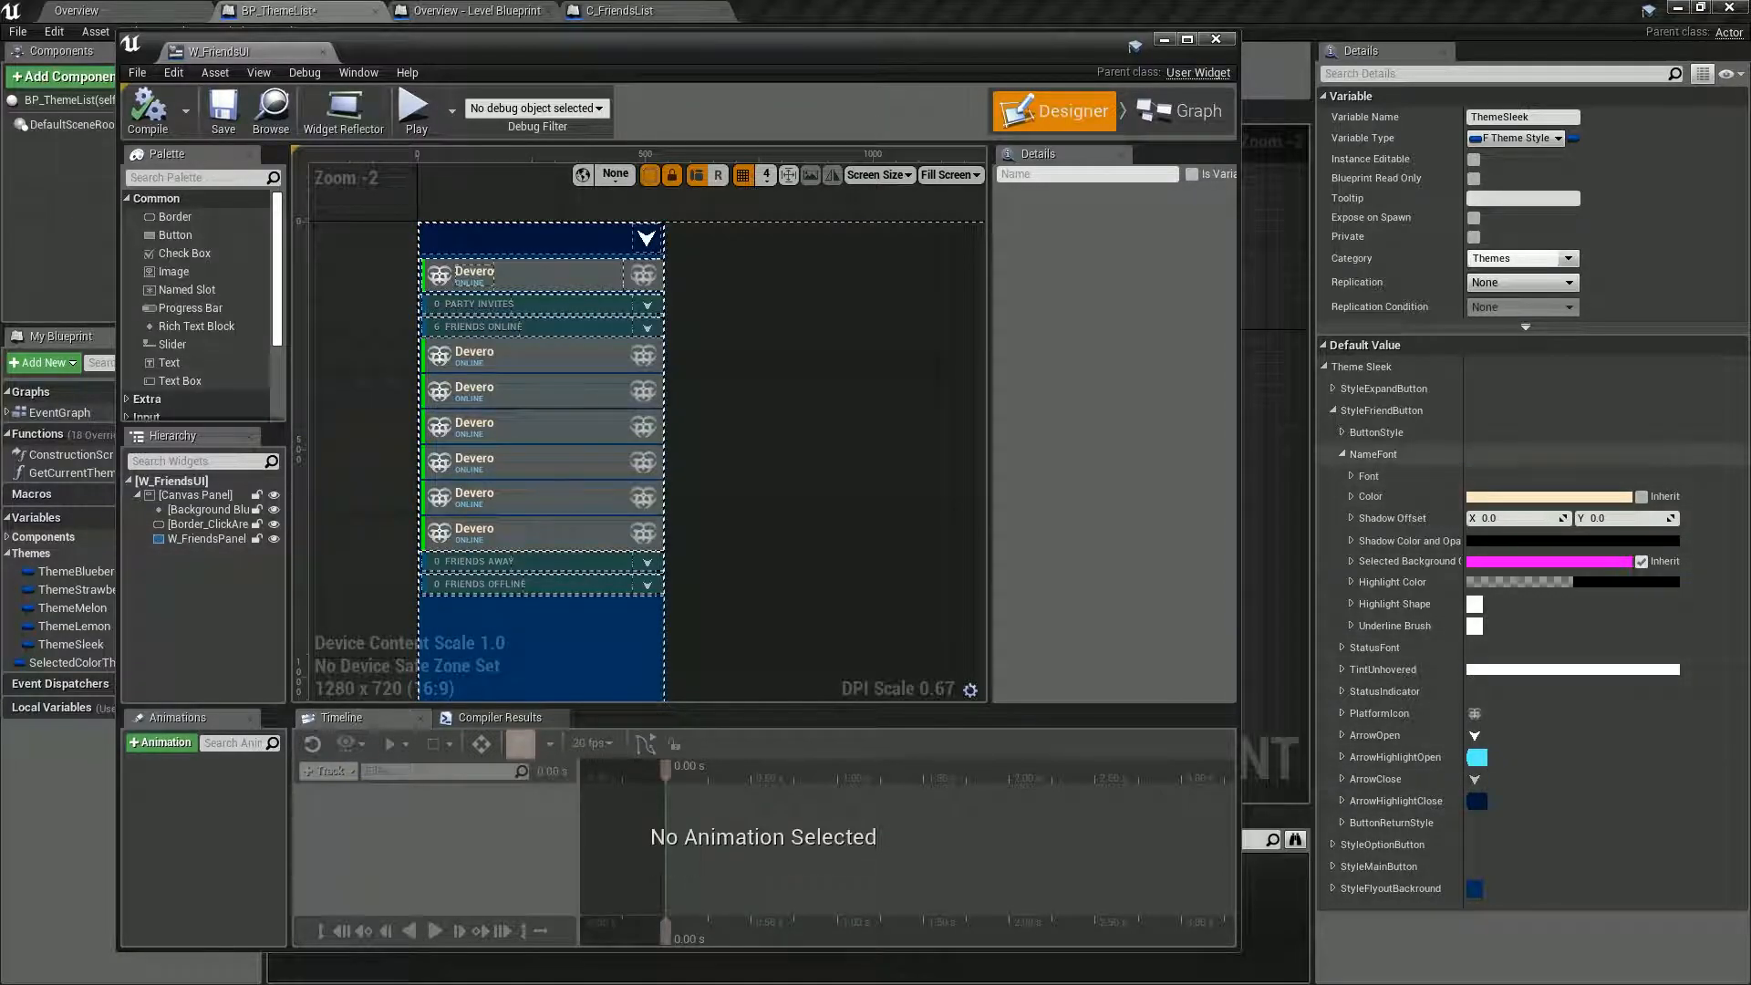
# Set the Normal image of StyleFriendButton's ButtonStyle to the engine's GradientTexture0, compiling W_FriendsUI to preview it.
pyautogui.click(1342, 453)
pyautogui.click(1342, 431)
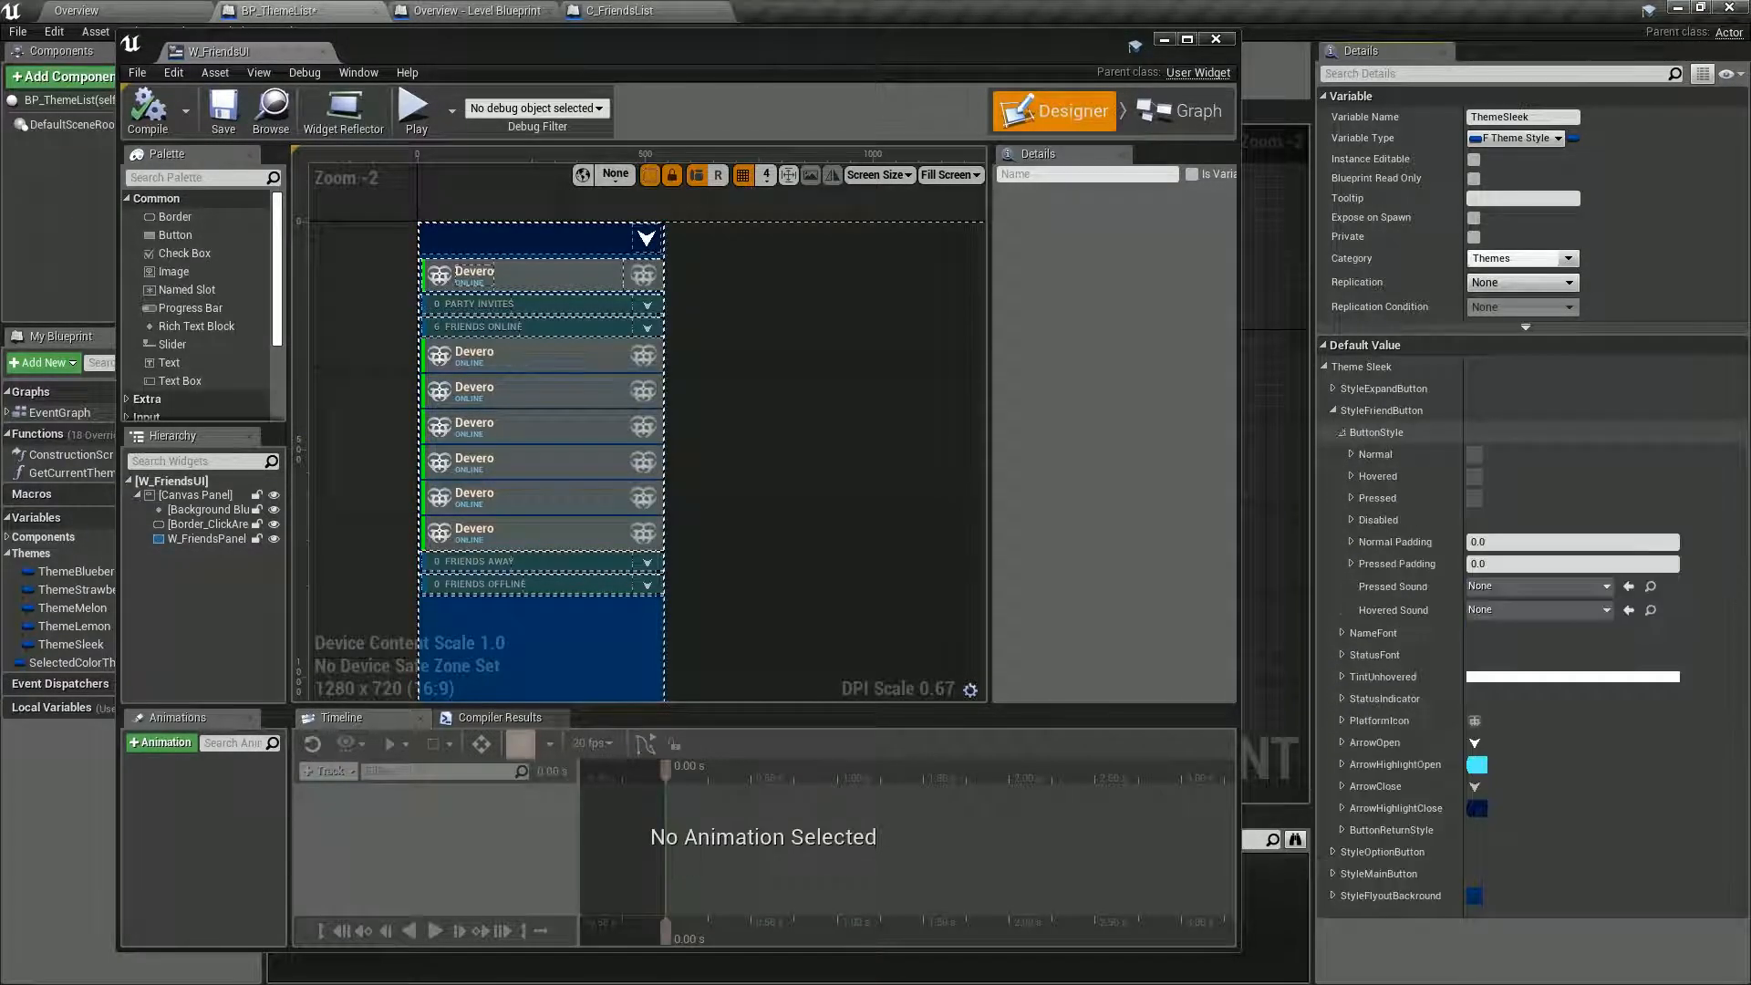
pyautogui.click(1353, 453)
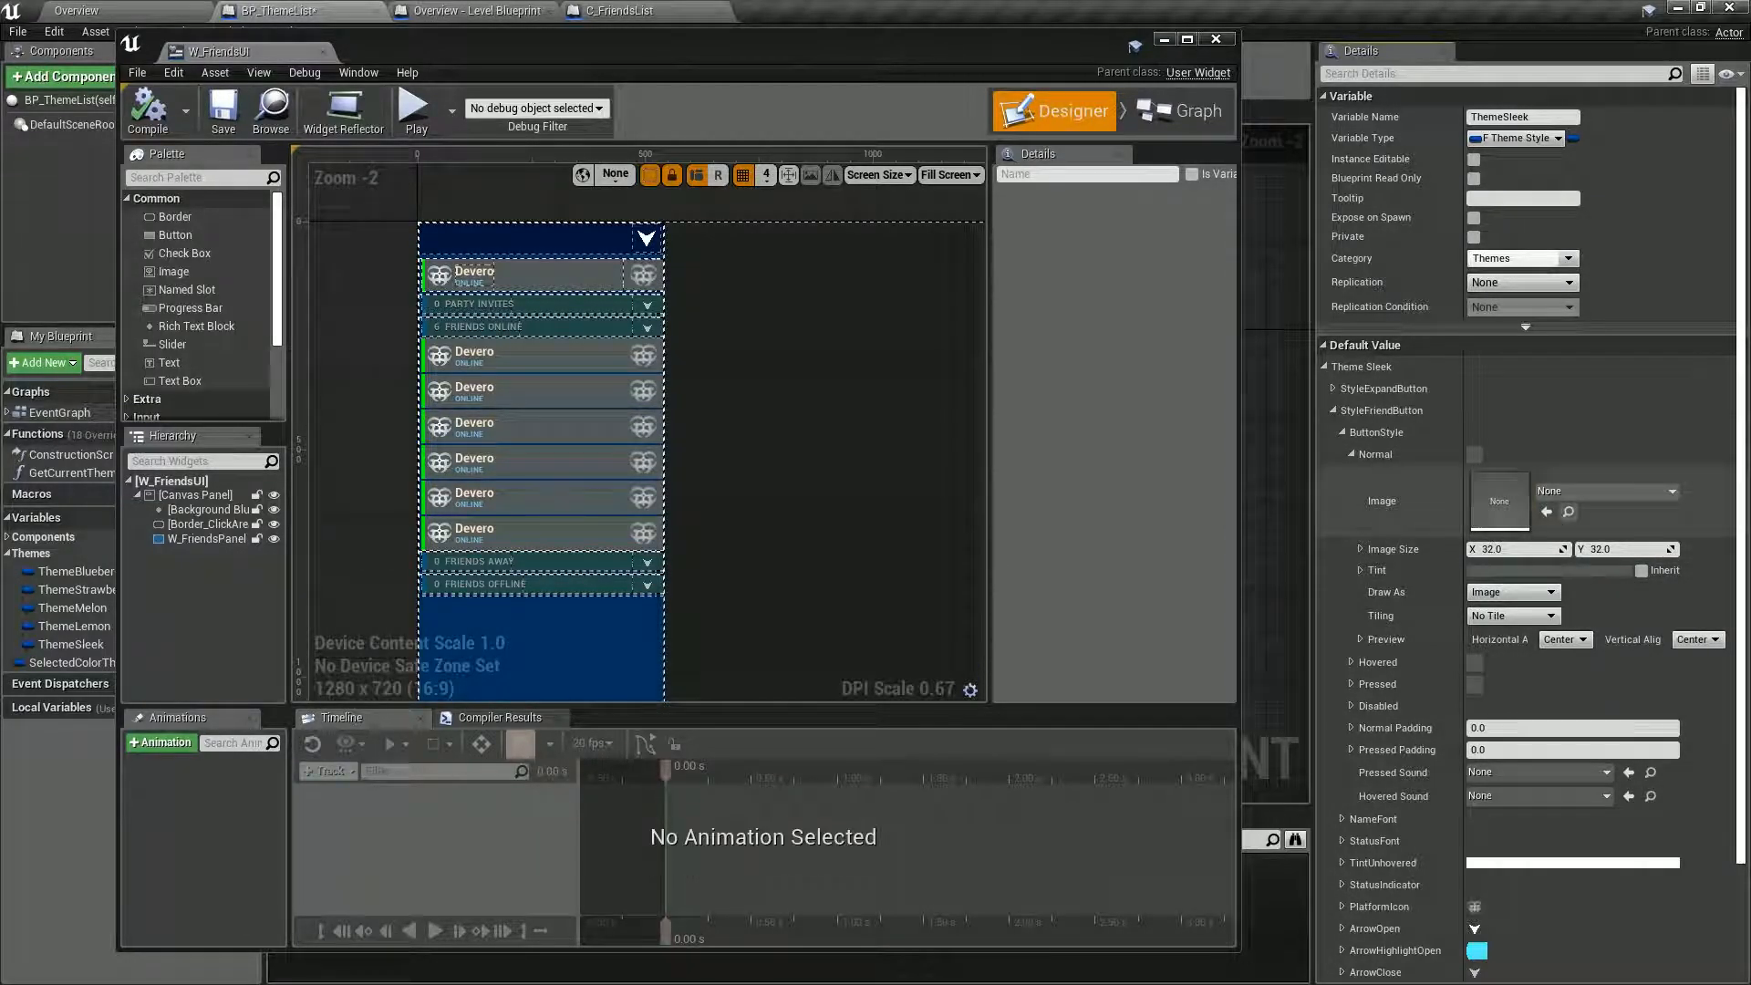
pyautogui.doubleClick(1586, 493)
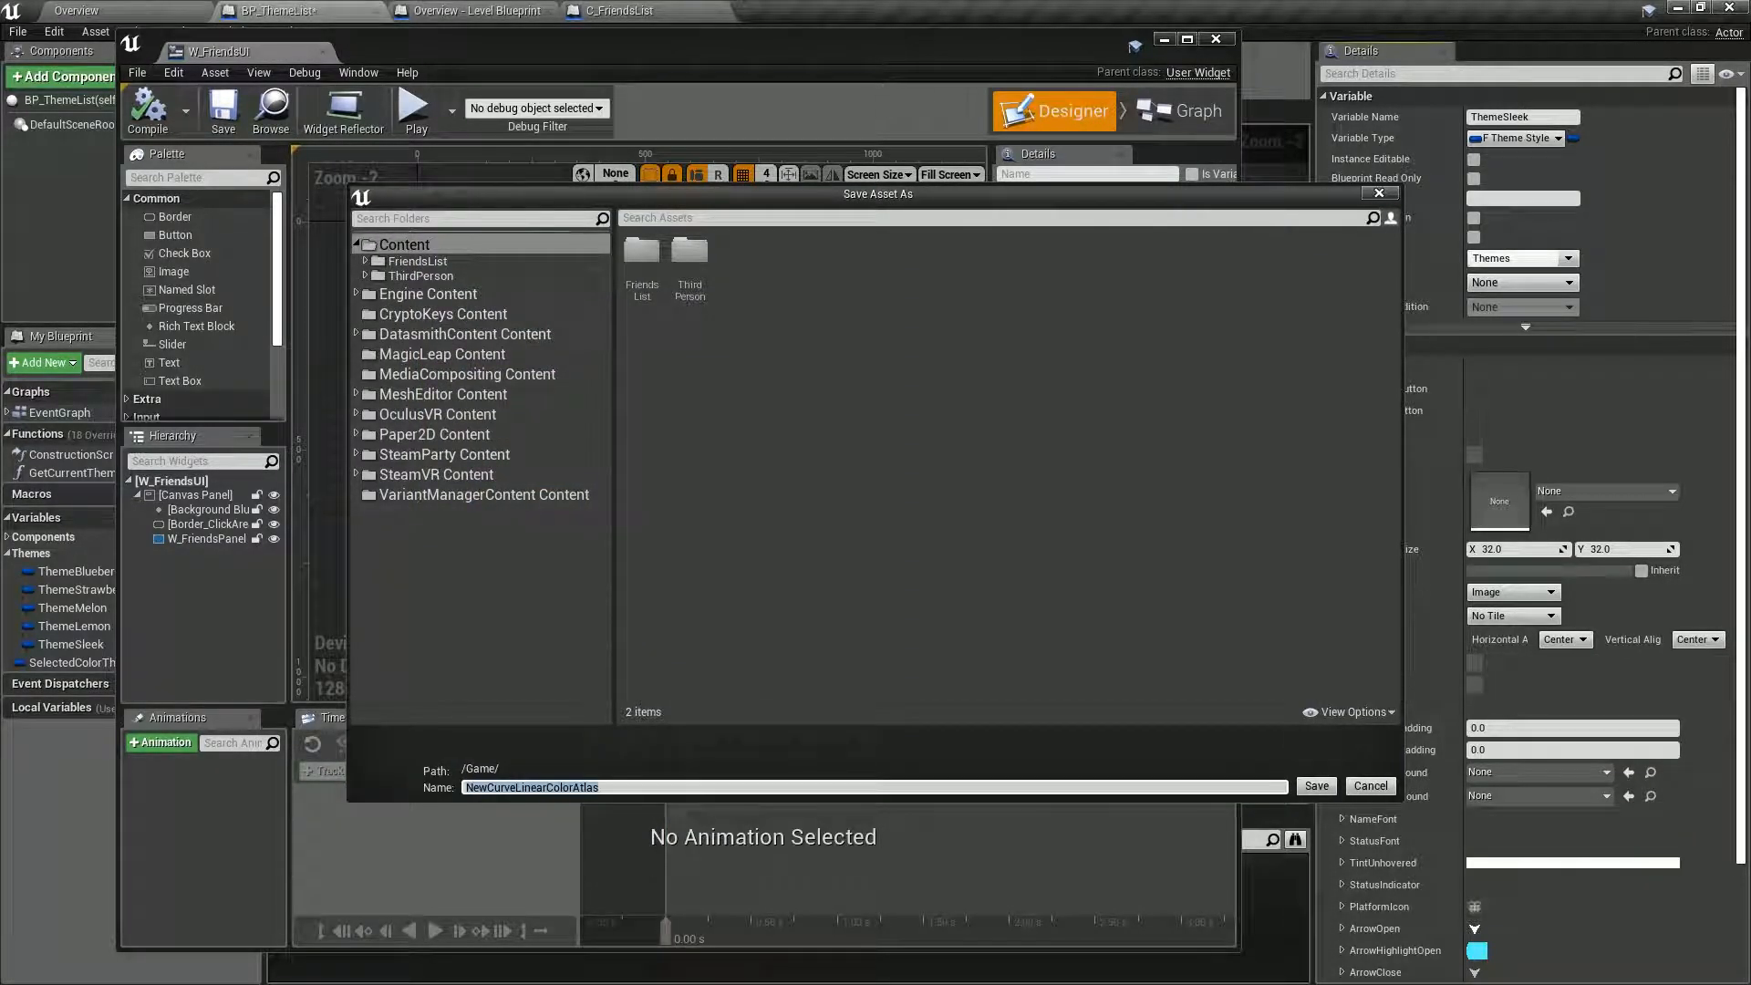
pyautogui.click(1379, 193)
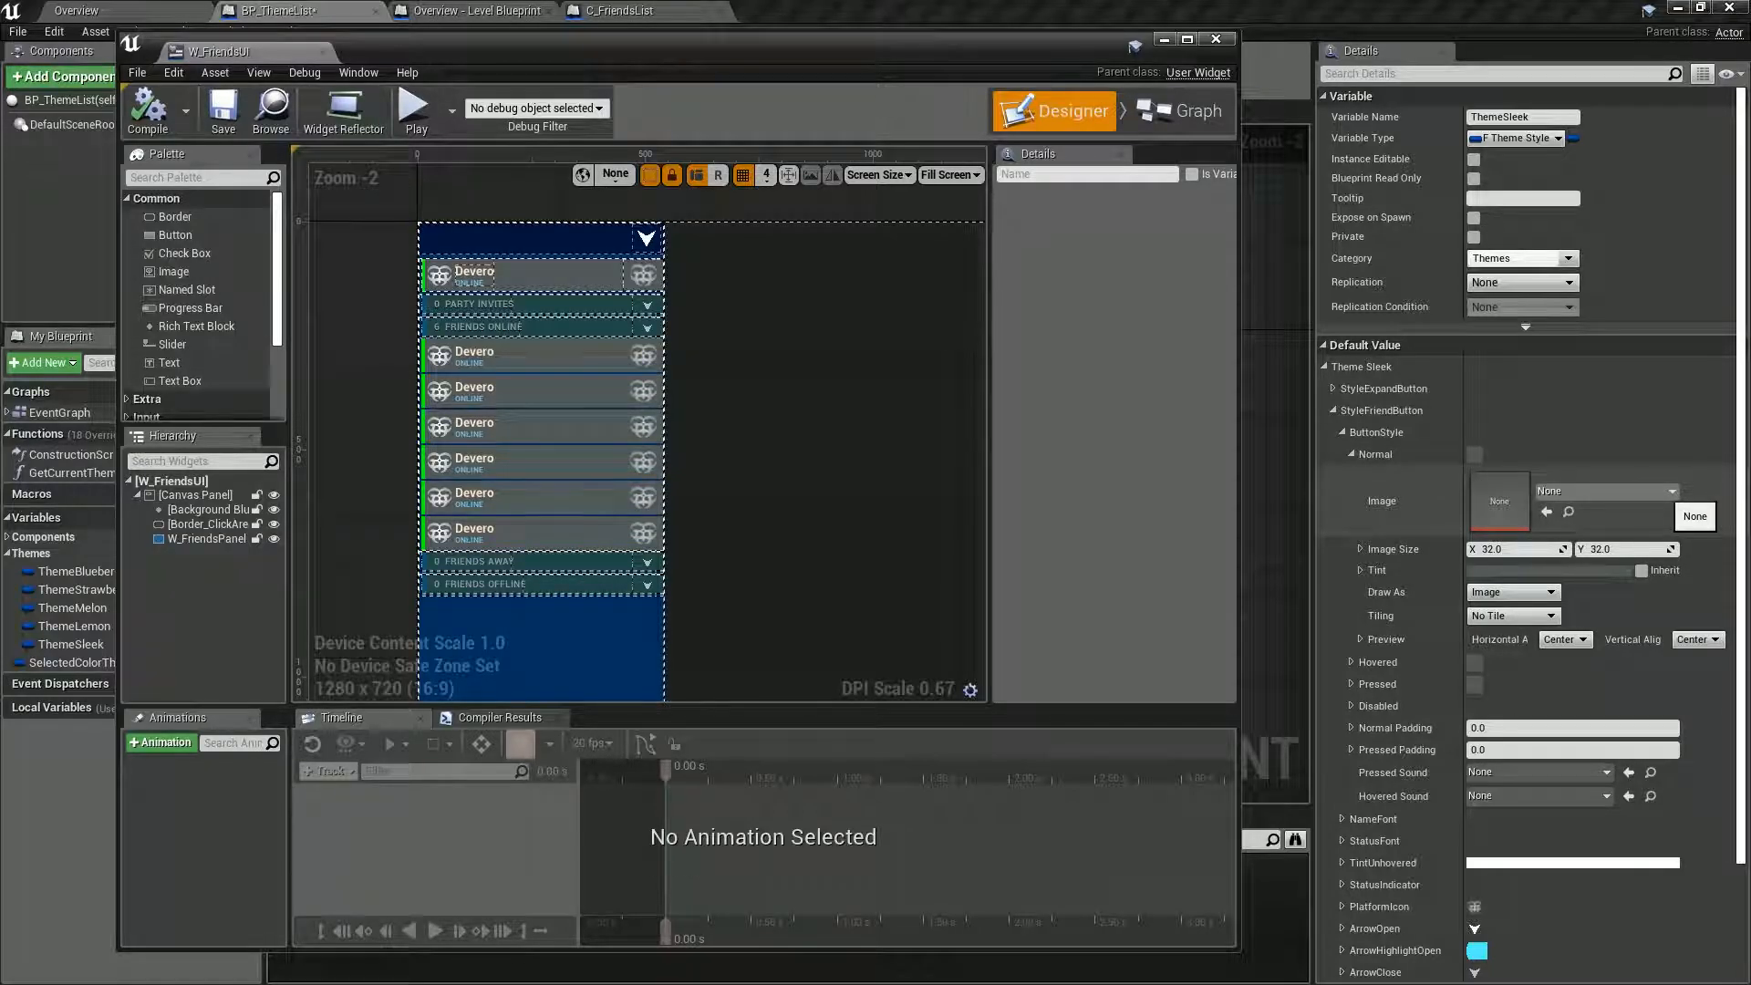
pyautogui.click(1585, 493)
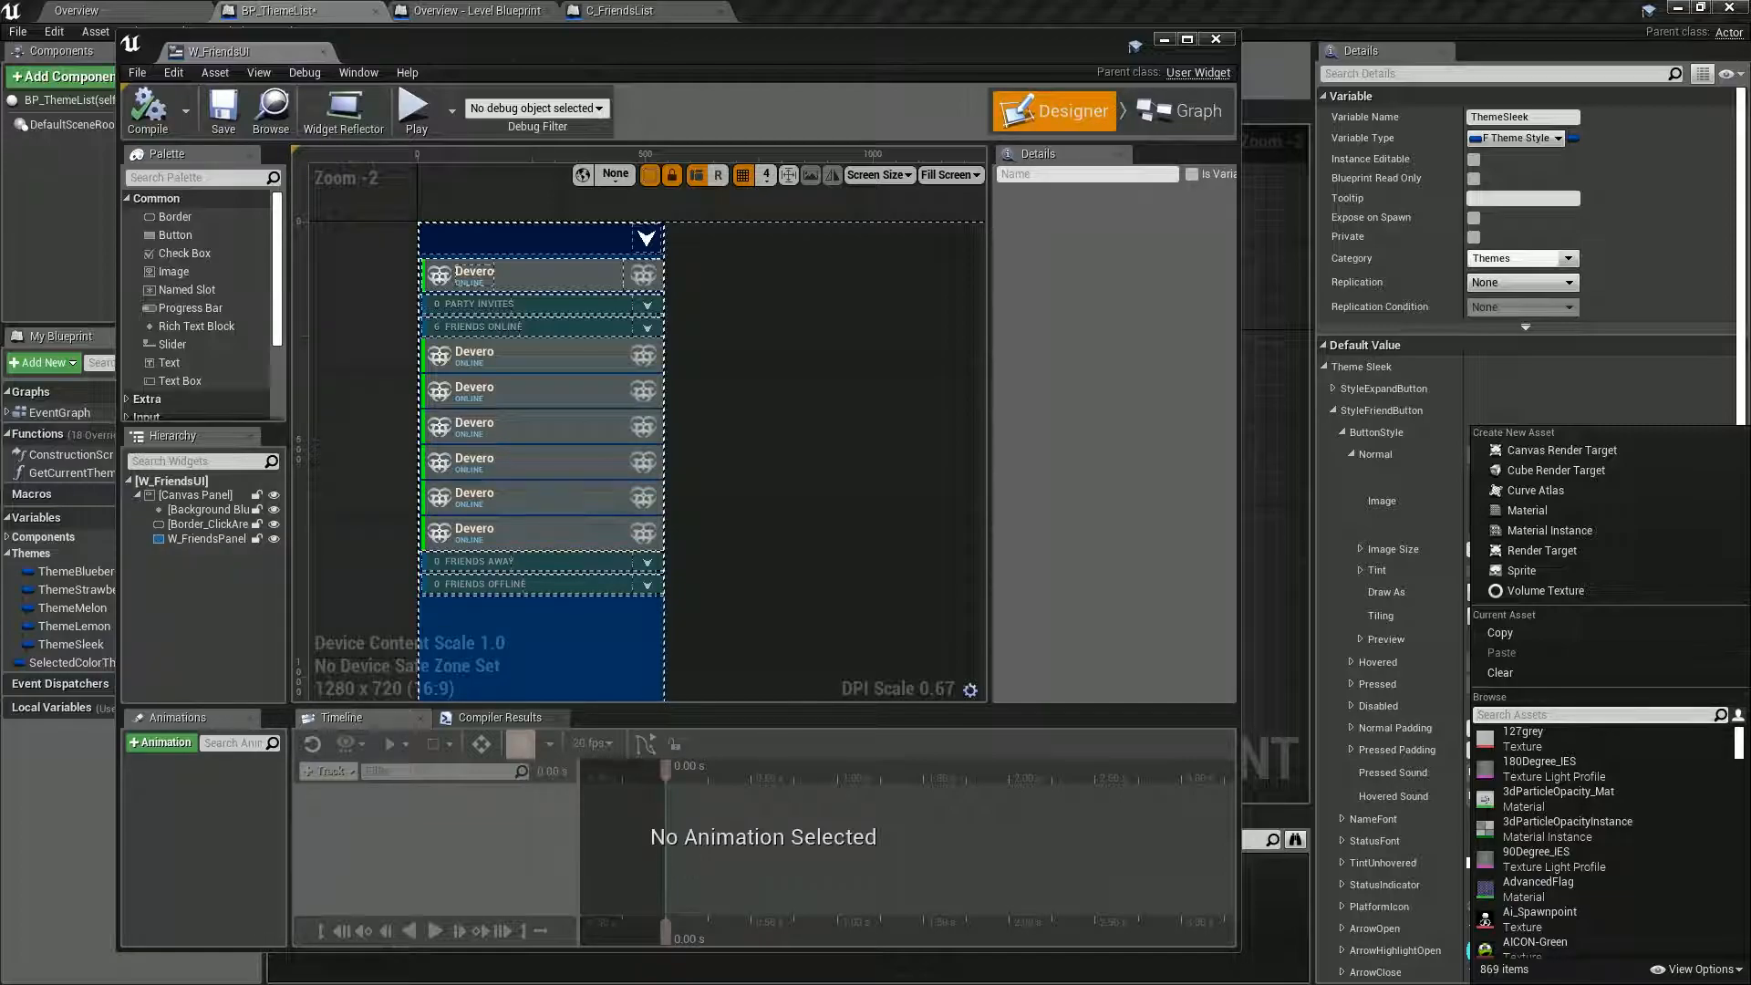
pyautogui.write('gradi')
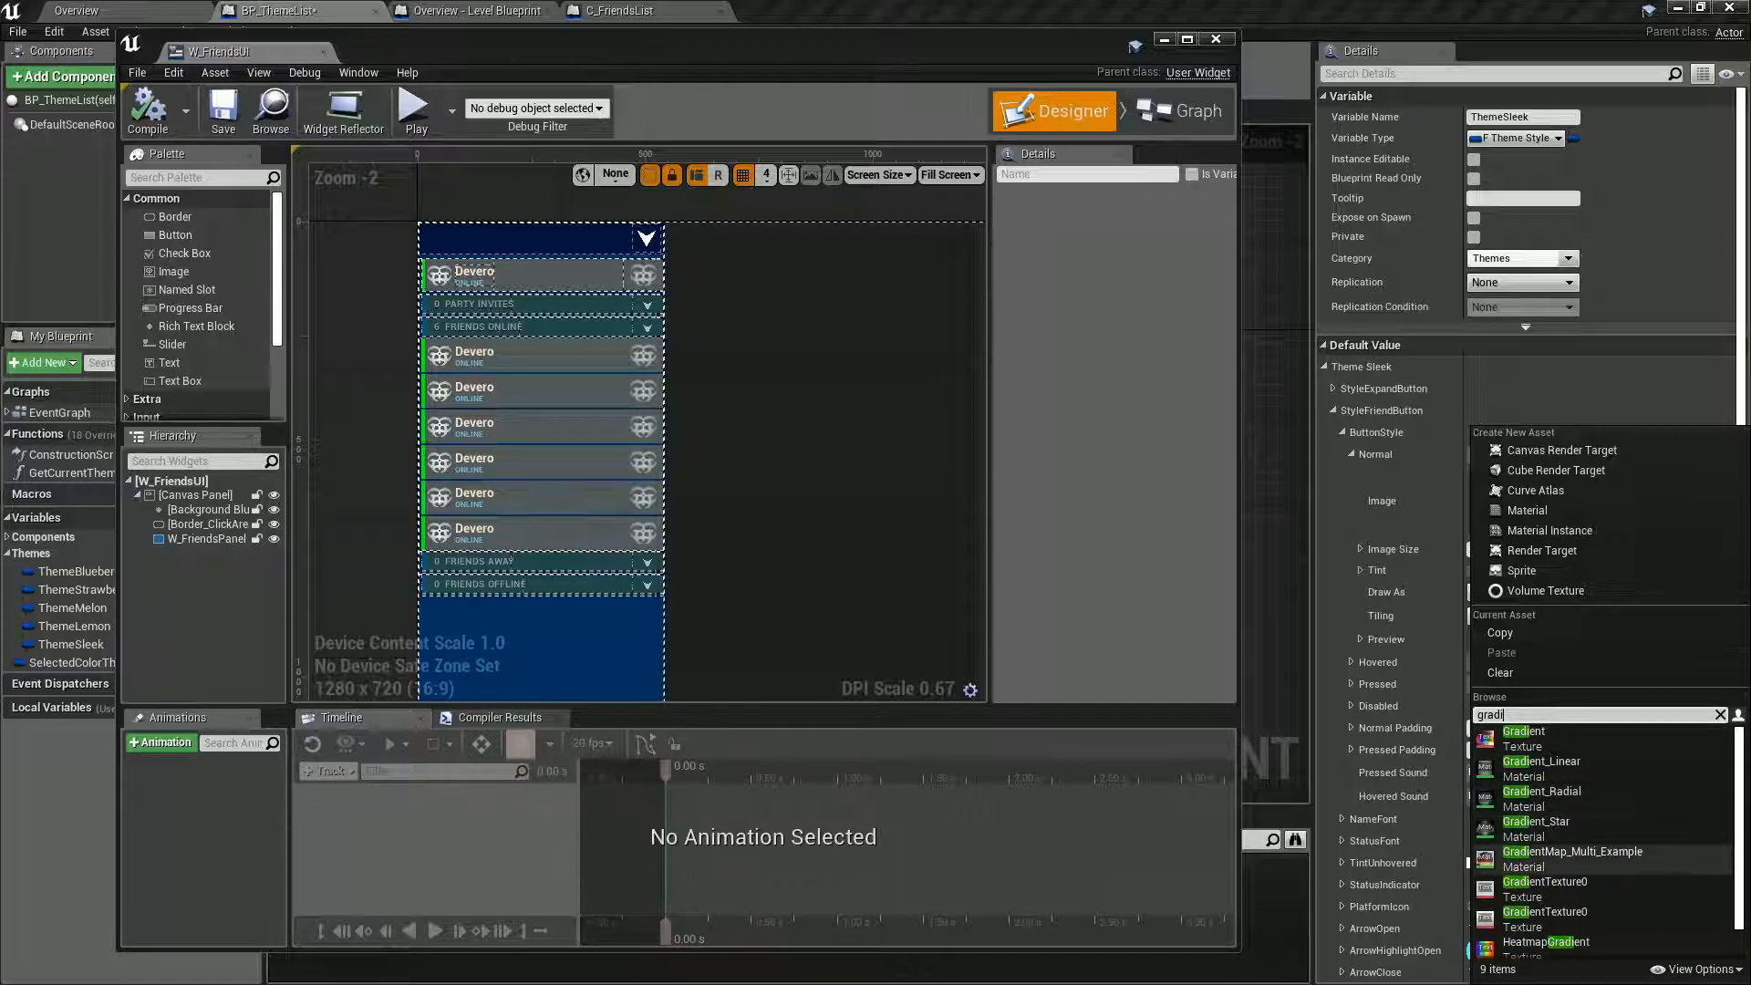
pyautogui.click(1545, 889)
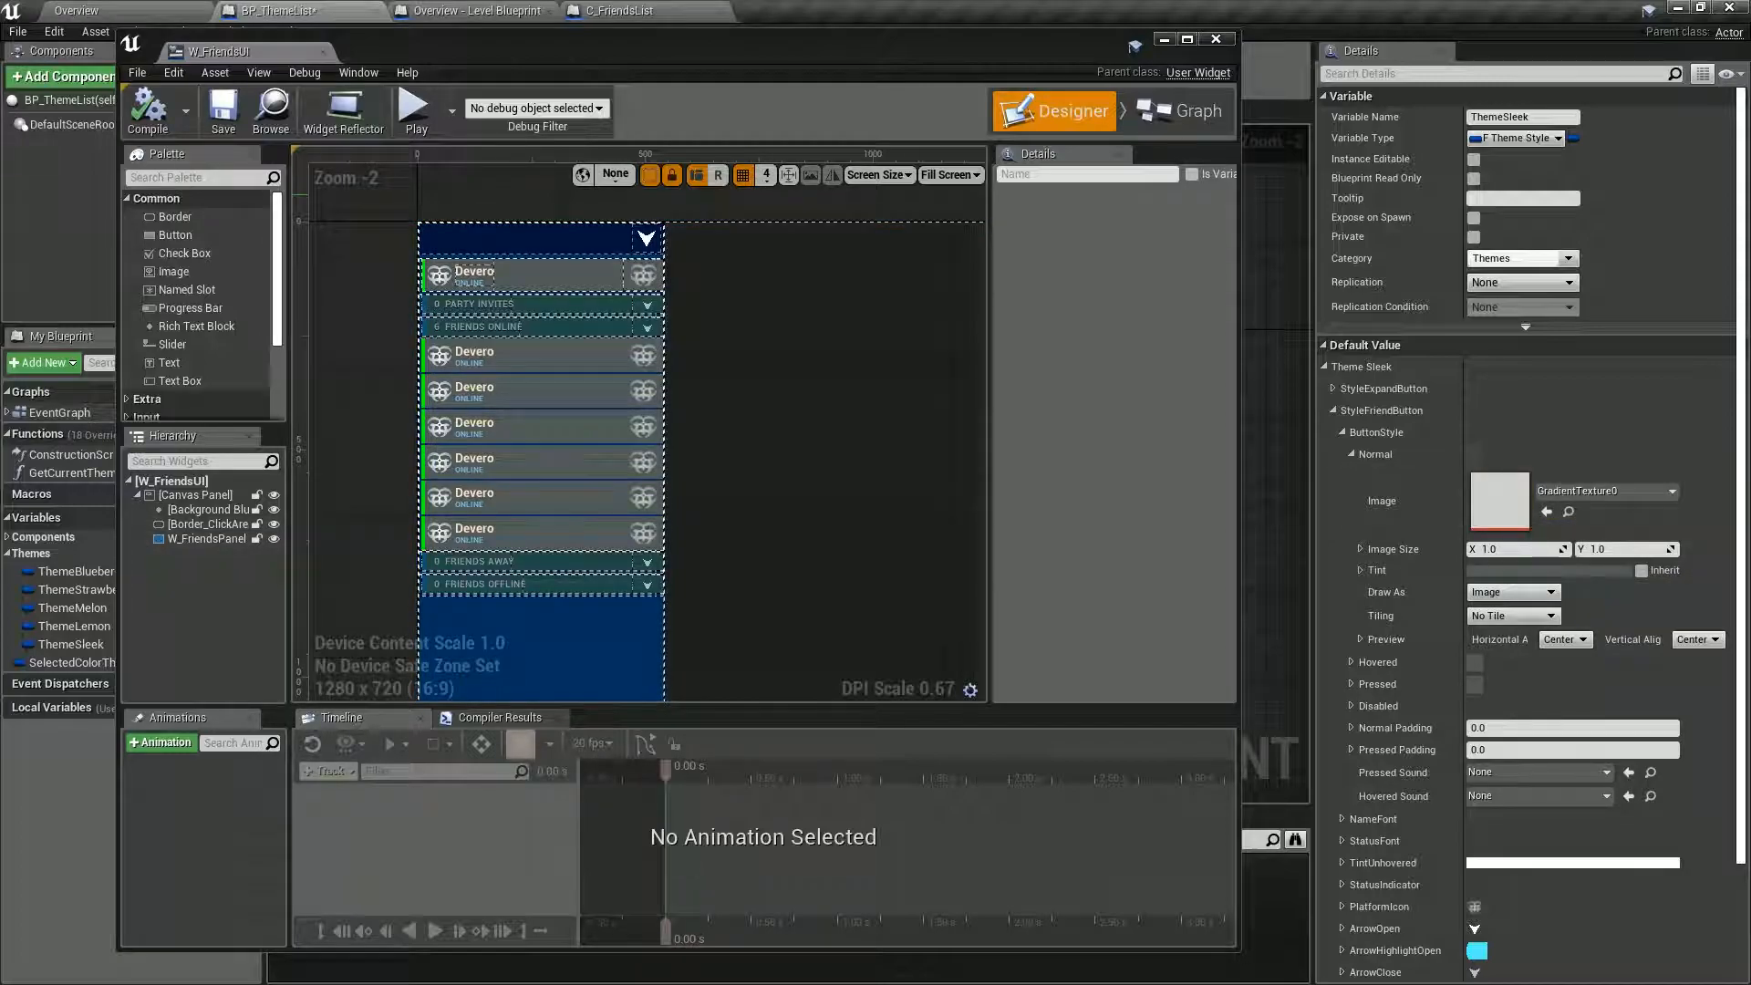
pyautogui.click(146, 109)
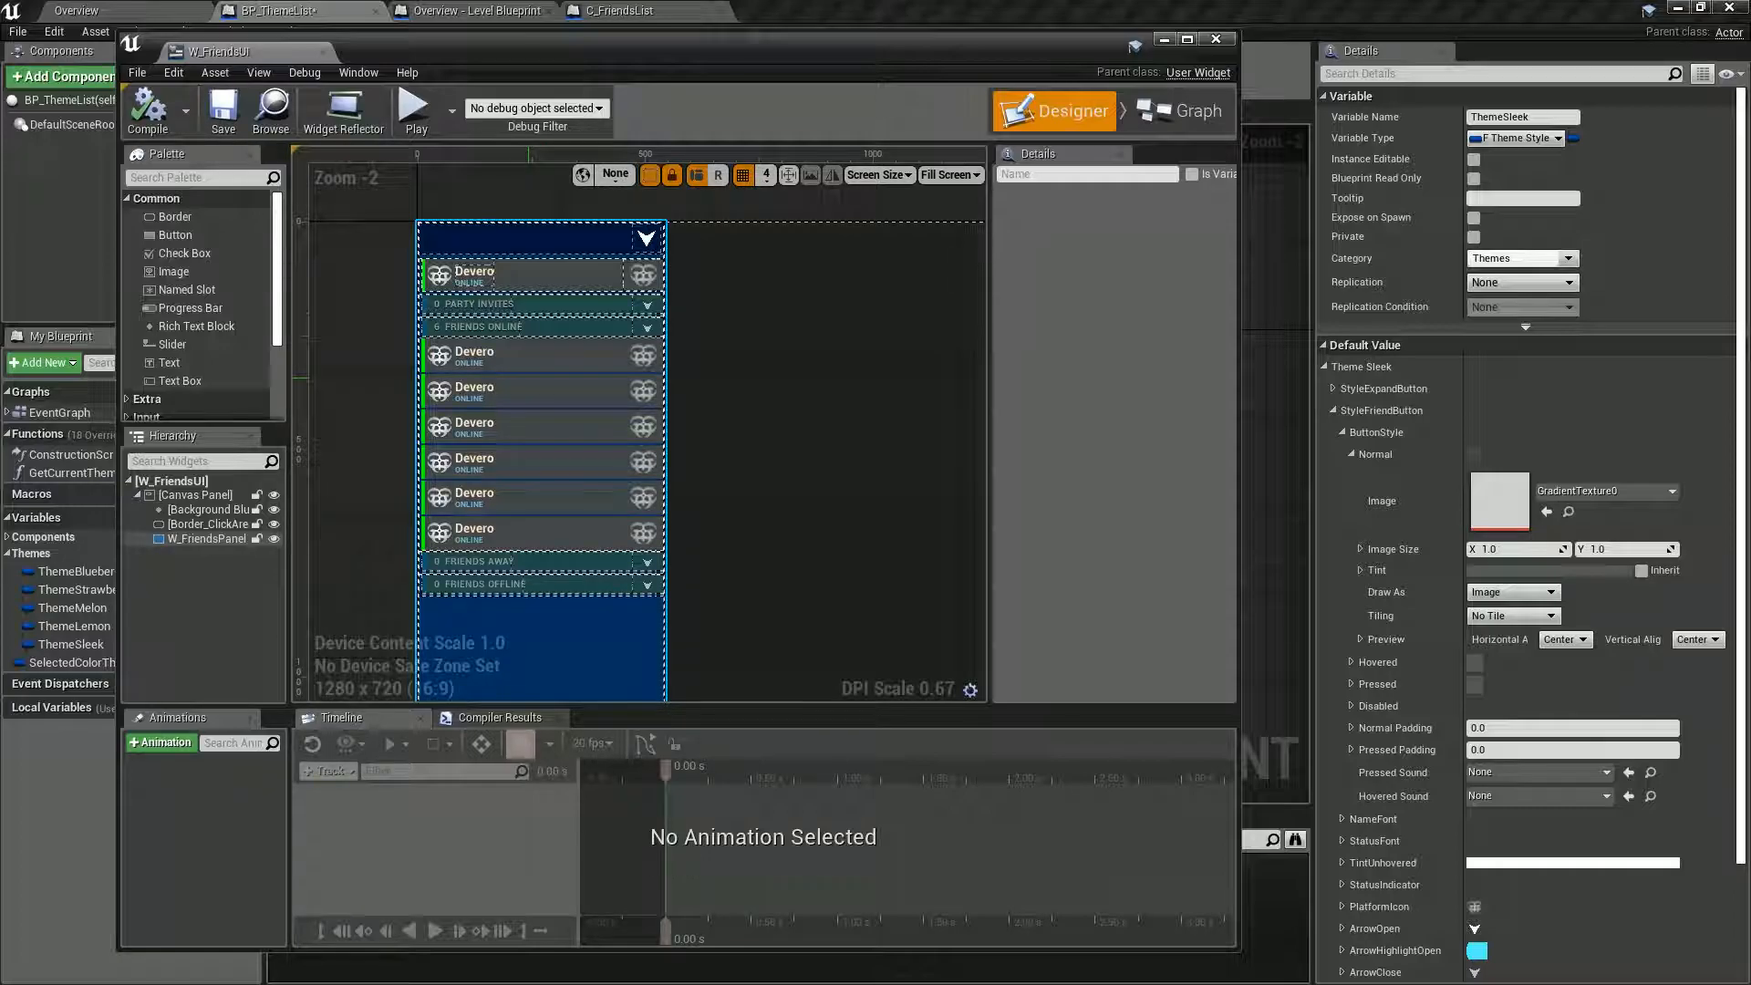
pyautogui.click(1569, 491)
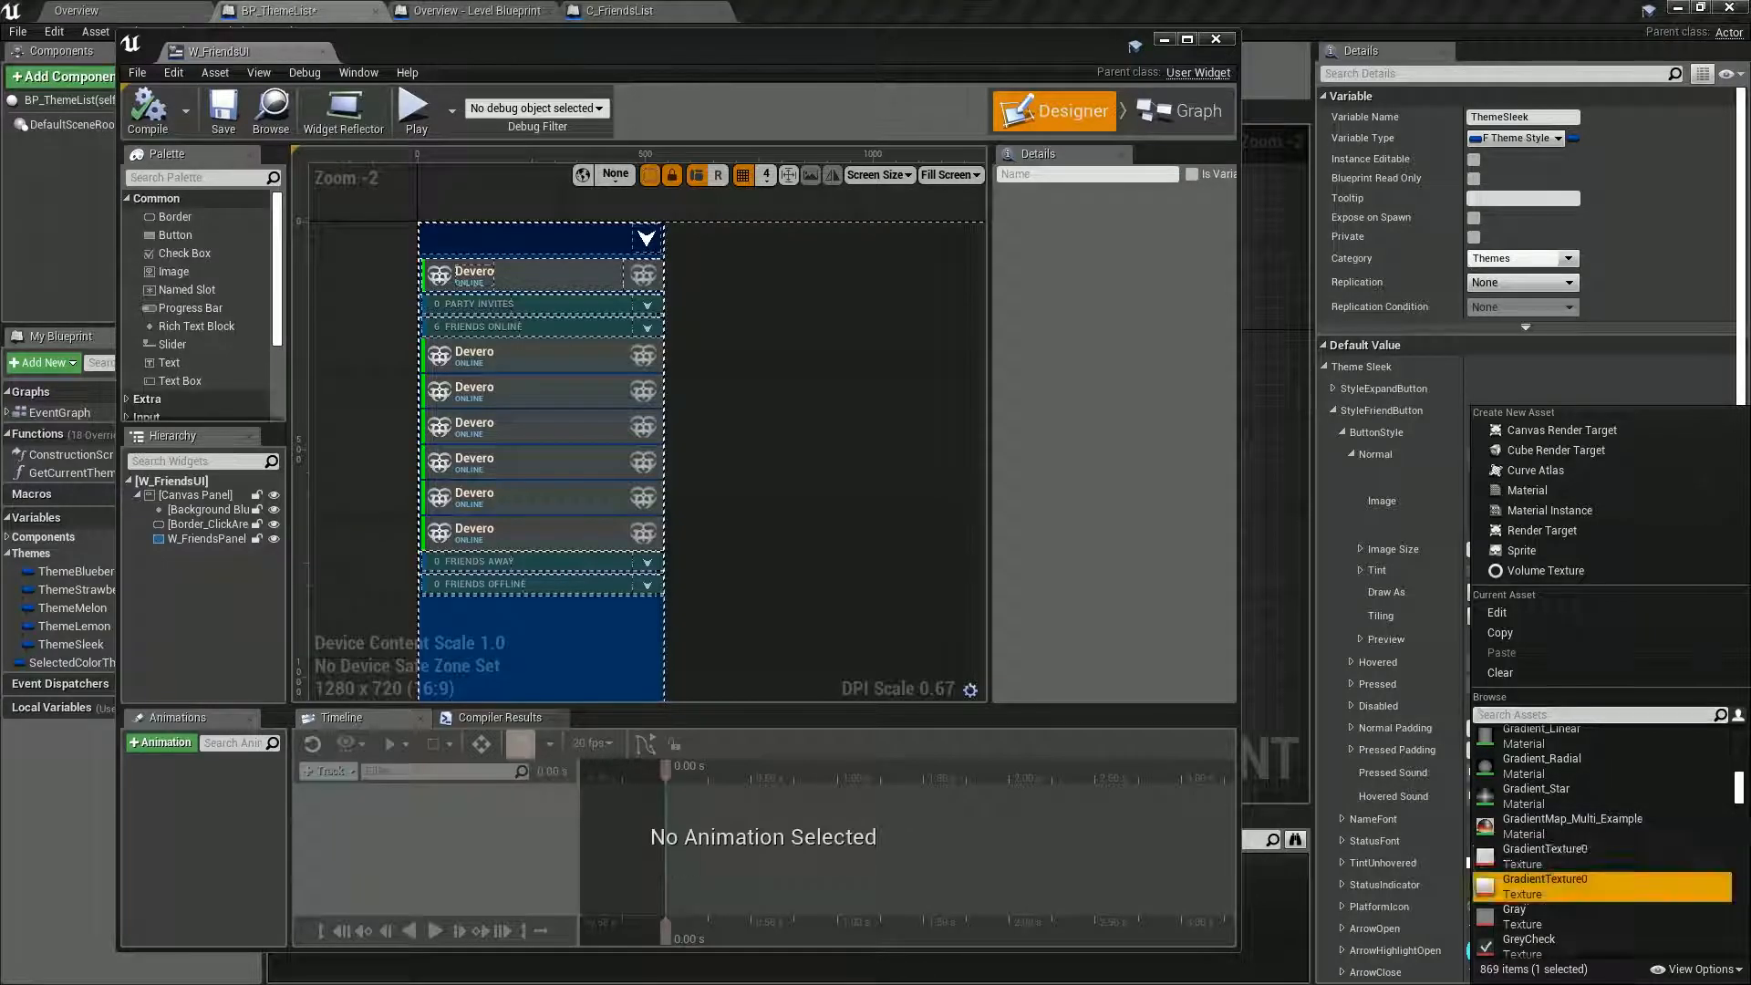
pyautogui.click(1551, 885)
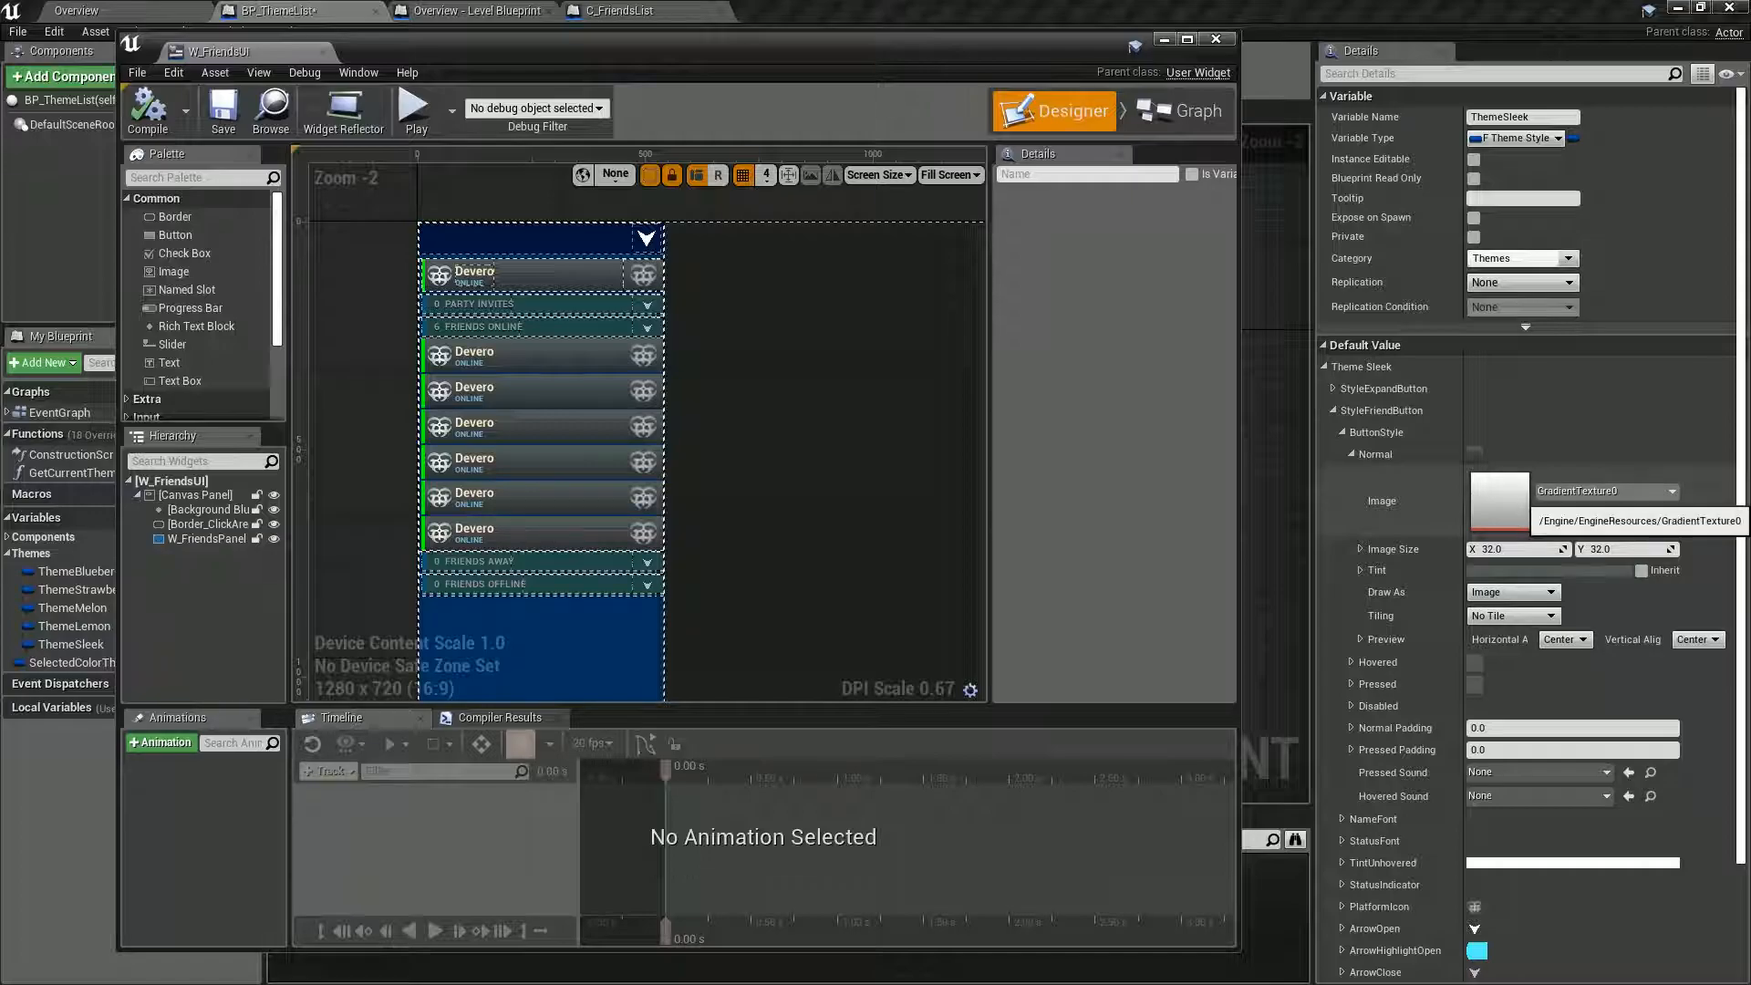
# Set the Normal image of StyleFriendButton's ButtonStyle to T_Base_Tile_Diffuse with tiling in both directions, compiling W_FriendsUI to preview the texture.
pyautogui.click(1605, 491)
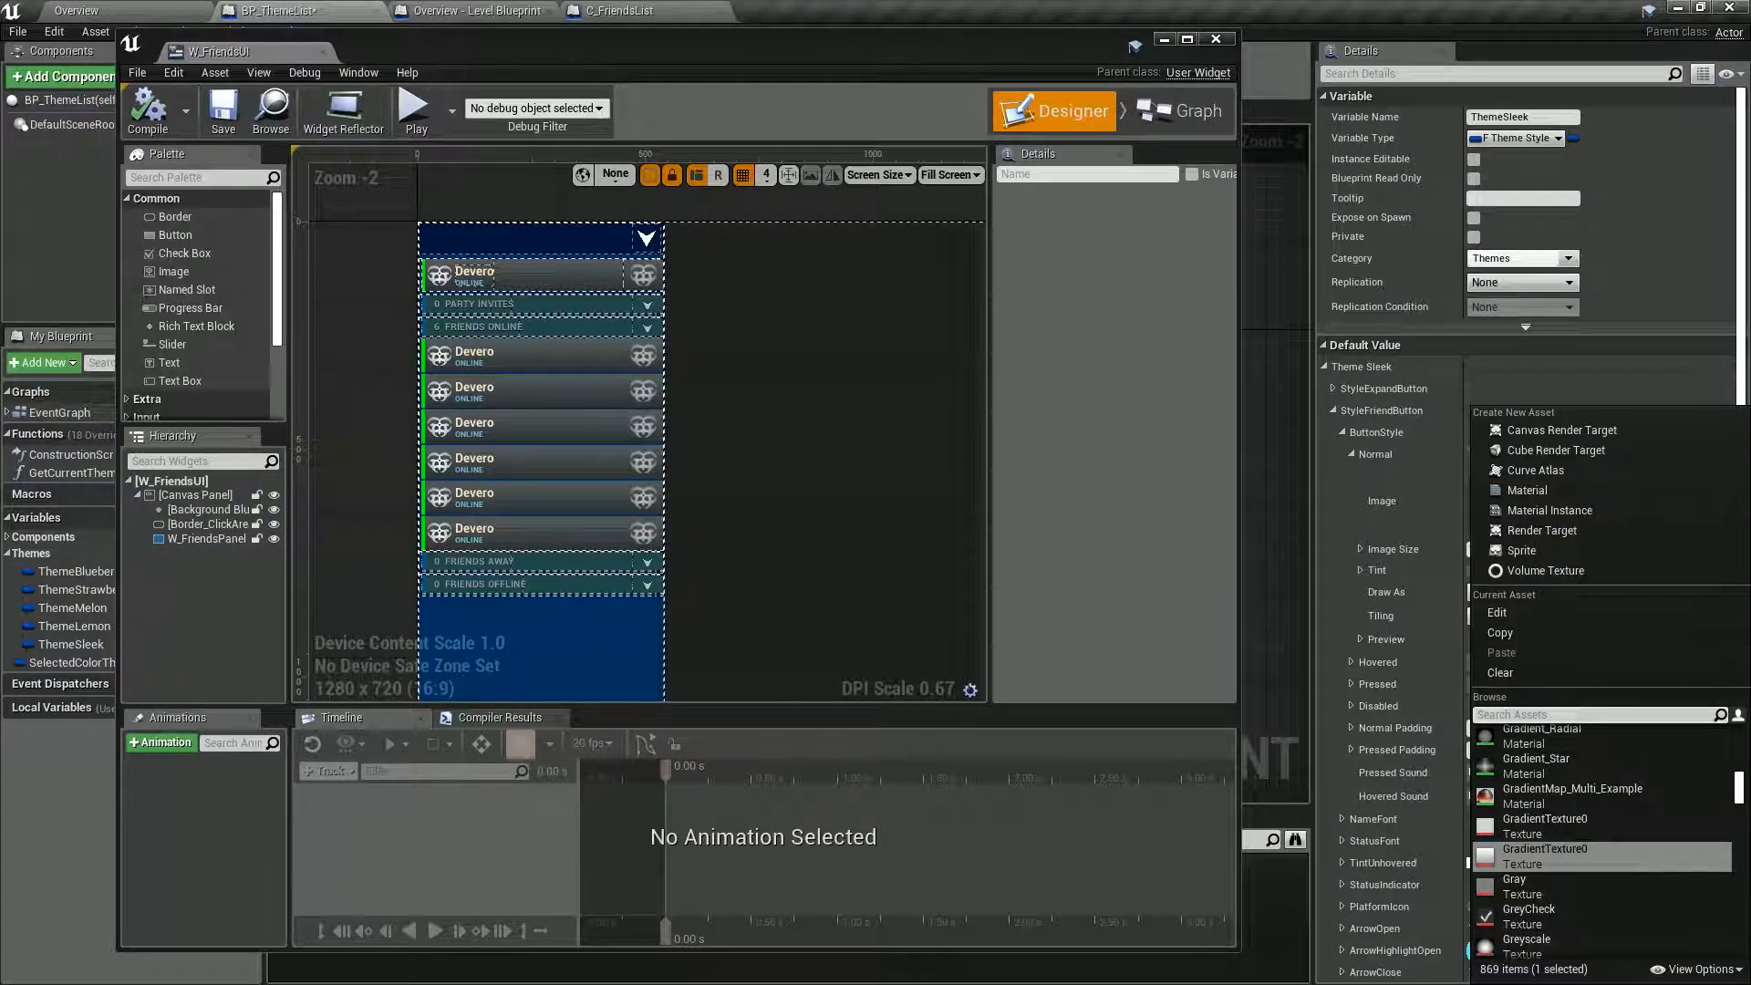
pyautogui.write('tile')
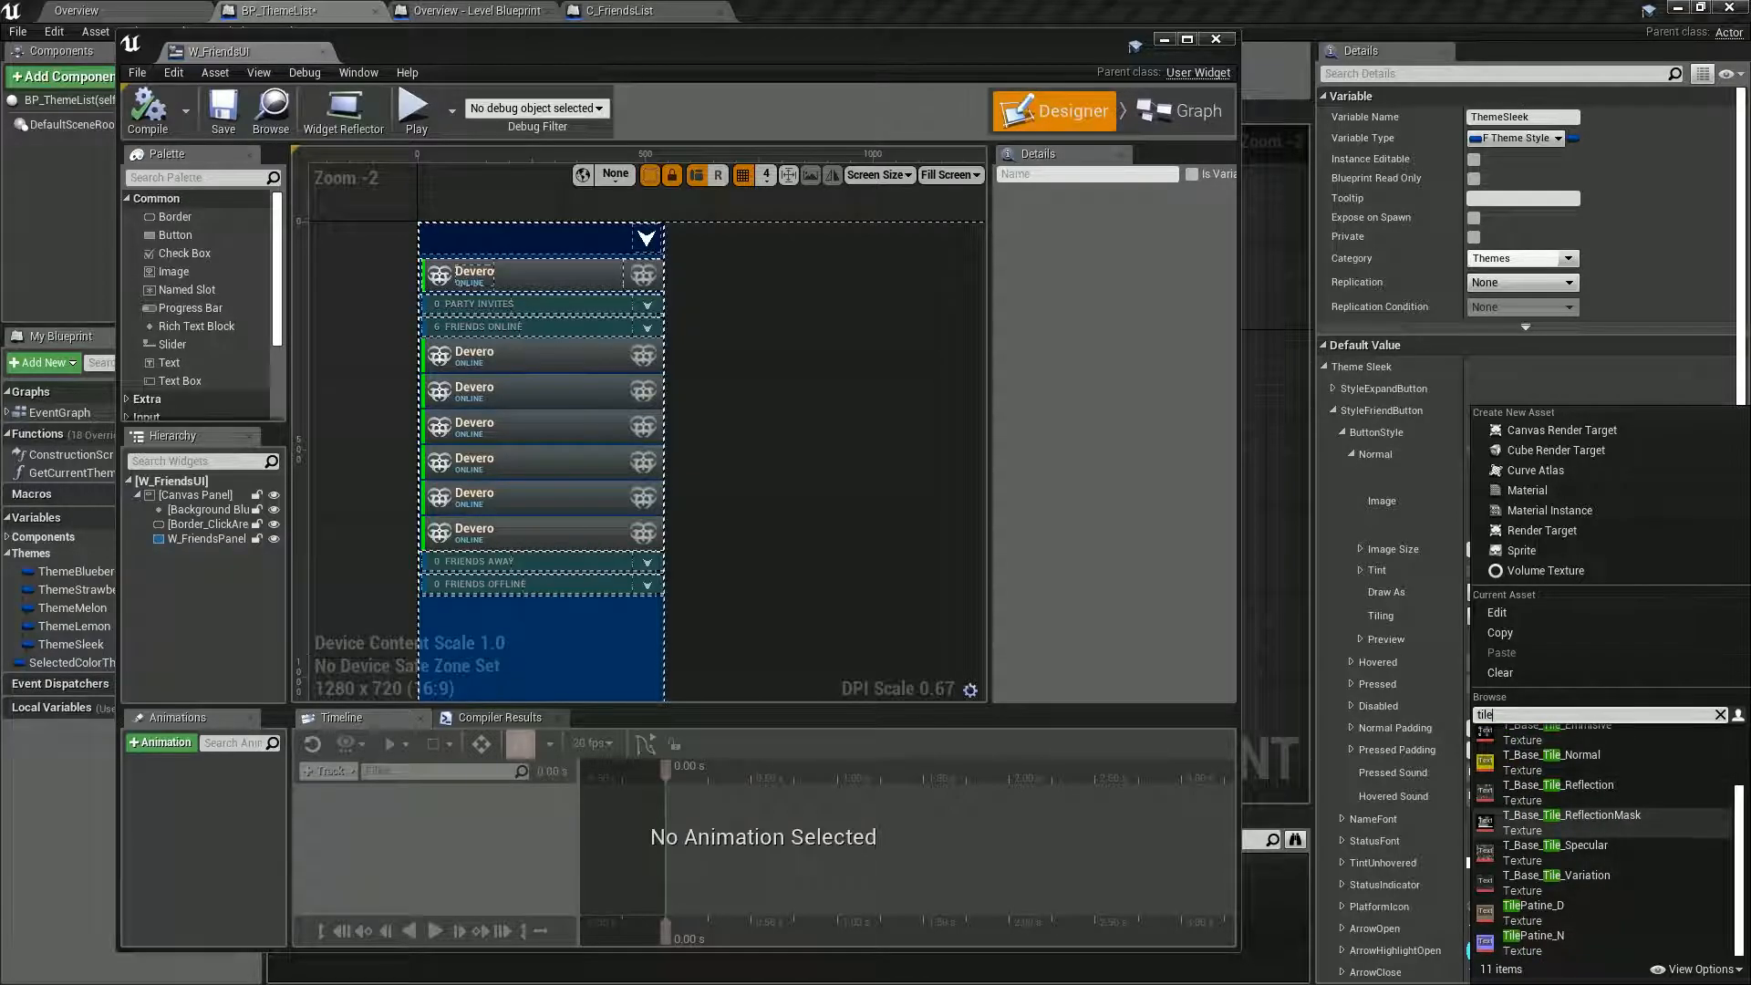
pyautogui.scroll(3, 1605, 857)
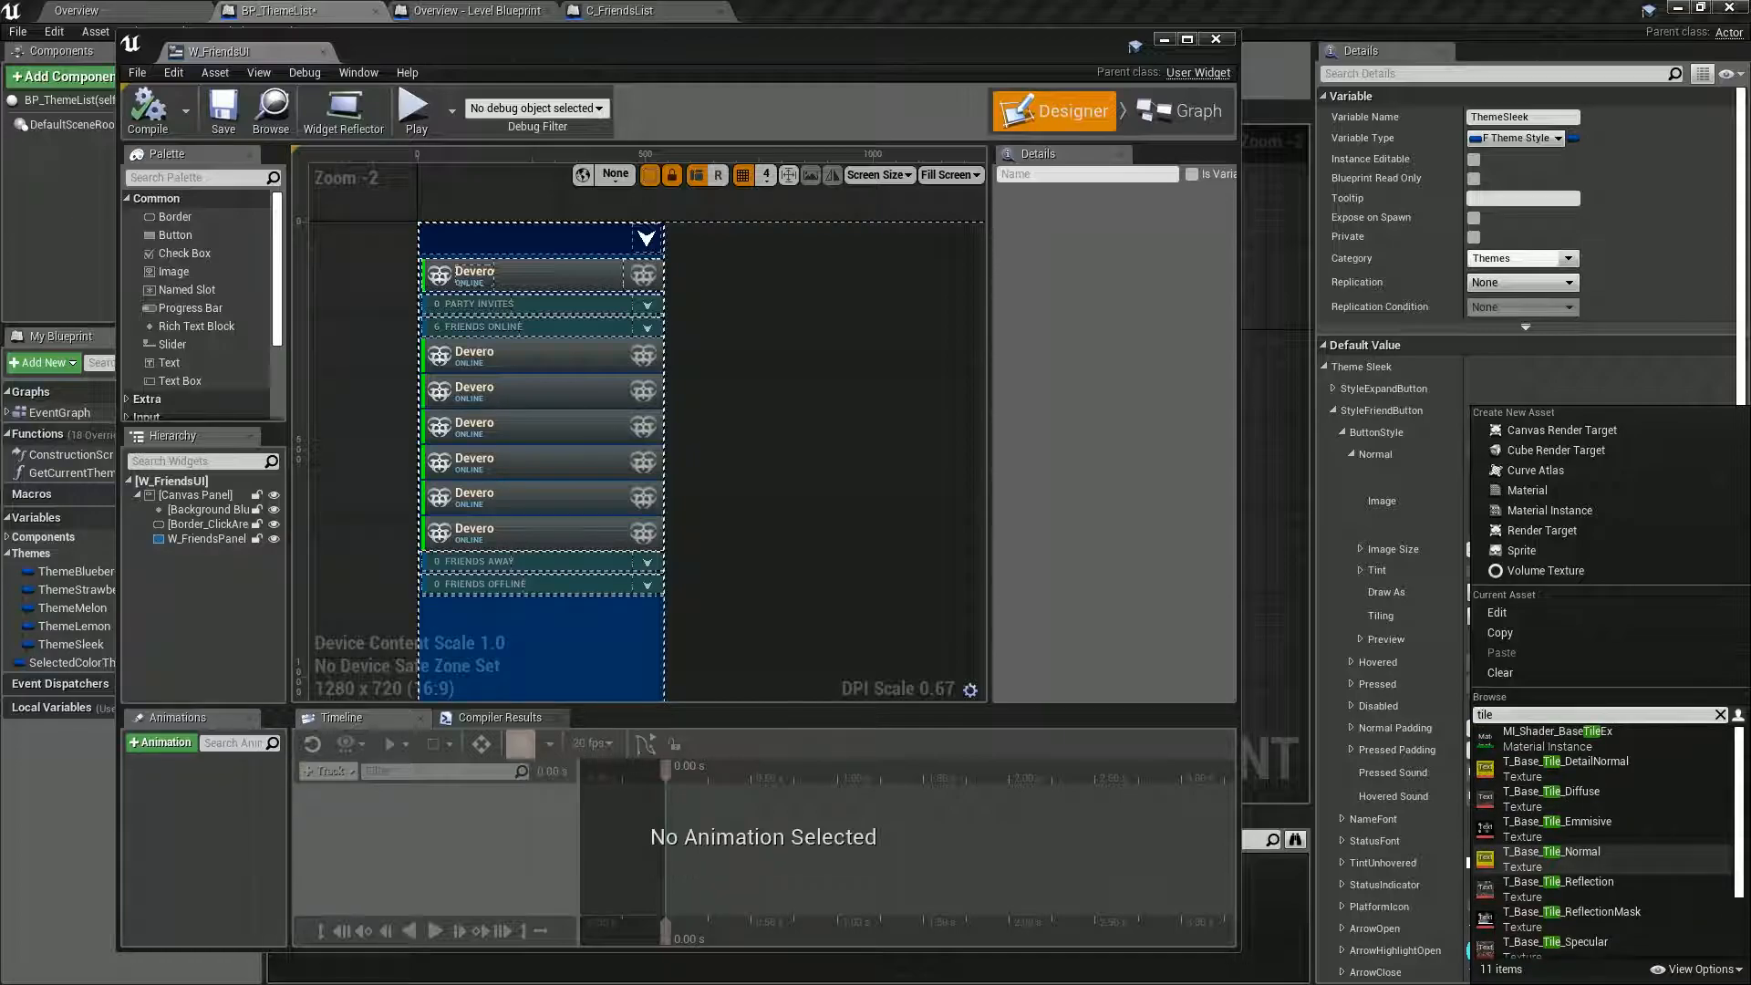
pyautogui.click(1587, 799)
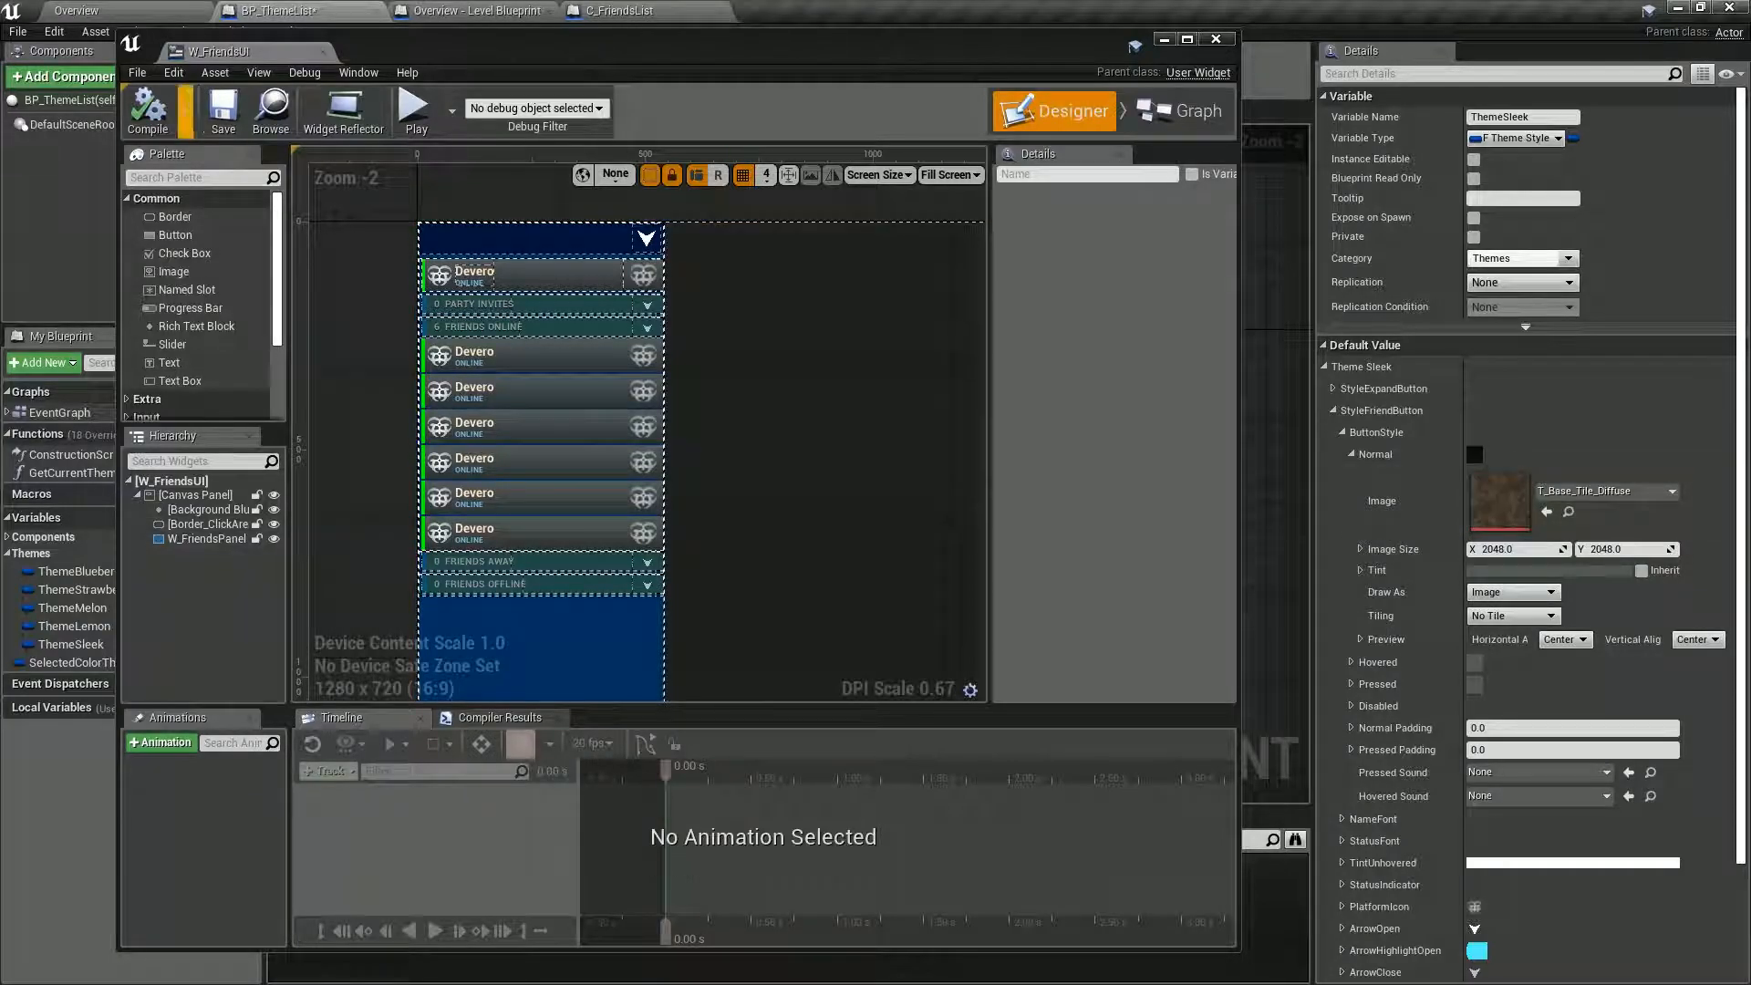
pyautogui.click(148, 110)
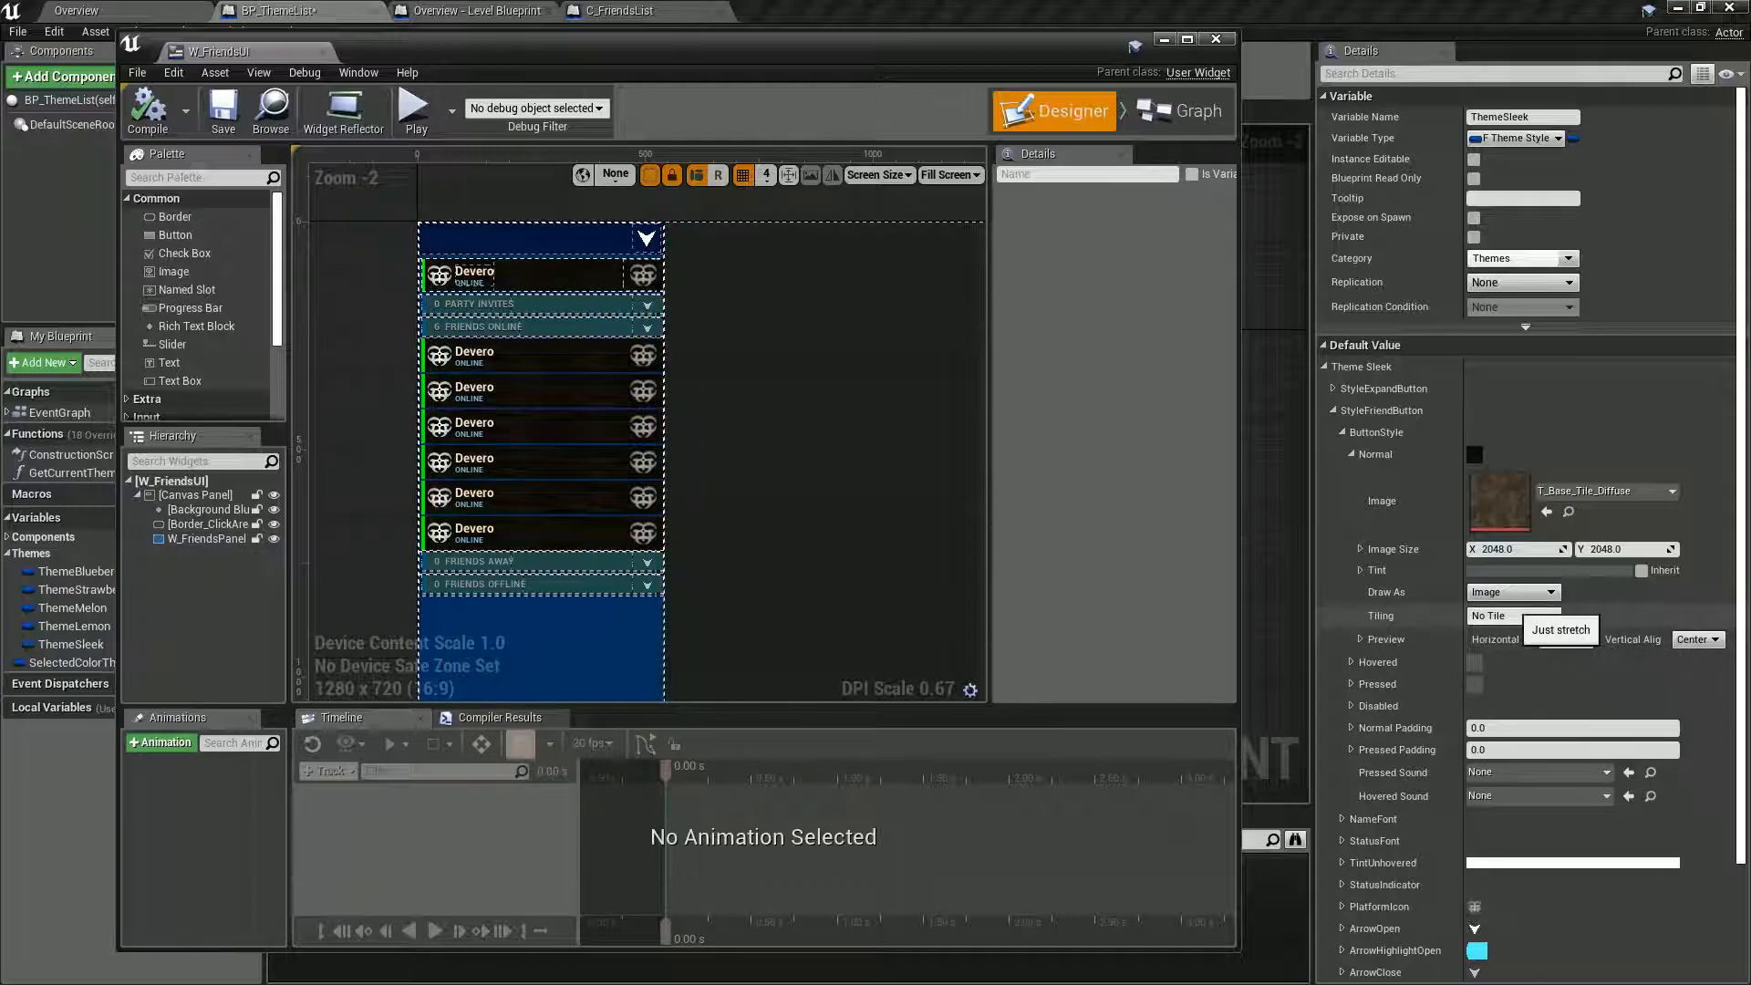
pyautogui.click(1514, 615)
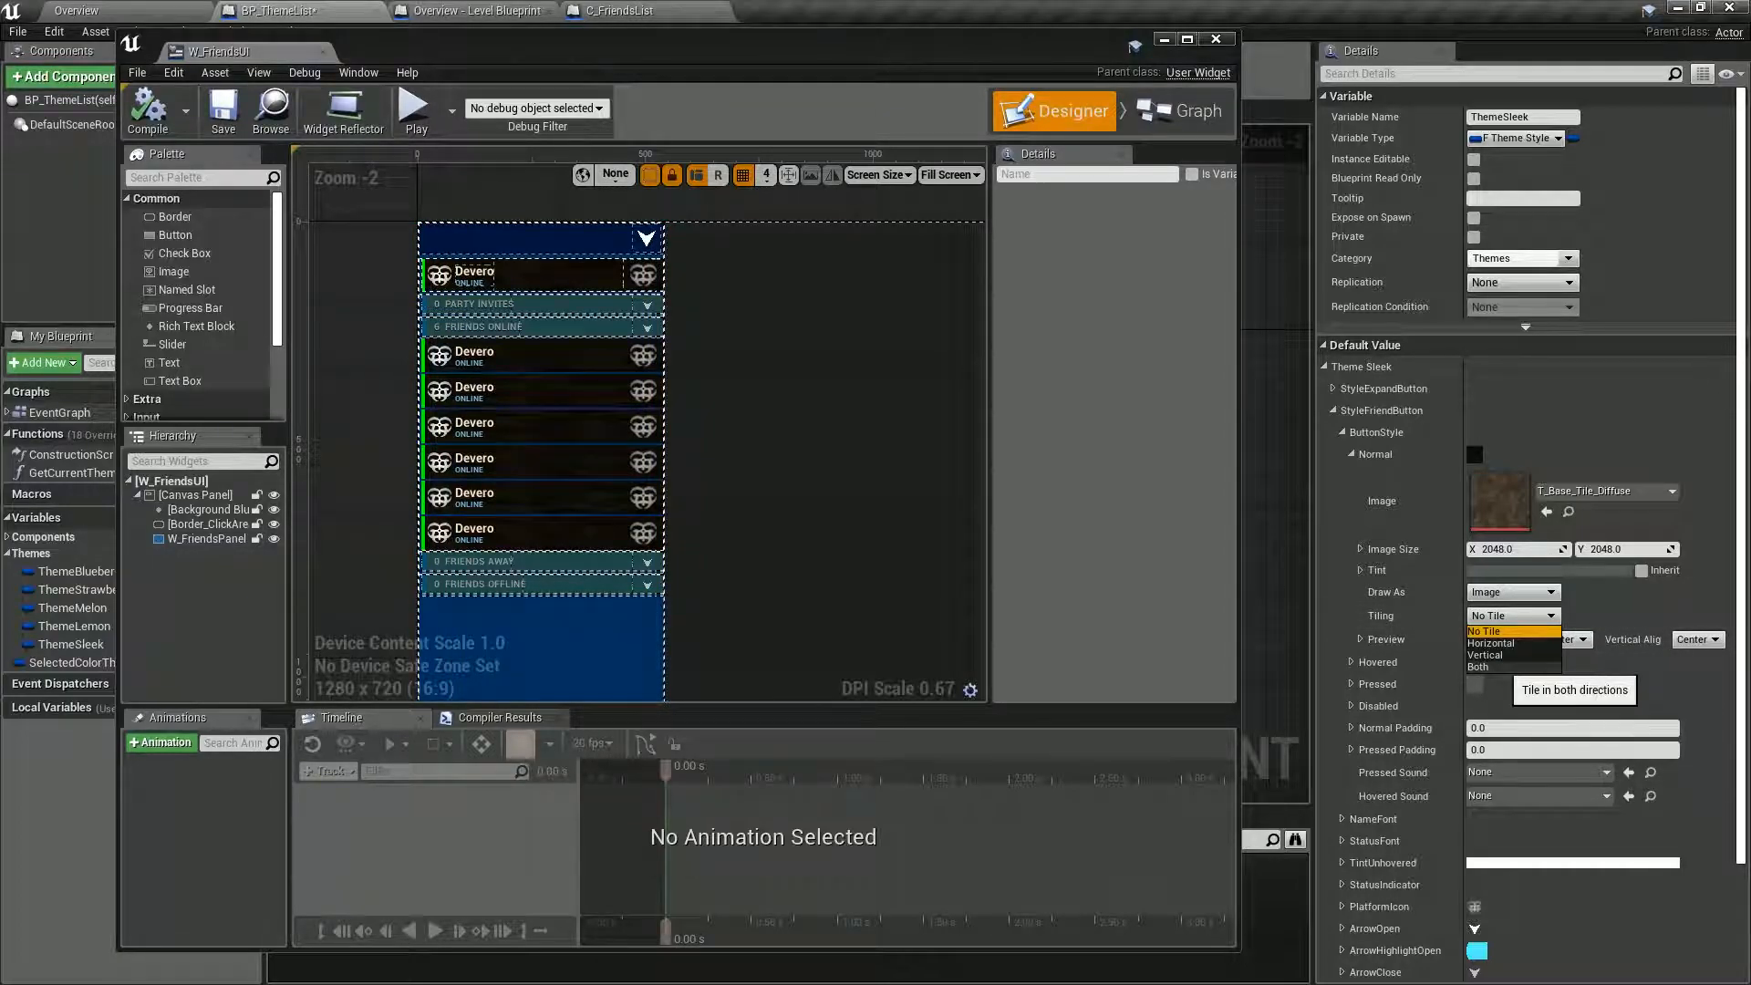
pyautogui.click(1477, 667)
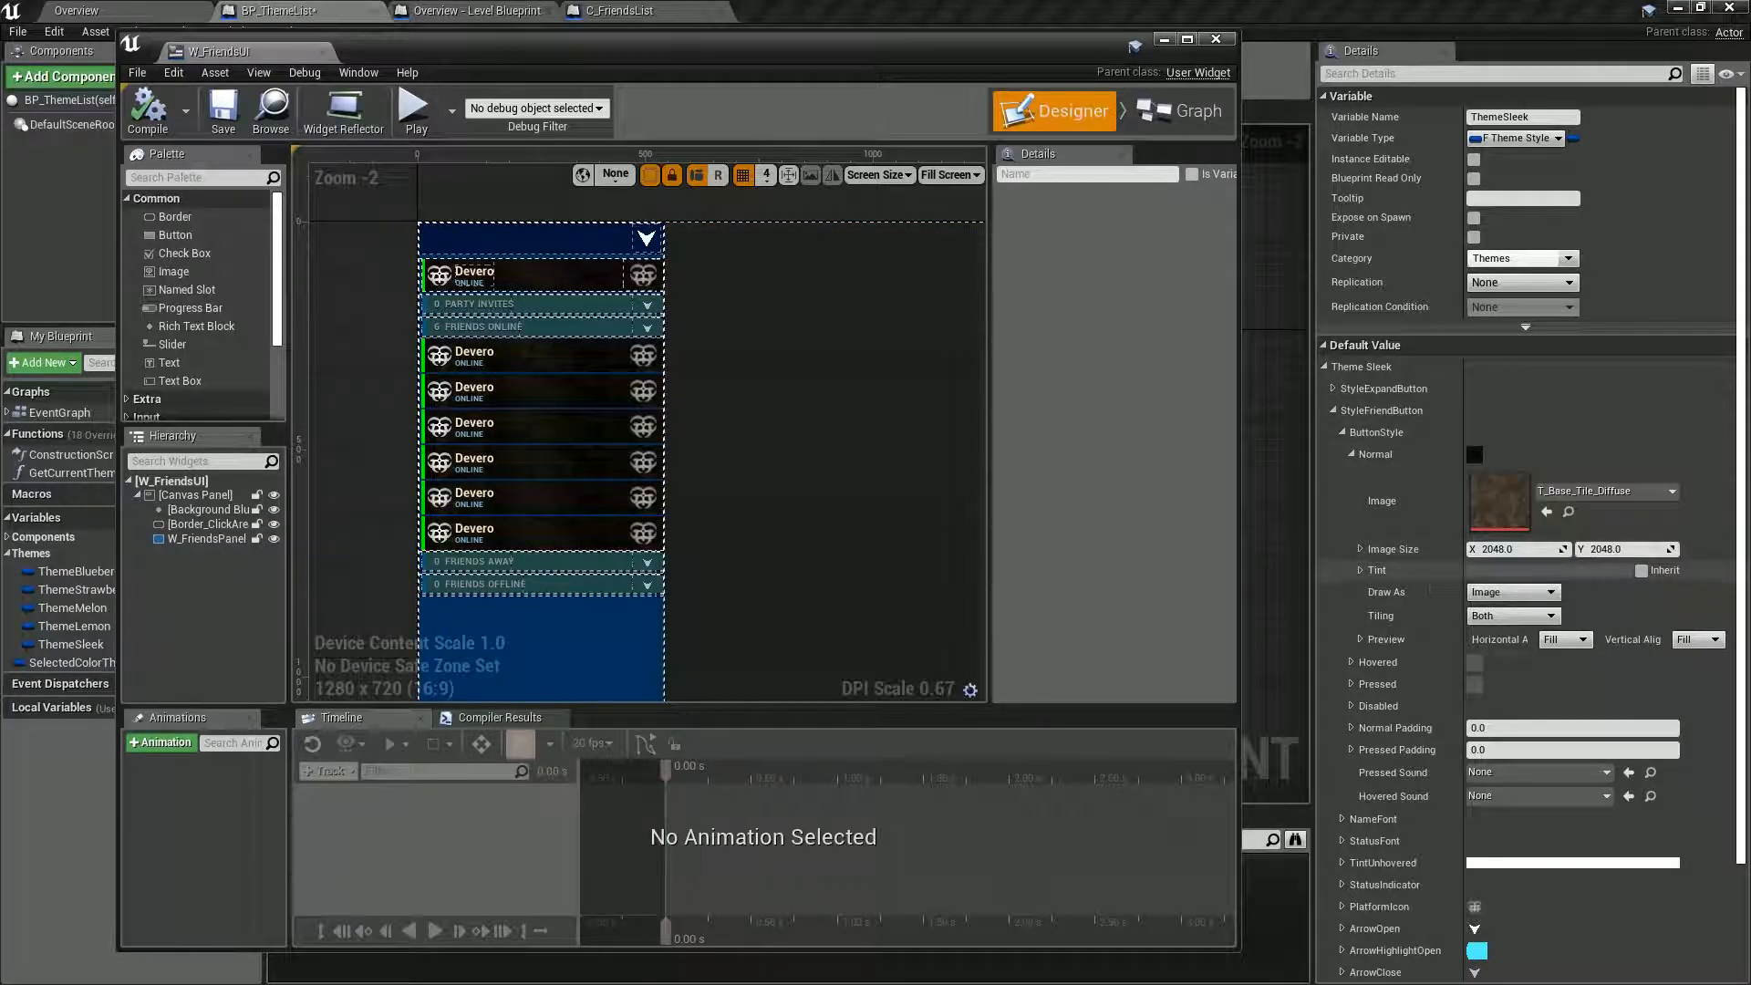
pyautogui.click(1342, 432)
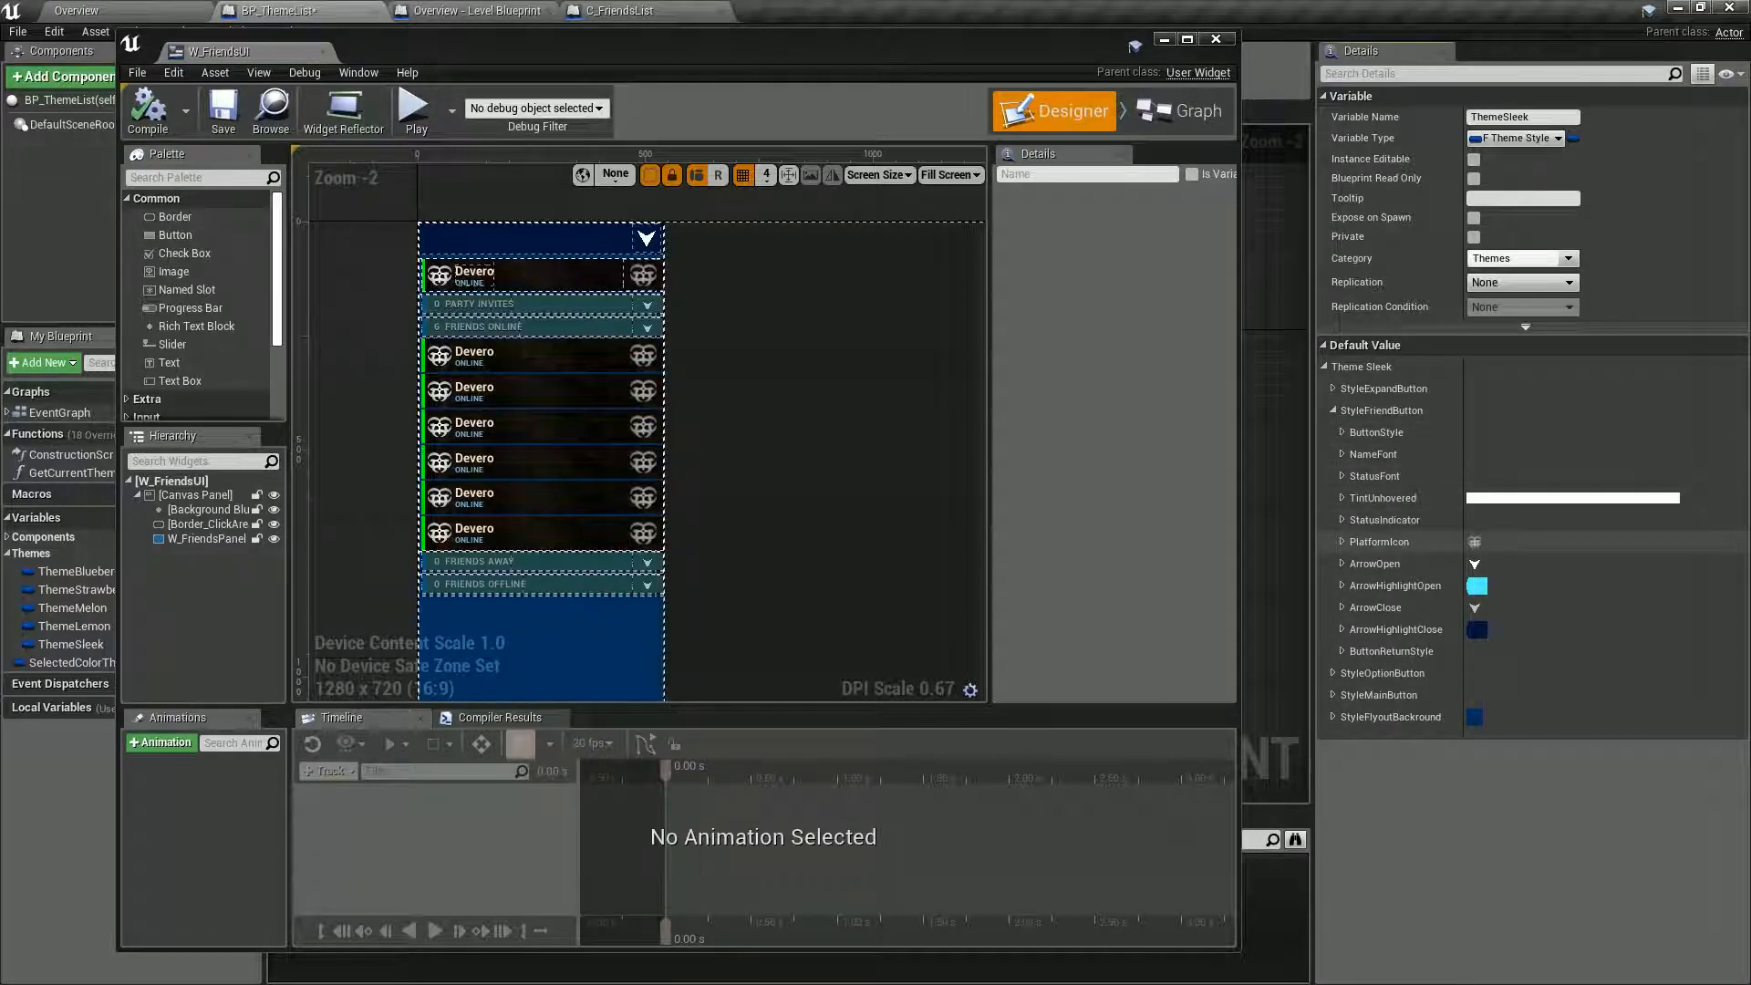
# Try MAT_Groups_AudioMaster as StyleFriendButton's PlatformIcon image in the compiled W_FriendsUI preview, and undo the image change.
pyautogui.click(1342, 542)
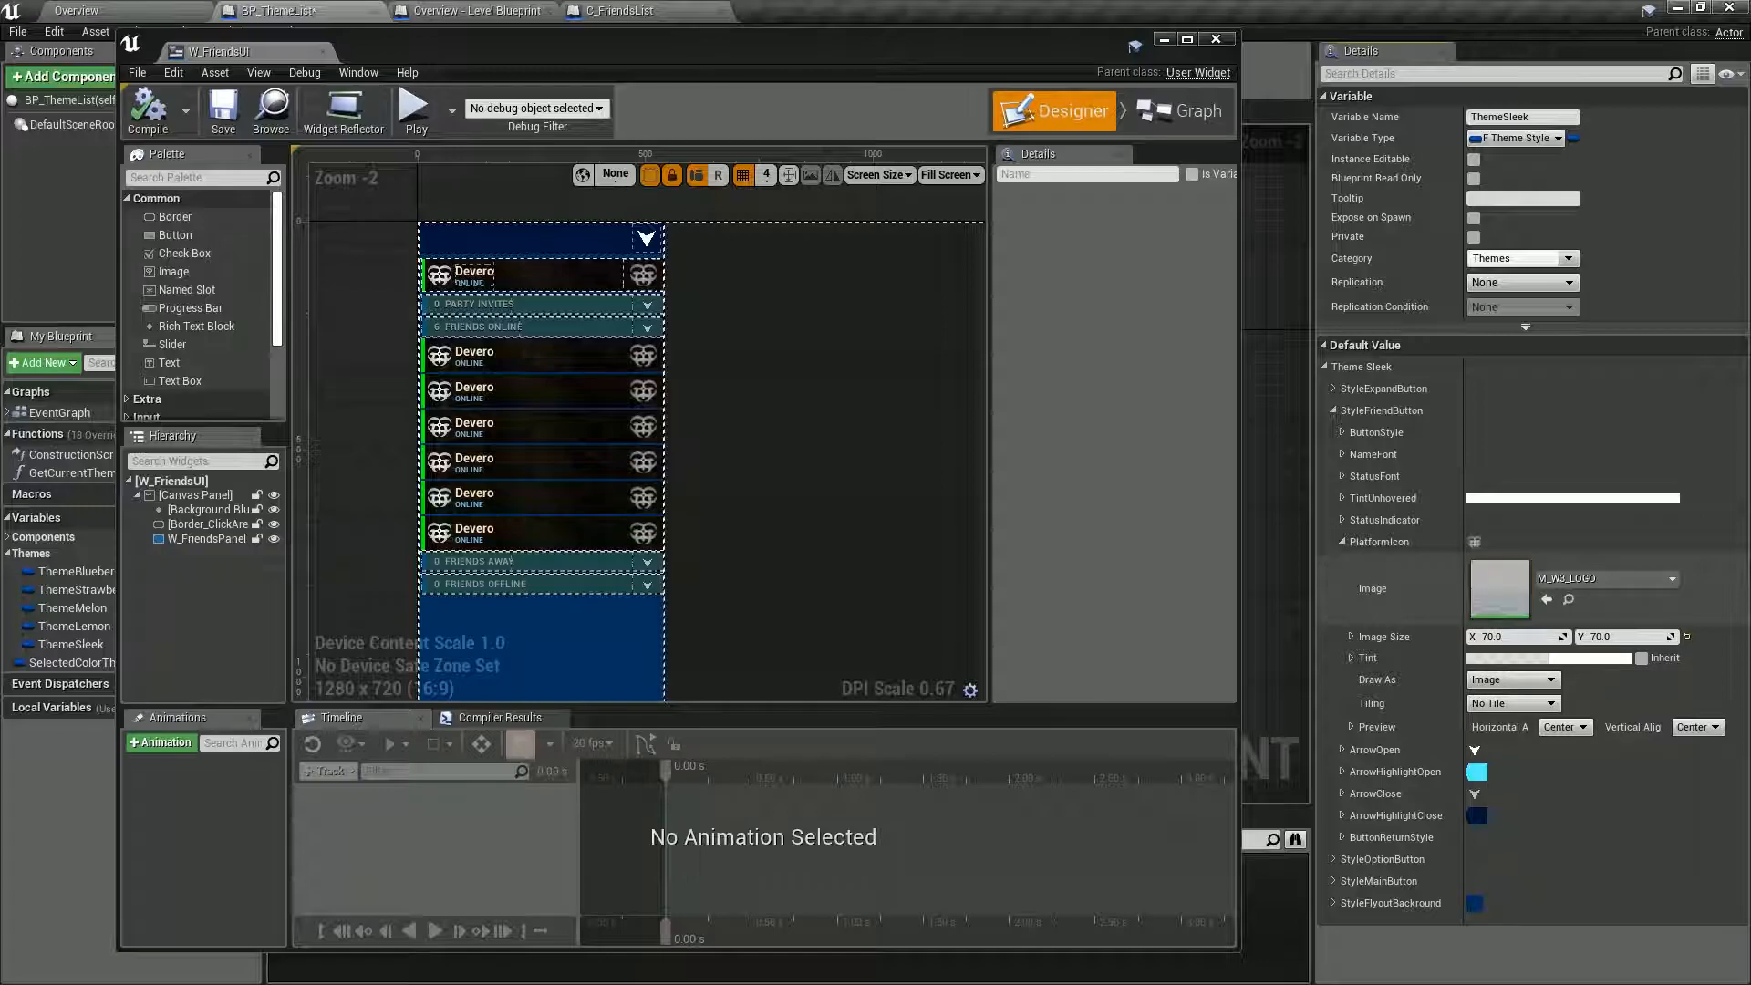
pyautogui.click(1605, 578)
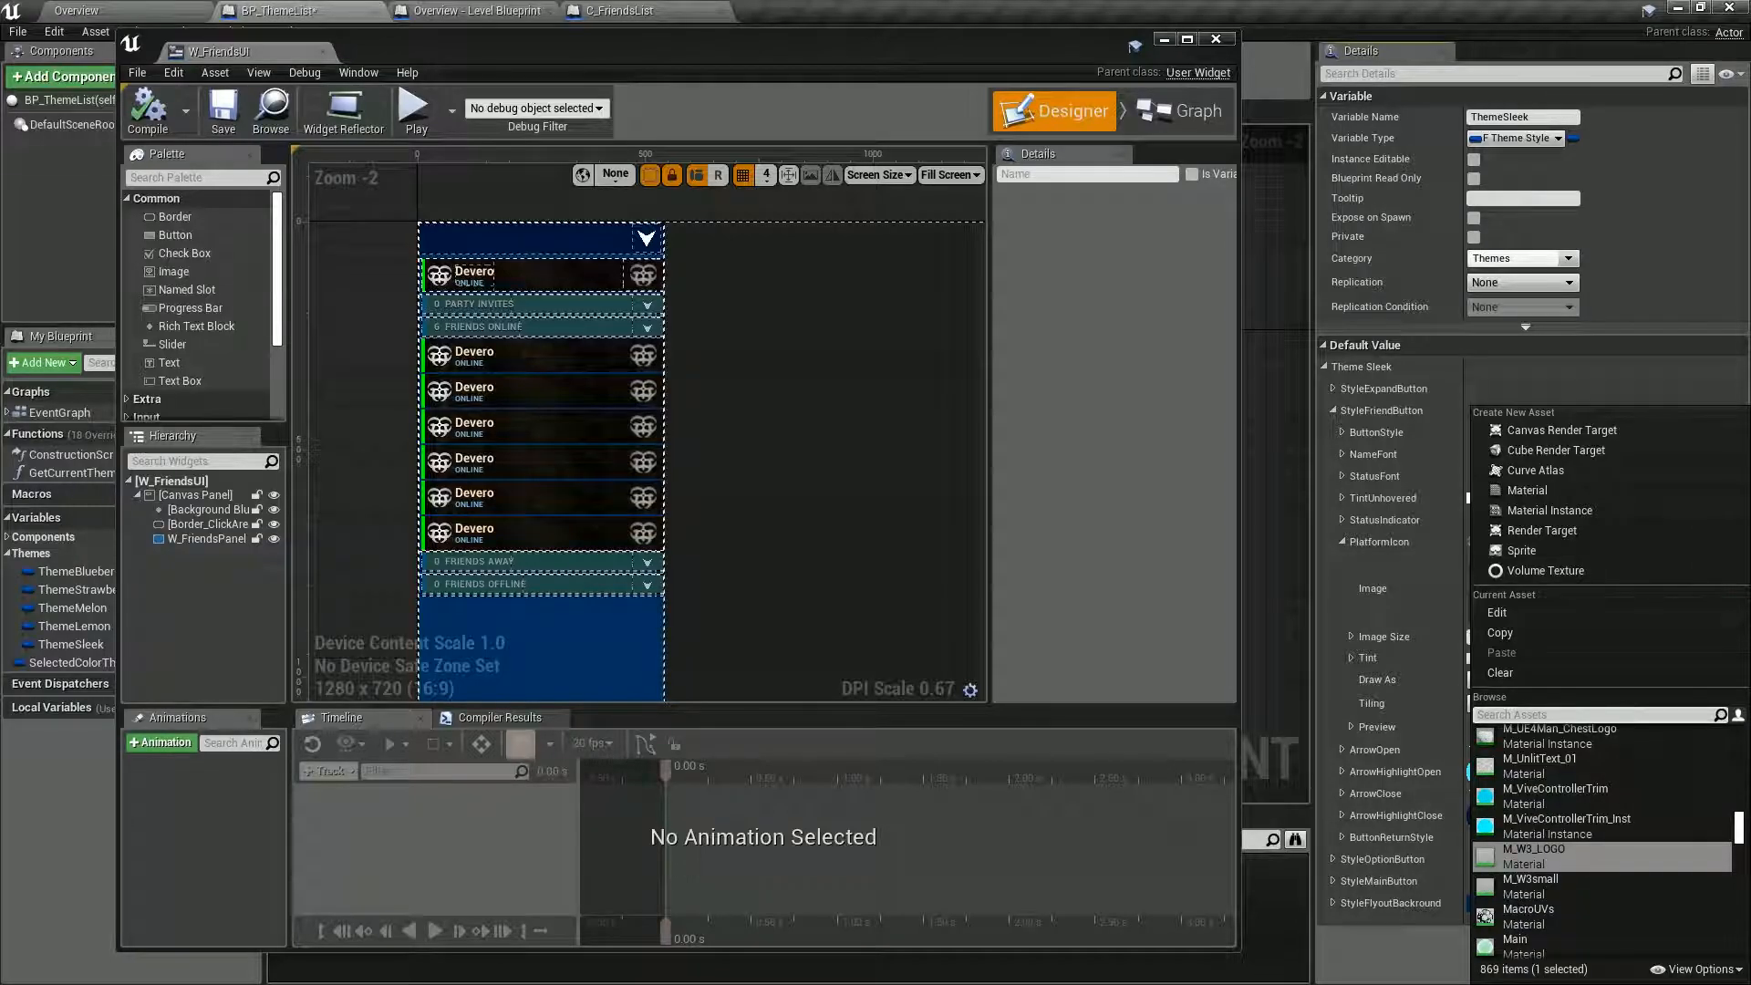
pyautogui.scroll(-3, 1569, 857)
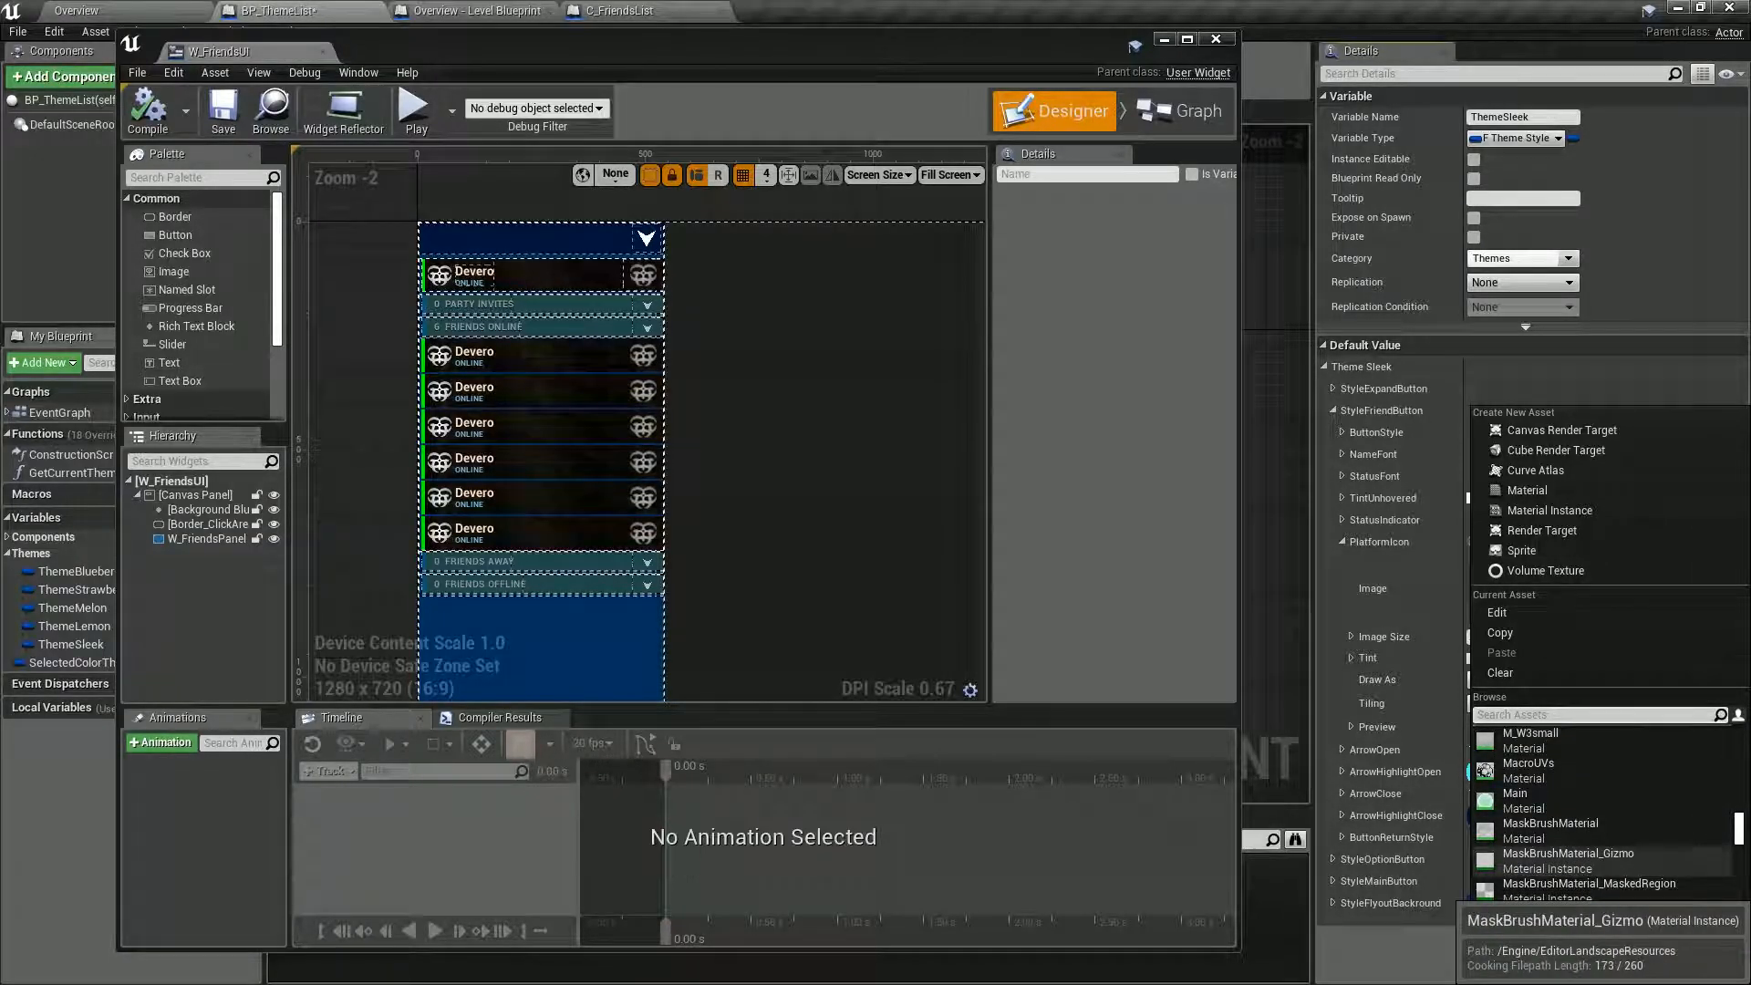
pyautogui.scroll(-5, 1568, 857)
pyautogui.scroll(-4, 1569, 866)
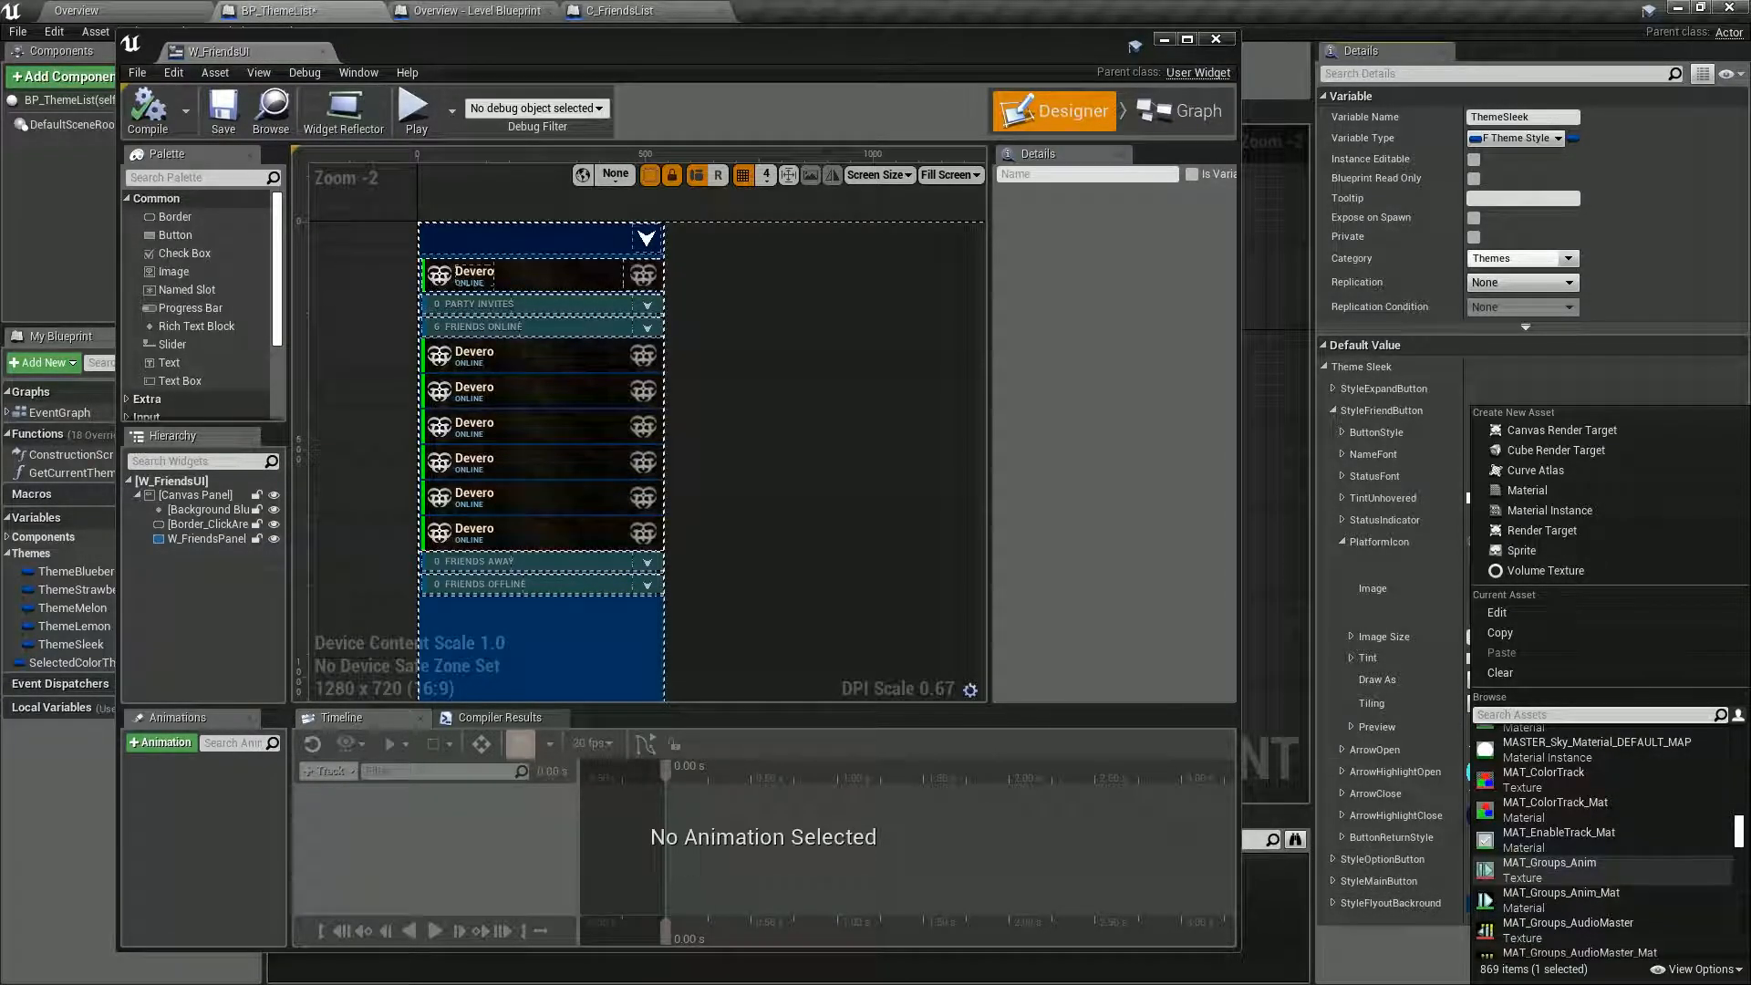
pyautogui.click(1577, 928)
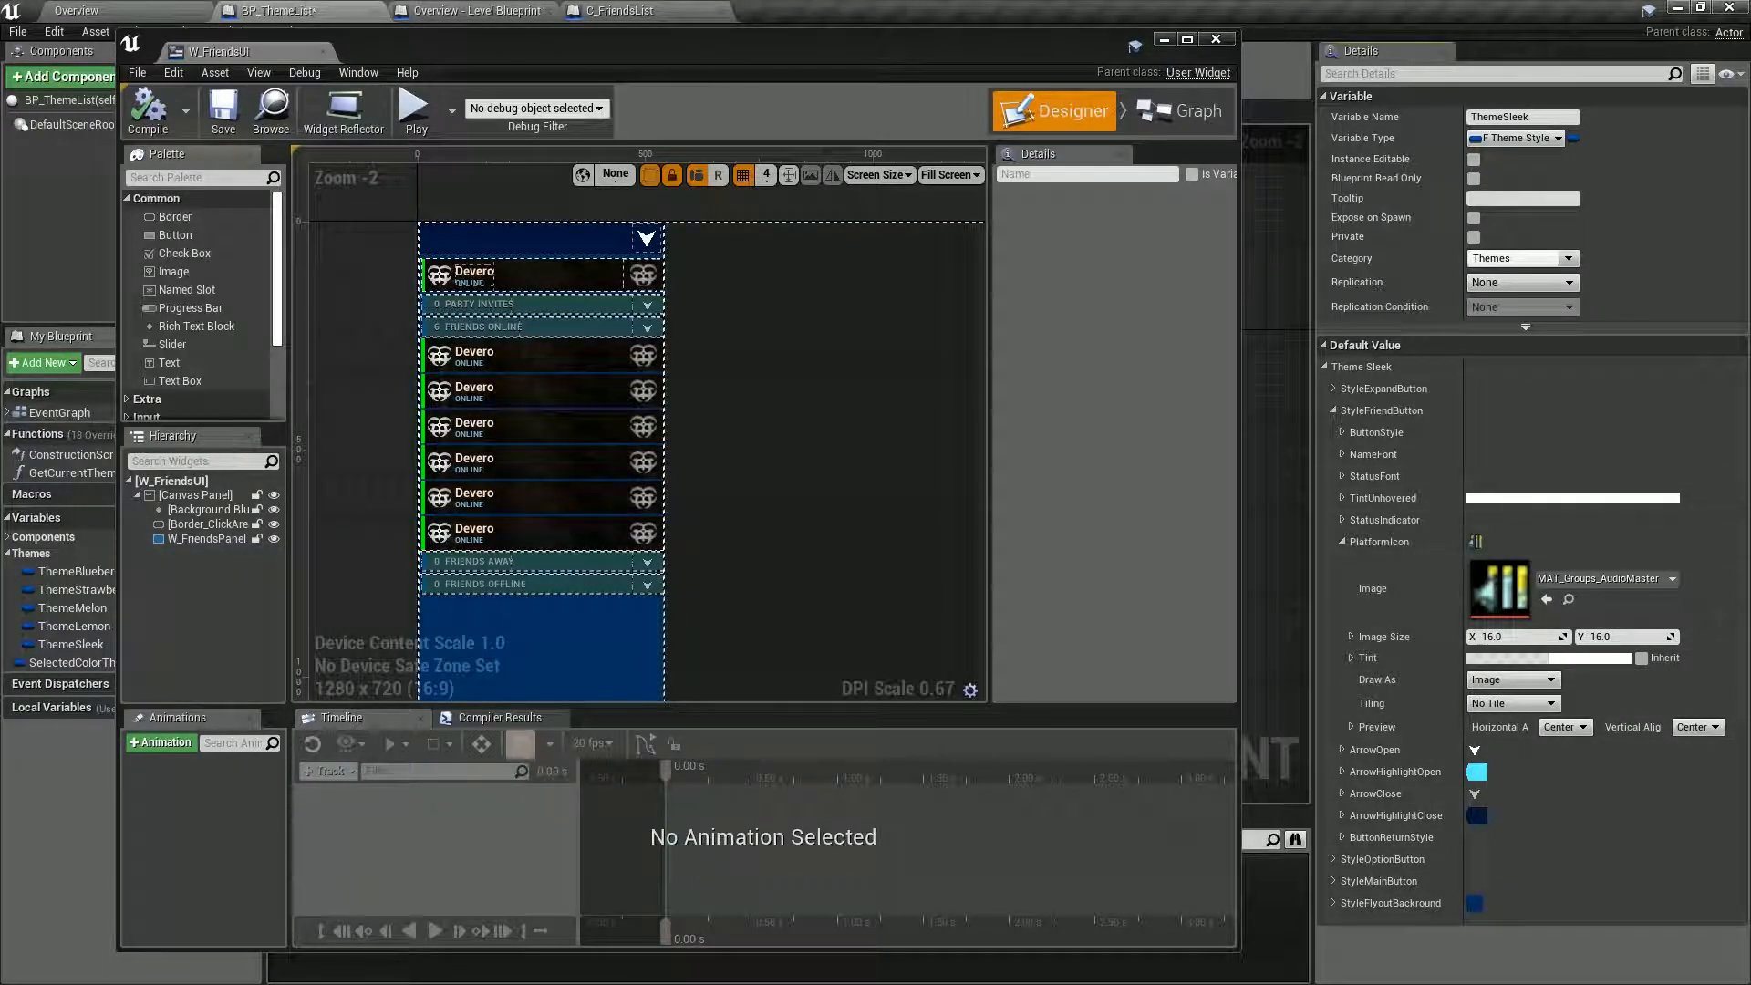
pyautogui.click(147, 108)
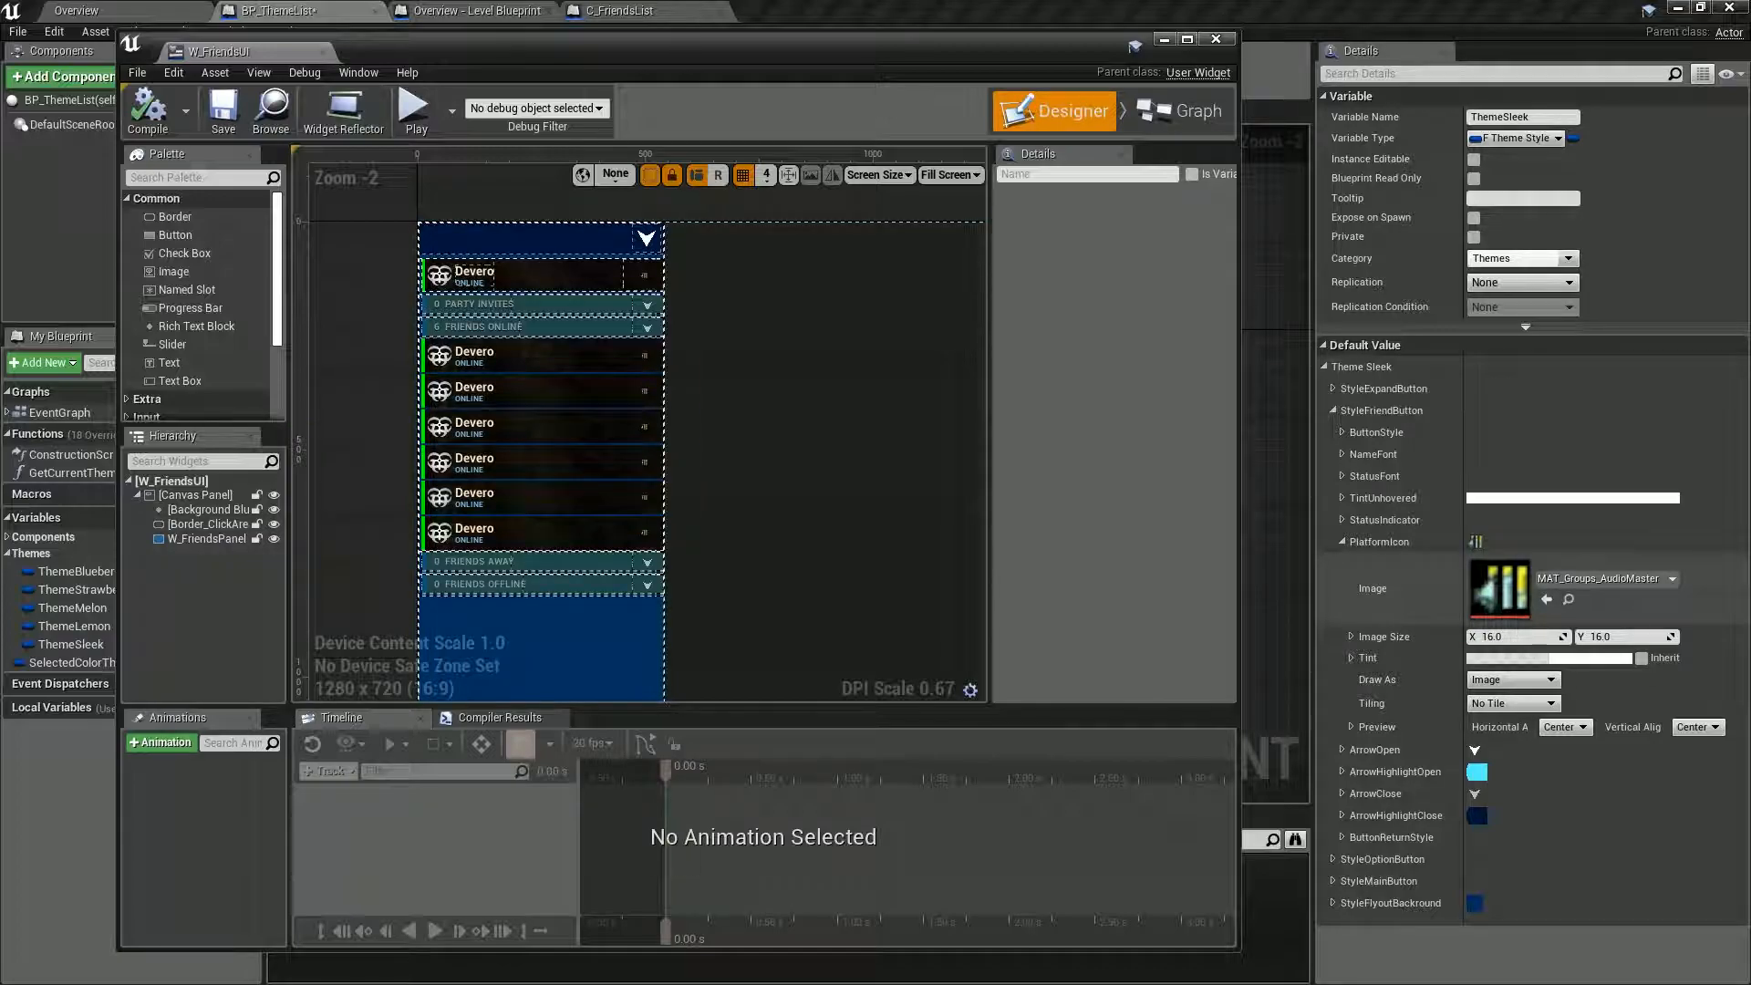
pyautogui.hotkey('ctrl', 'z')
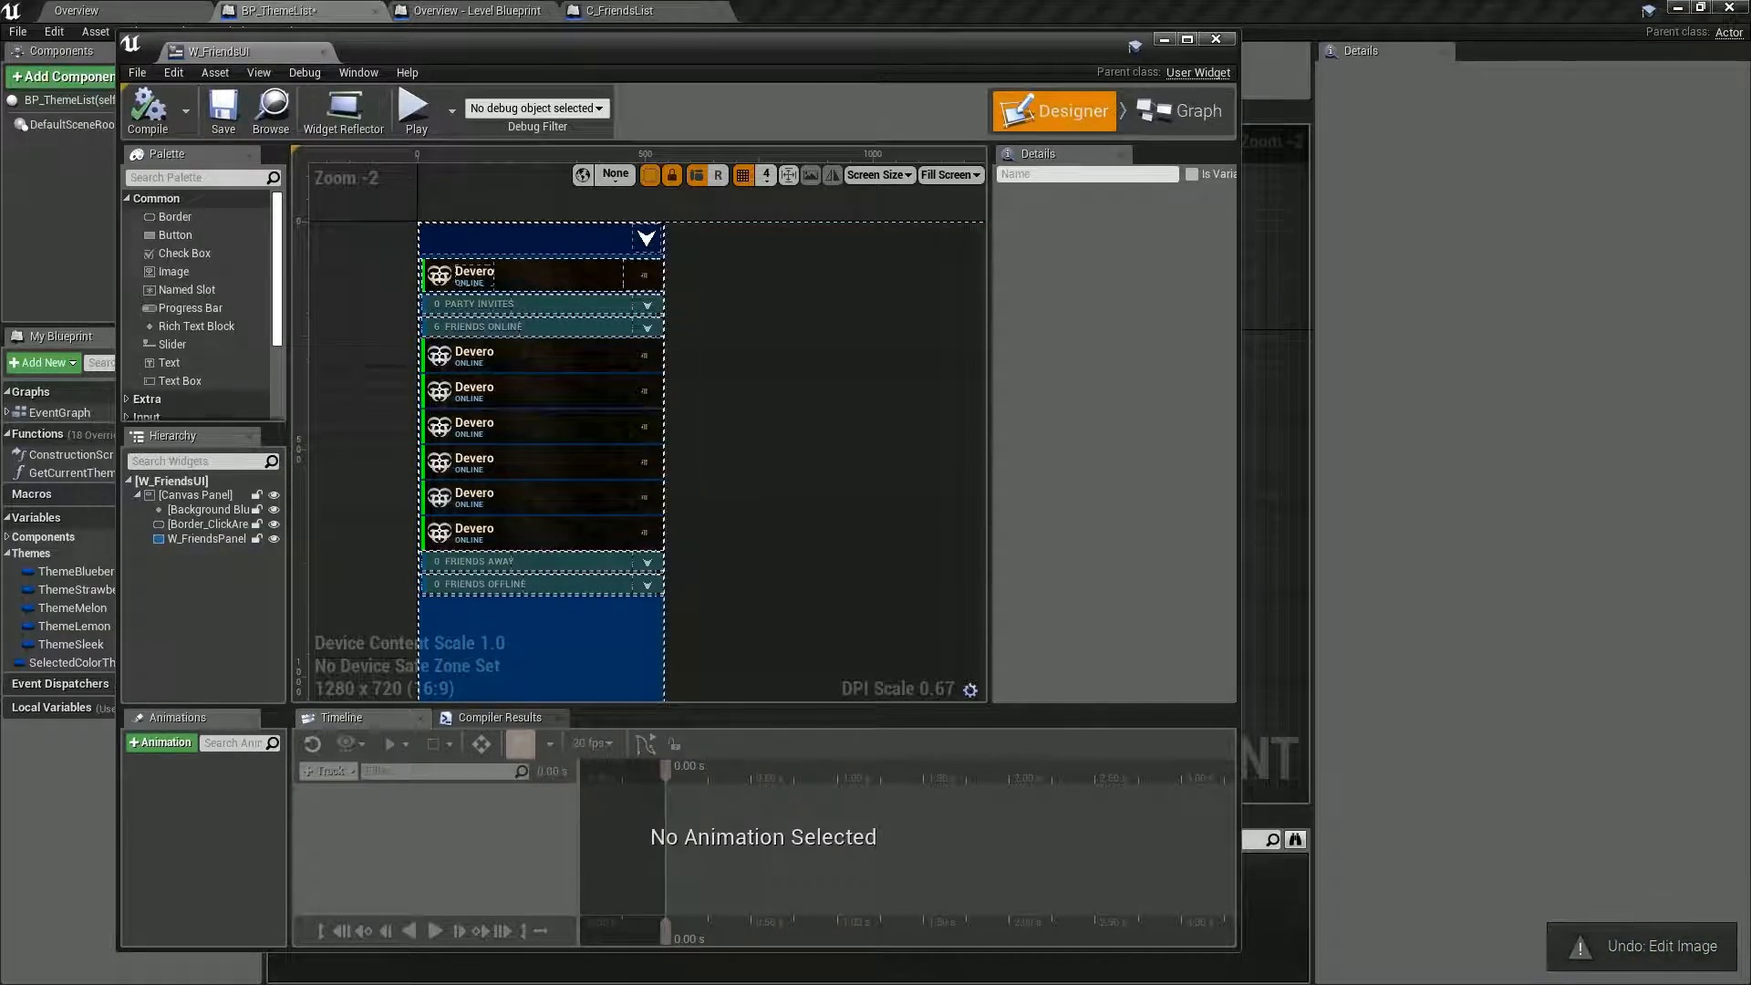
pyautogui.click(147, 108)
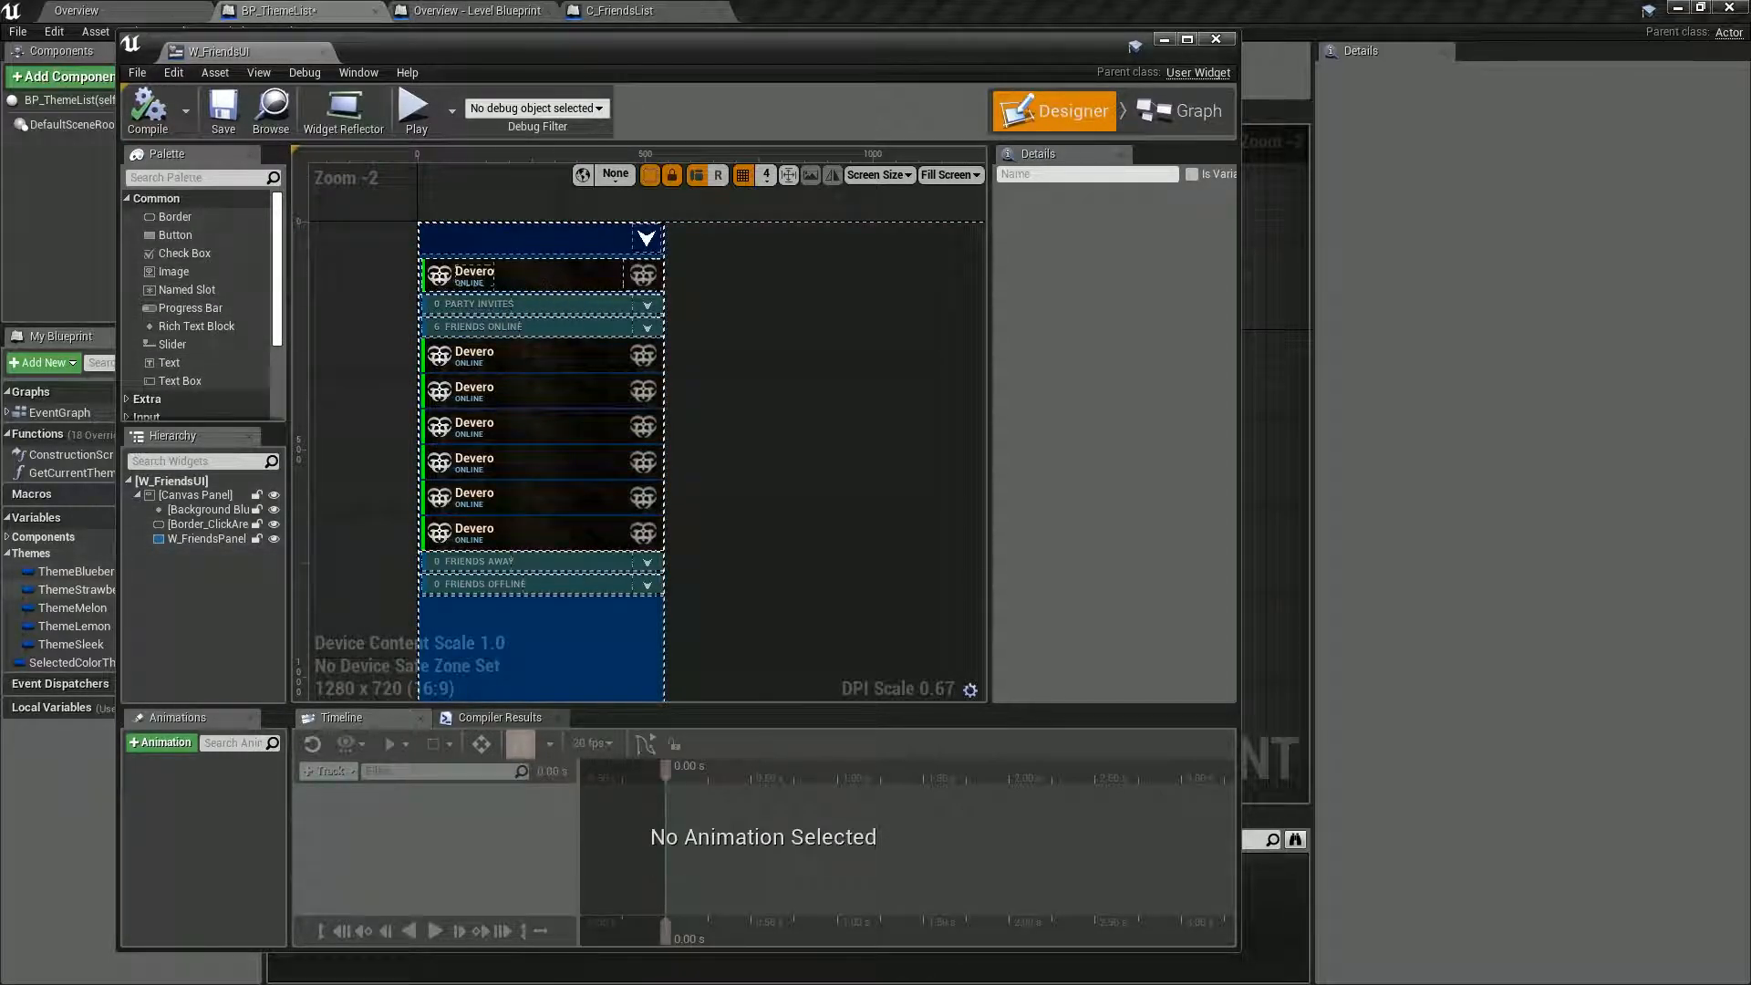
# Reselect the ThemeSleek variable and examine StyleFriendButton's PlatformIcon, ArrowOpen and ArrowHighlightOpen image settings.
pyautogui.click(77, 644)
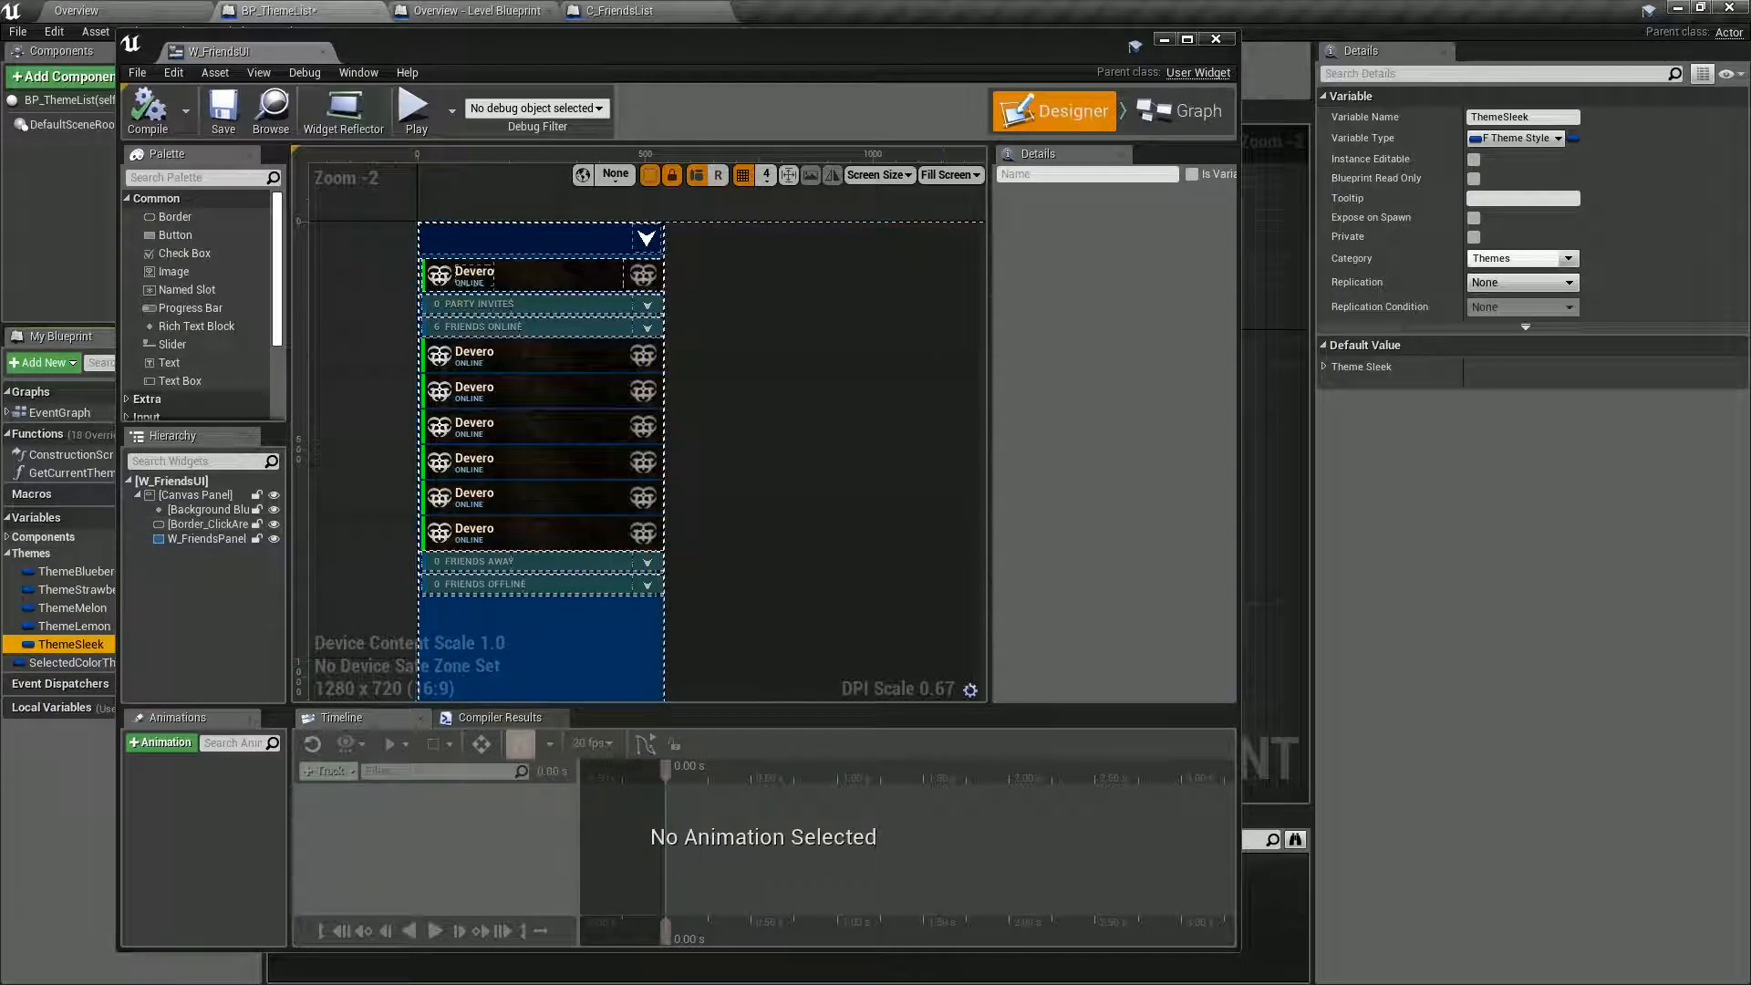
pyautogui.click(1324, 366)
pyautogui.click(1333, 410)
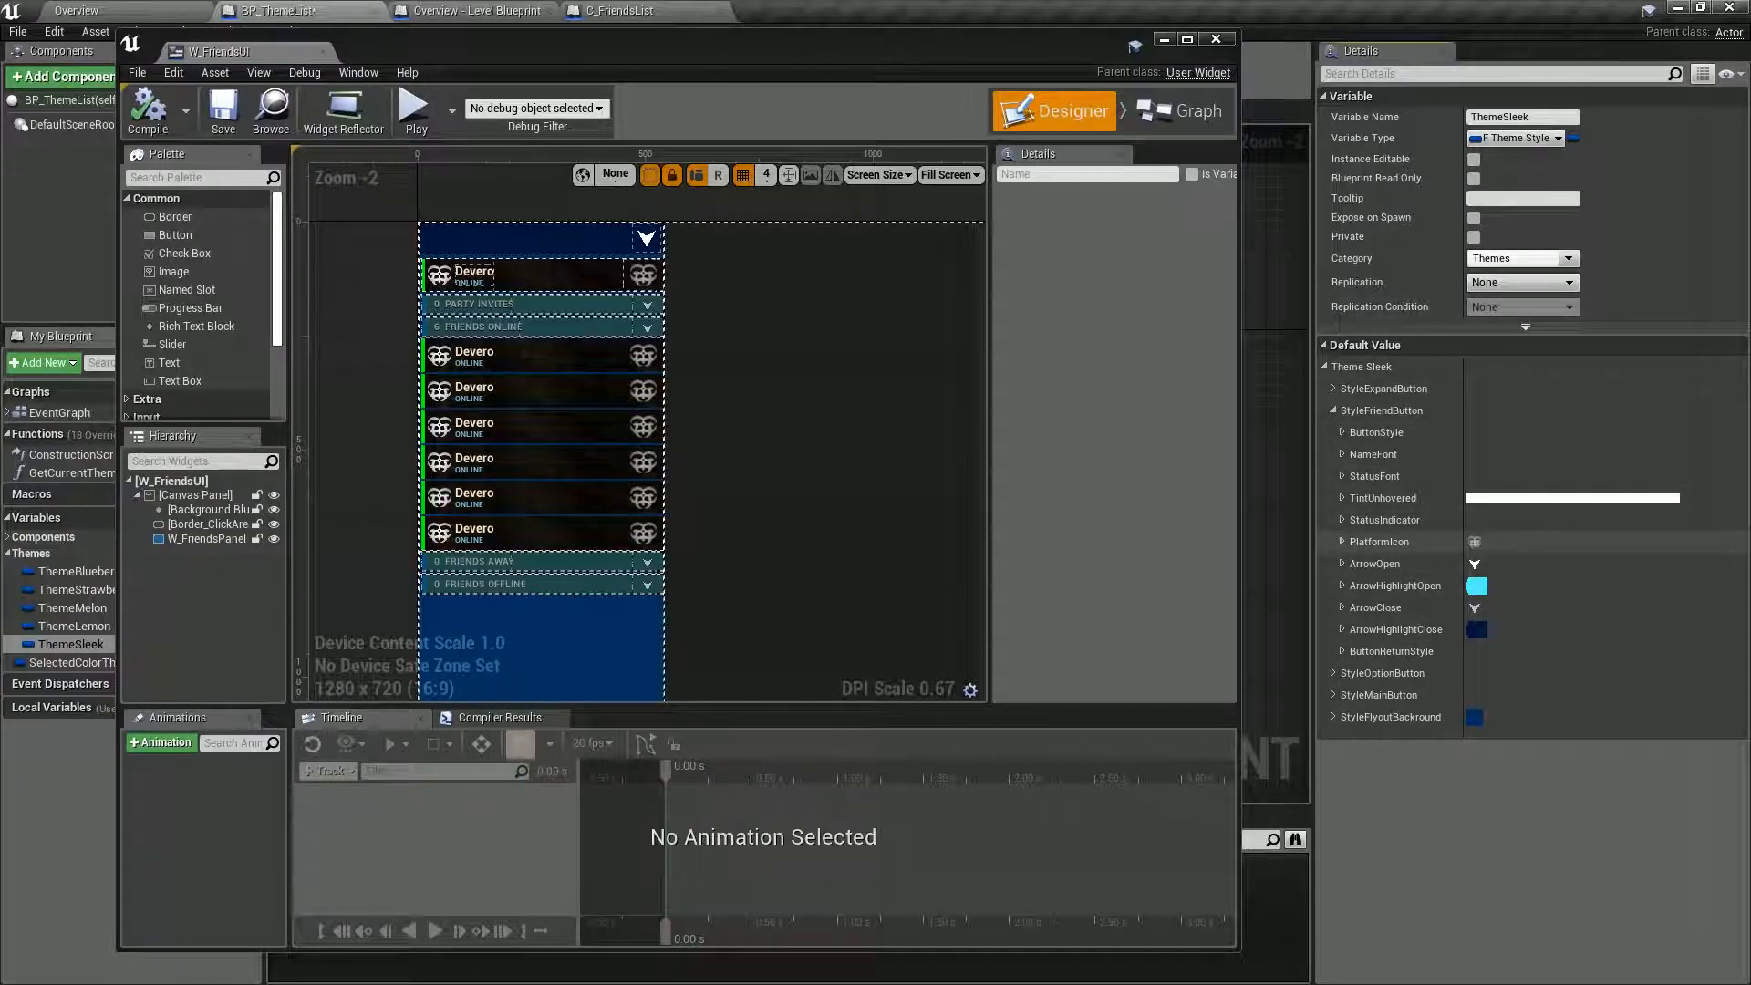
pyautogui.click(1343, 542)
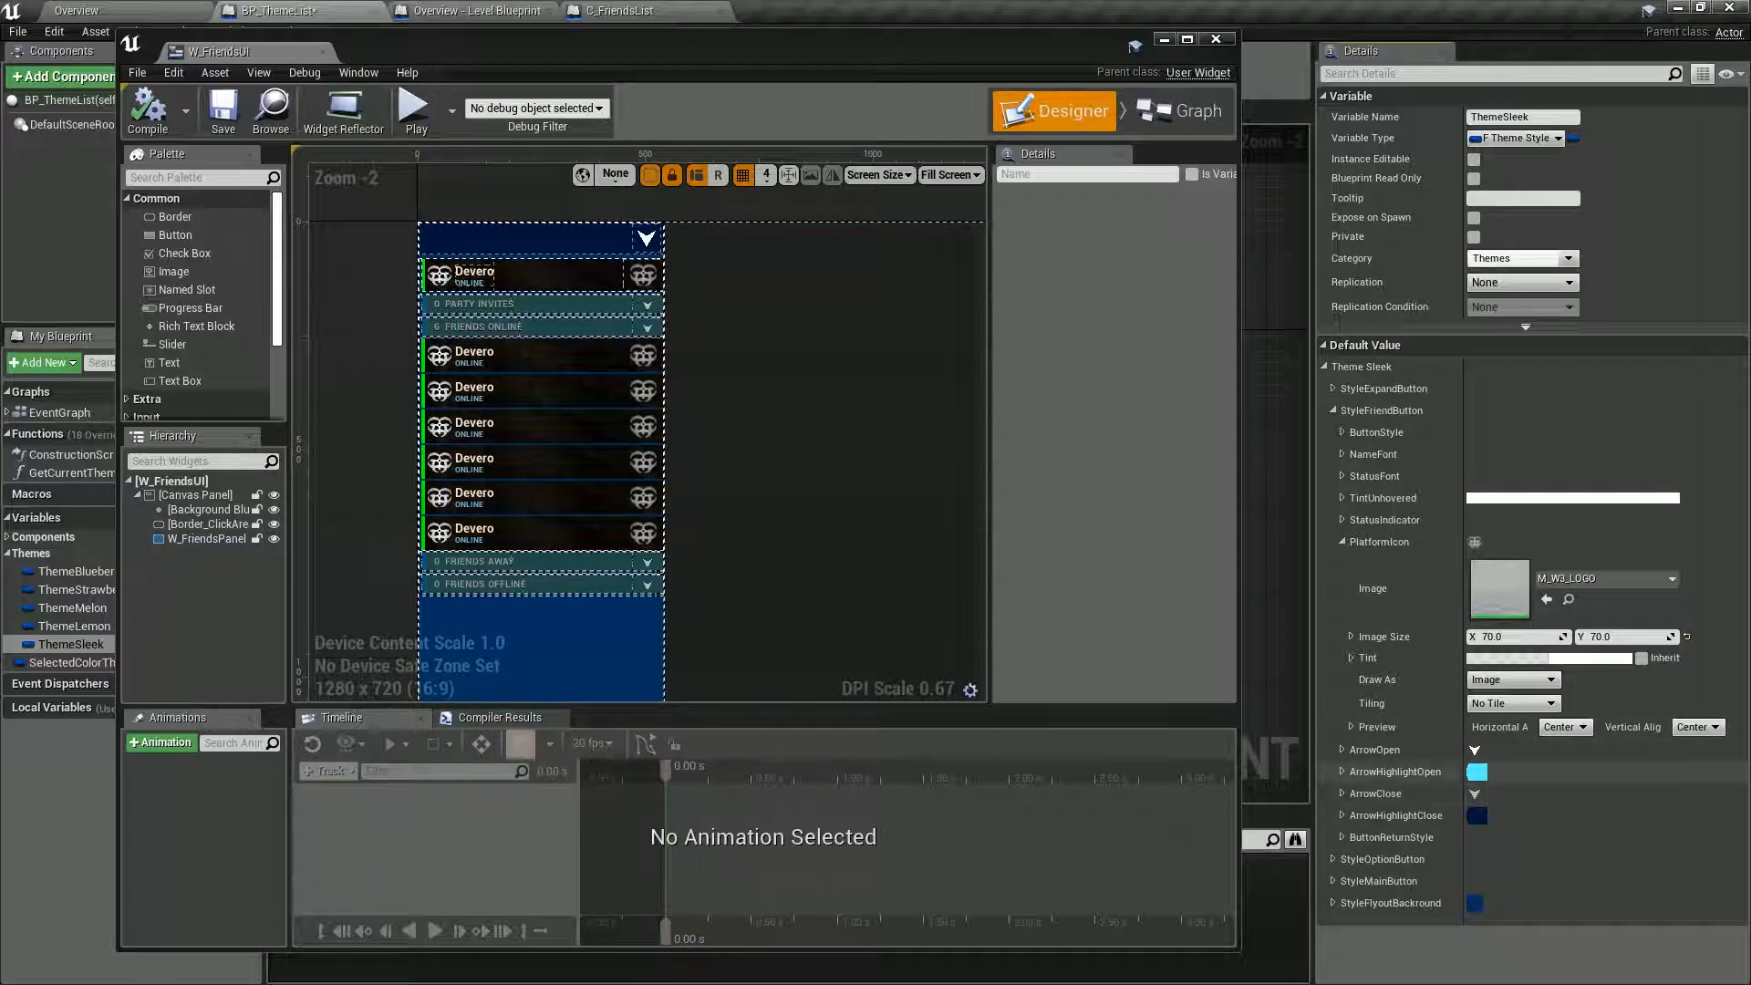
pyautogui.click(1343, 750)
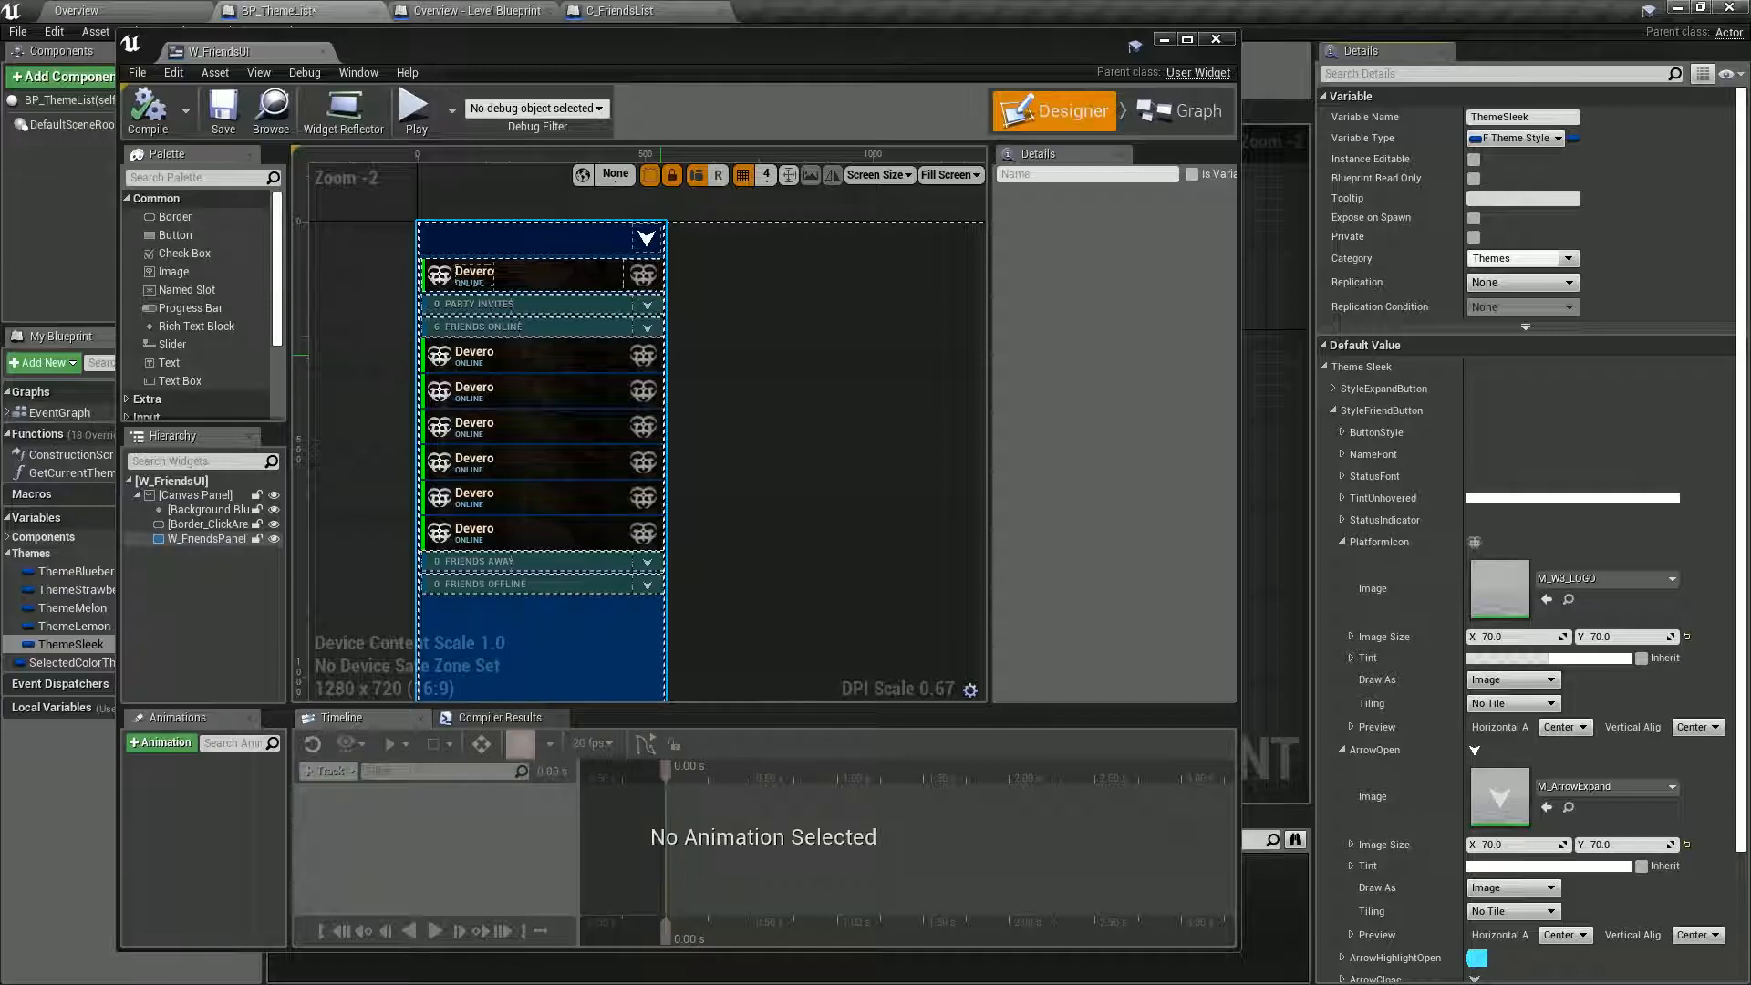
pyautogui.scroll(-3, 1523, 548)
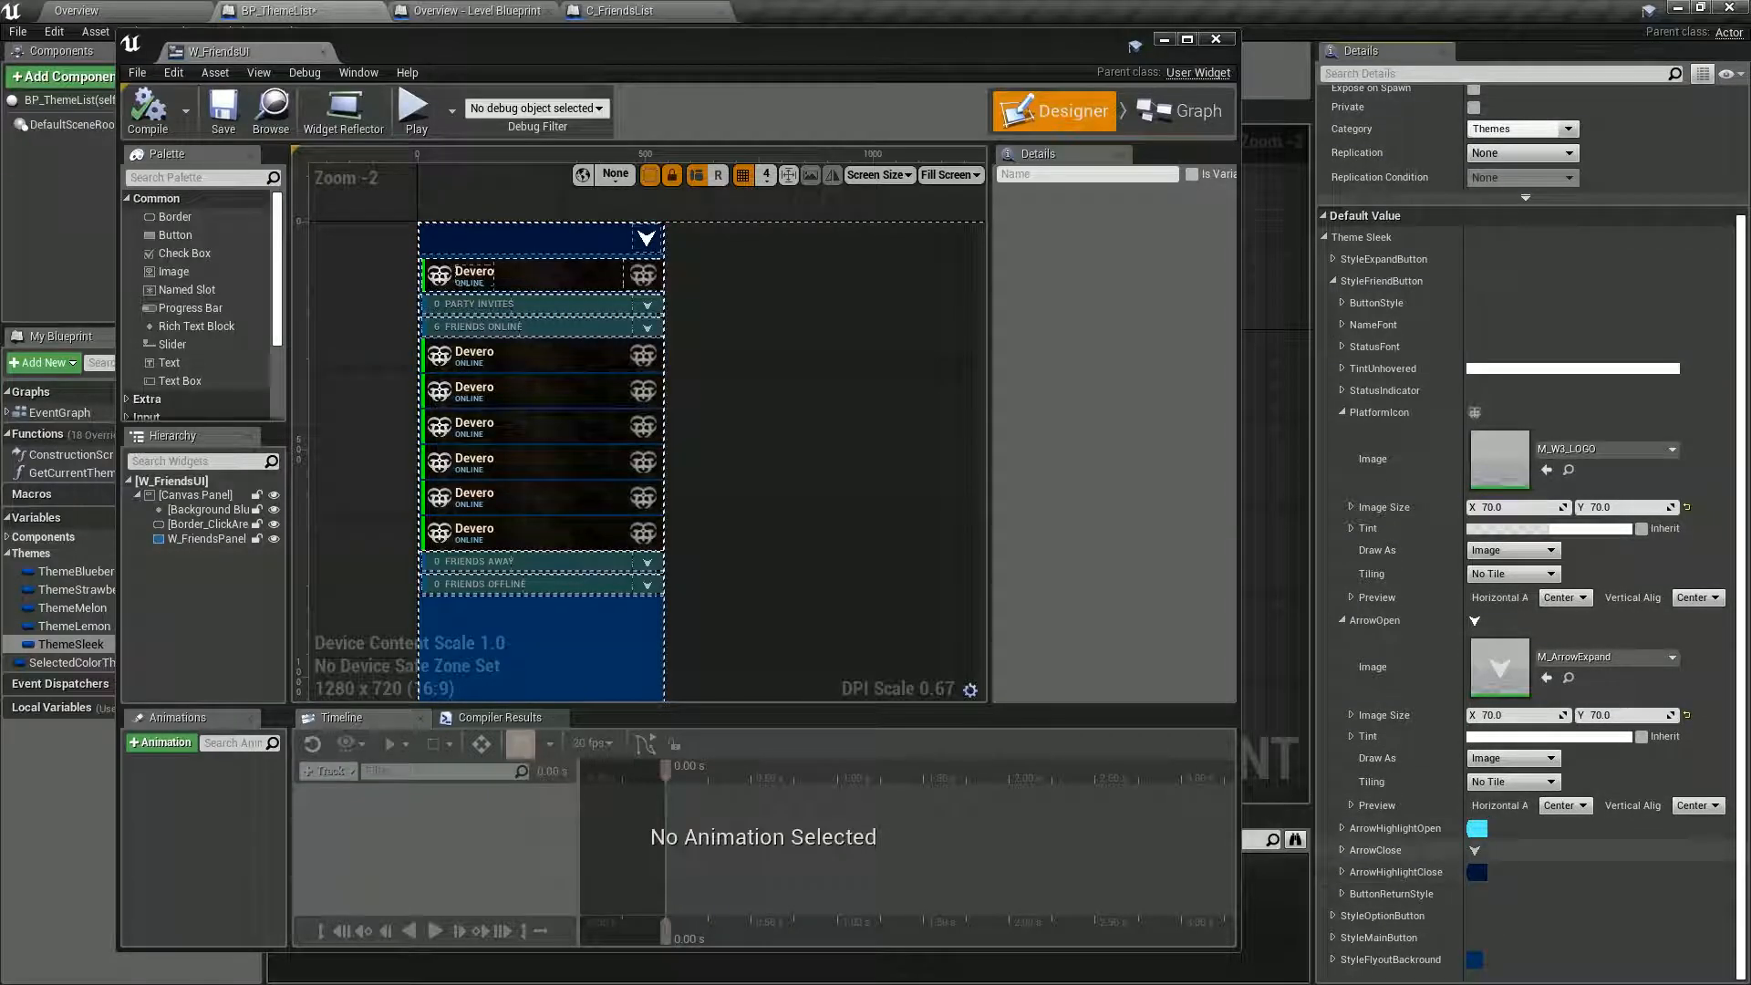
pyautogui.click(1341, 829)
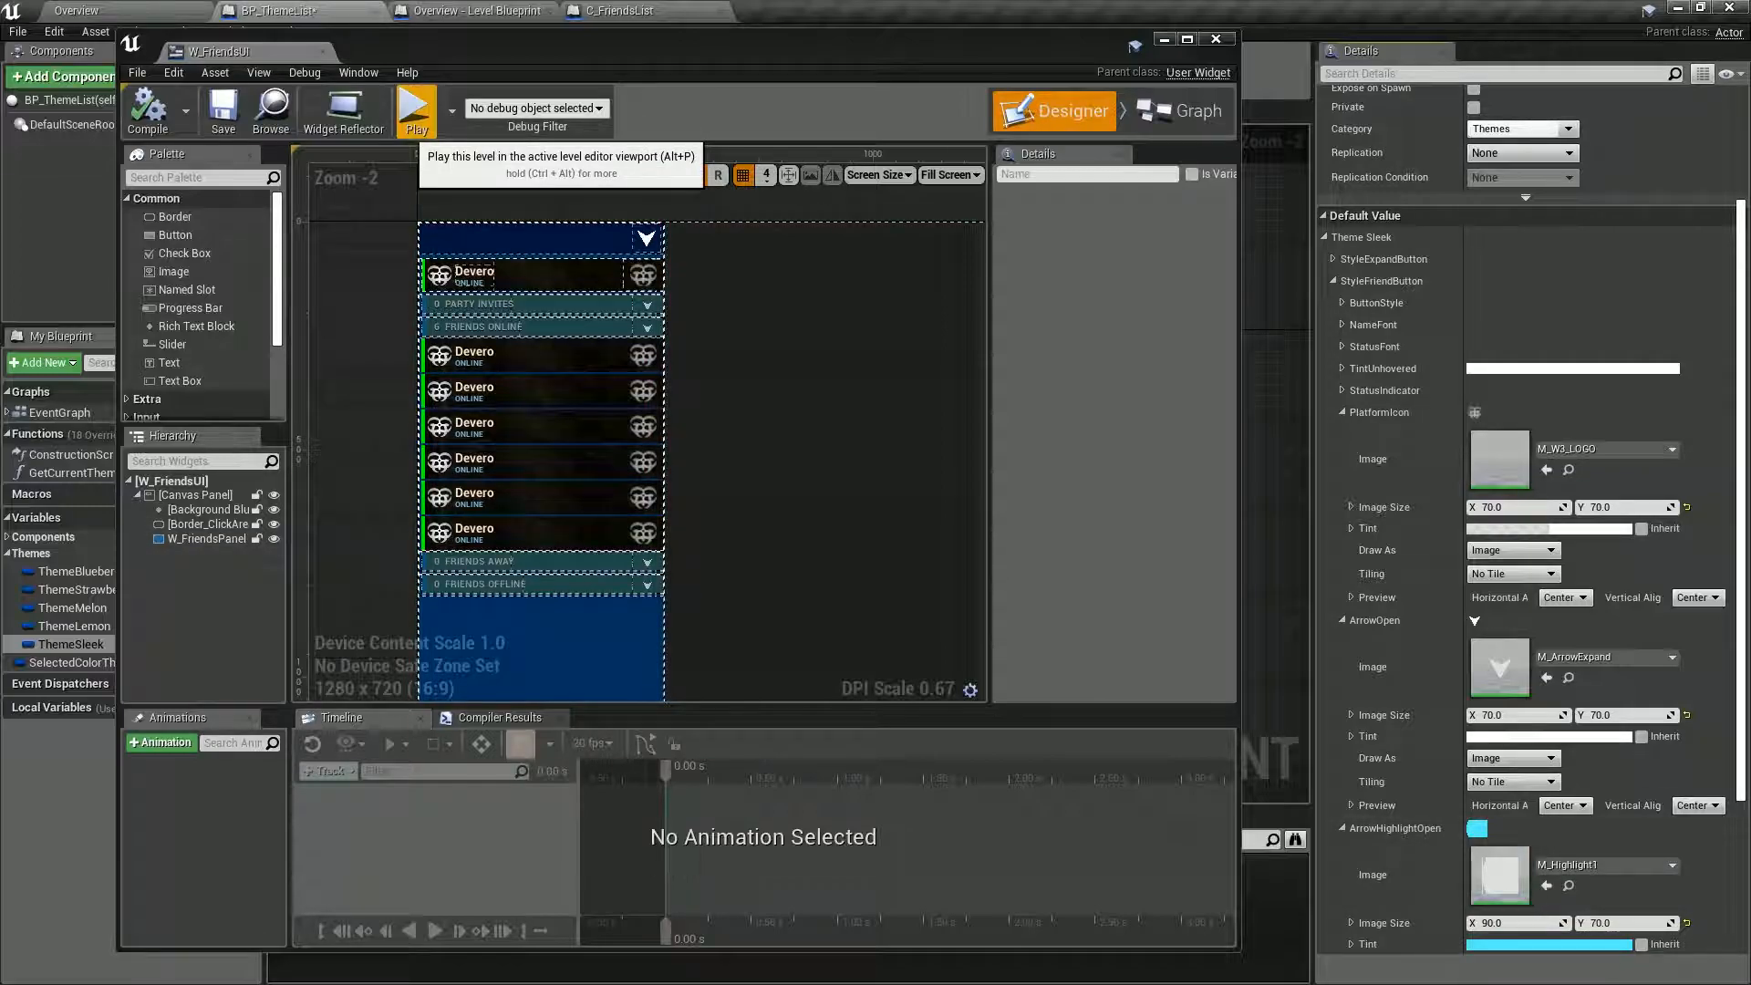
# Play the level and open the first online friend's party options to check the textured buttons and arrow highlights.
pyautogui.click(415, 114)
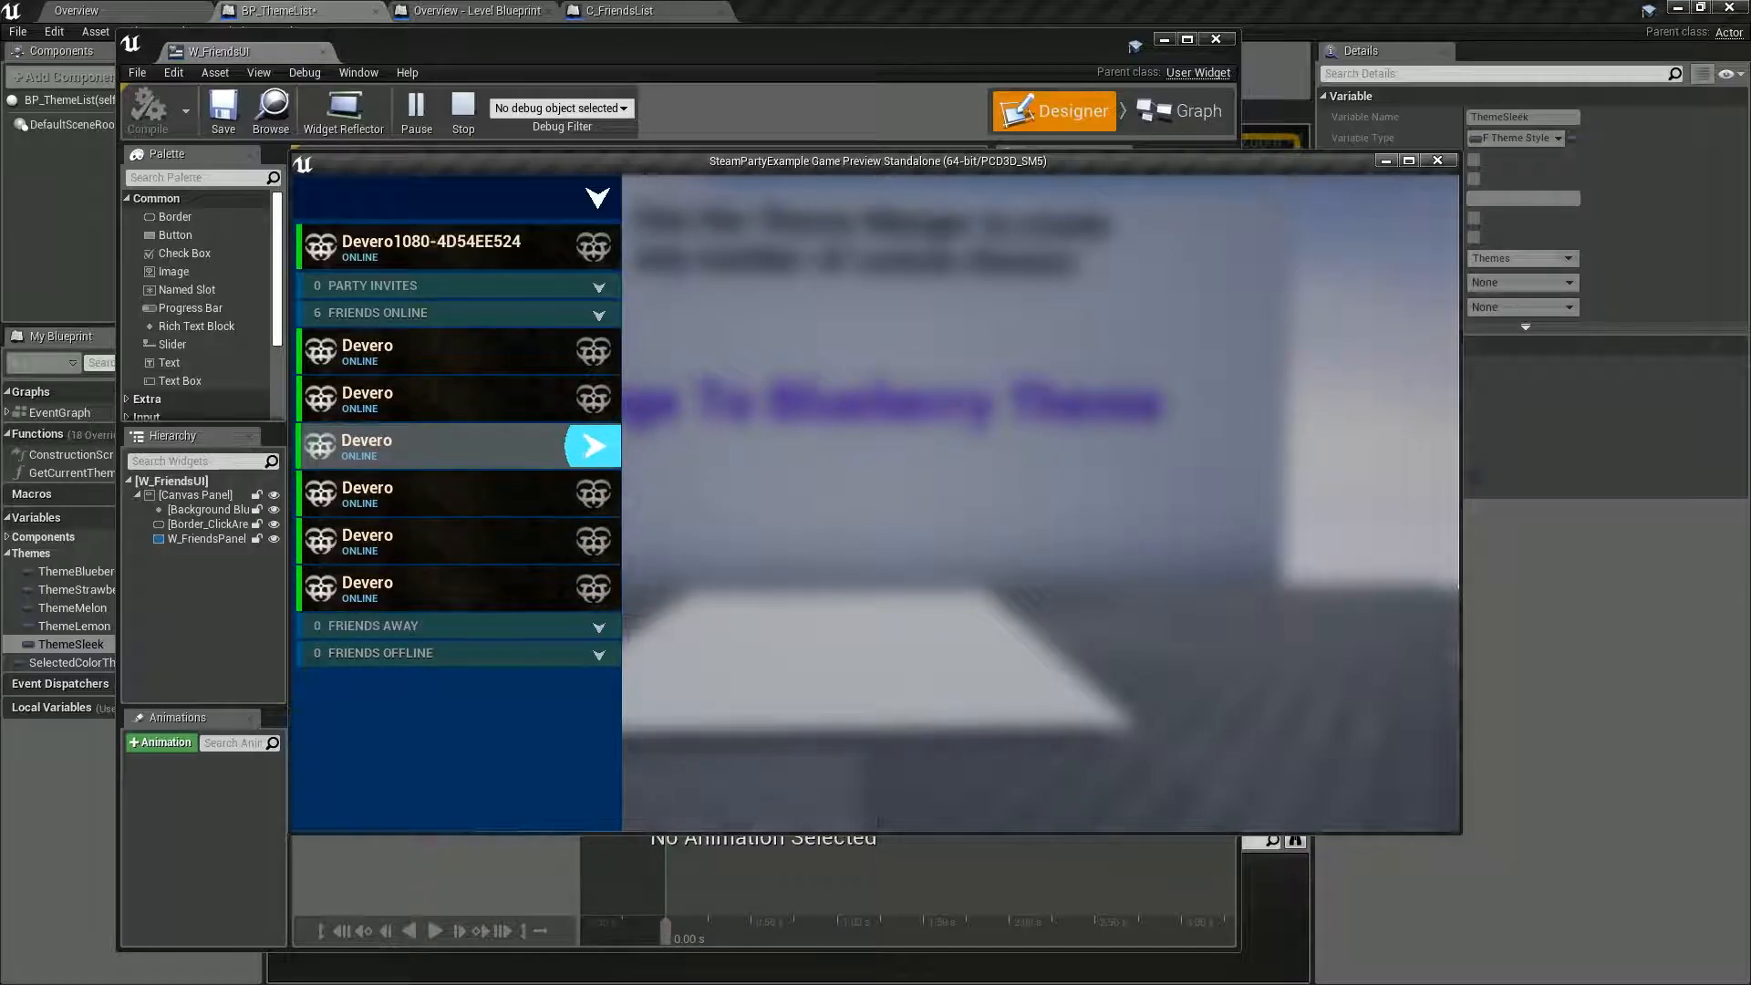
pyautogui.click(456, 352)
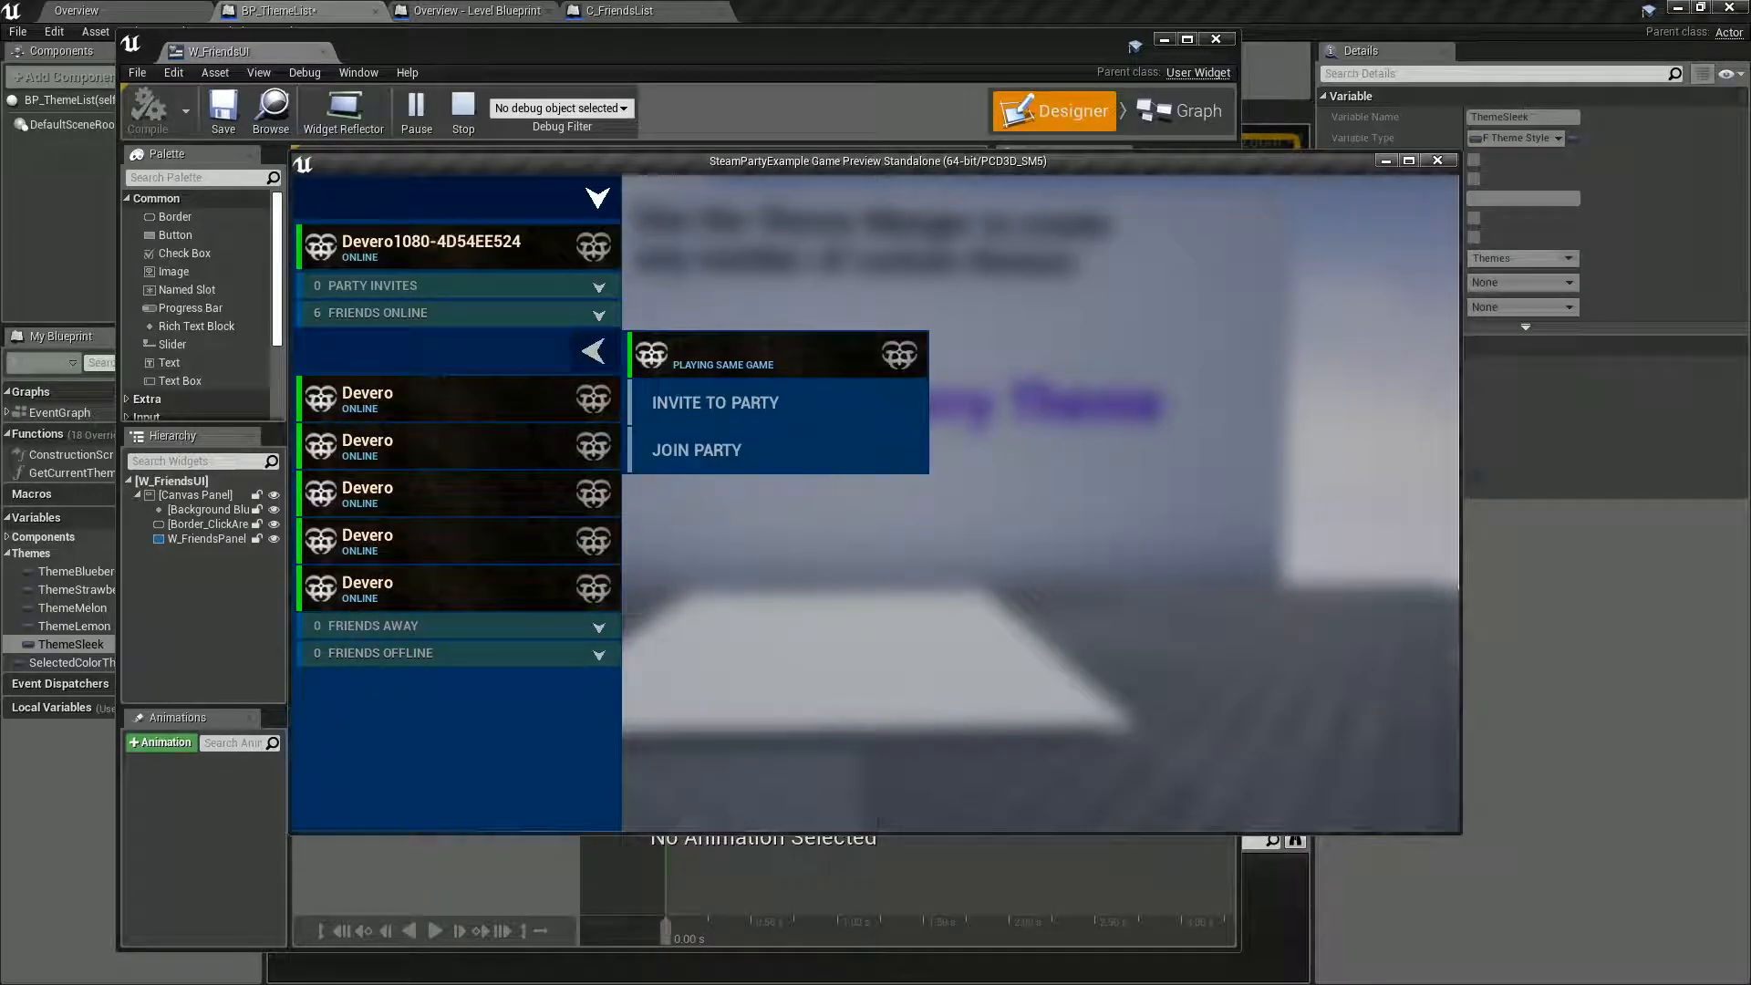
pyautogui.click(584, 352)
pyautogui.click(583, 352)
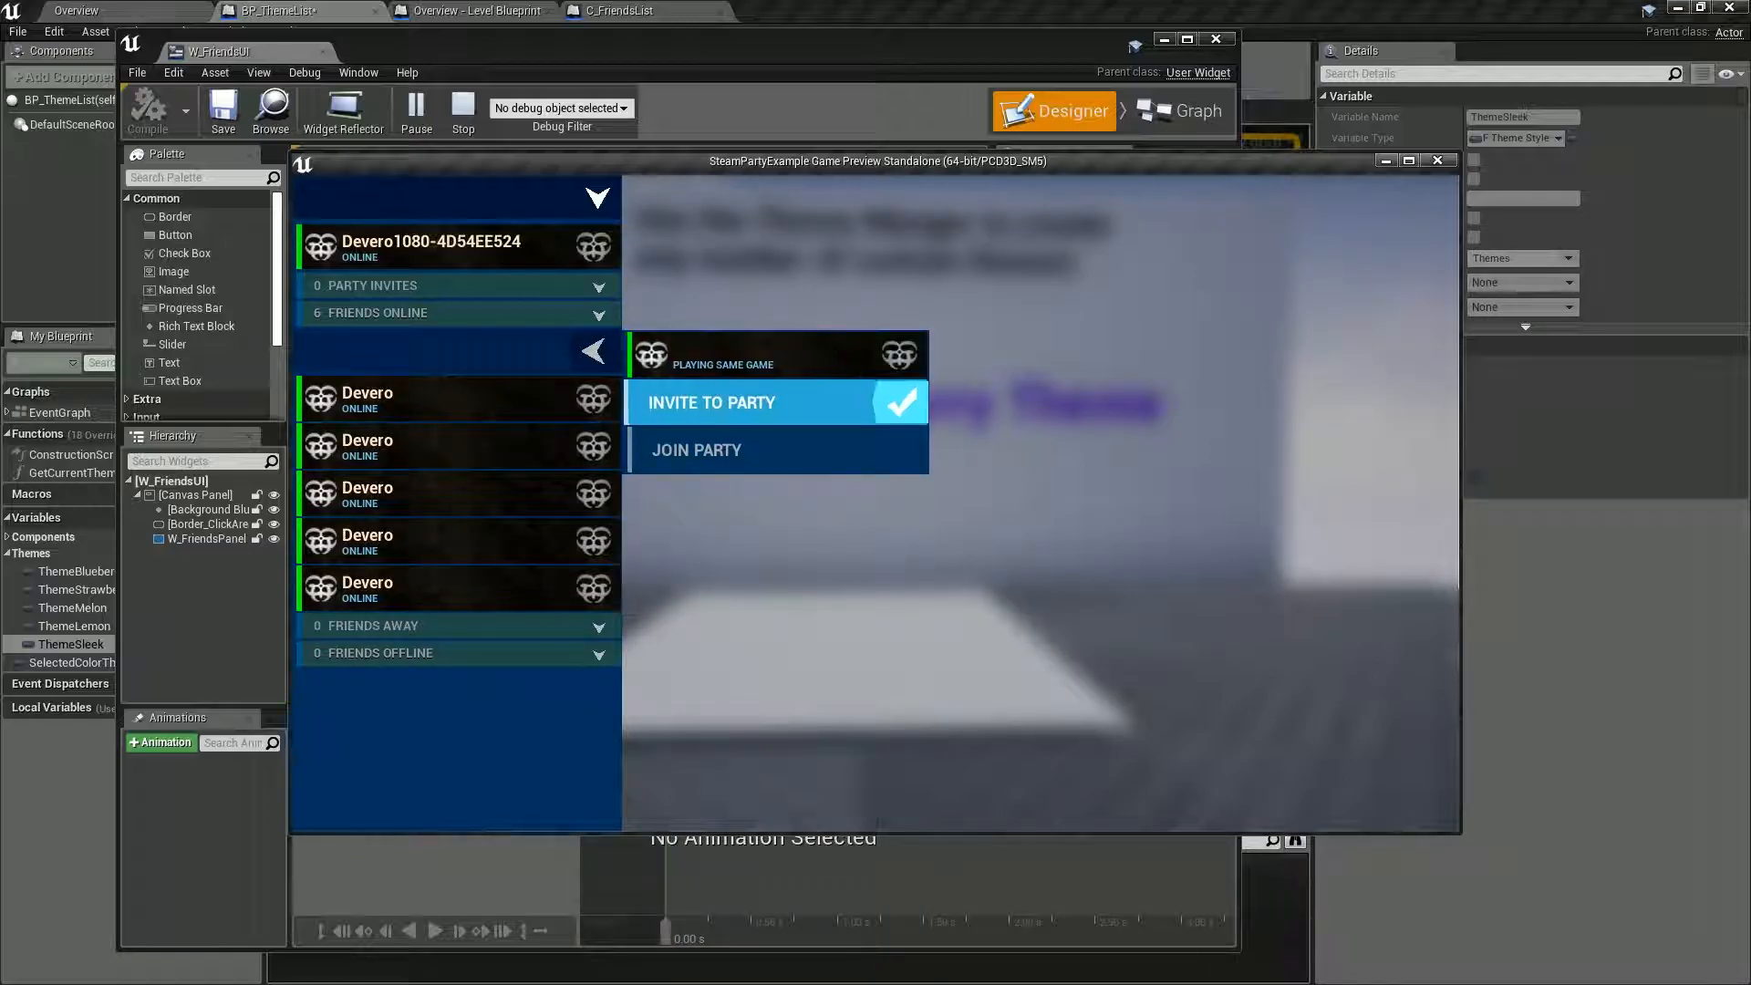
# Close the first online friend's party options, check the second friend's options in the preview, and stop playing the level.
pyautogui.click(594, 351)
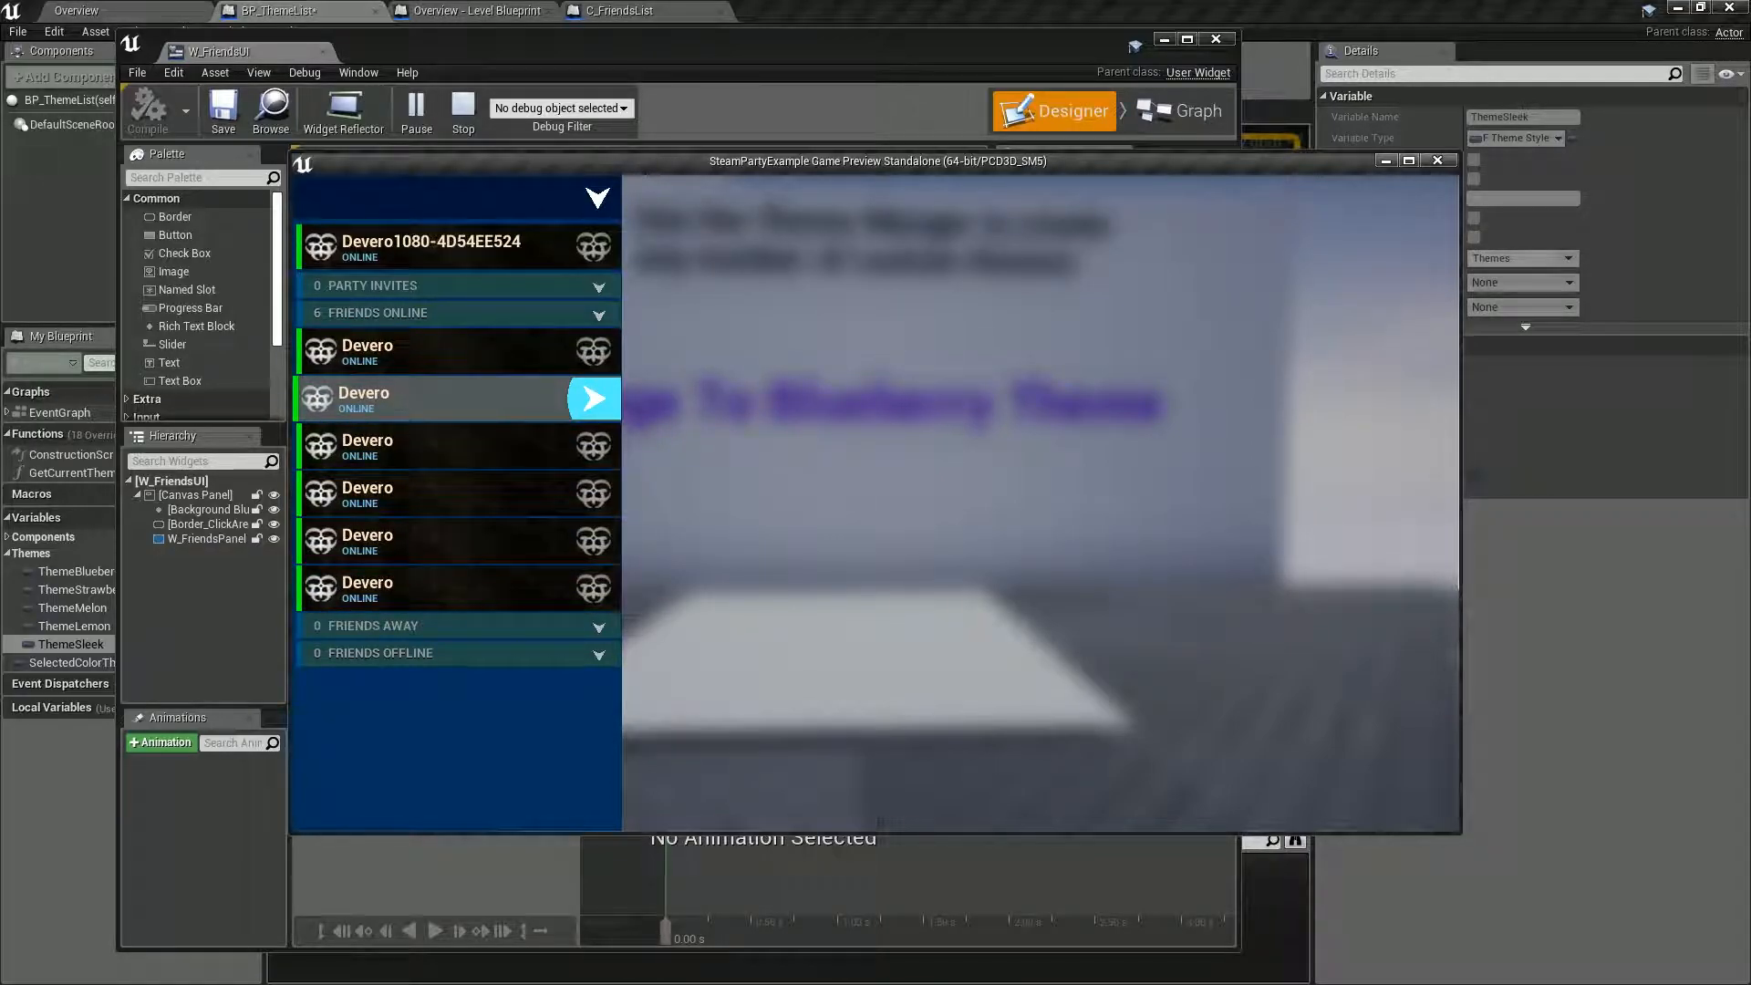
pyautogui.click(593, 398)
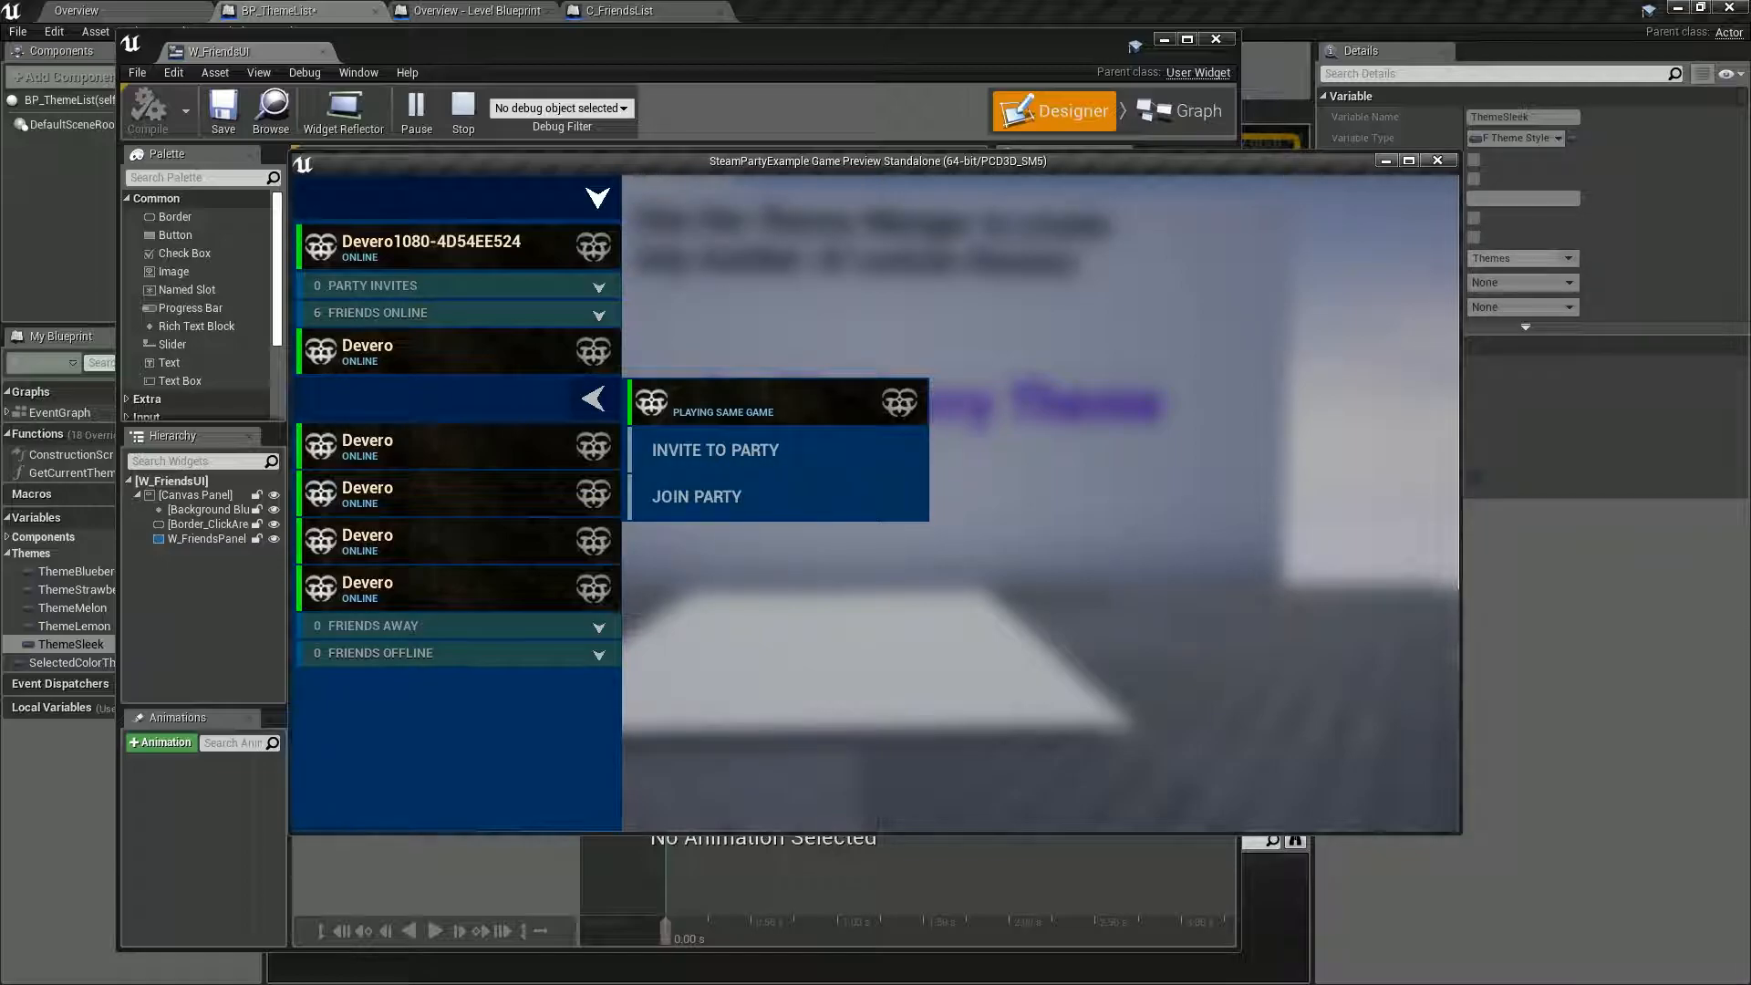
pyautogui.press('Escape')
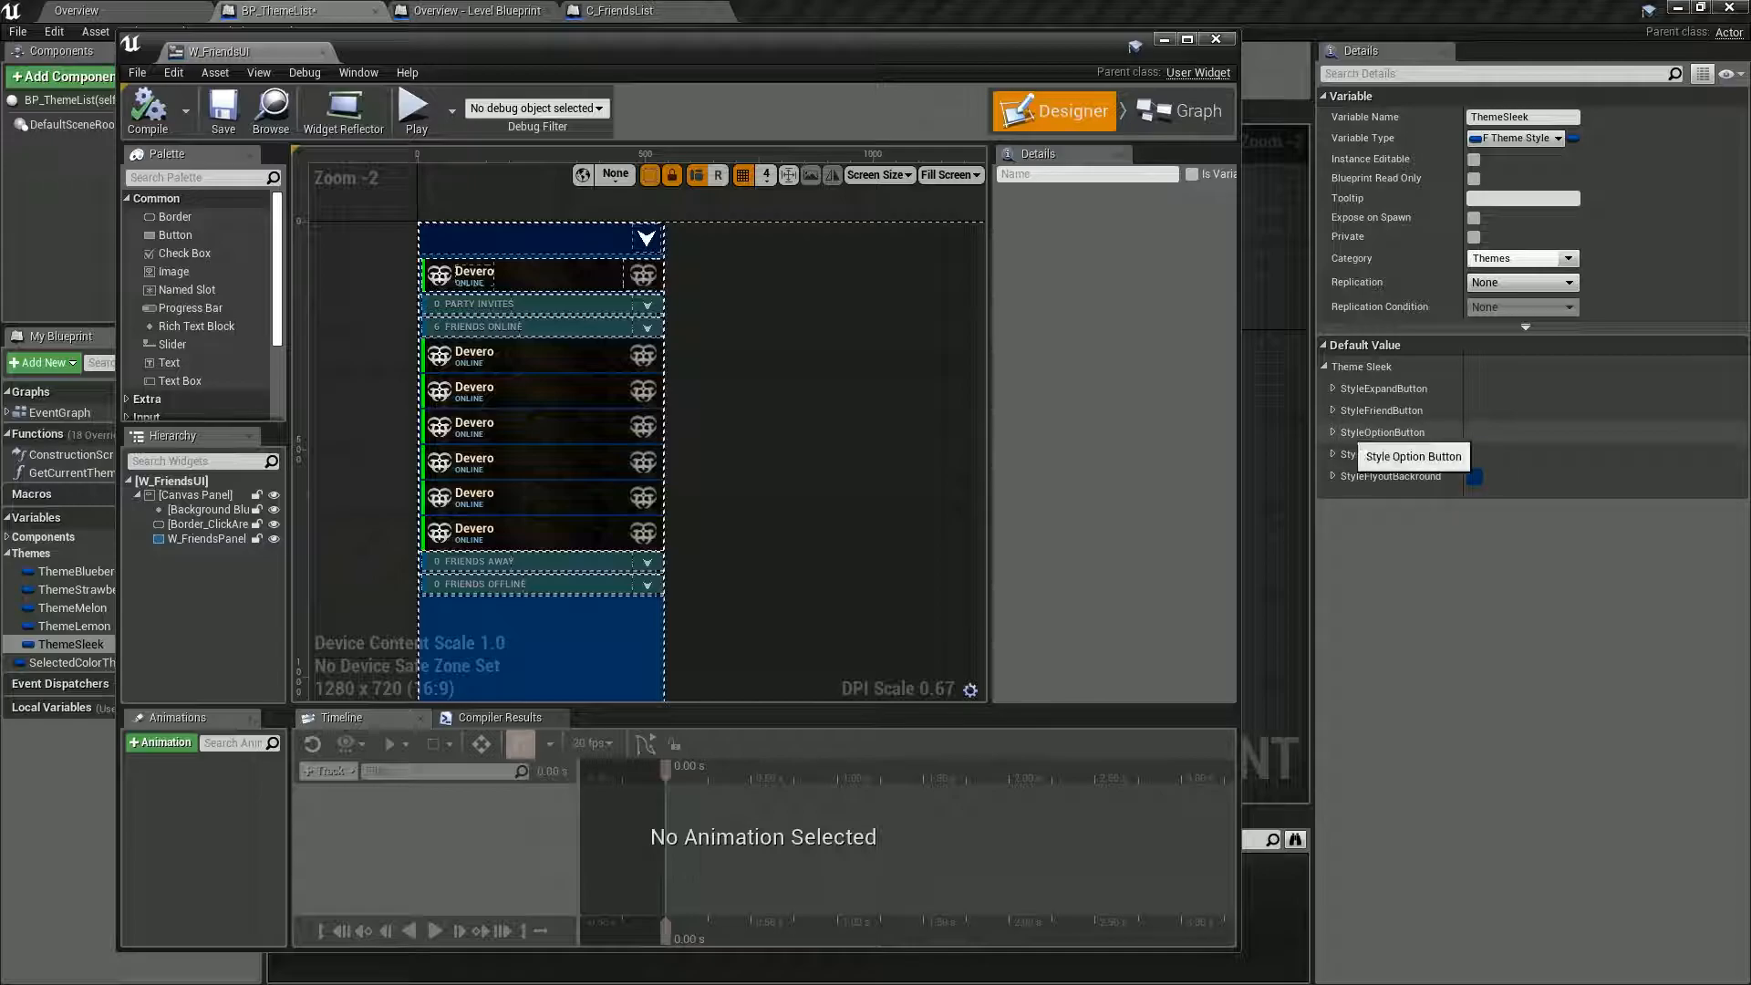
# Set the Normal tint of StyleOptionButton's ButtonStyle to a light cyan, sRGB hex AFE7EAFF.
pyautogui.click(1368, 433)
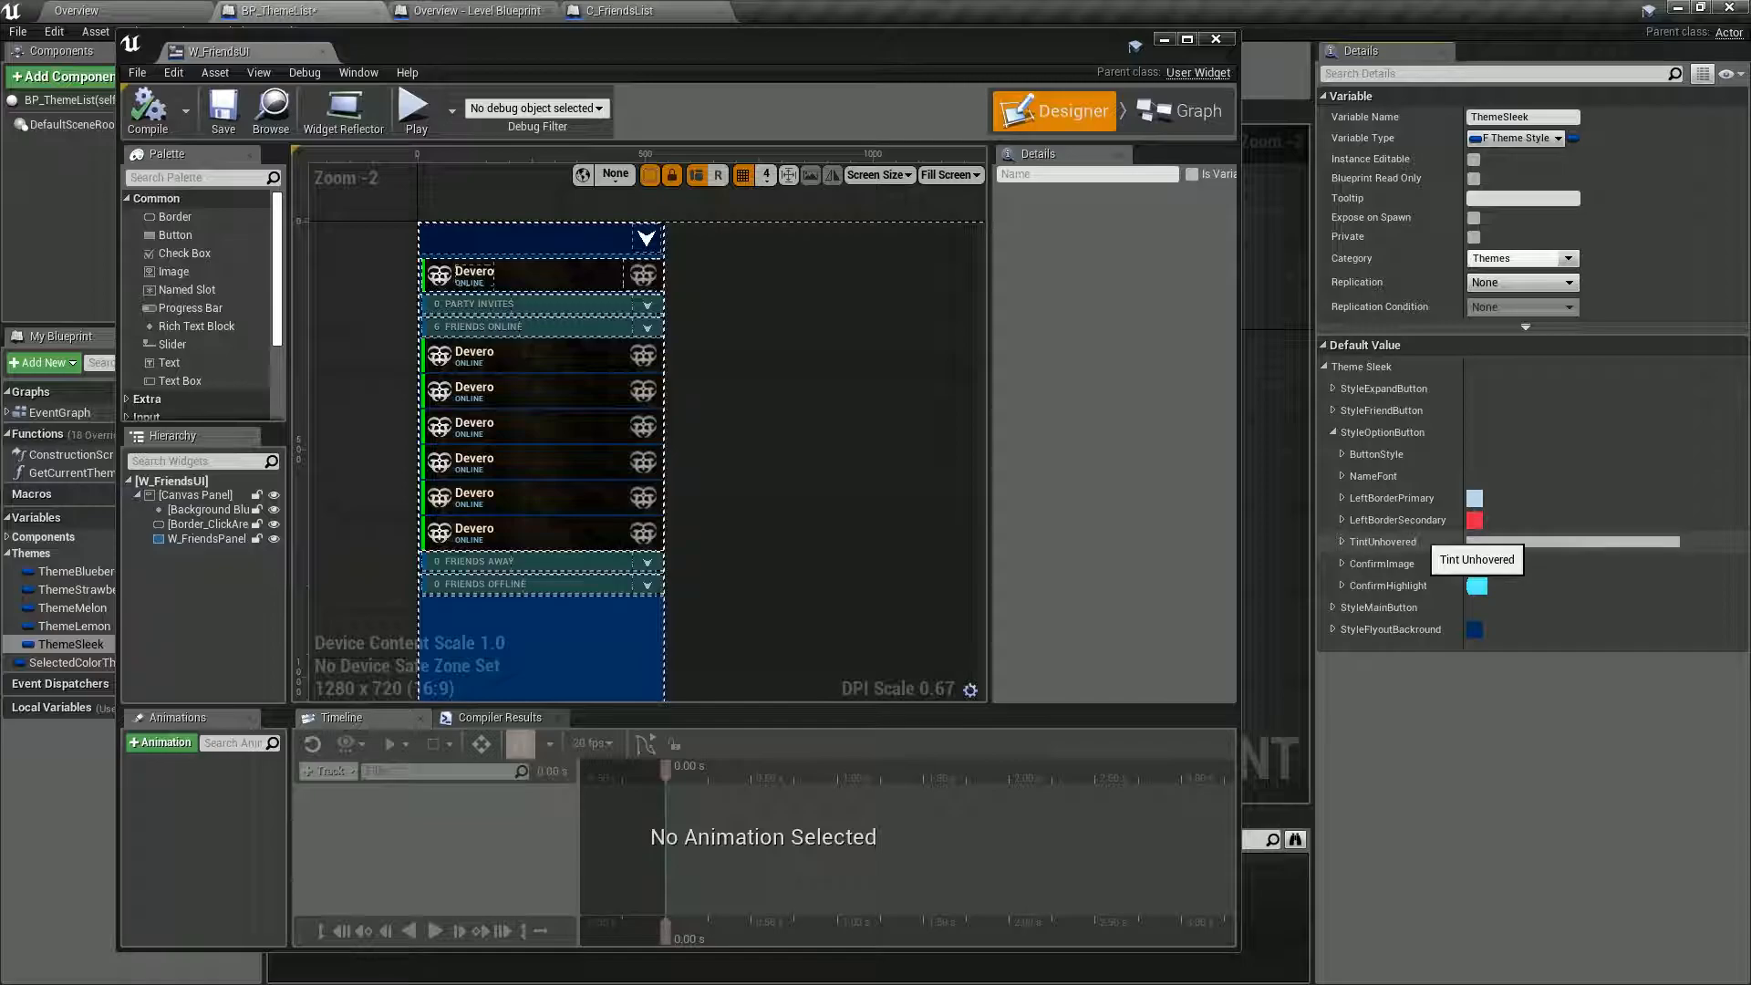
pyautogui.click(1343, 454)
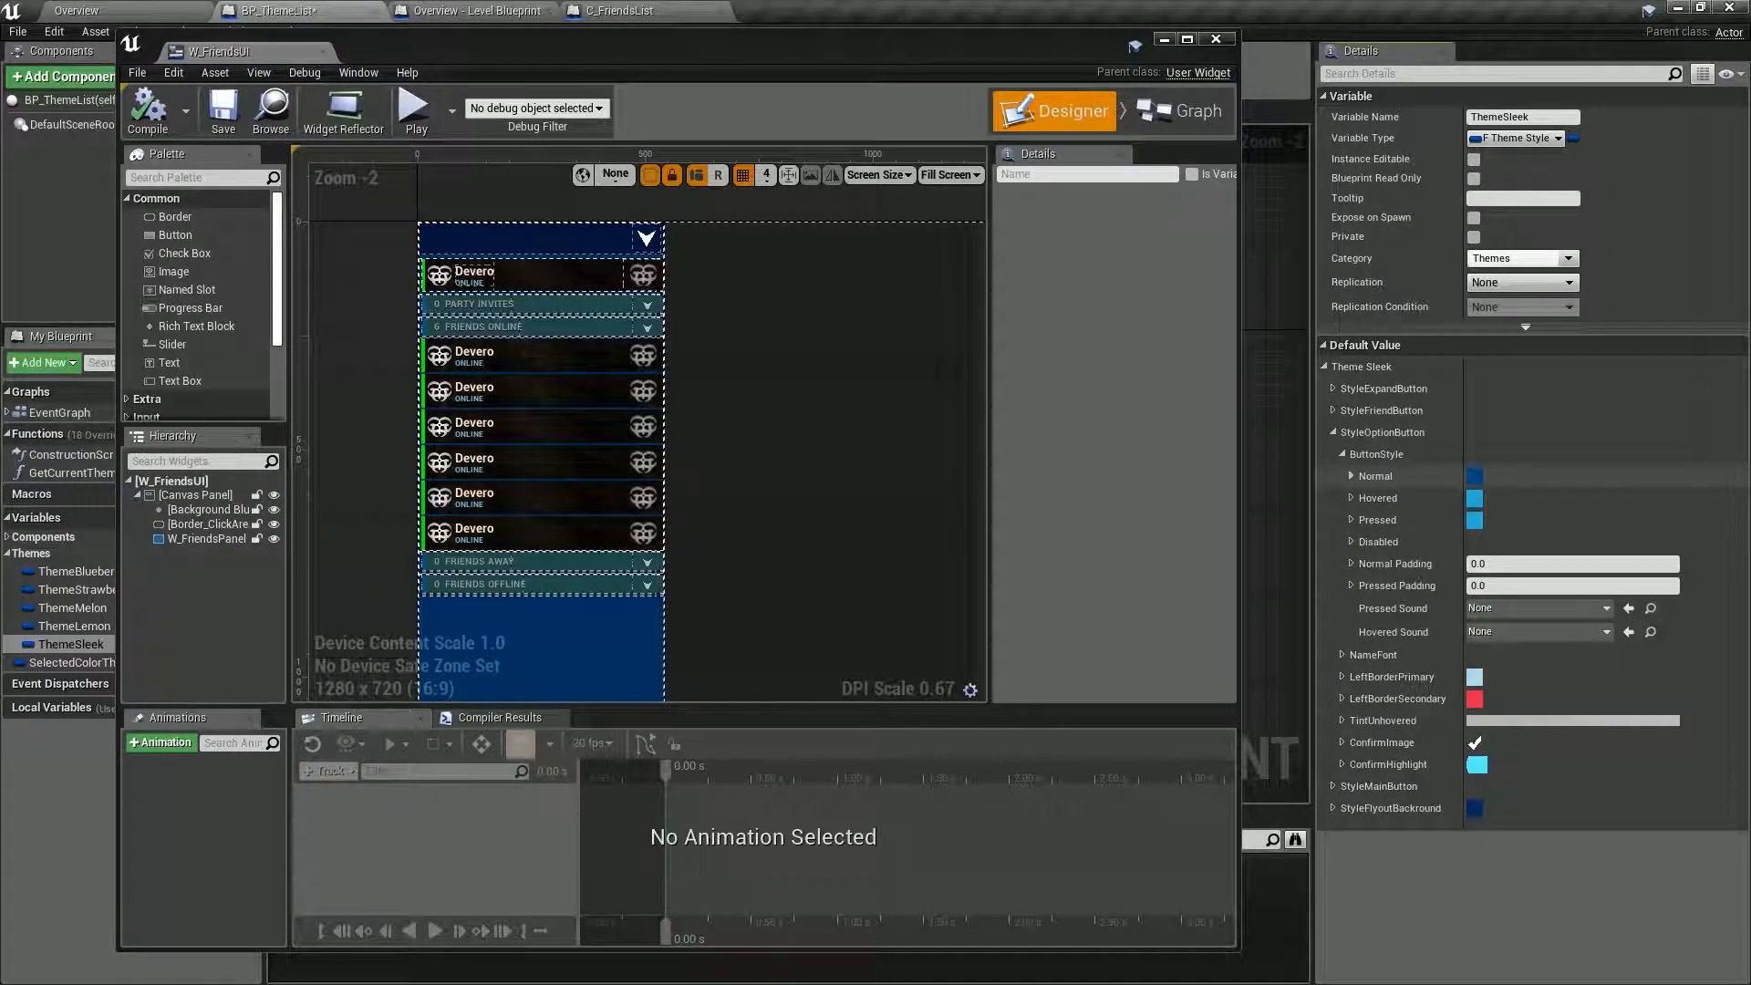
pyautogui.click(1350, 476)
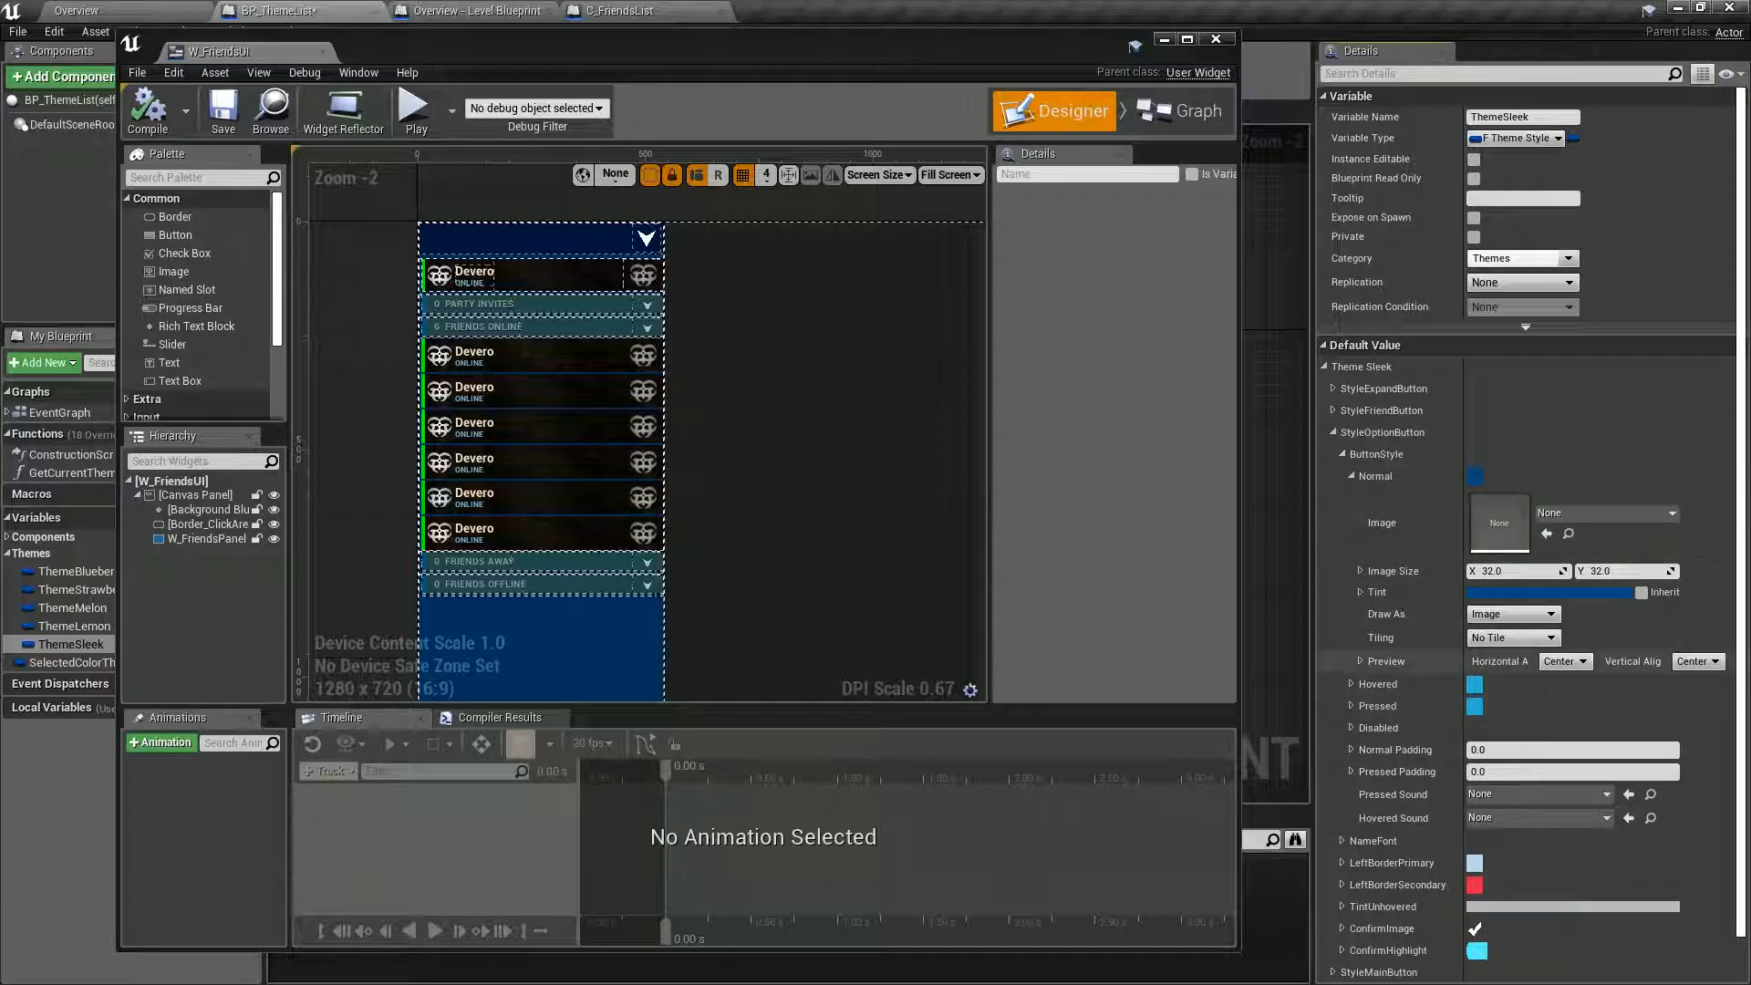
pyautogui.click(1536, 593)
pyautogui.moveTo(1327, 640)
pyautogui.mouseDown()
pyautogui.moveTo(1332, 676)
pyautogui.moveTo(1325, 606)
pyautogui.mouseUp()
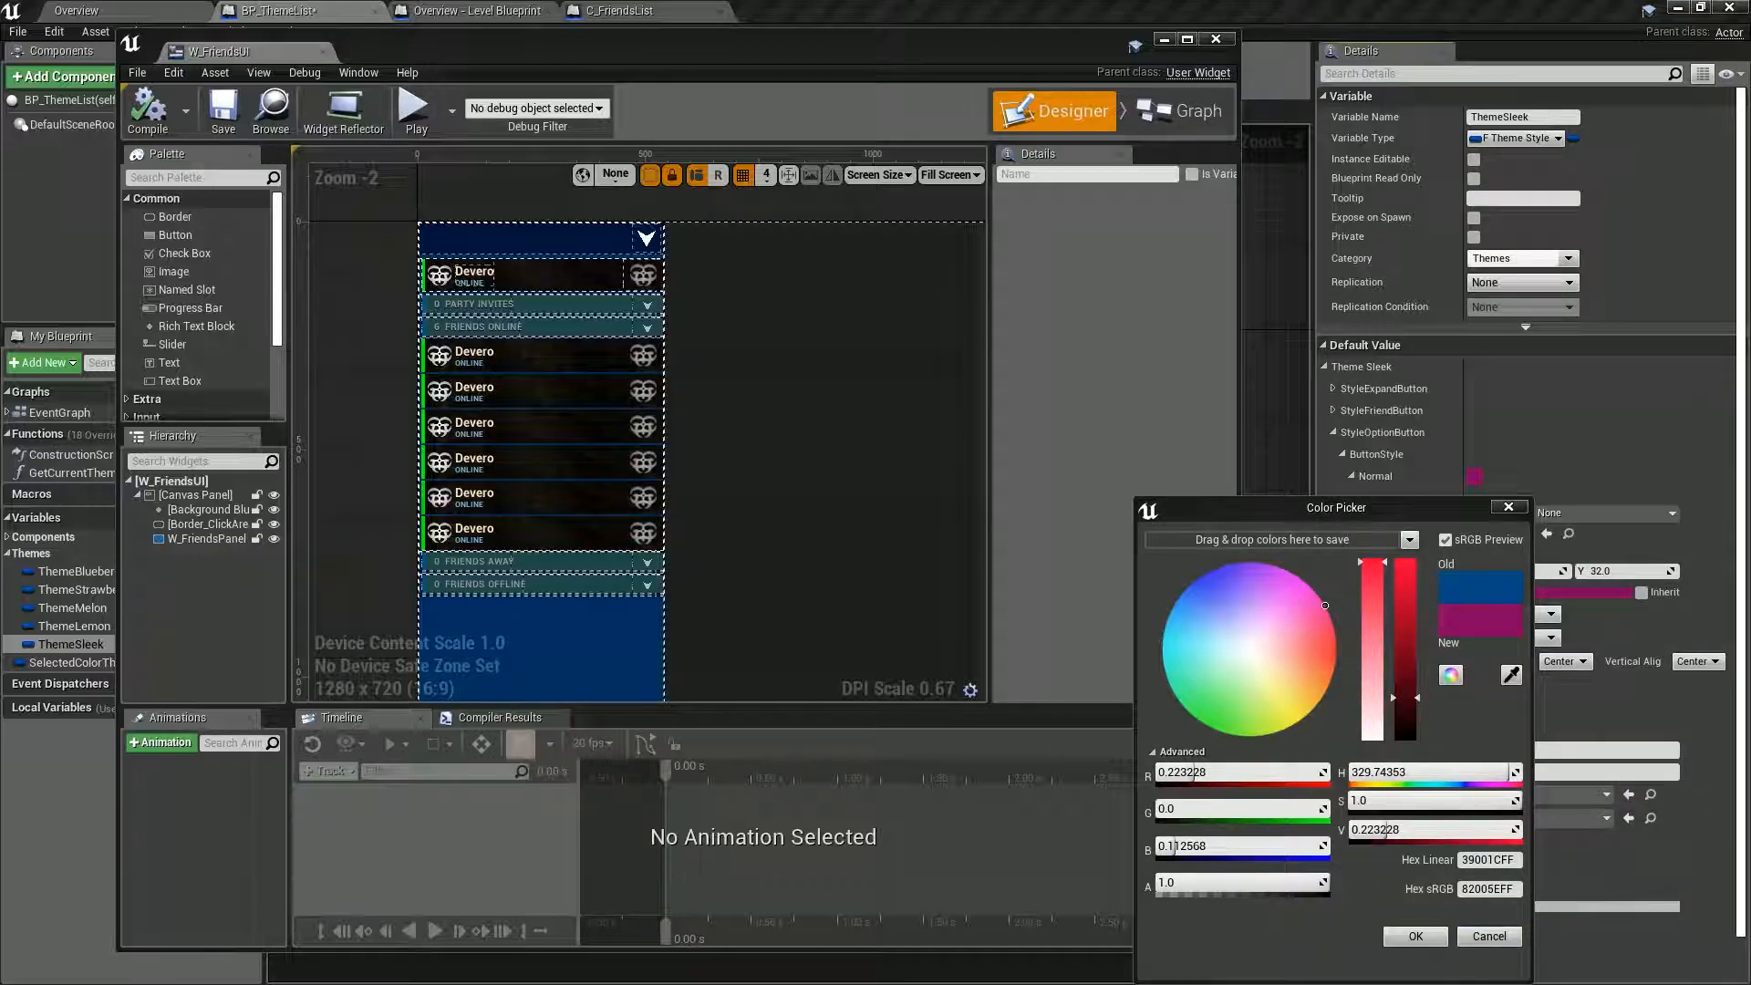
pyautogui.click(1188, 657)
pyautogui.moveTo(1188, 657)
pyautogui.mouseDown()
pyautogui.moveTo(1161, 655)
pyautogui.moveTo(1164, 672)
pyautogui.mouseUp()
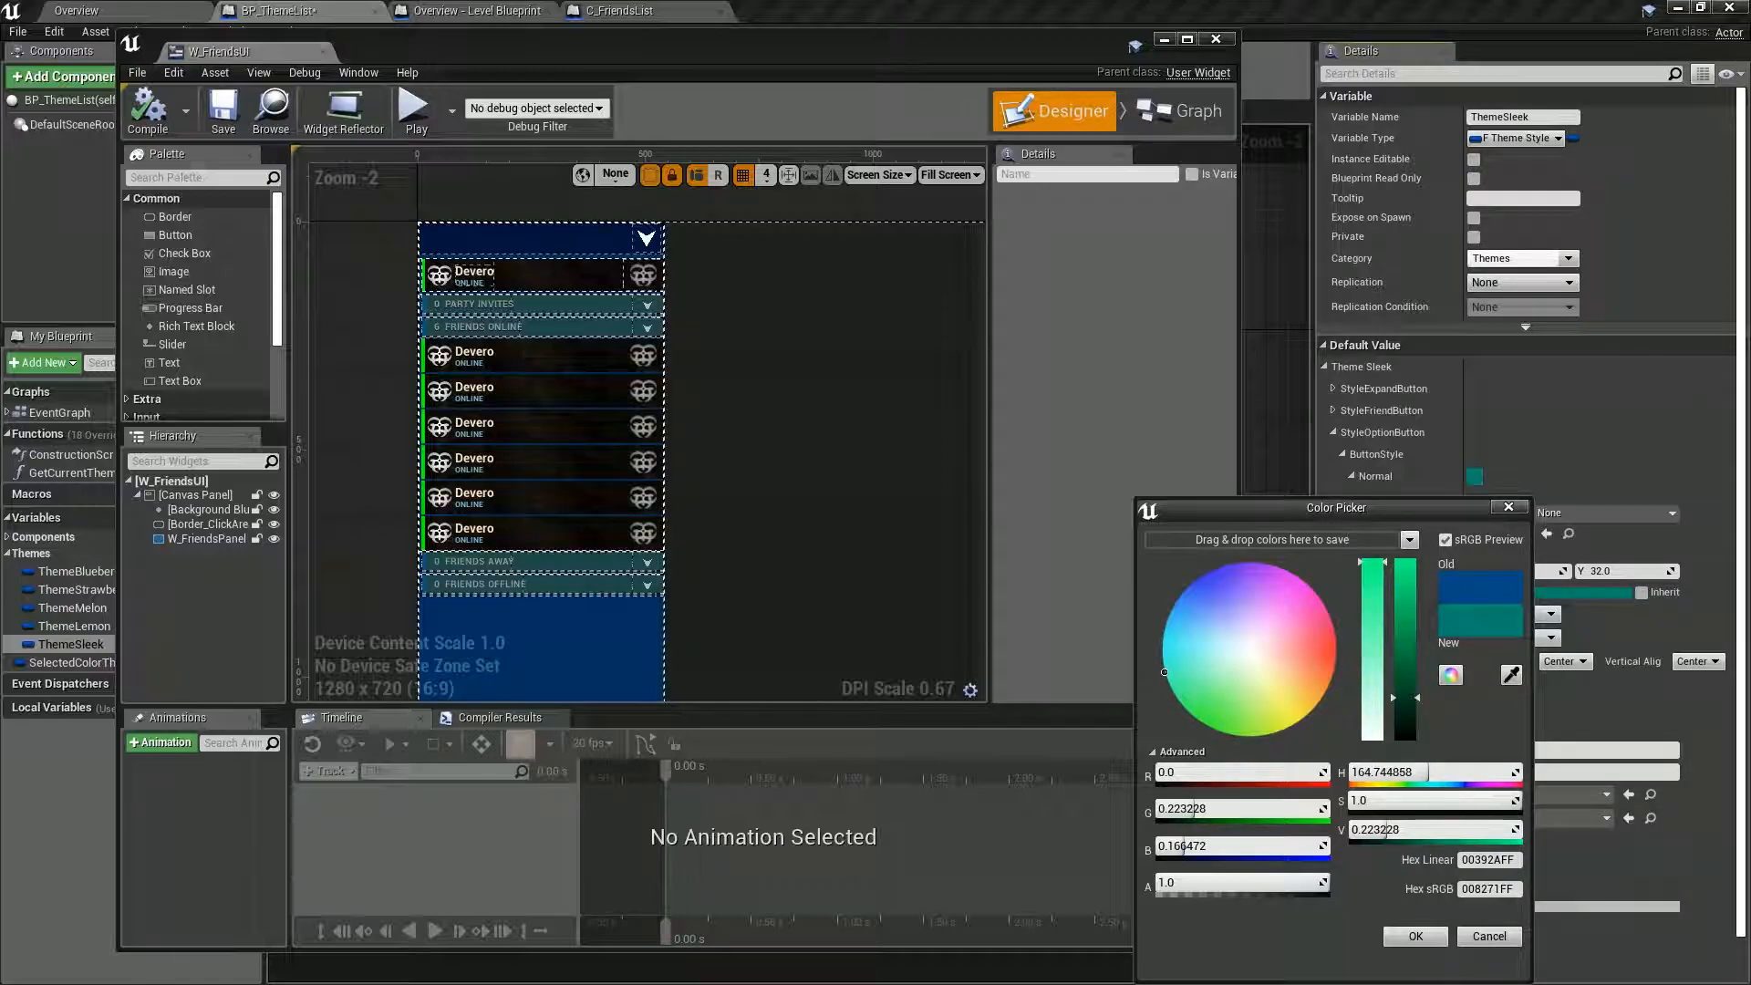
pyautogui.moveTo(1405, 698); pyautogui.dragTo(1405, 593)
pyautogui.moveTo(1163, 672); pyautogui.dragTo(1208, 645)
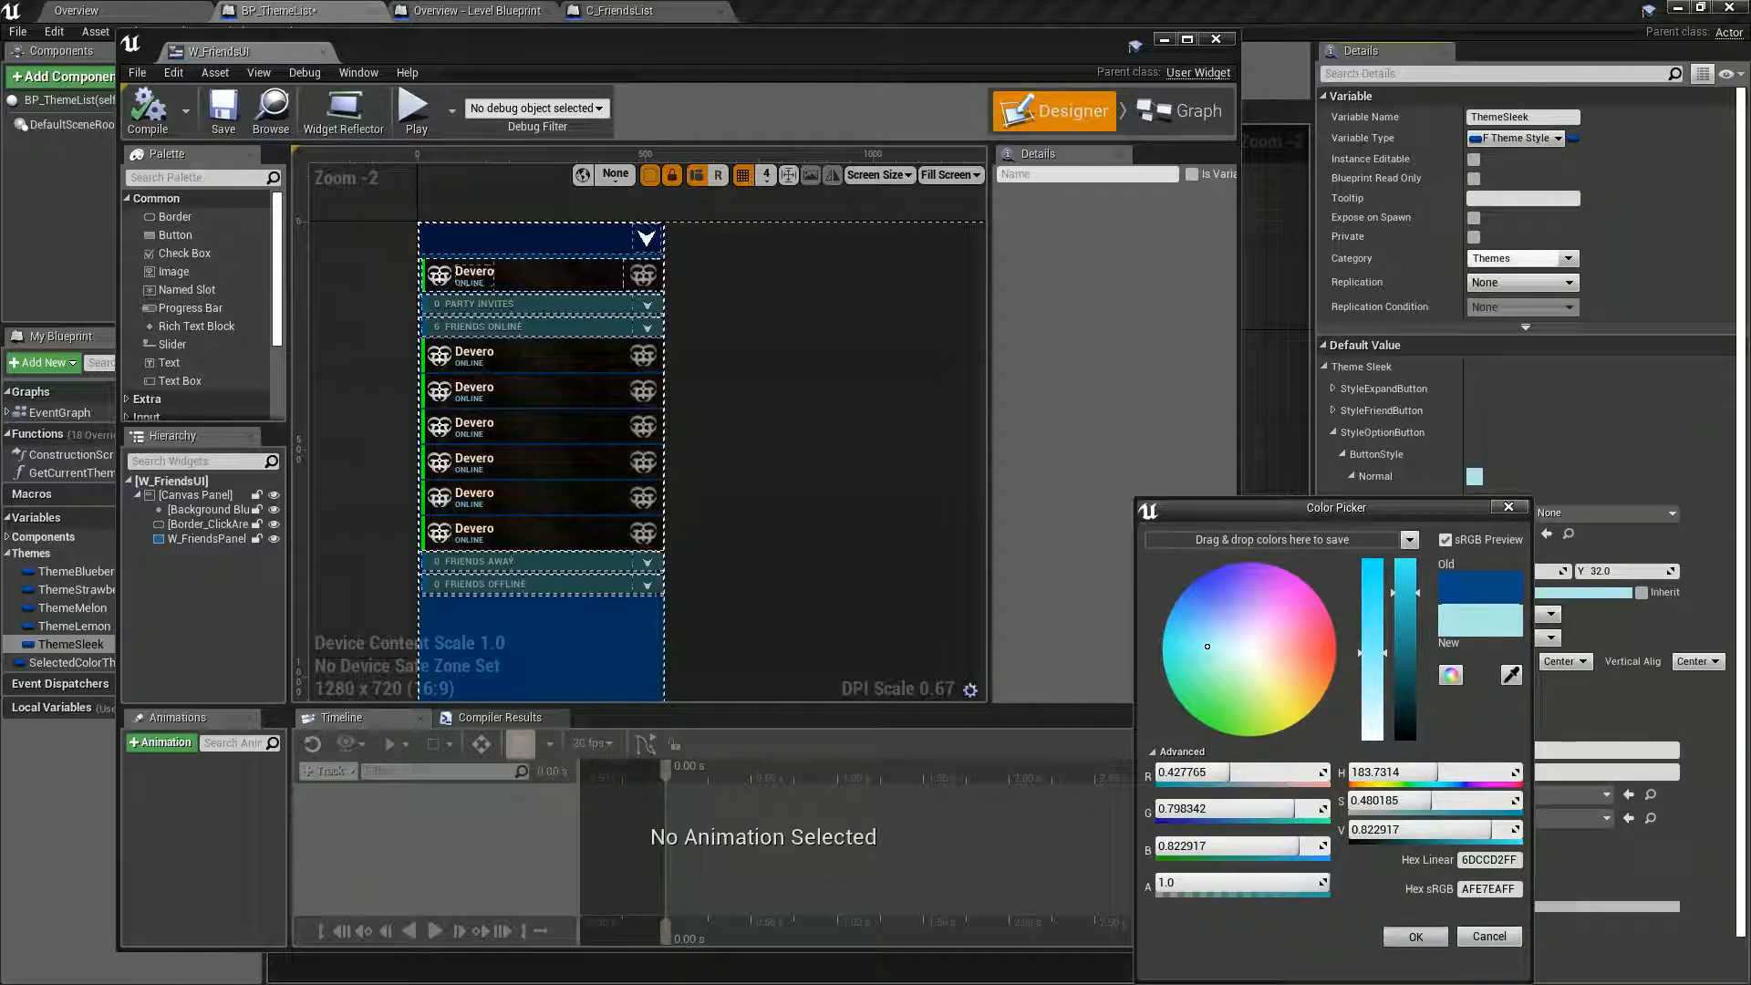
pyautogui.click(1415, 935)
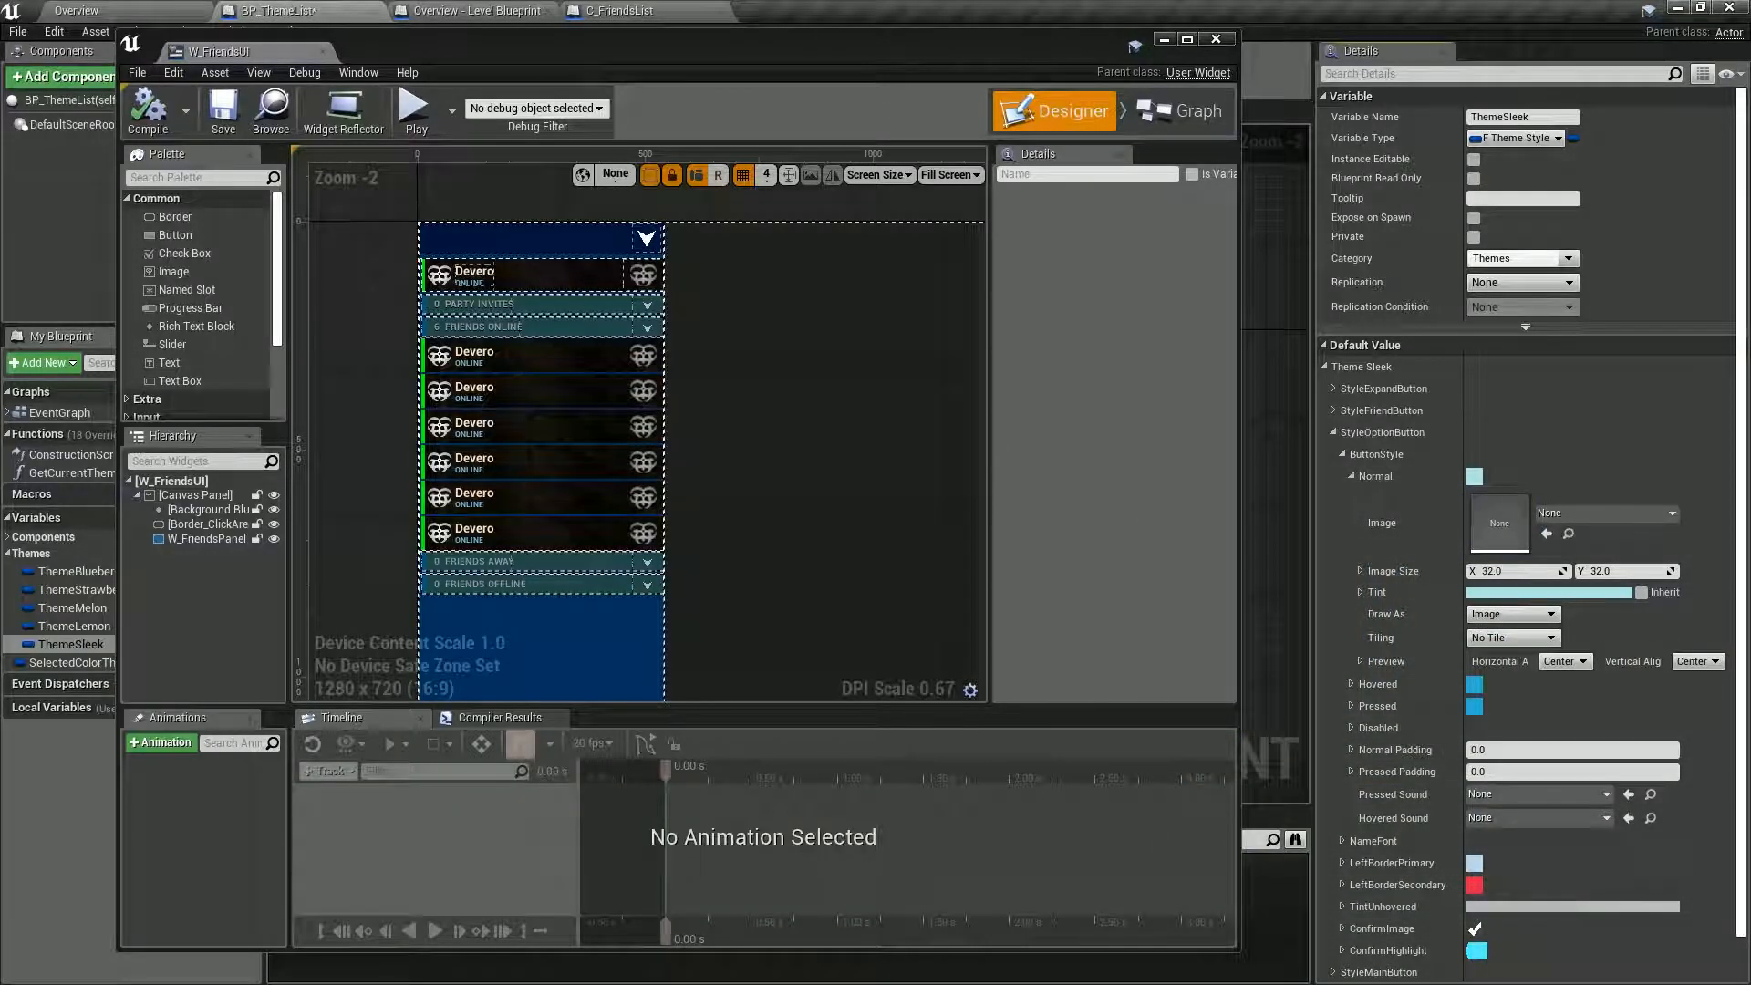
# Compile W_FriendsUI and play the level, opening the first online friend's party options to check the option button color.
pyautogui.click(152, 131)
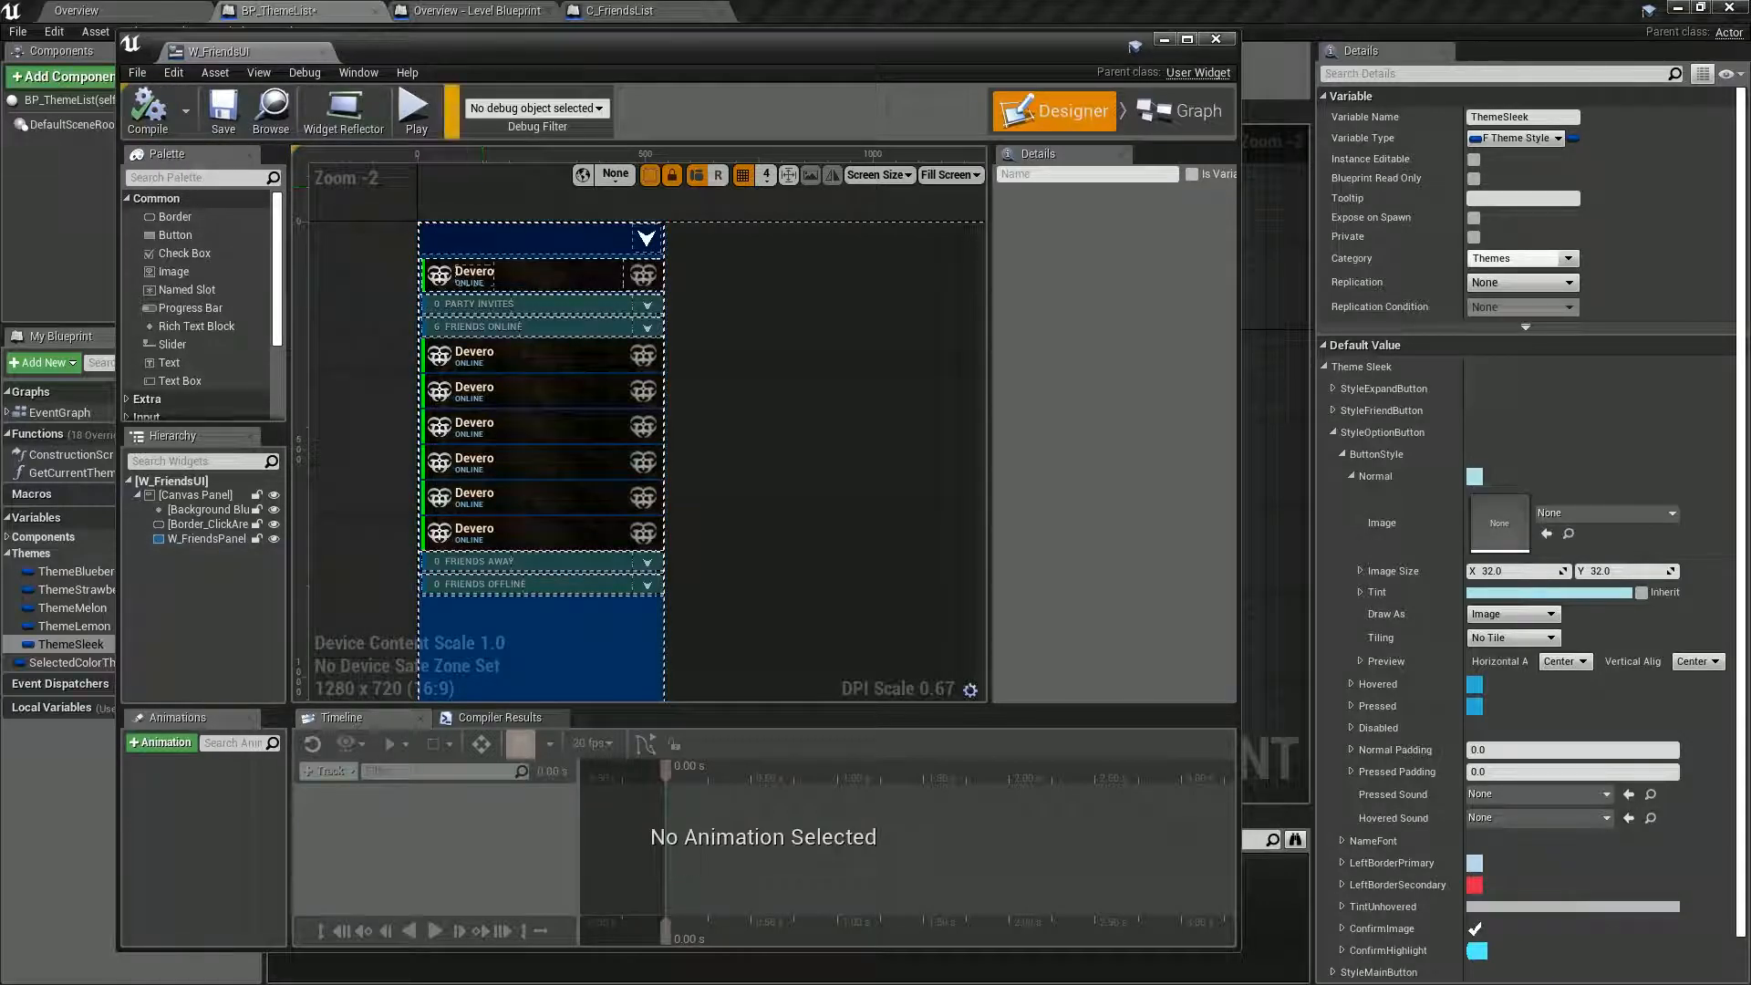
pyautogui.click(415, 111)
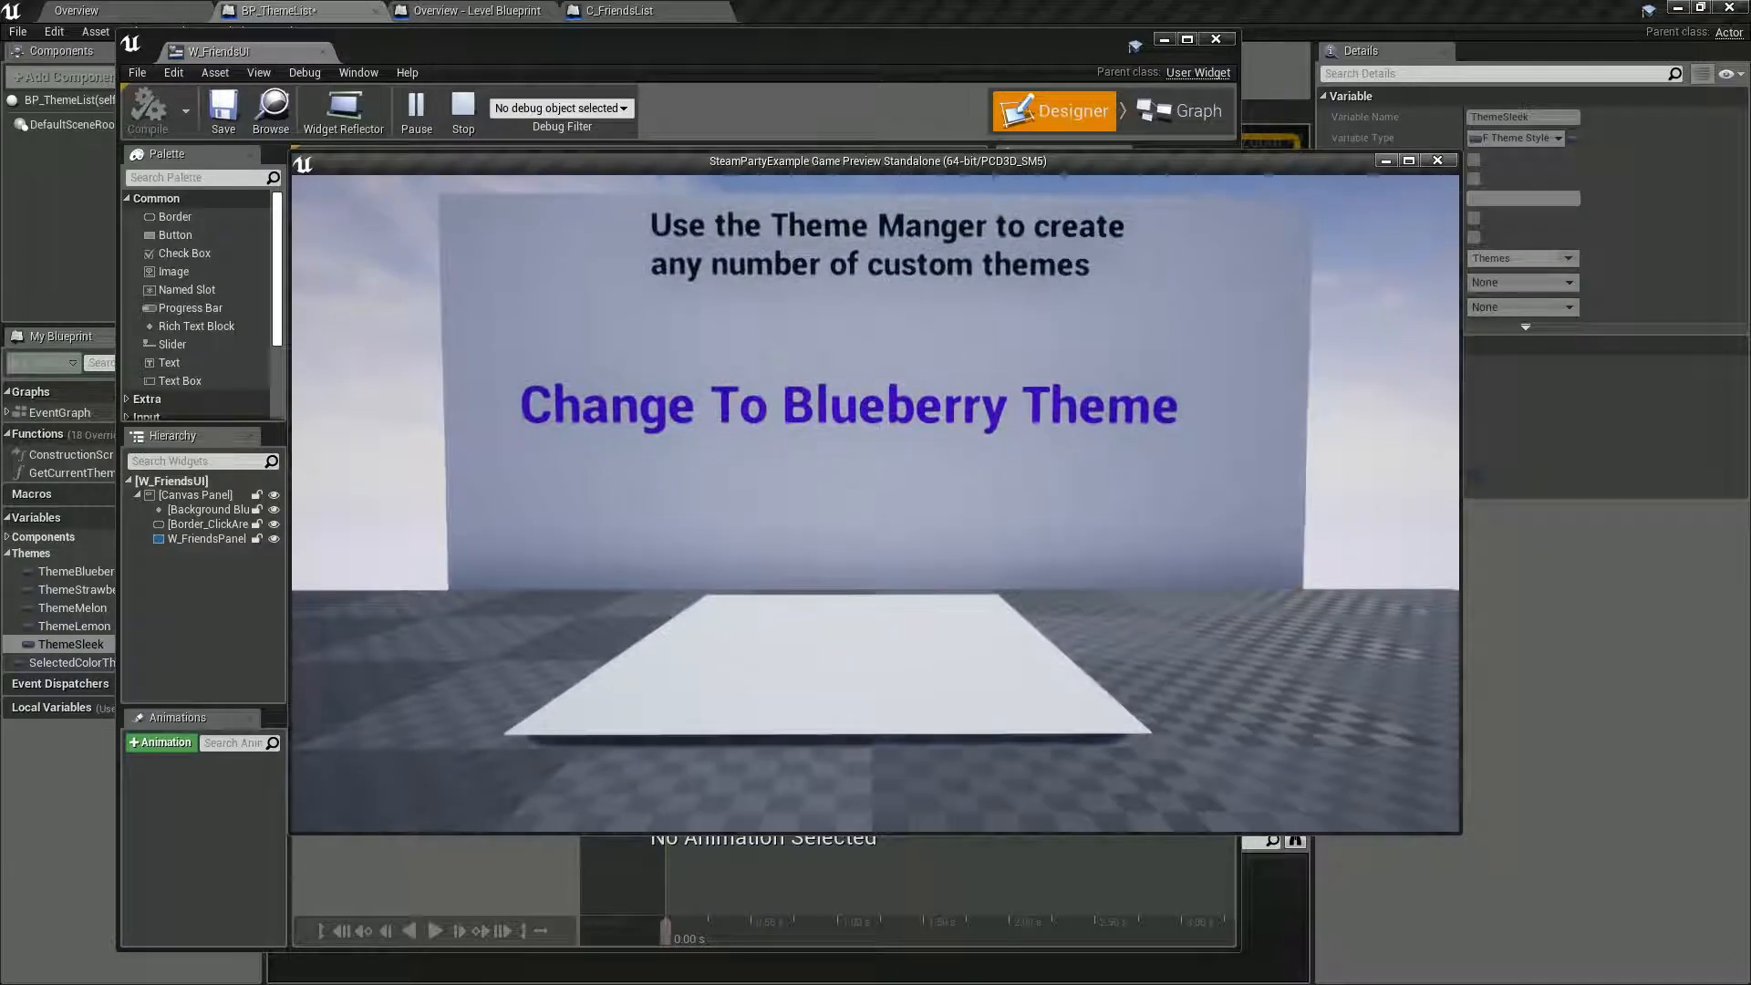
pyautogui.press('Tab')
pyautogui.click(591, 351)
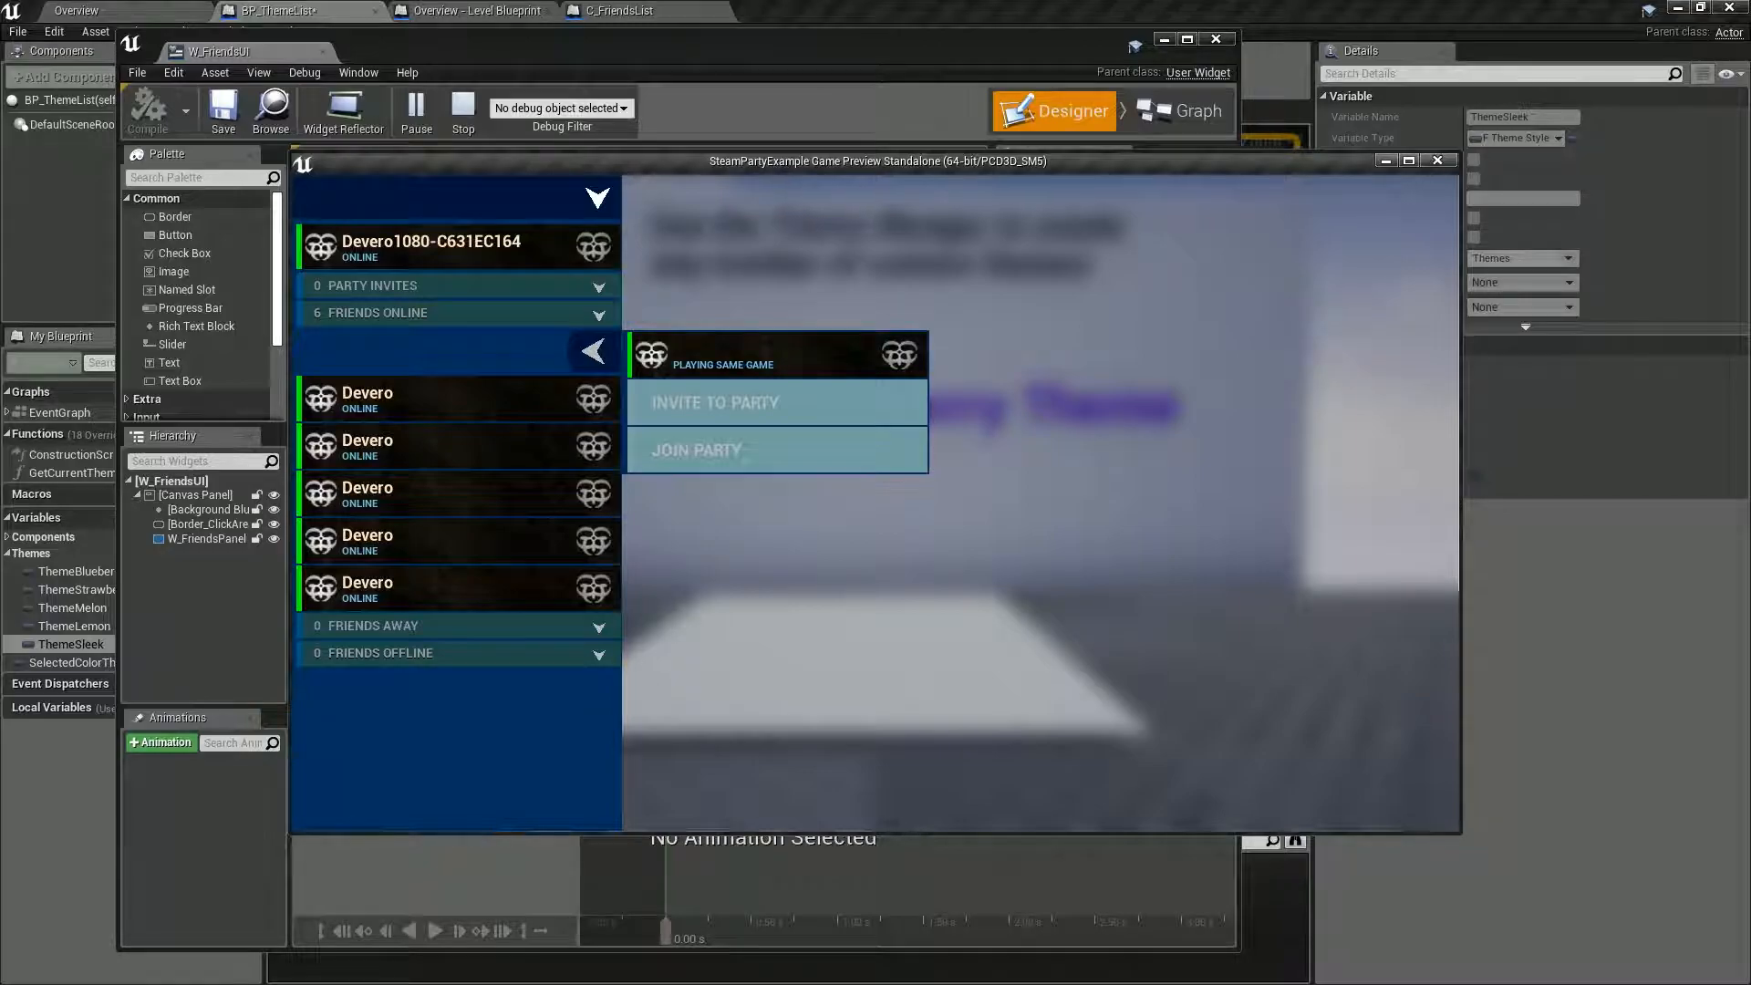
pyautogui.press('Escape')
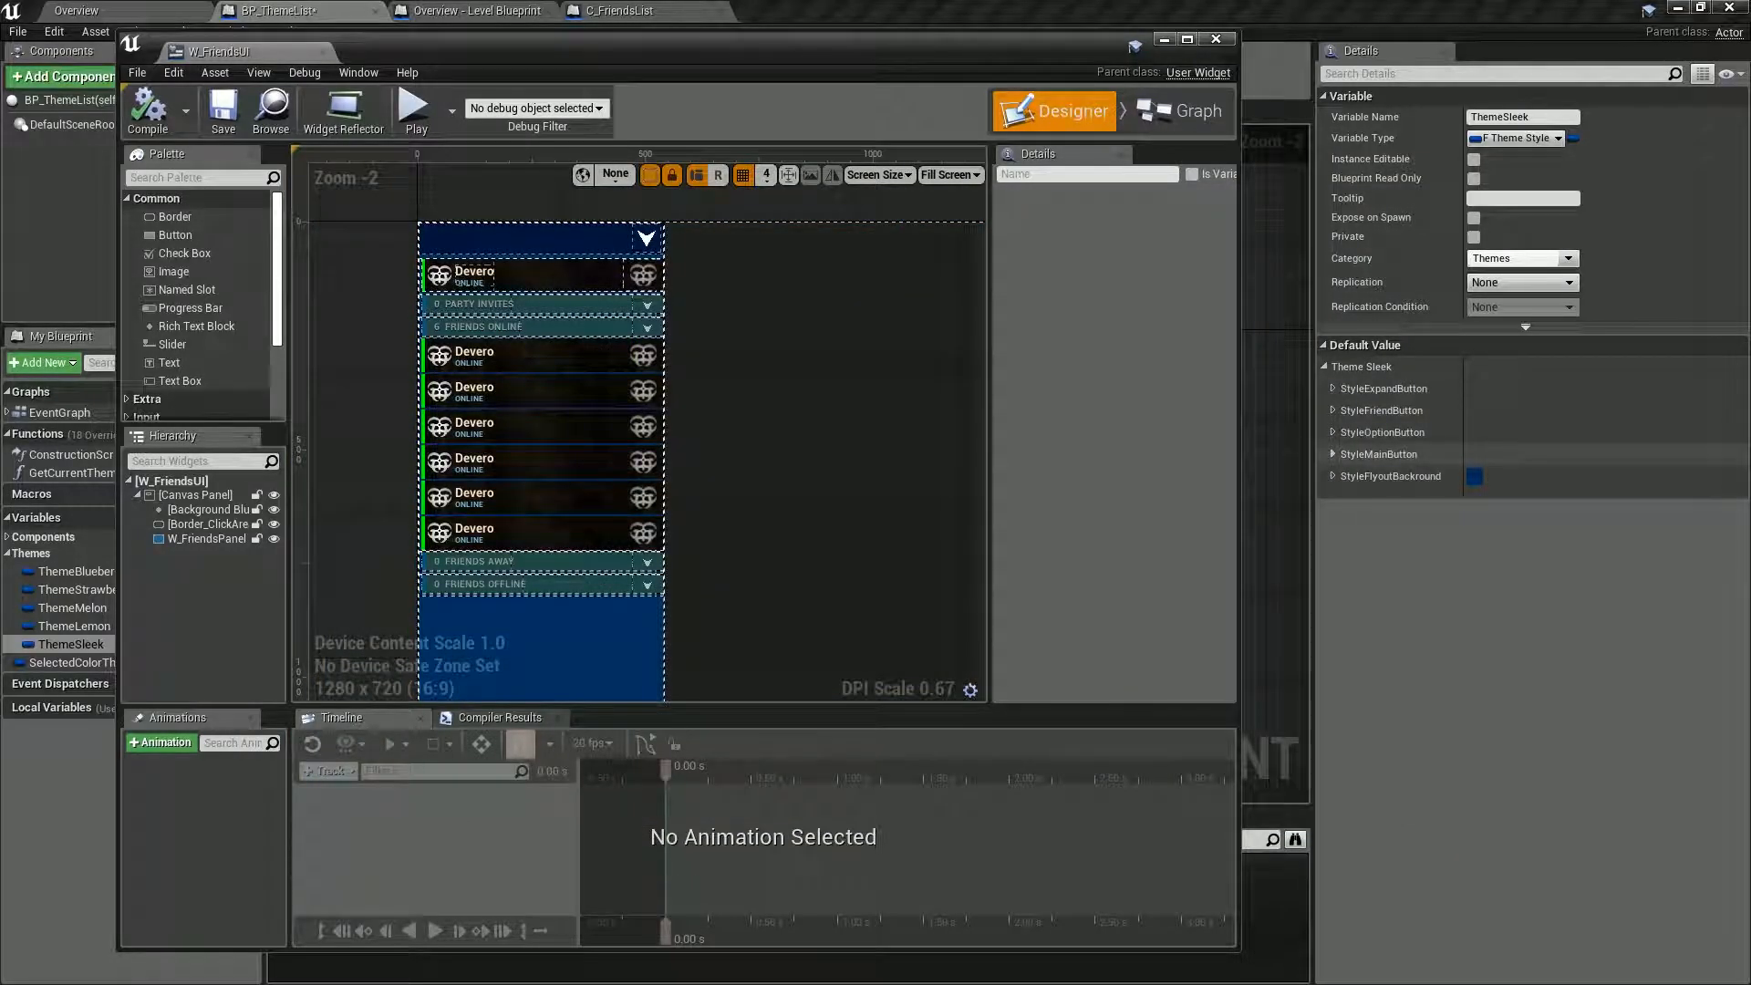
# Set StyleMainButton's PanelBackground tint to a light teal, sRGB hex 85D8D6FF, and compile W_FriendsUI to preview it.
pyautogui.click(1333, 454)
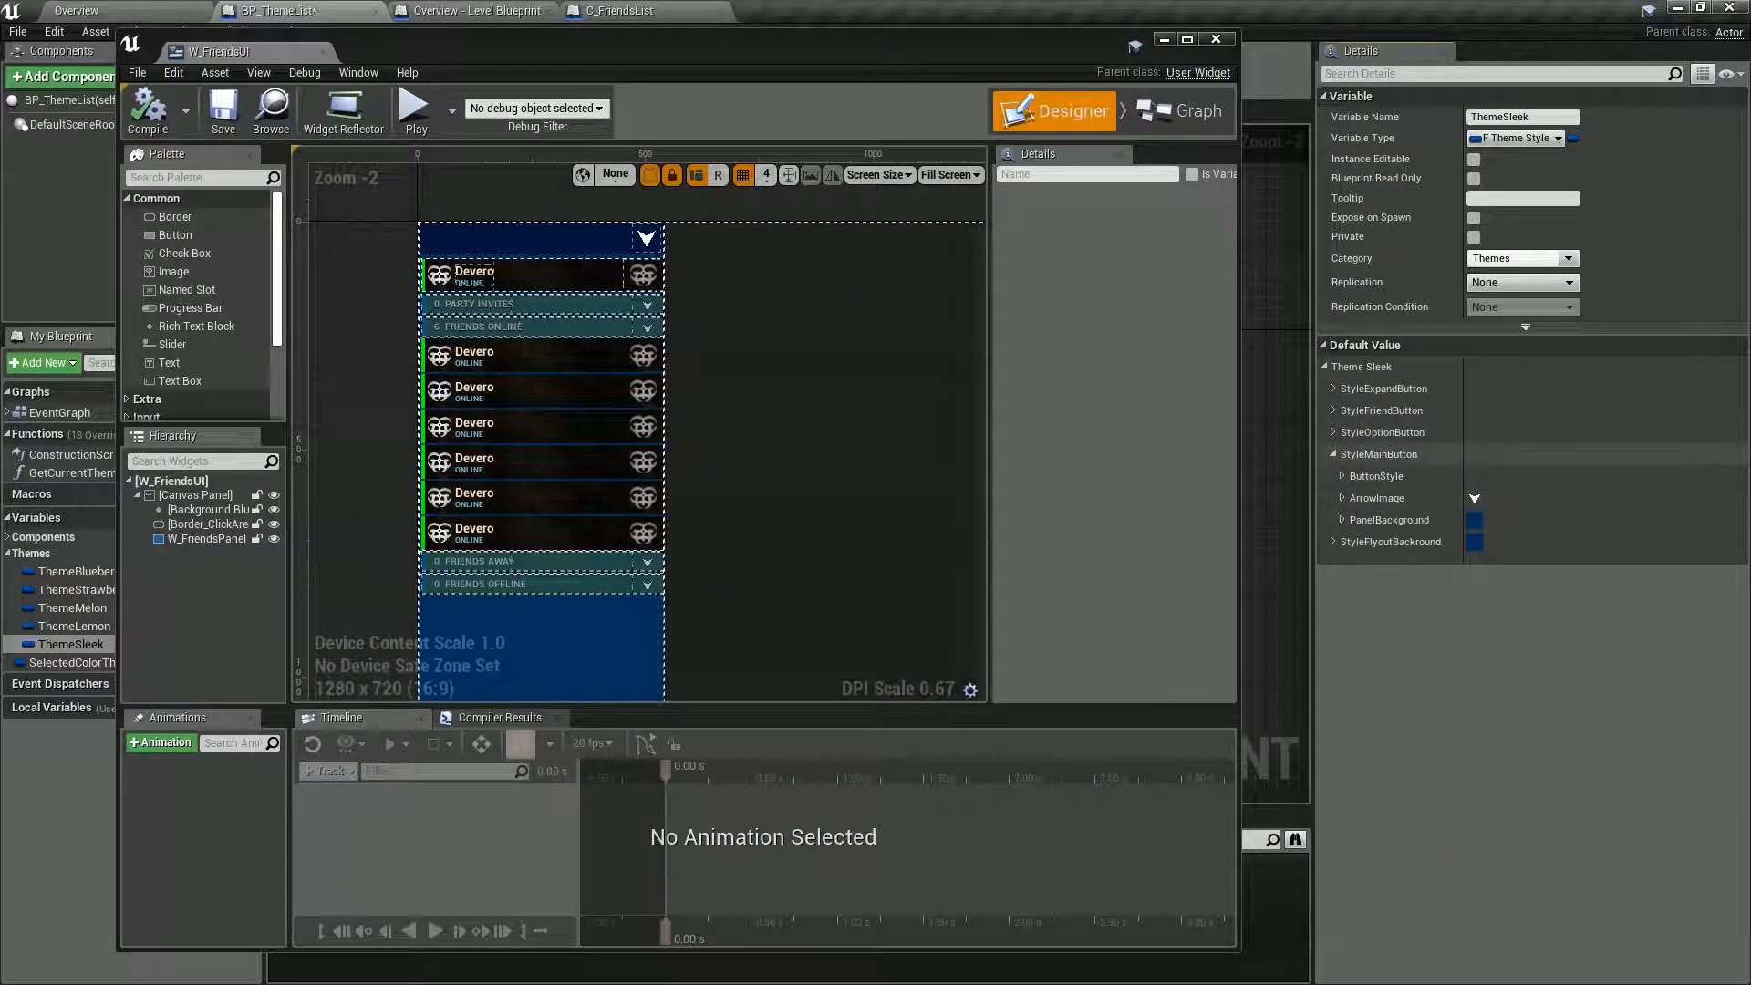
pyautogui.click(1343, 520)
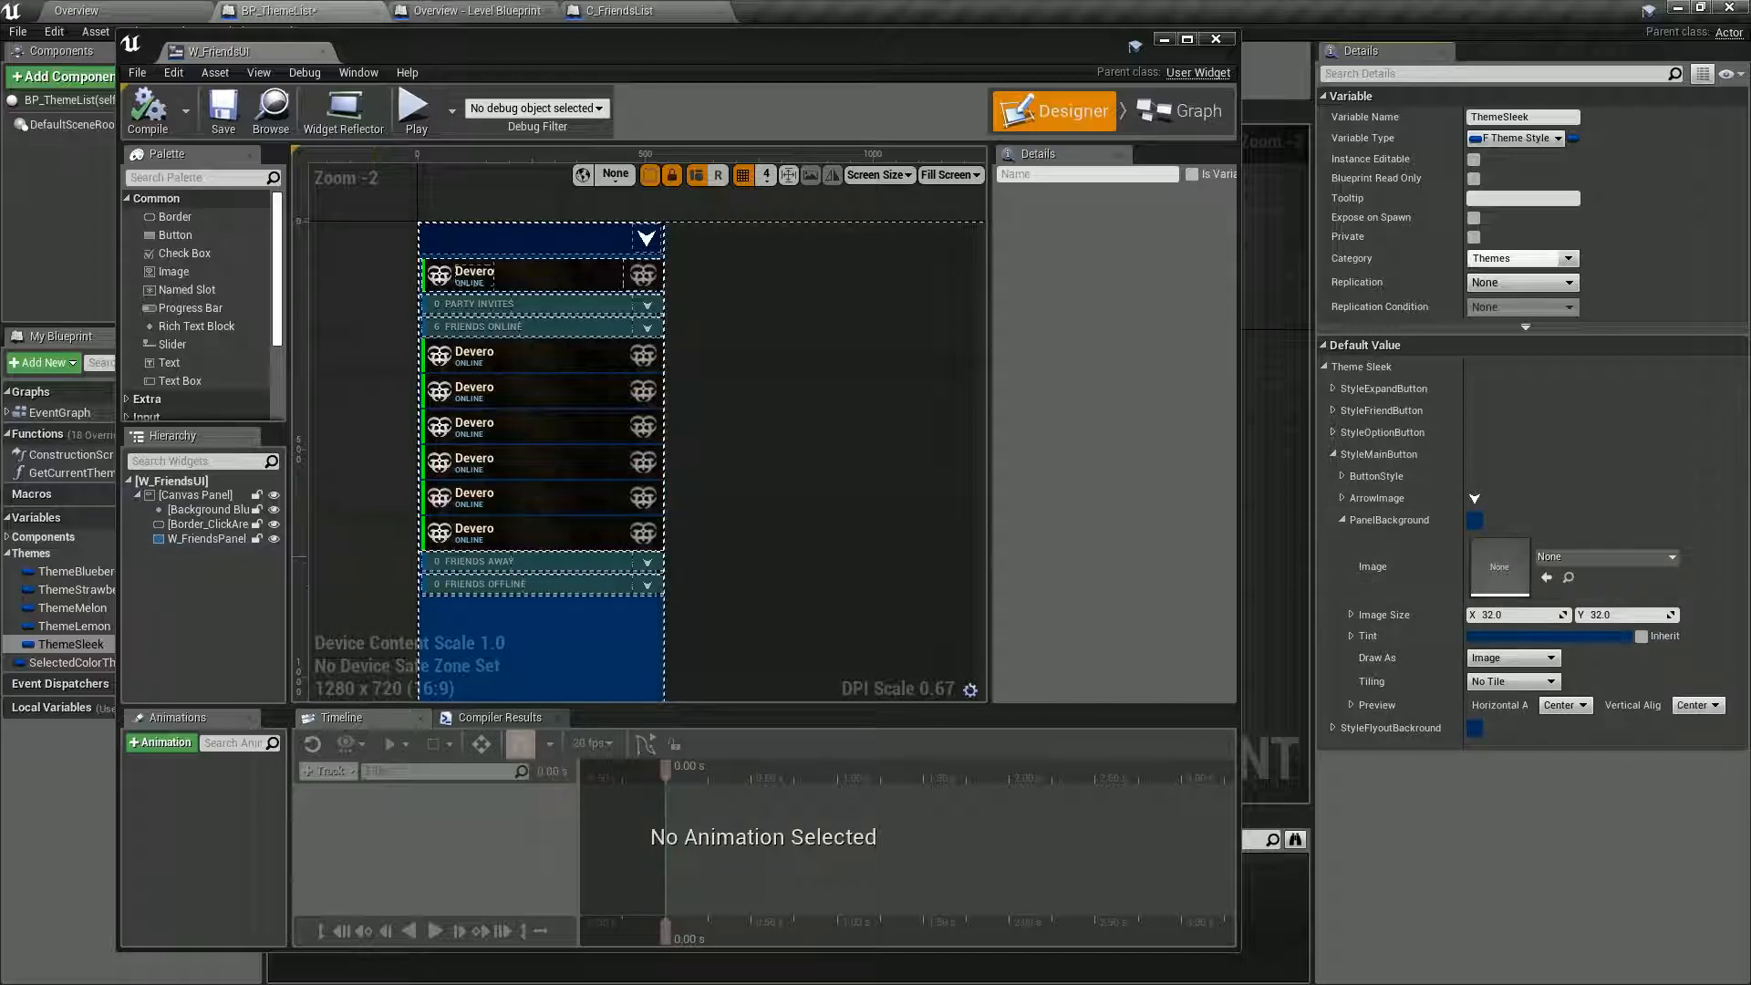
pyautogui.click(1518, 636)
pyautogui.moveTo(1254, 621); pyautogui.dragTo(1147, 646)
pyautogui.moveTo(1392, 716); pyautogui.dragTo(1392, 560)
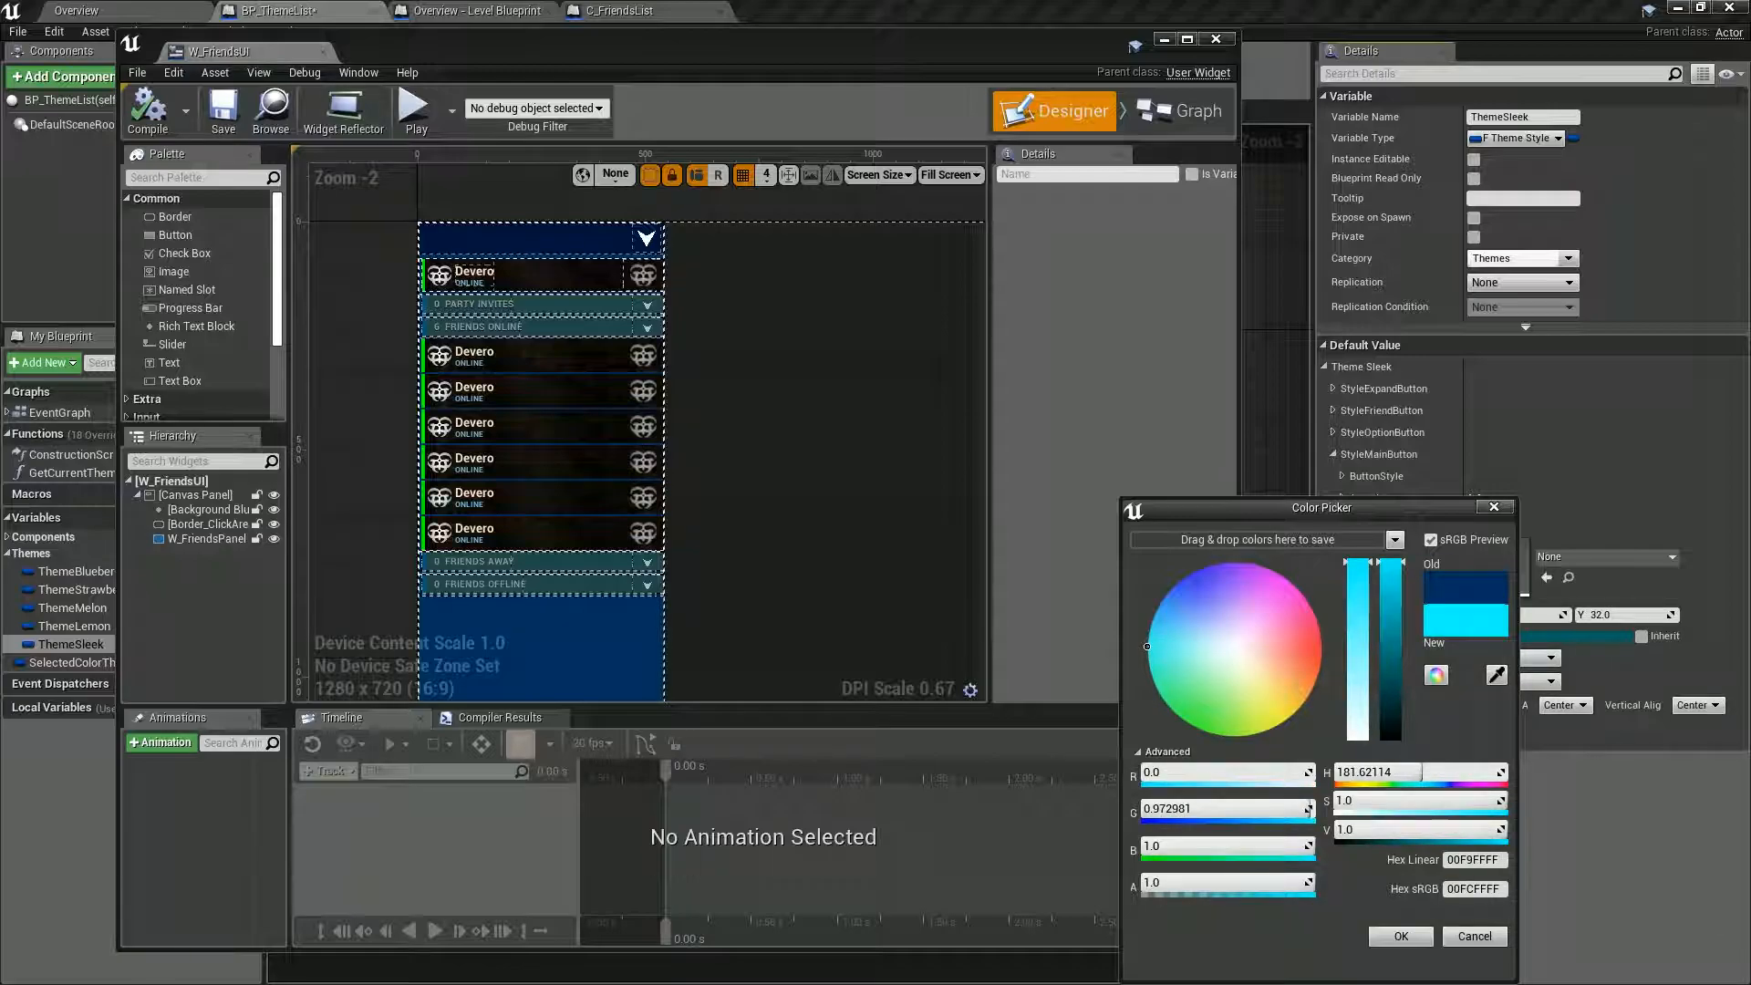
pyautogui.moveTo(1185, 645); pyautogui.dragTo(1177, 651)
pyautogui.moveTo(1391, 602); pyautogui.dragTo(1392, 619)
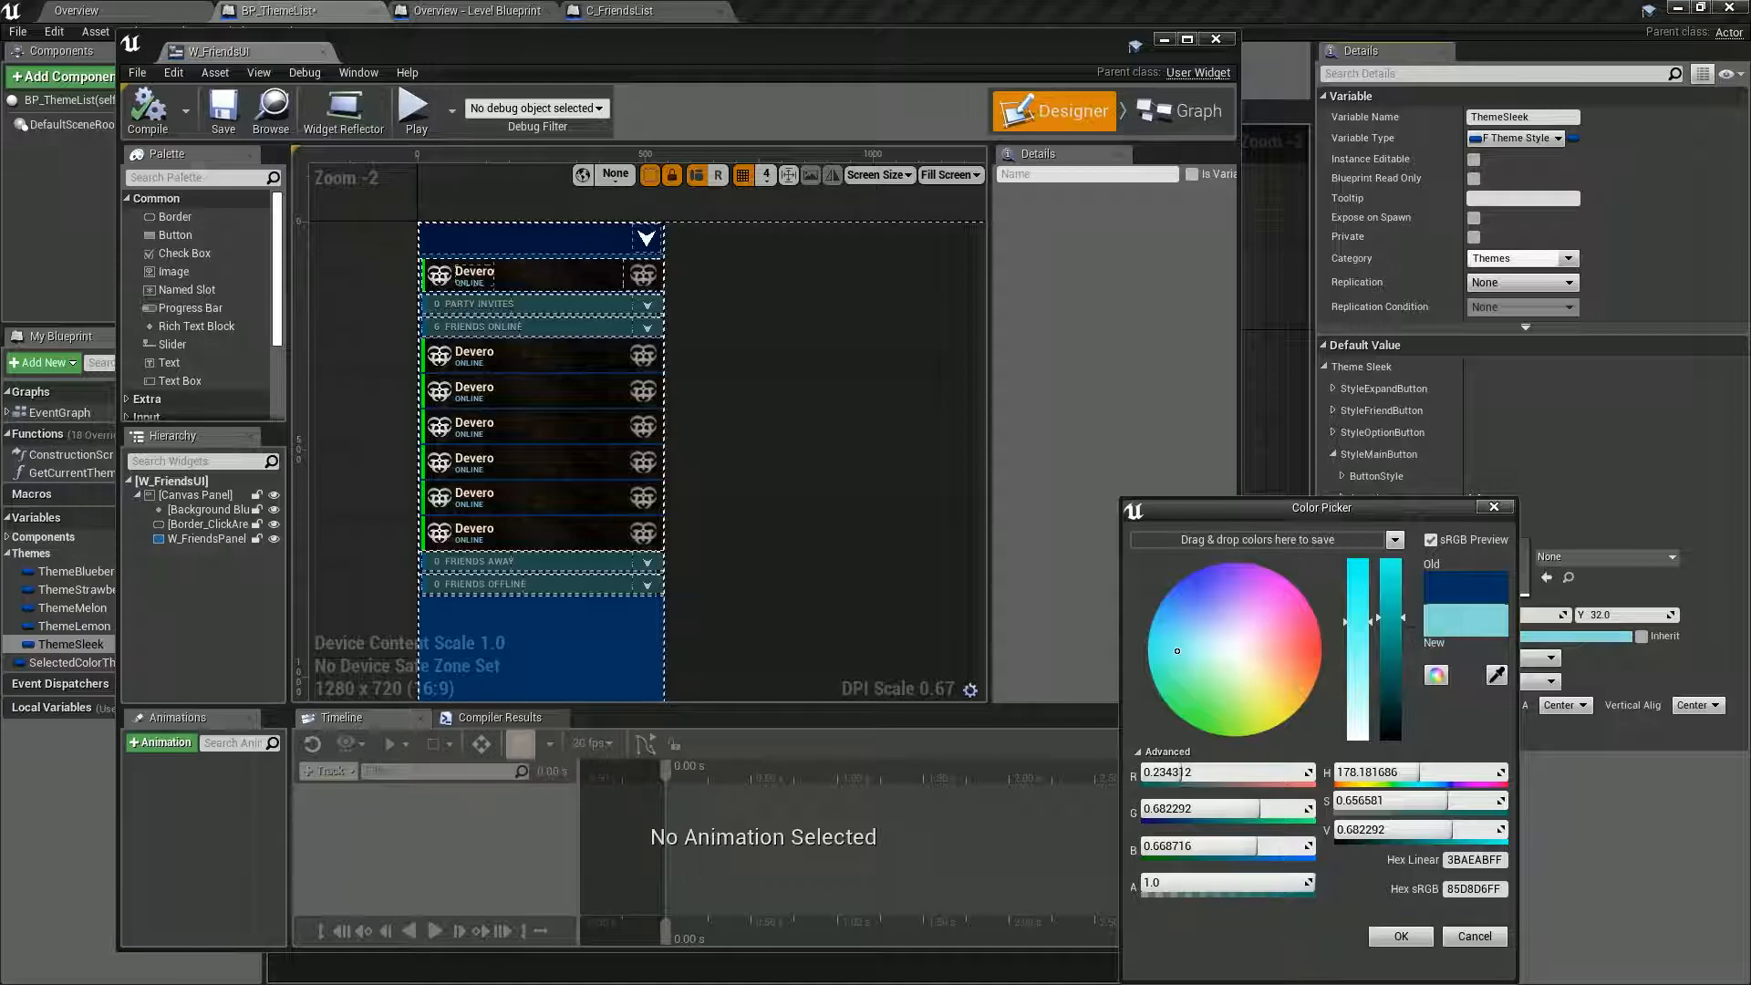
pyautogui.click(1401, 937)
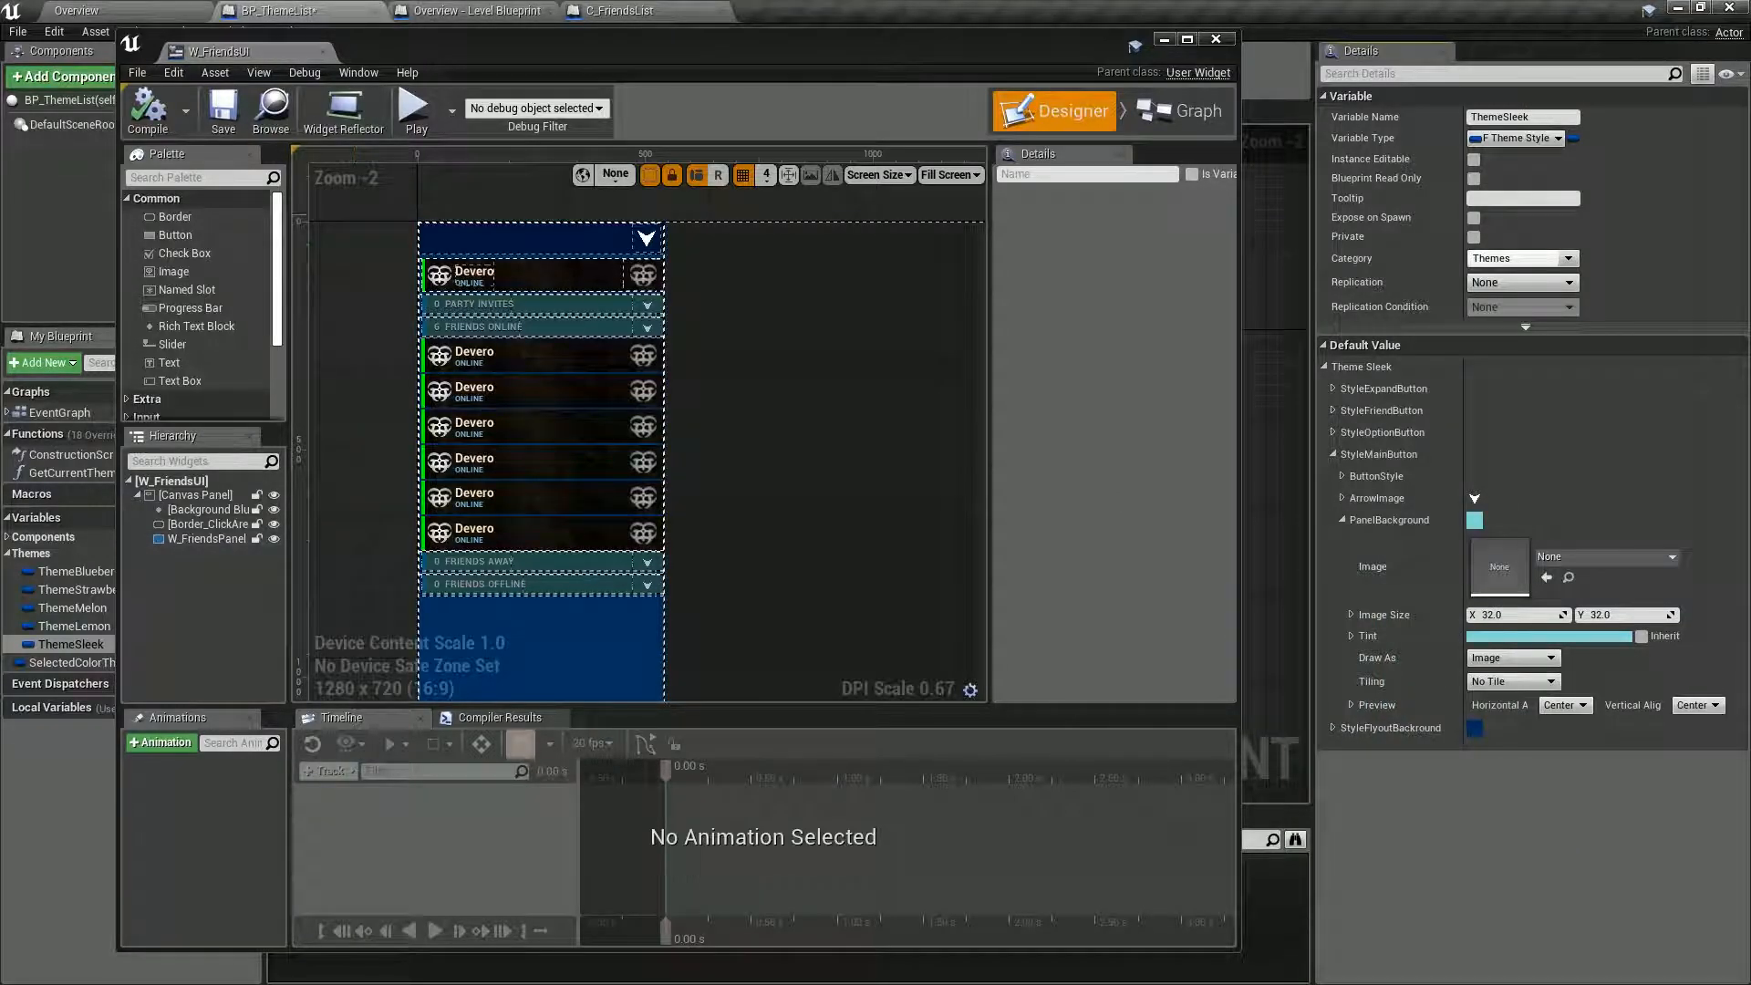
pyautogui.click(148, 112)
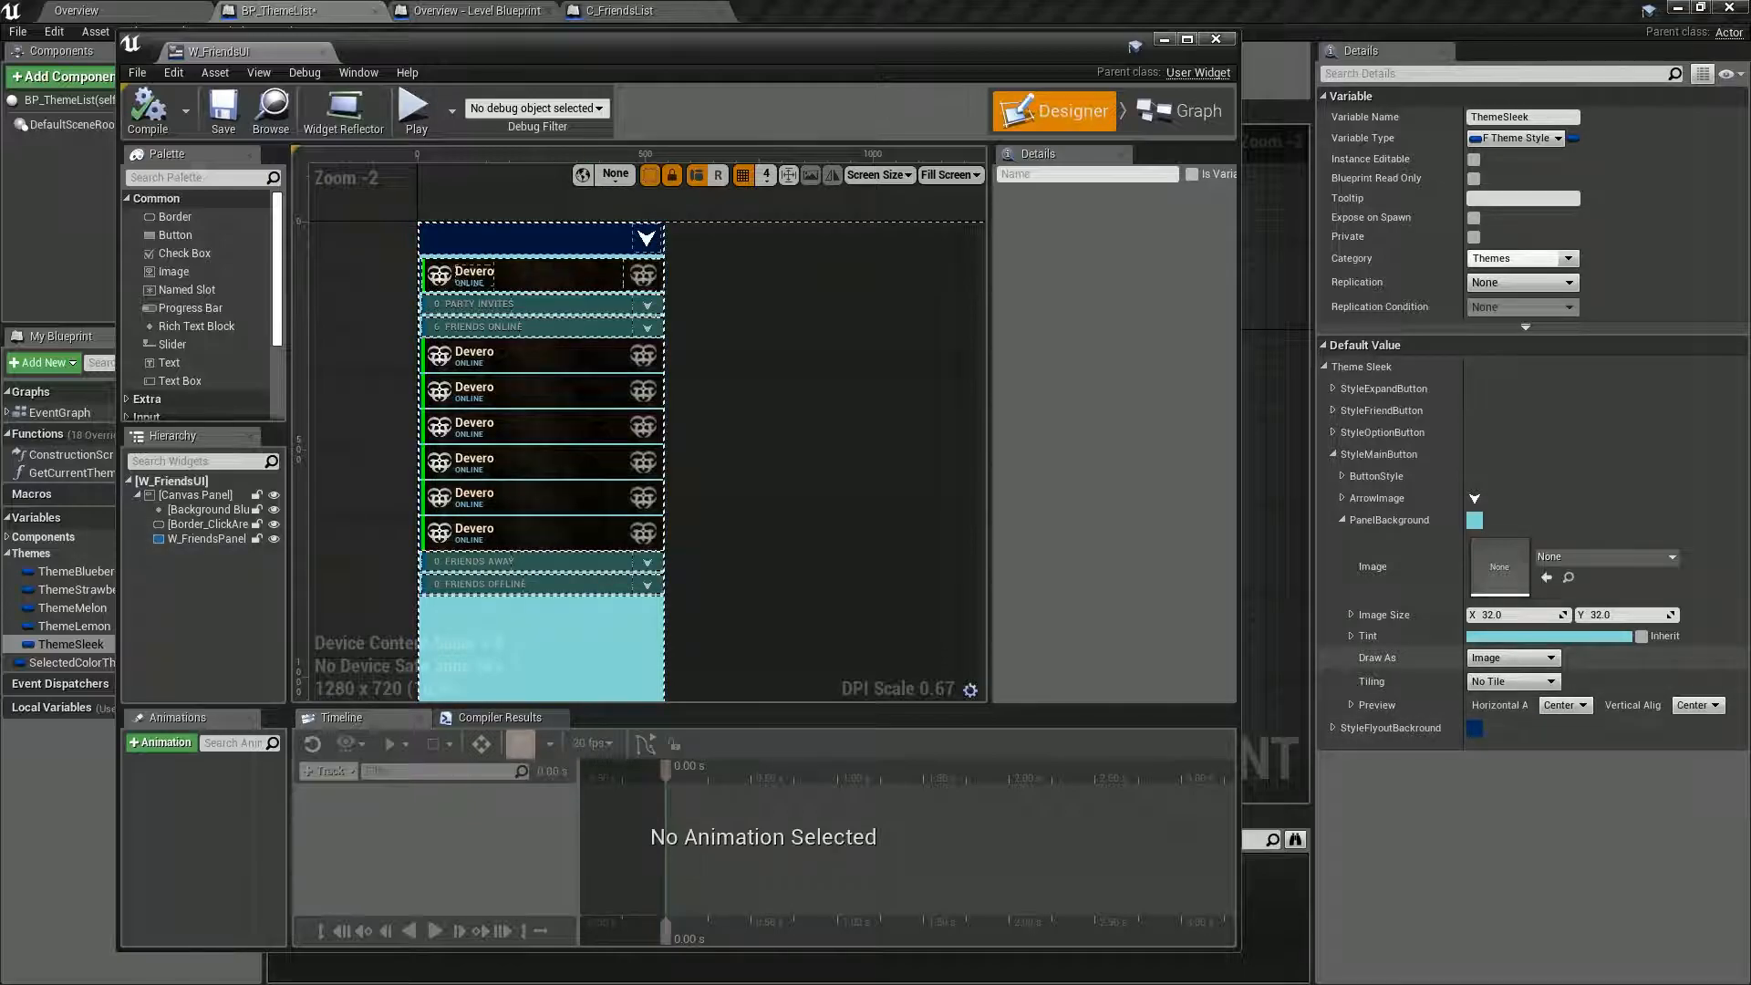
# Darken StyleMainButton's PanelBackground tint to sRGB hex 497978FF and recompile W_FriendsUI.
pyautogui.click(1594, 636)
pyautogui.moveTo(1467, 638); pyautogui.dragTo(1468, 704)
pyautogui.click(1478, 937)
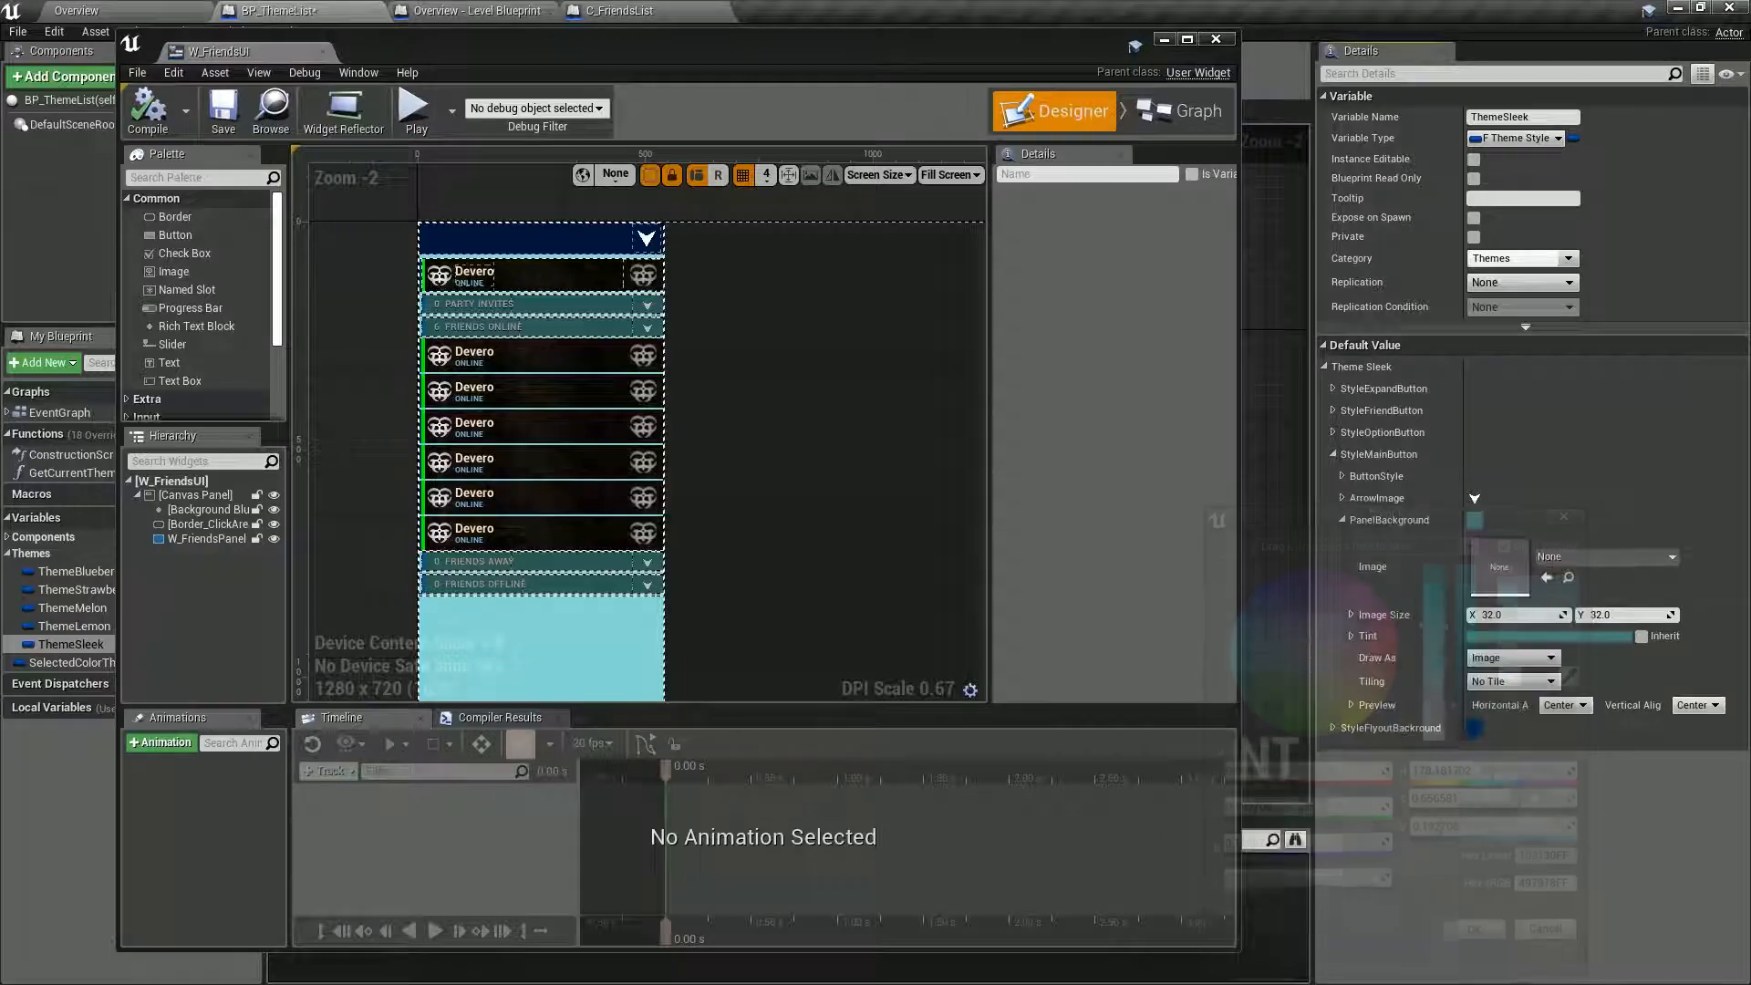
pyautogui.click(148, 112)
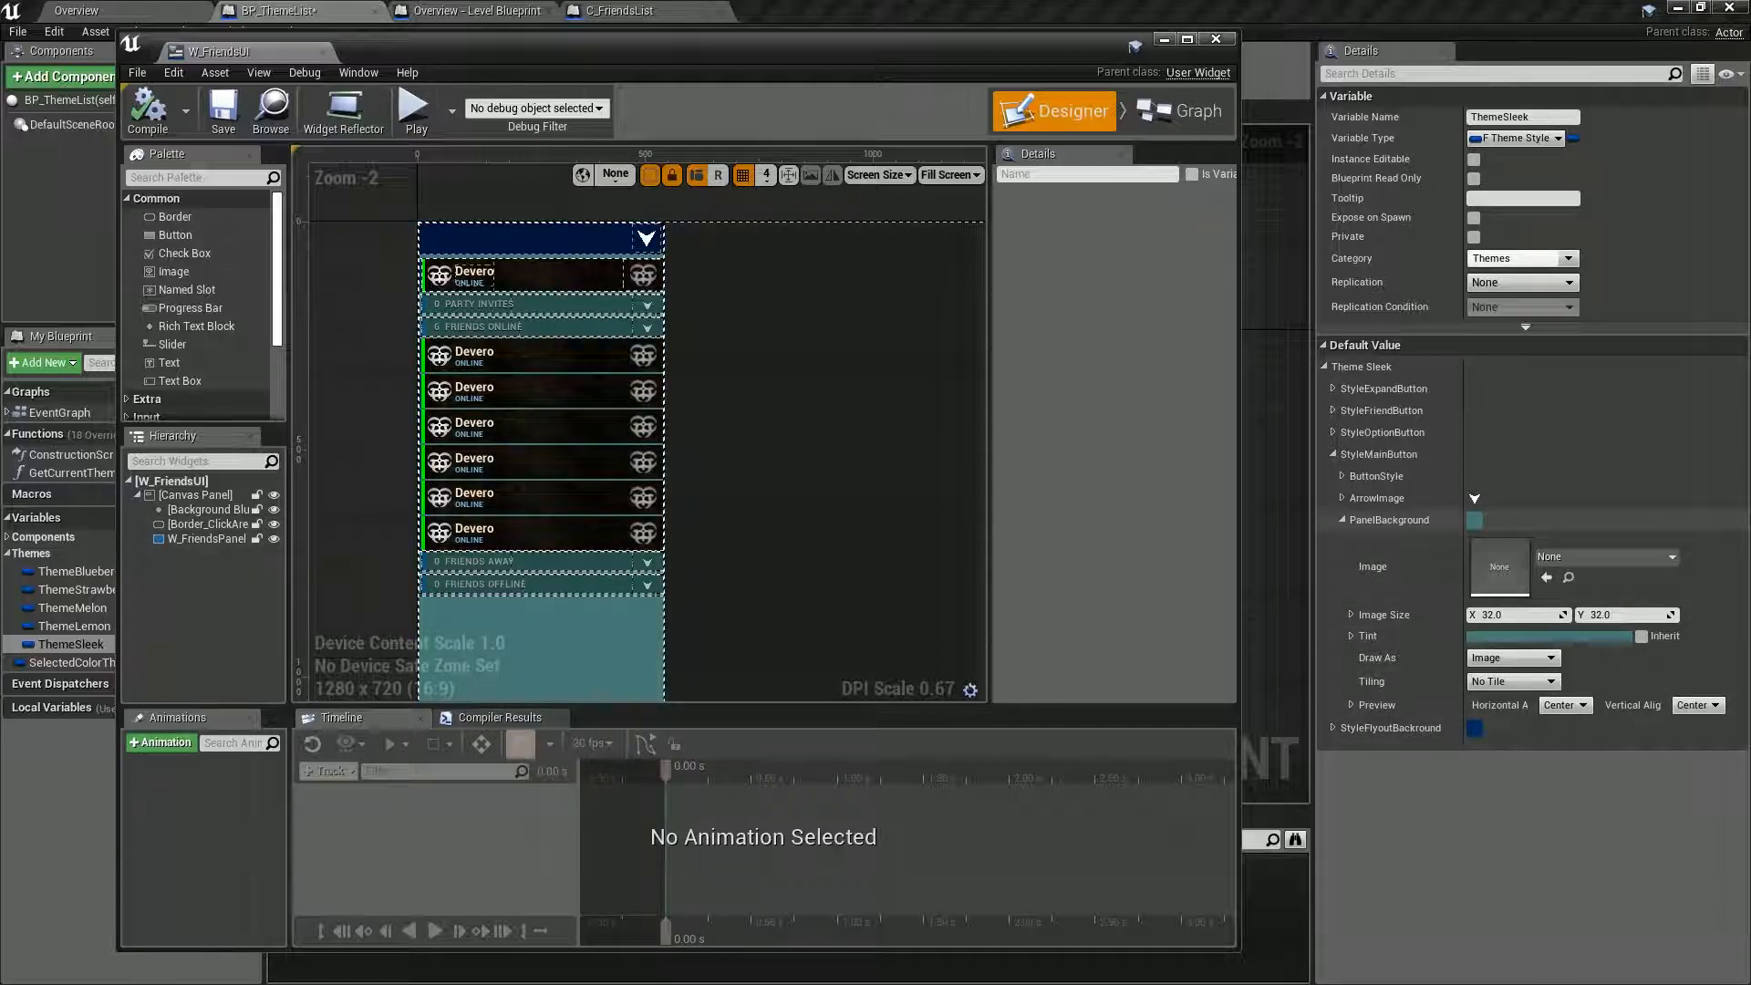
# Expand the Normal settings of StyleMainButton's ButtonStyle and copy the sRGB hex value of the PanelBackground tint.
pyautogui.click(1341, 476)
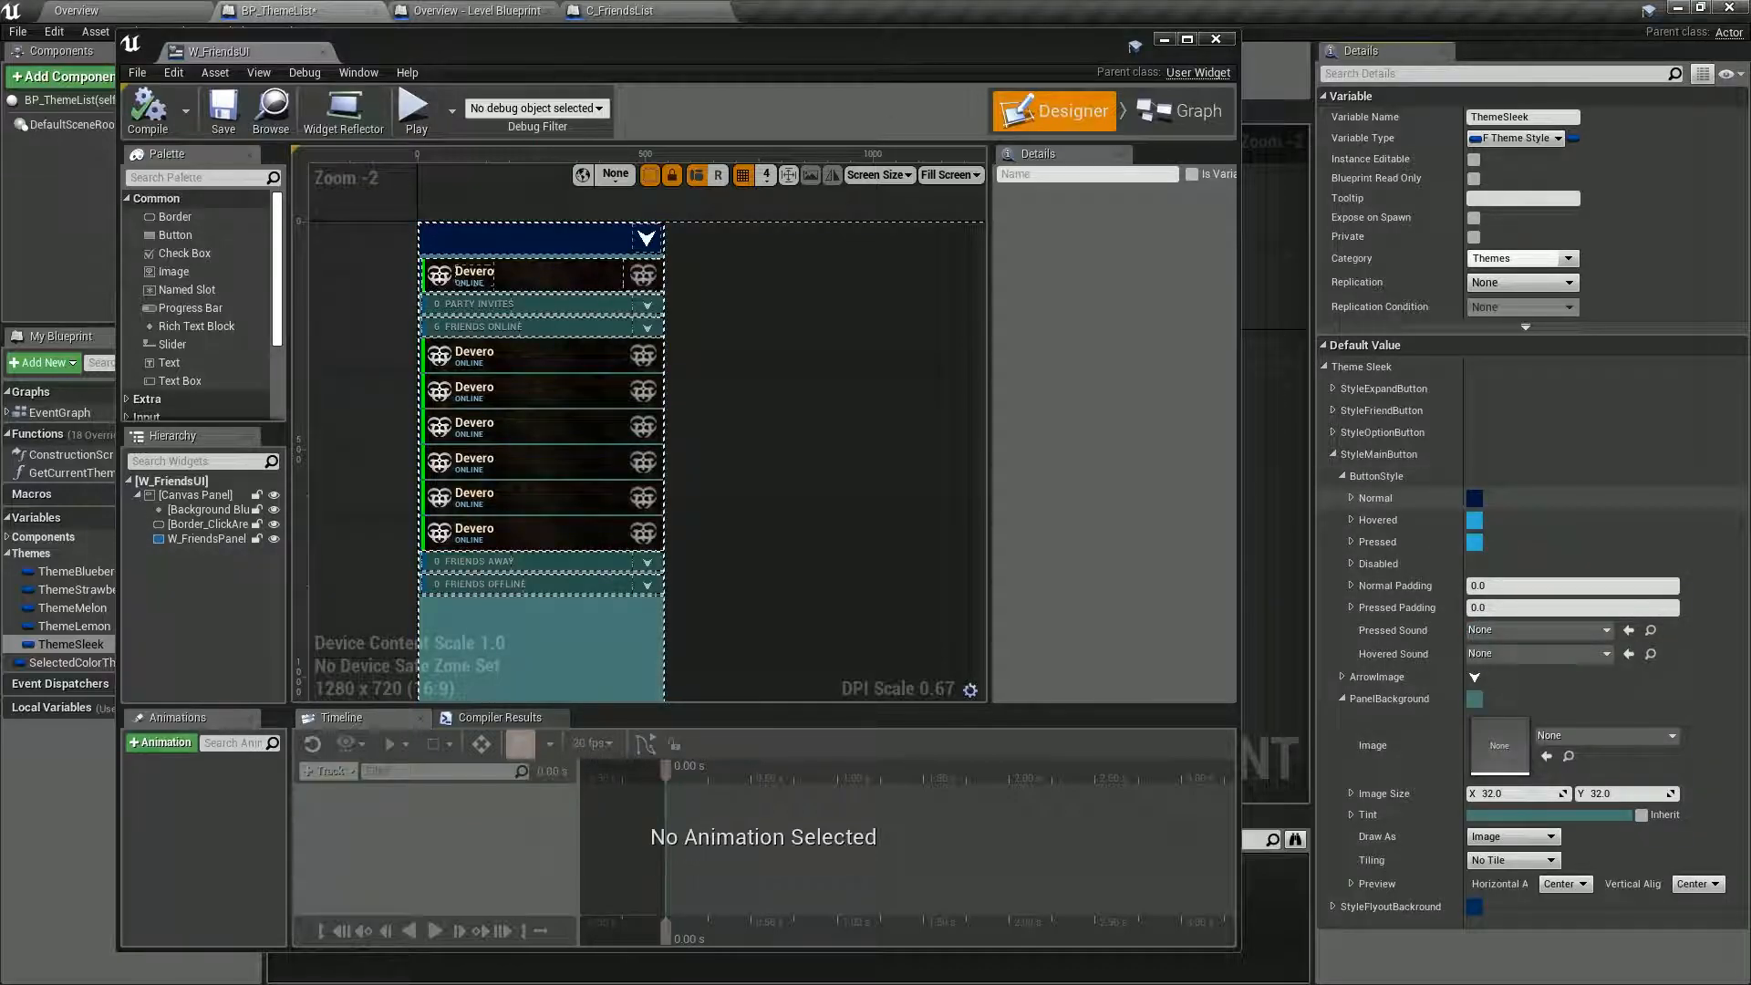
pyautogui.click(1351, 498)
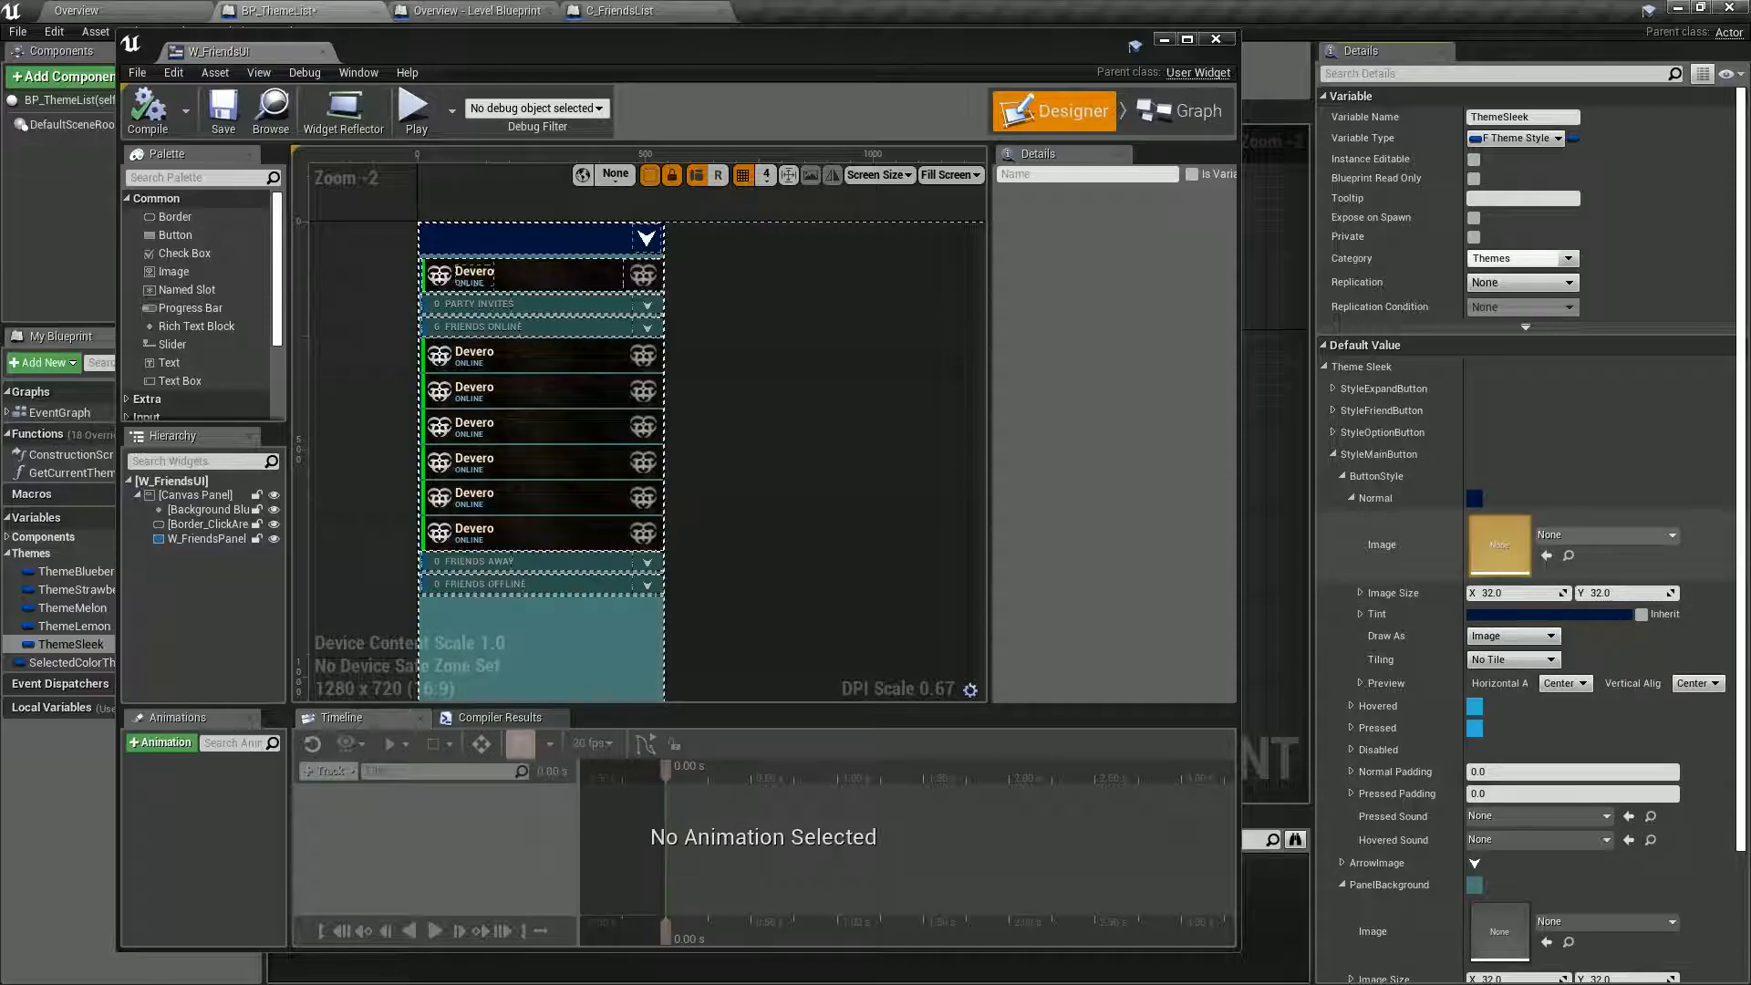
pyautogui.click(1548, 614)
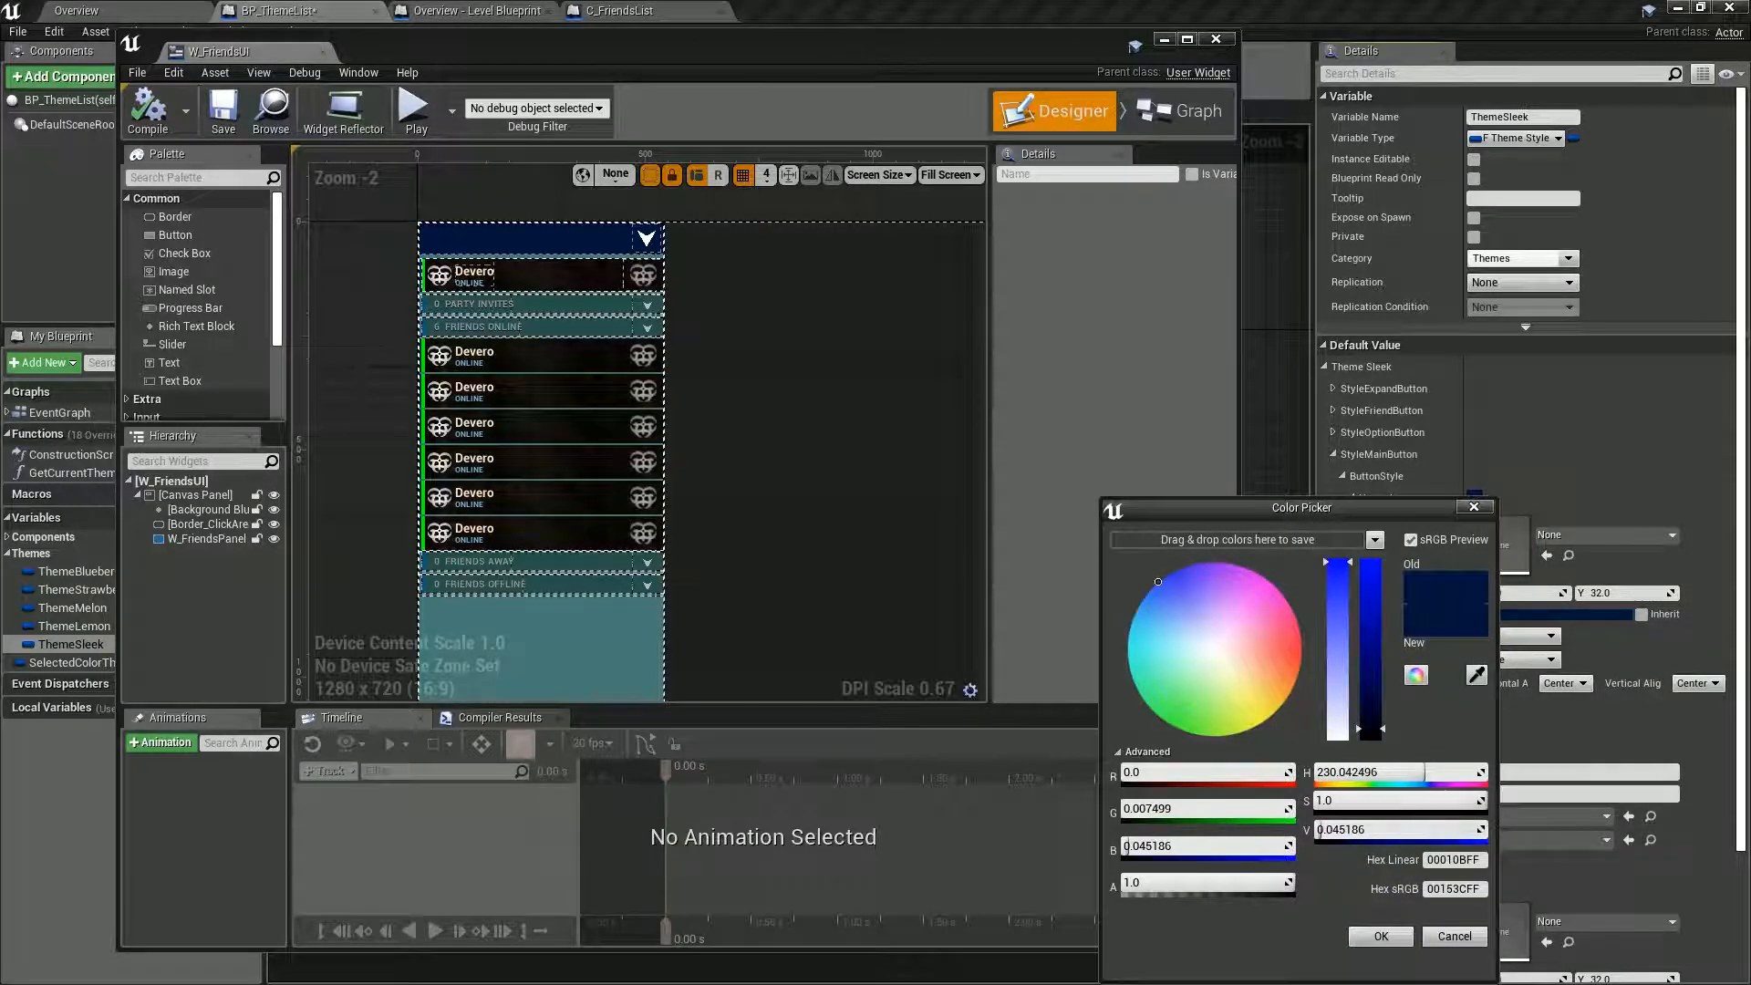
pyautogui.click(1473, 507)
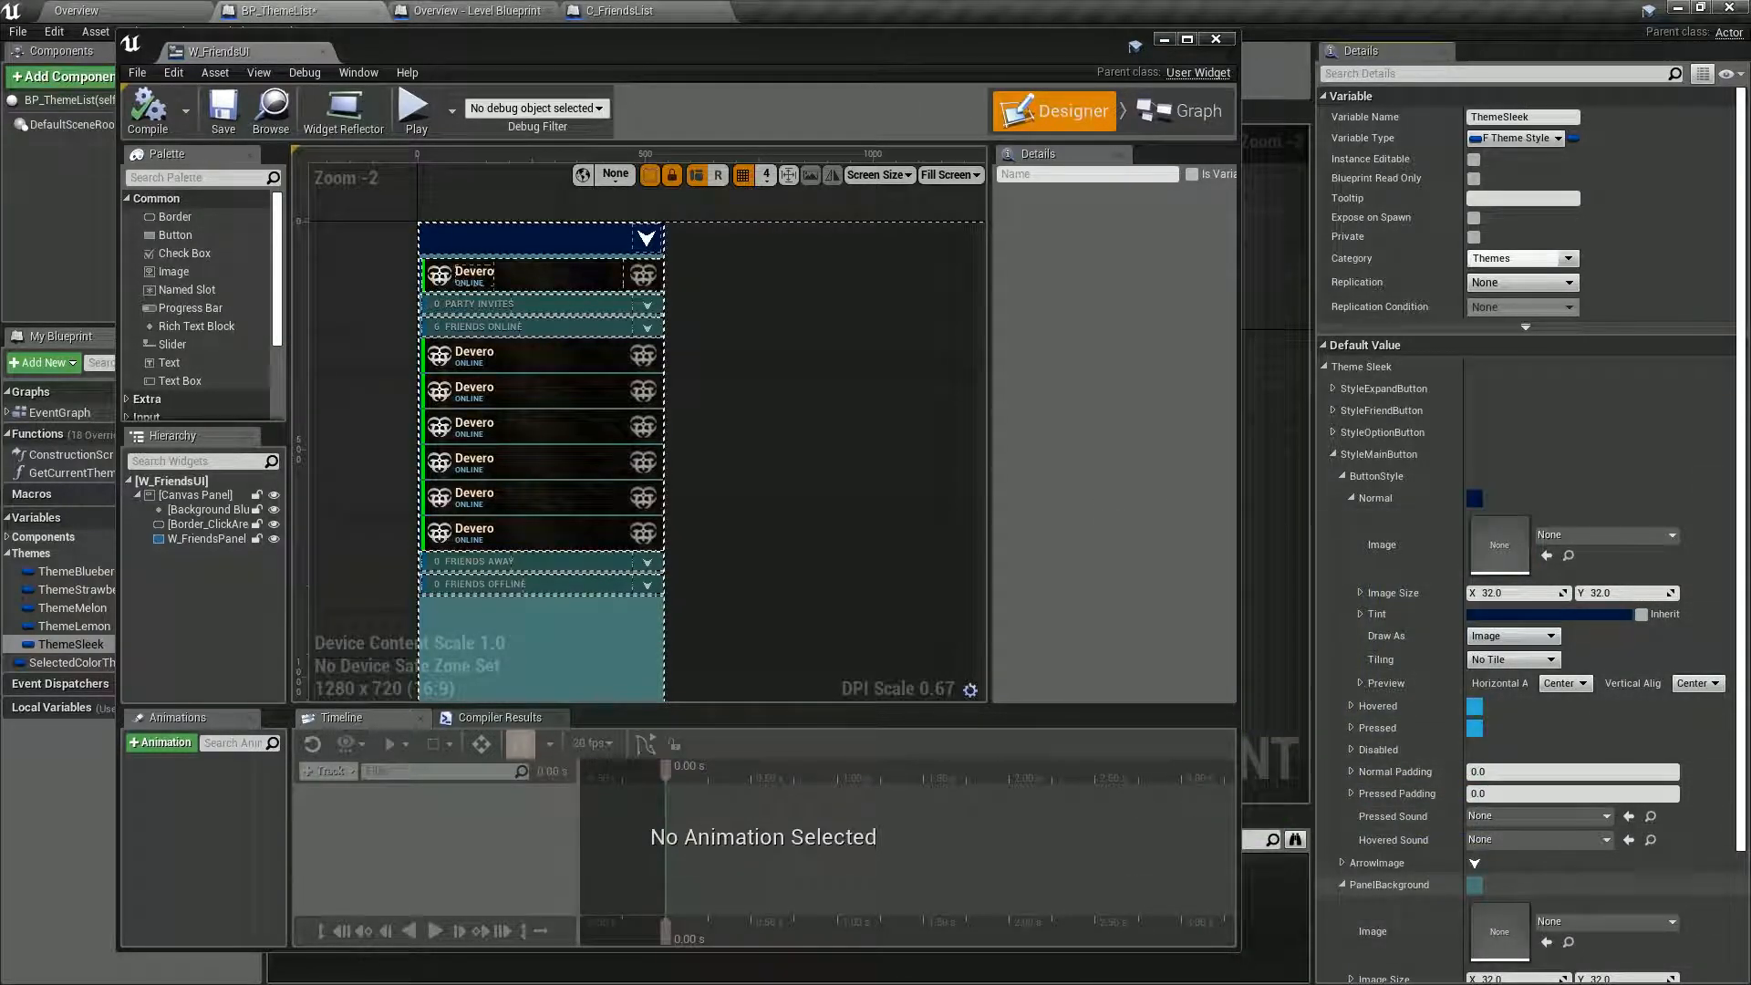
pyautogui.scroll(-3, 1475, 821)
pyautogui.click(1475, 752)
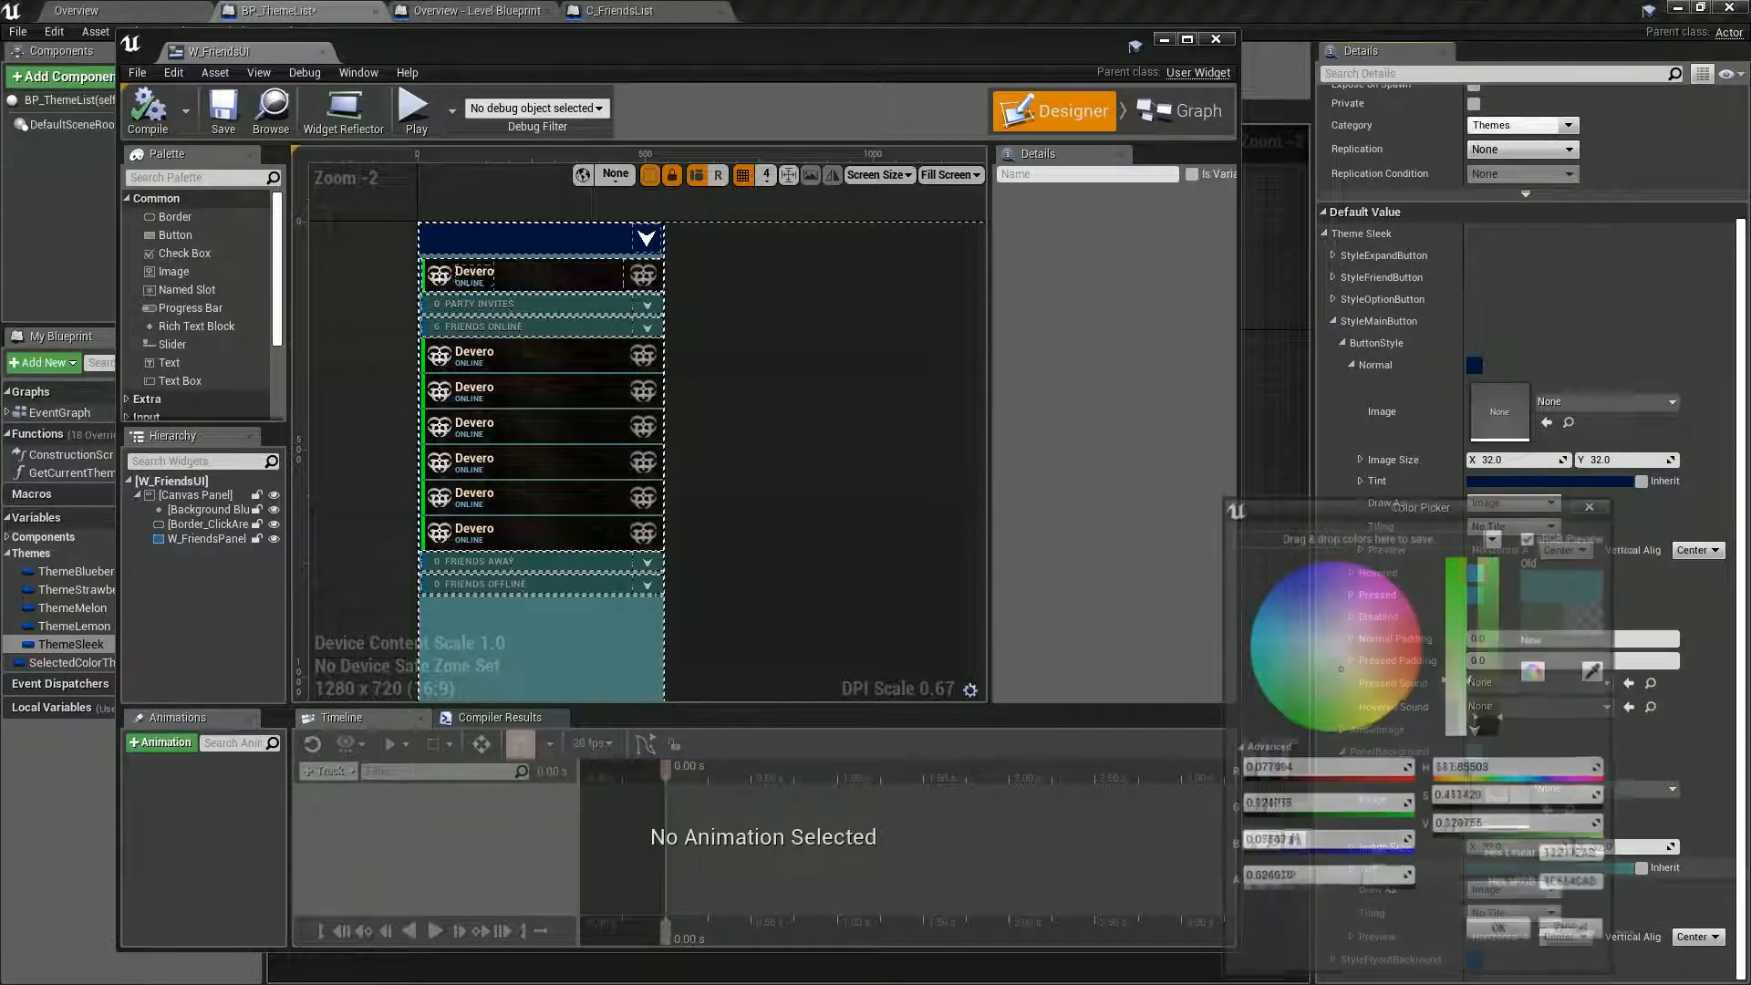
pyautogui.click(1578, 890)
pyautogui.hotkey('ctrl', 'c')
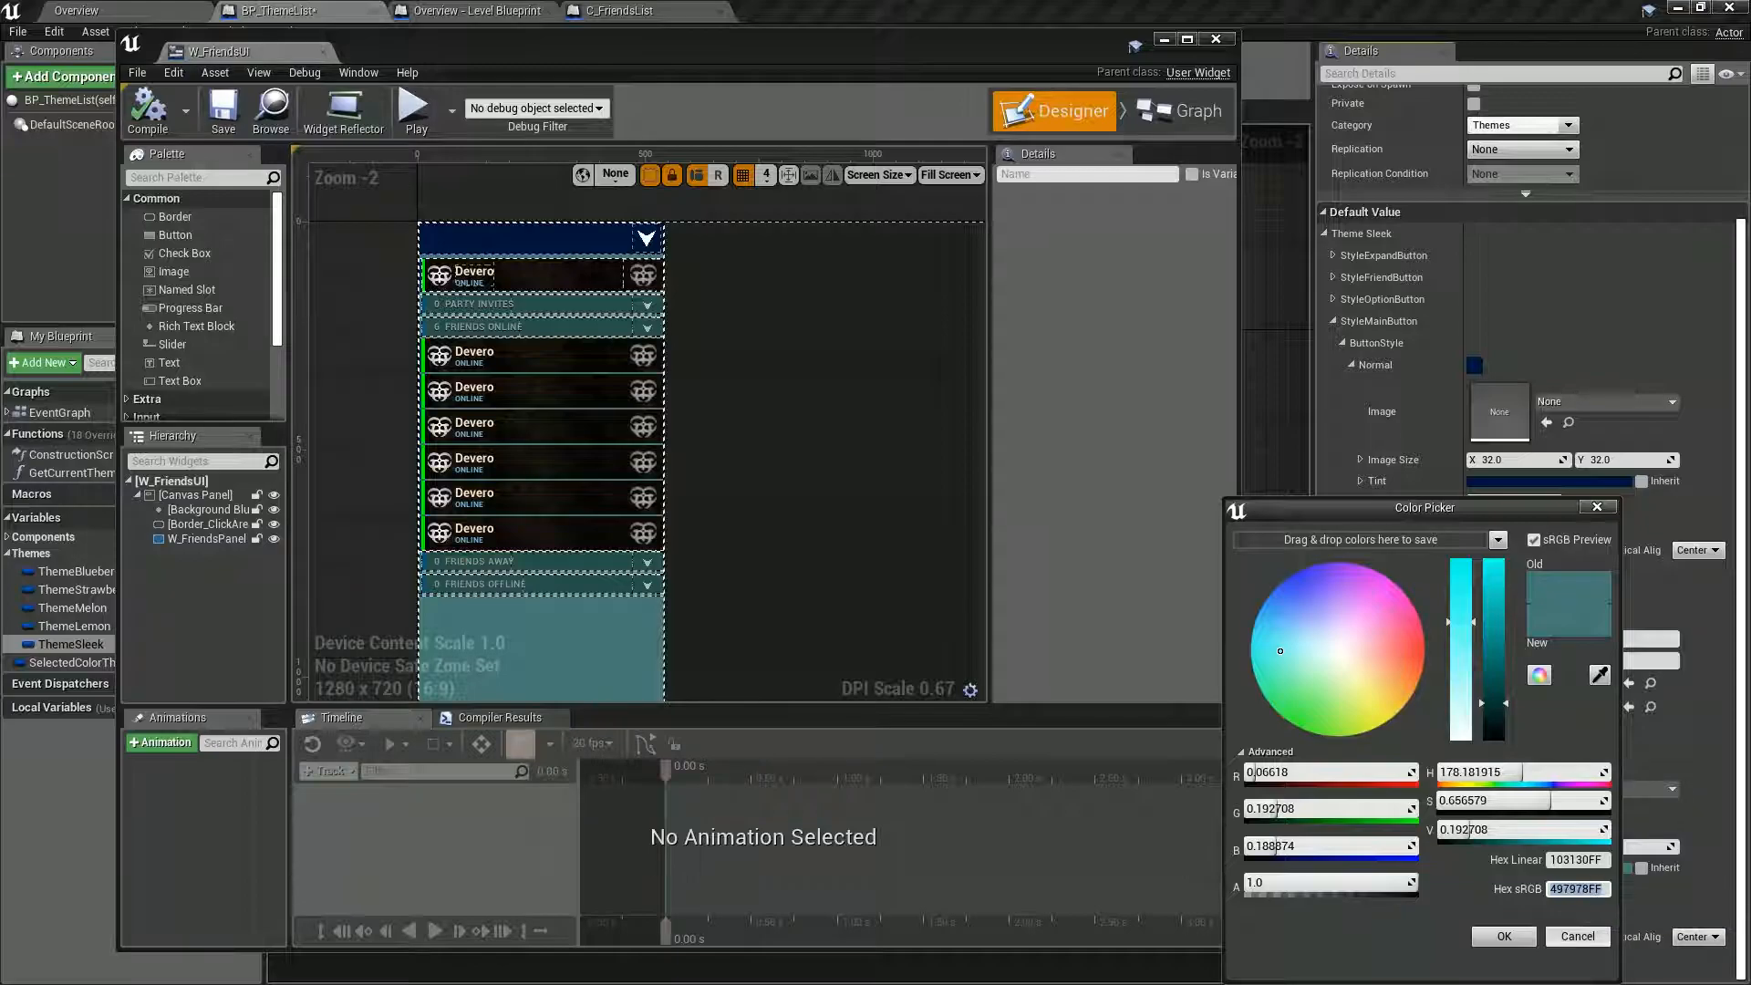
pyautogui.click(1504, 936)
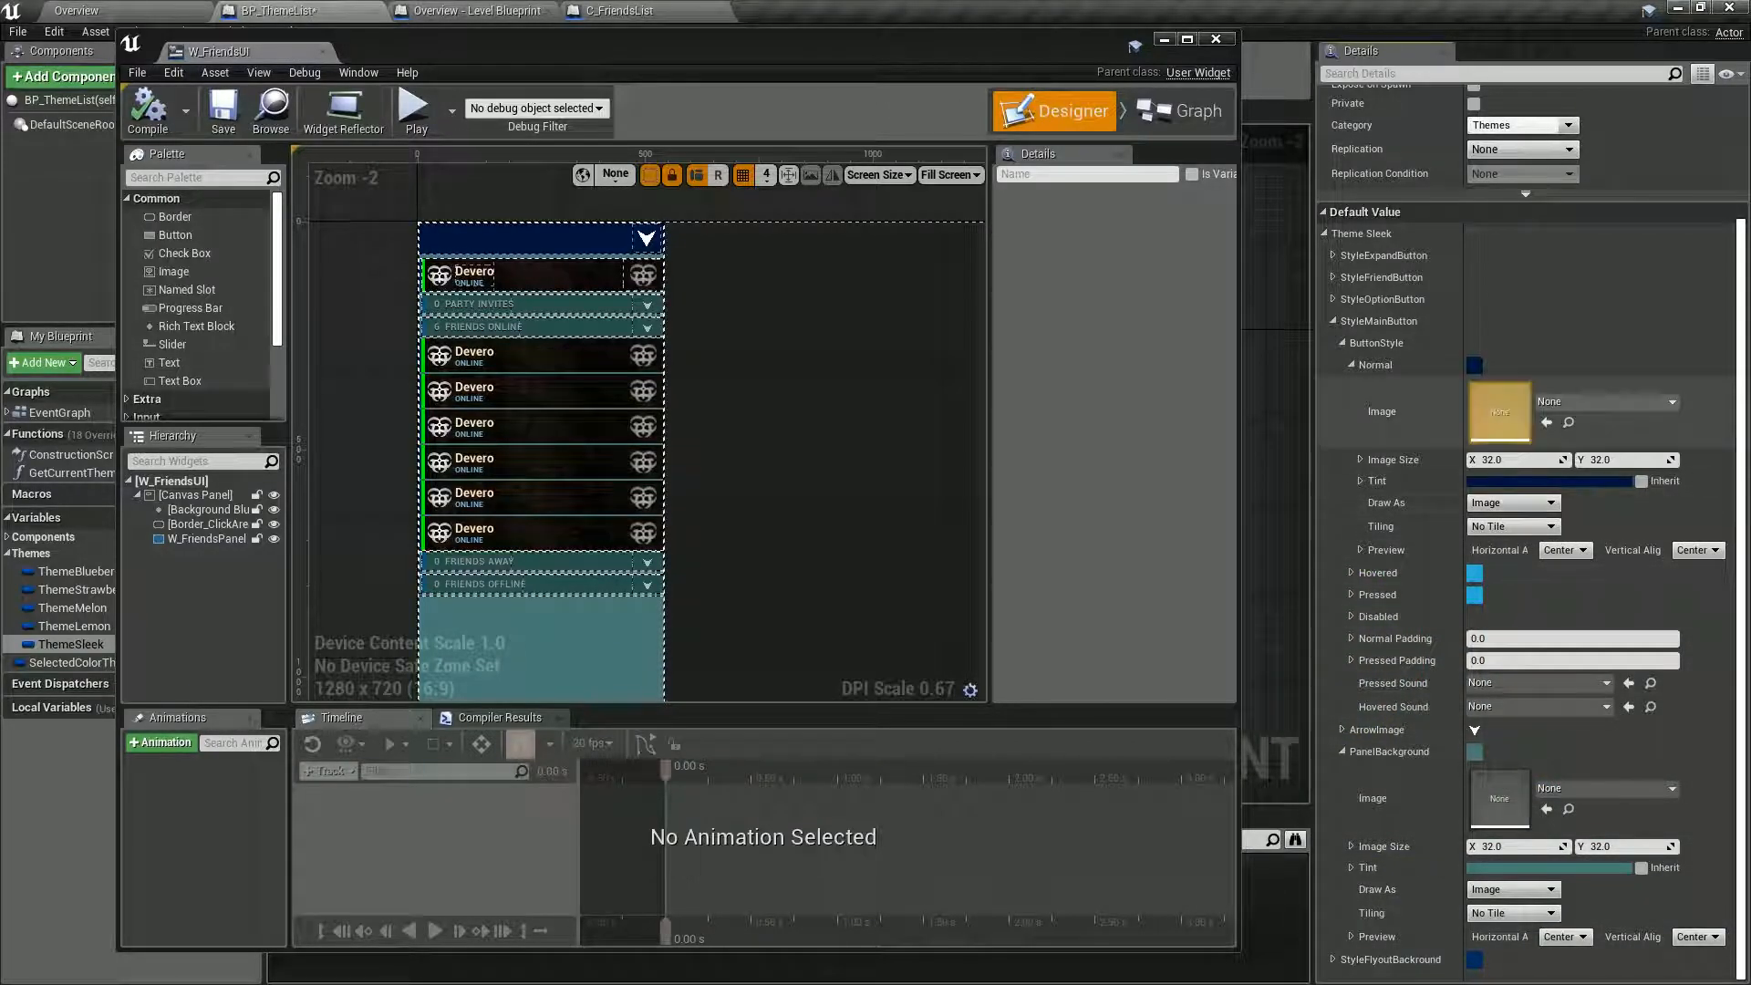
# Set the Normal tint of StyleMainButton's ButtonStyle to sRGB hex 497978FF and compile W_FriendsUI.
pyautogui.click(1550, 480)
pyautogui.click(1496, 874)
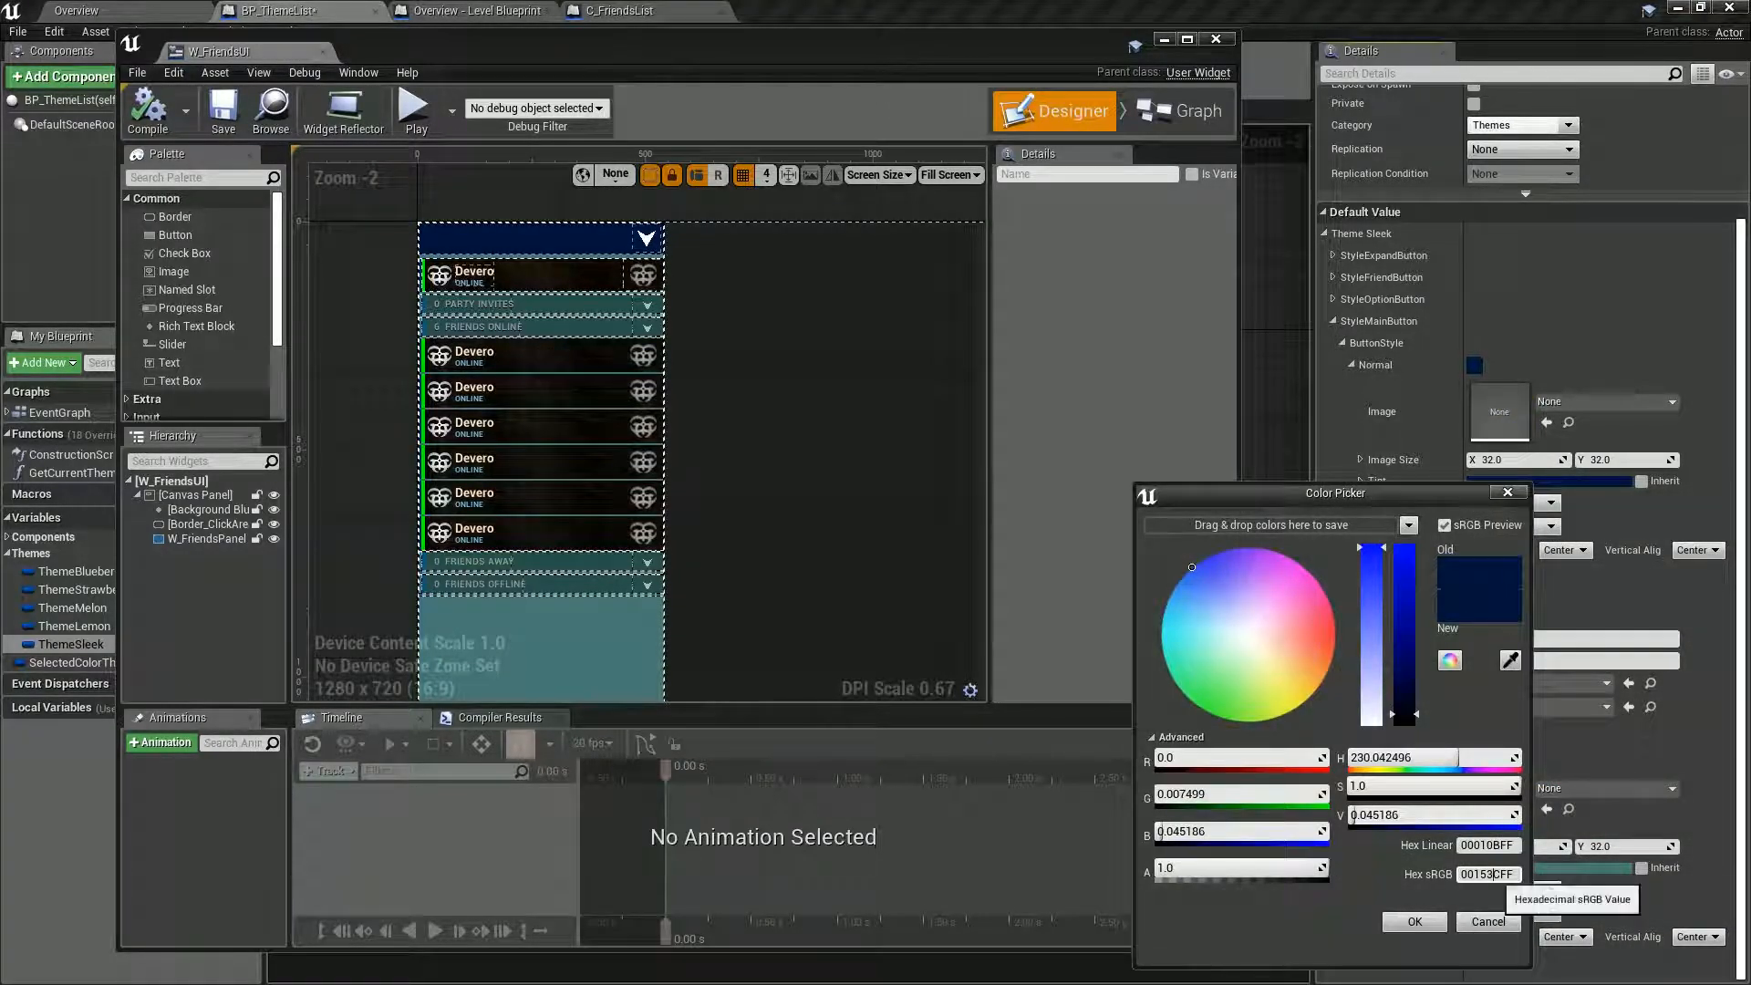
pyautogui.hotkey('ctrl', 'v')
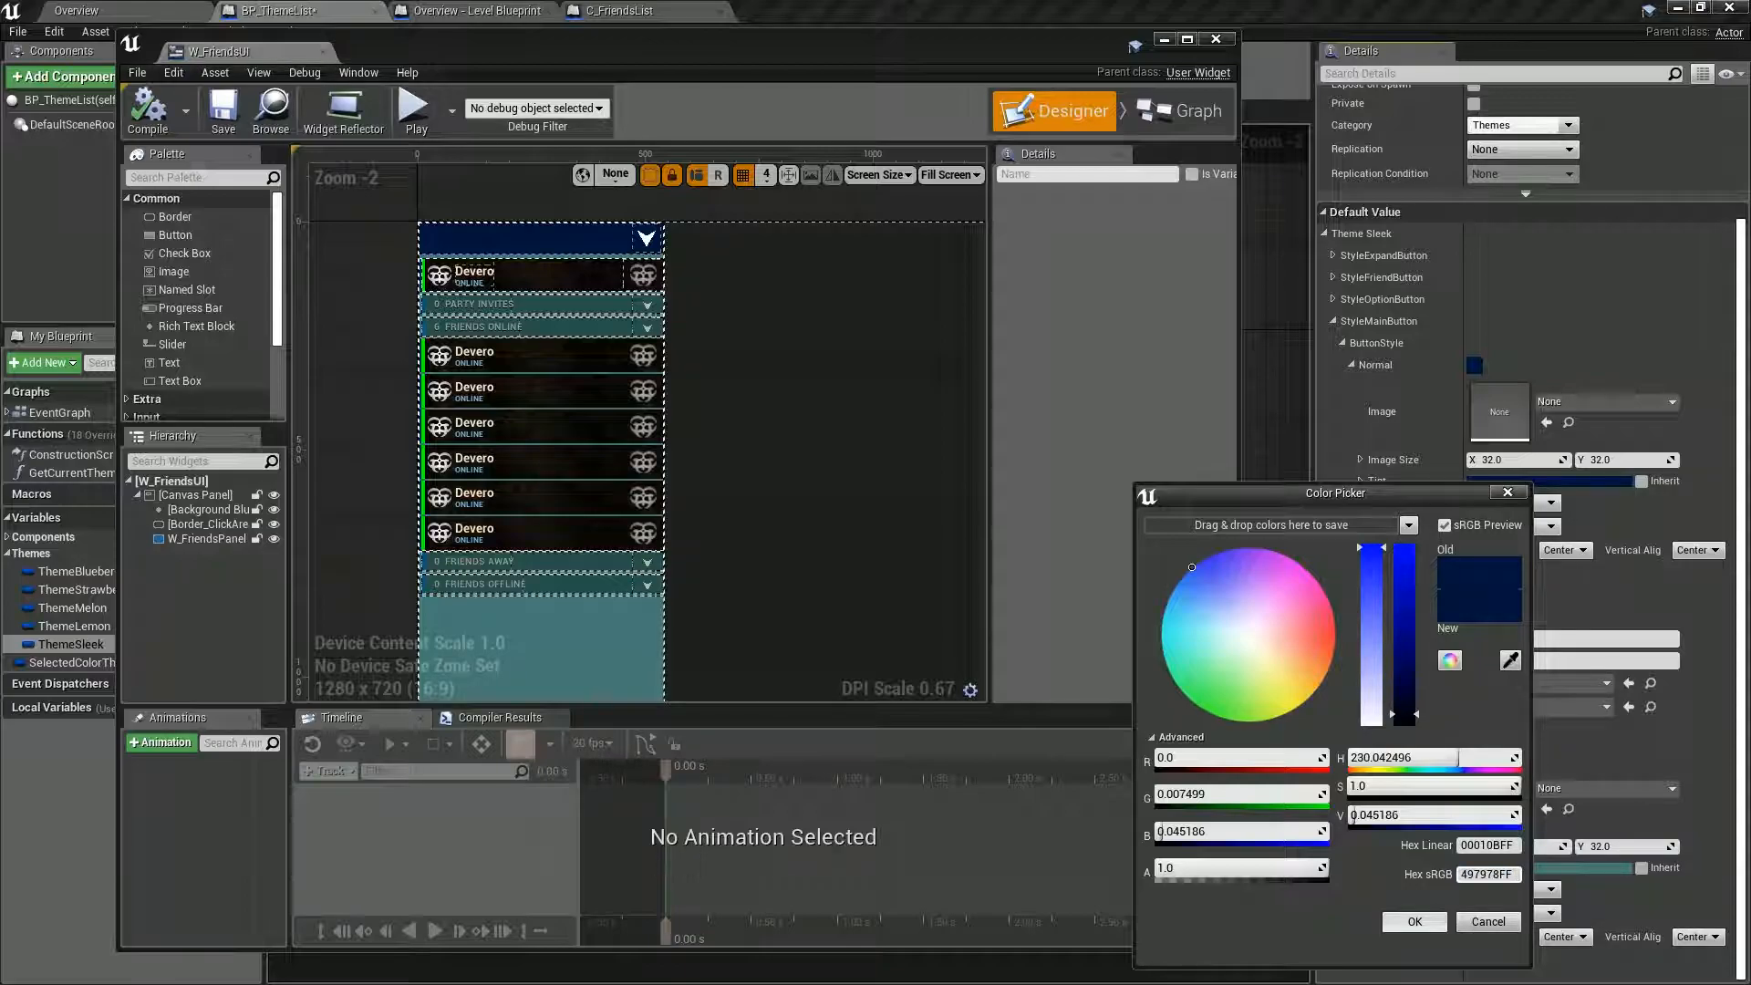
pyautogui.press('Return')
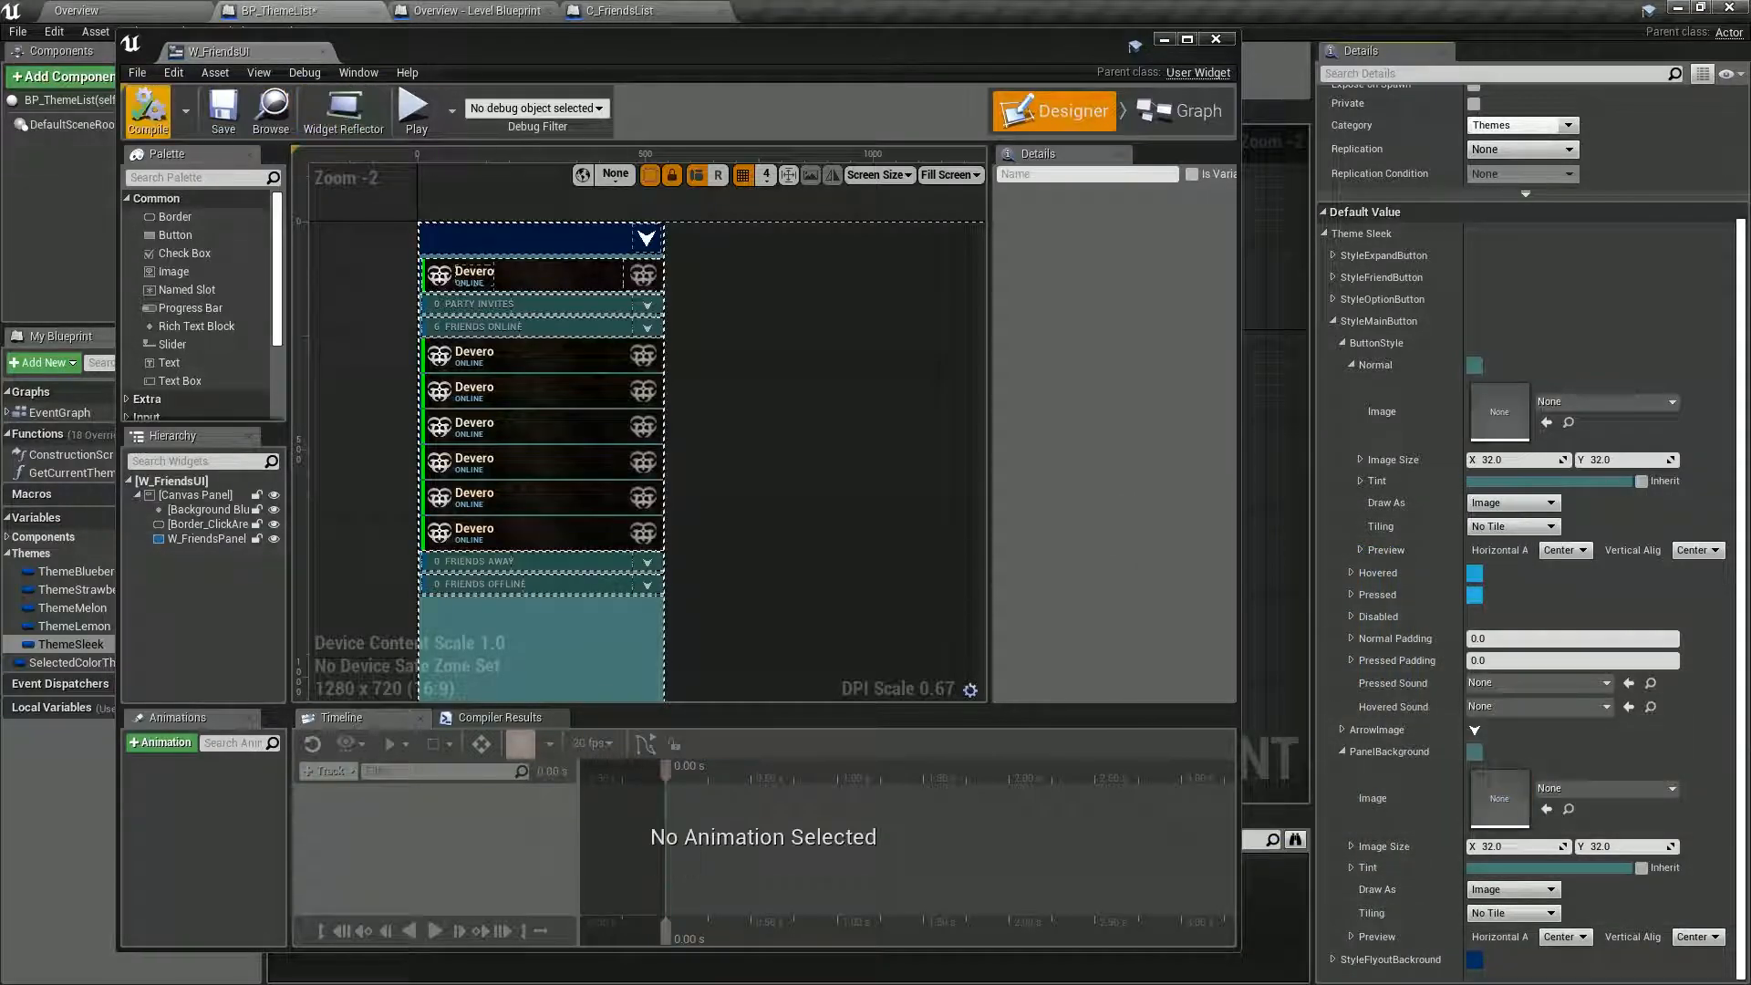
pyautogui.click(147, 108)
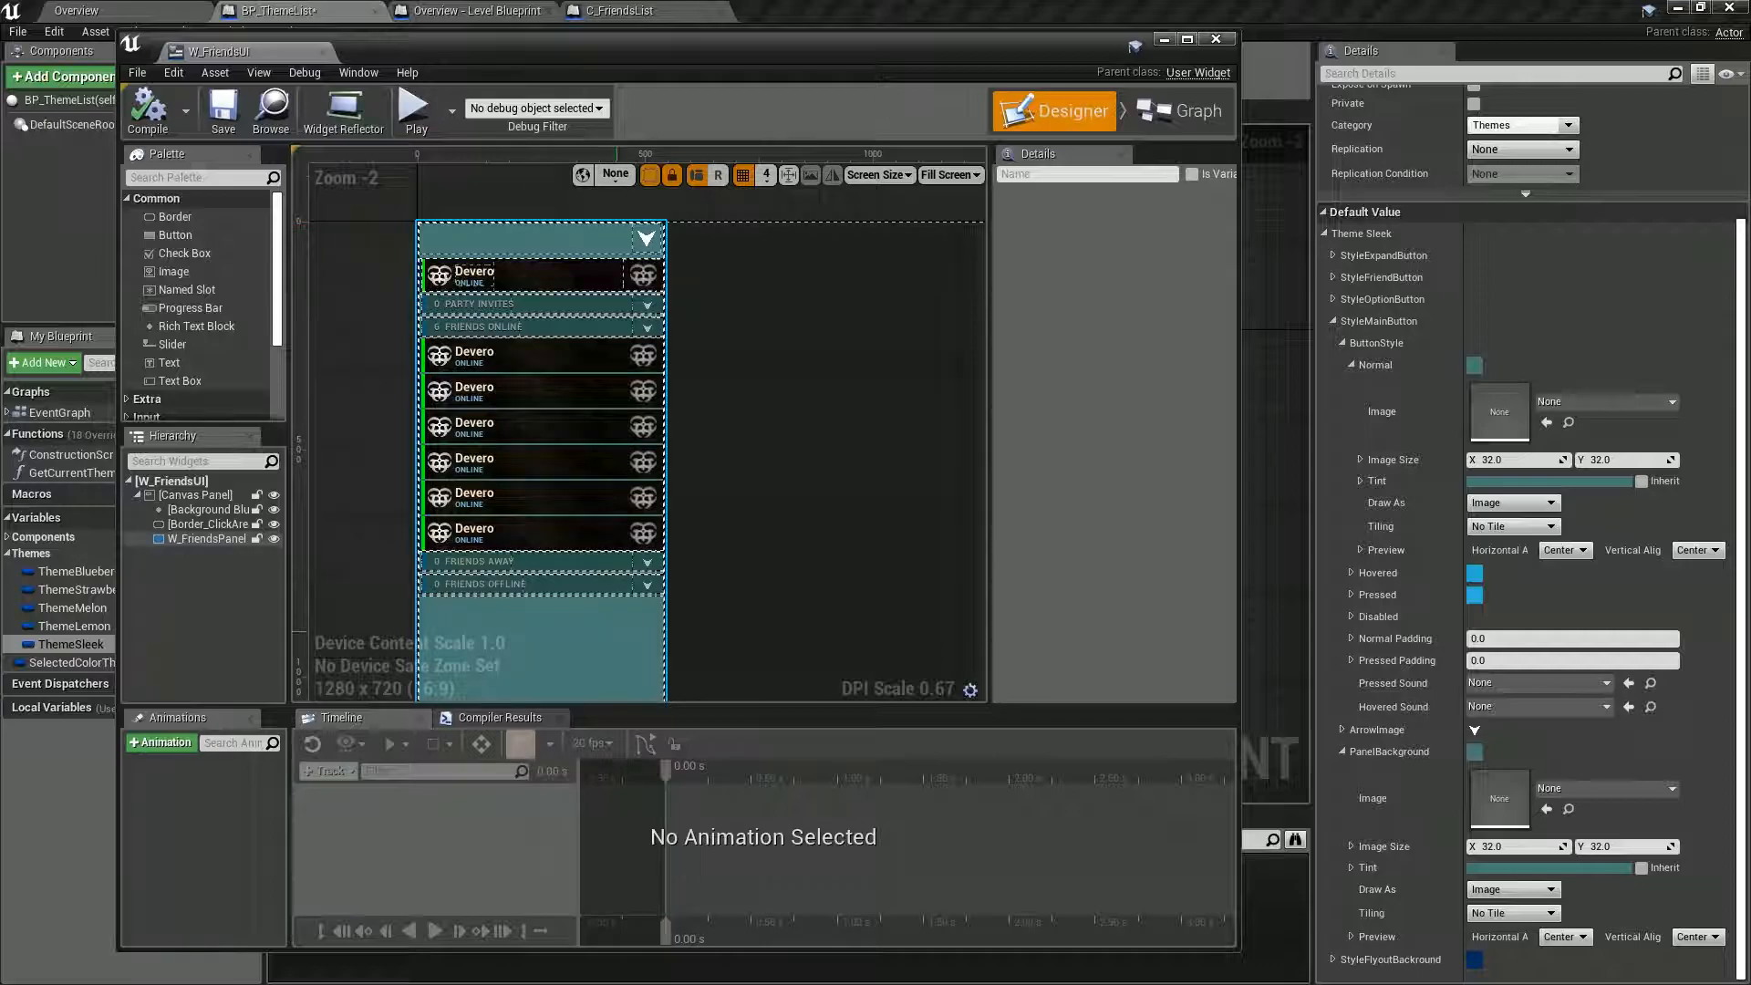